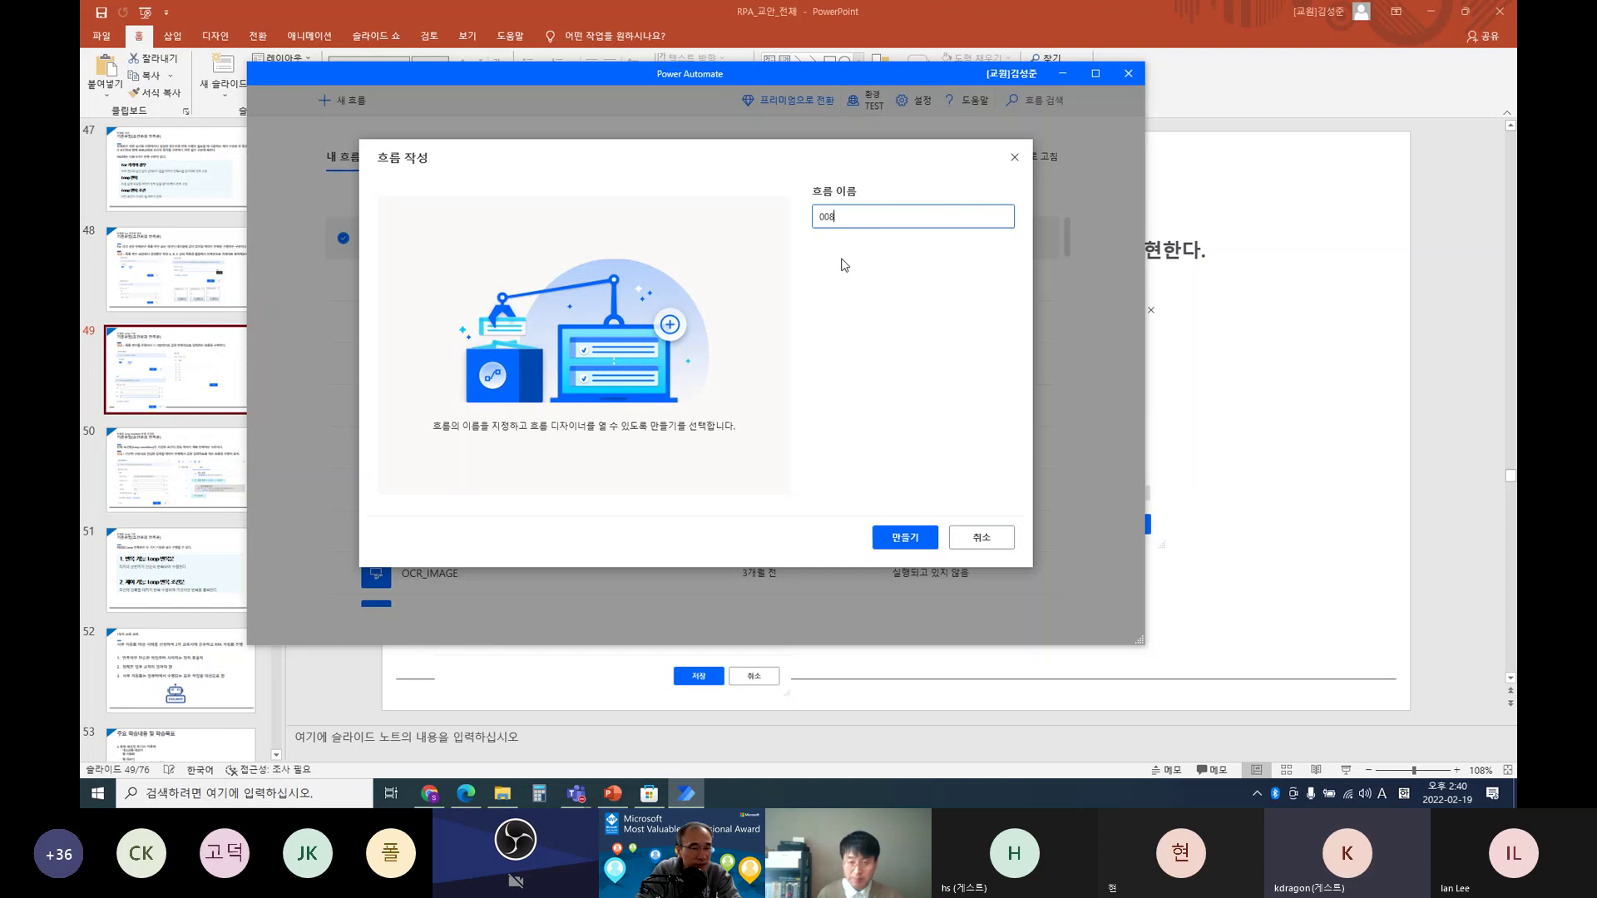
Step: Bring up the designer of flow 008 and add a 새 목록 만들기 action with its default settings
{"action": "left_click", "coordinate": [1253, 457]}
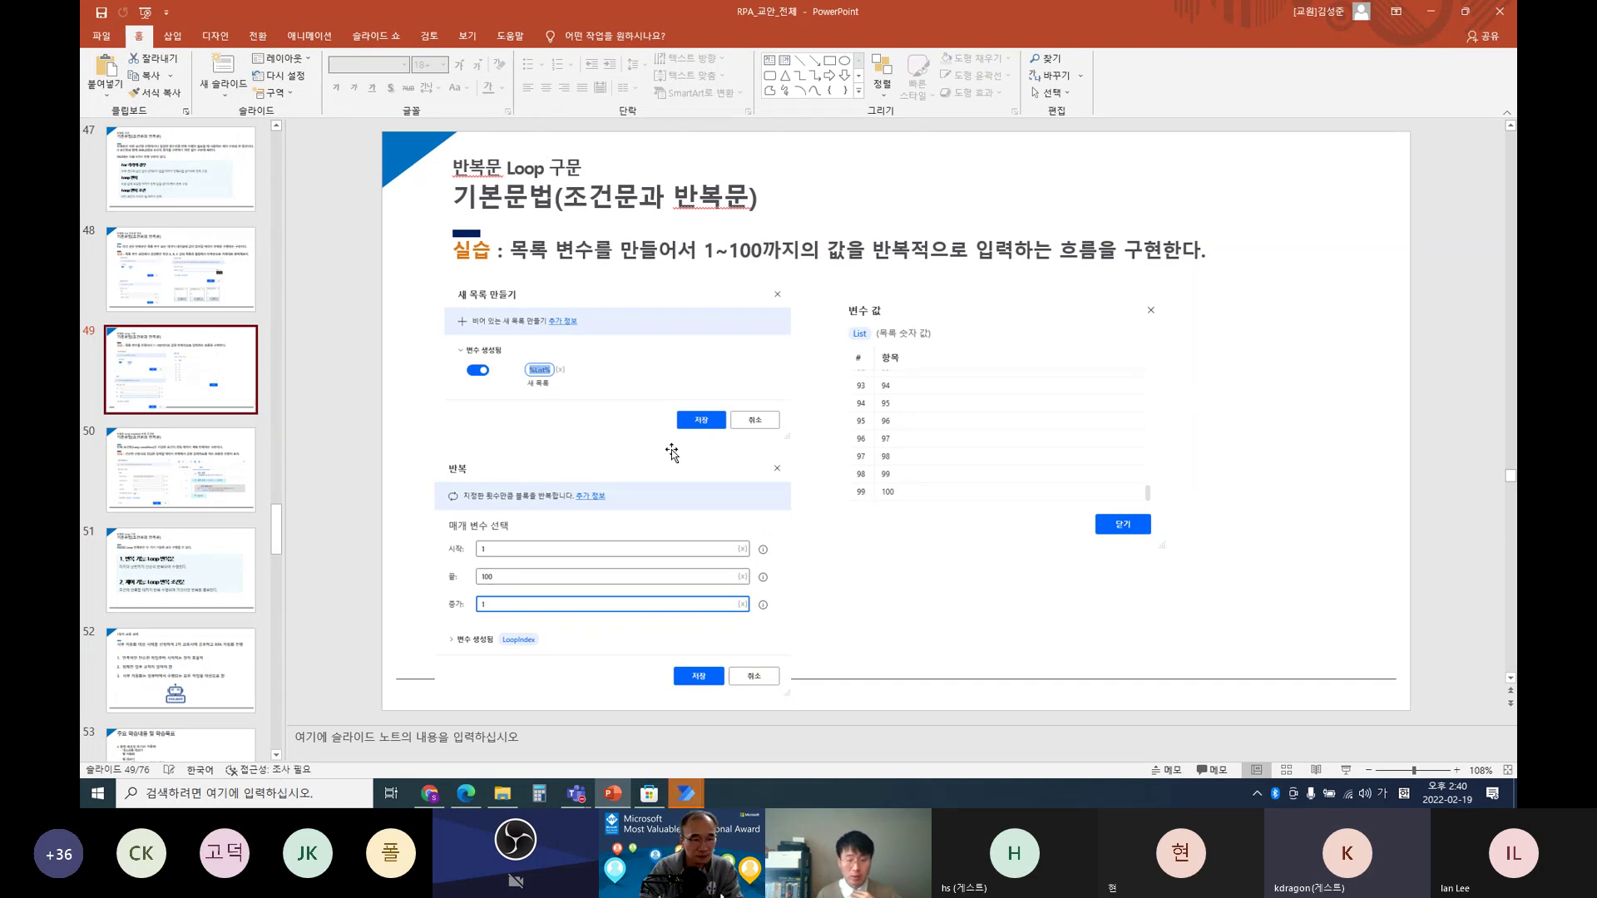
{"action": "mouse_move", "coordinate": [686, 794]}
{"action": "left_click", "coordinate": [749, 732]}
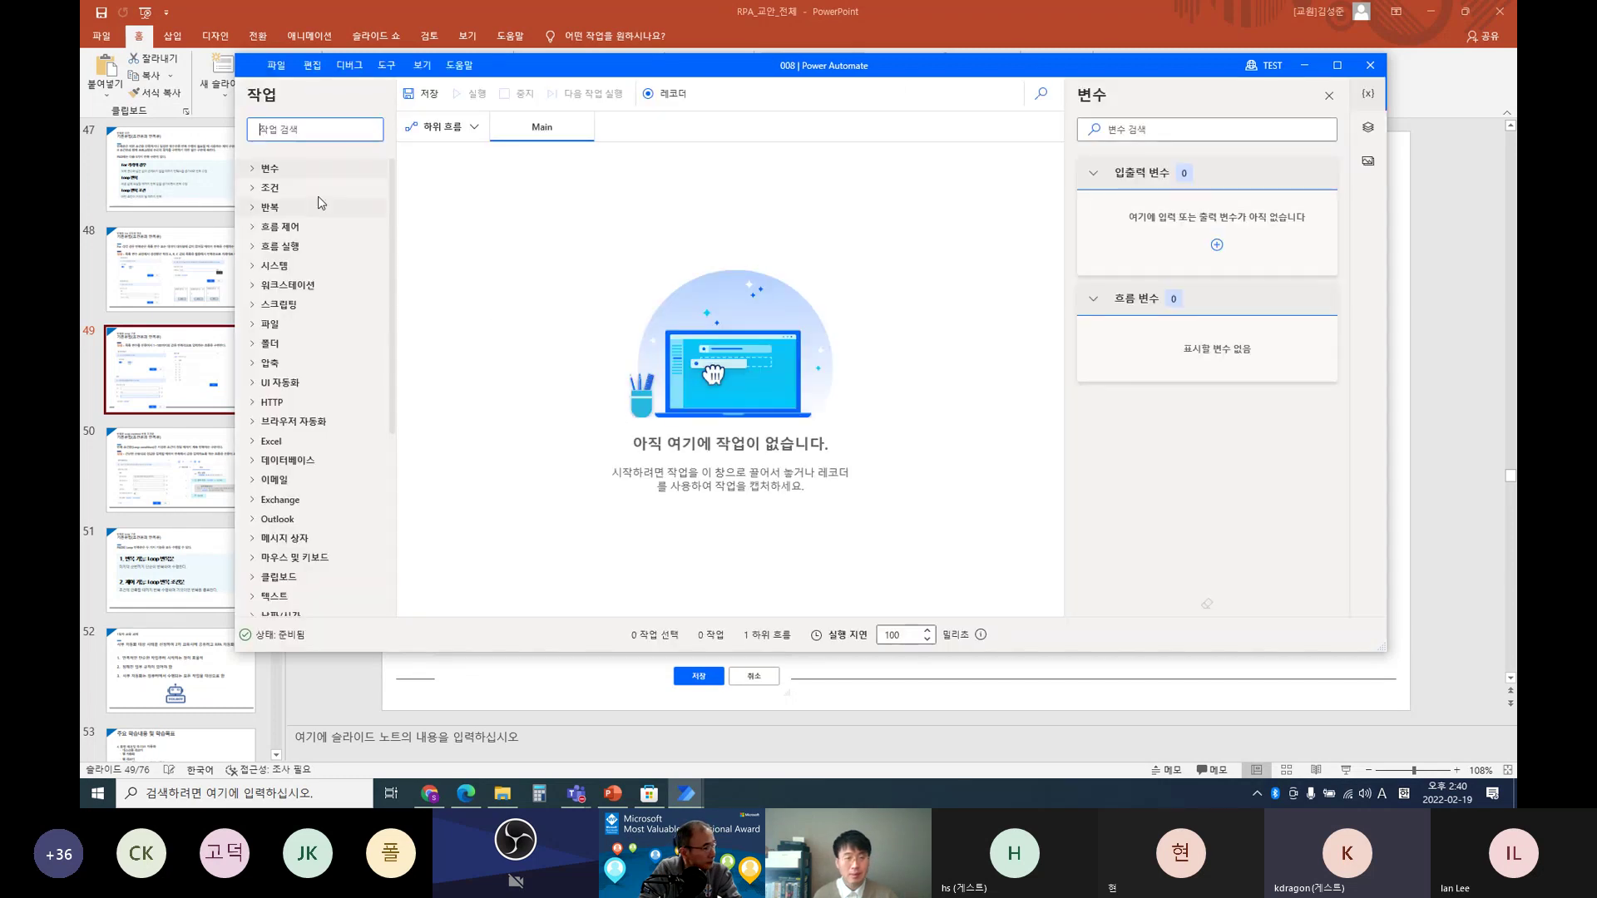
{"action": "left_click", "coordinate": [254, 173]}
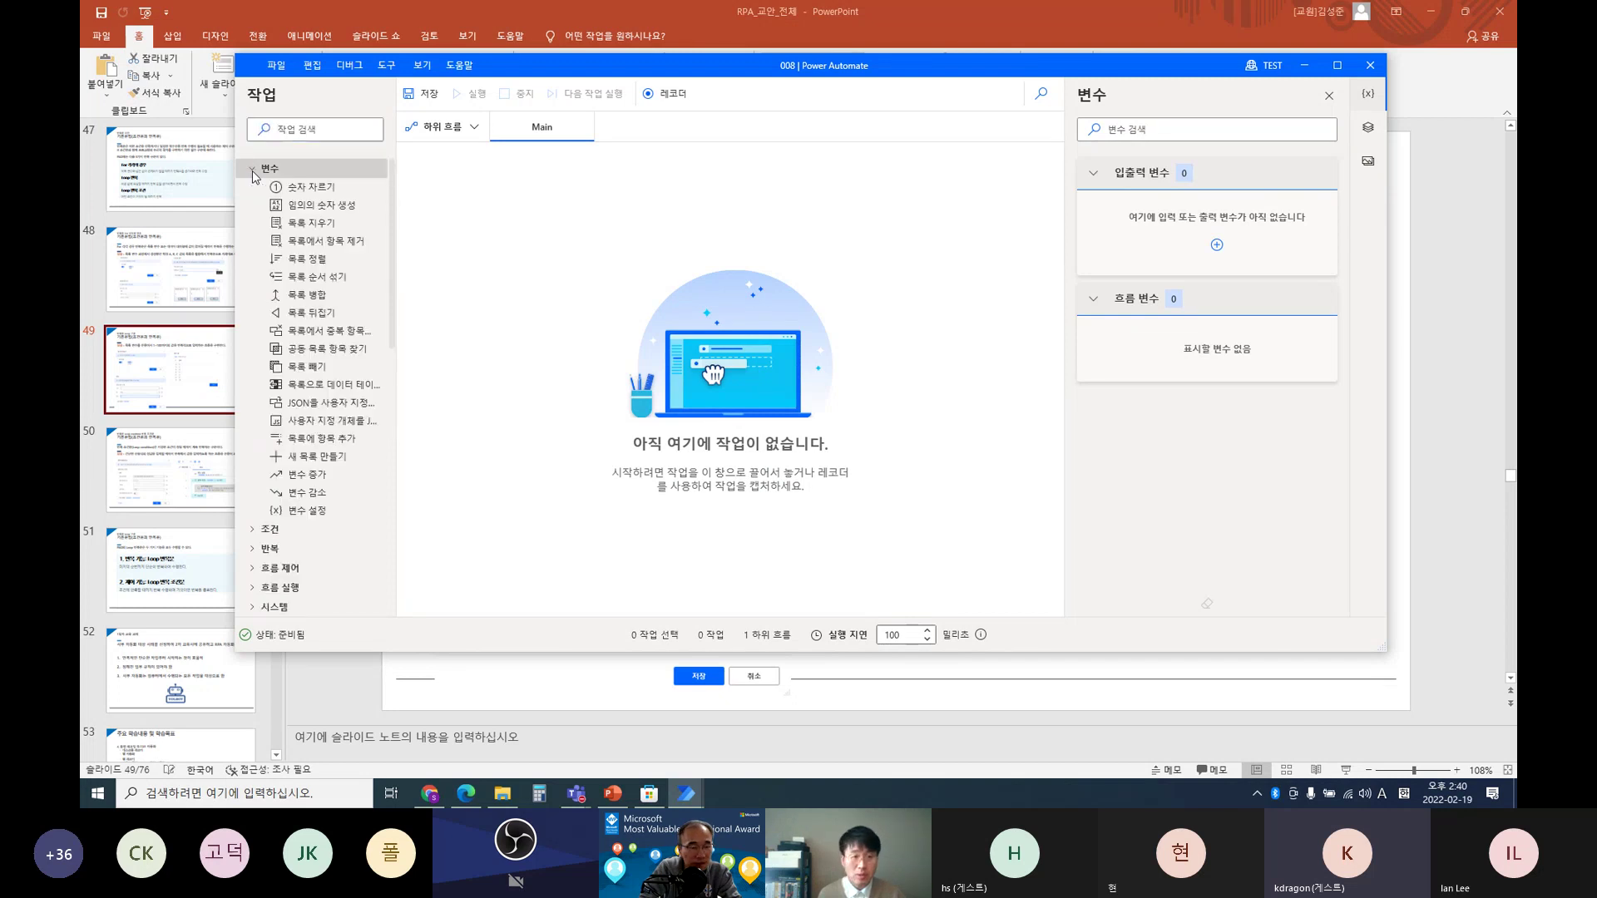
{"action": "left_click_drag", "start_coordinate": [289, 463], "coordinate": [673, 465]}
{"action": "left_click", "coordinate": [921, 446]}
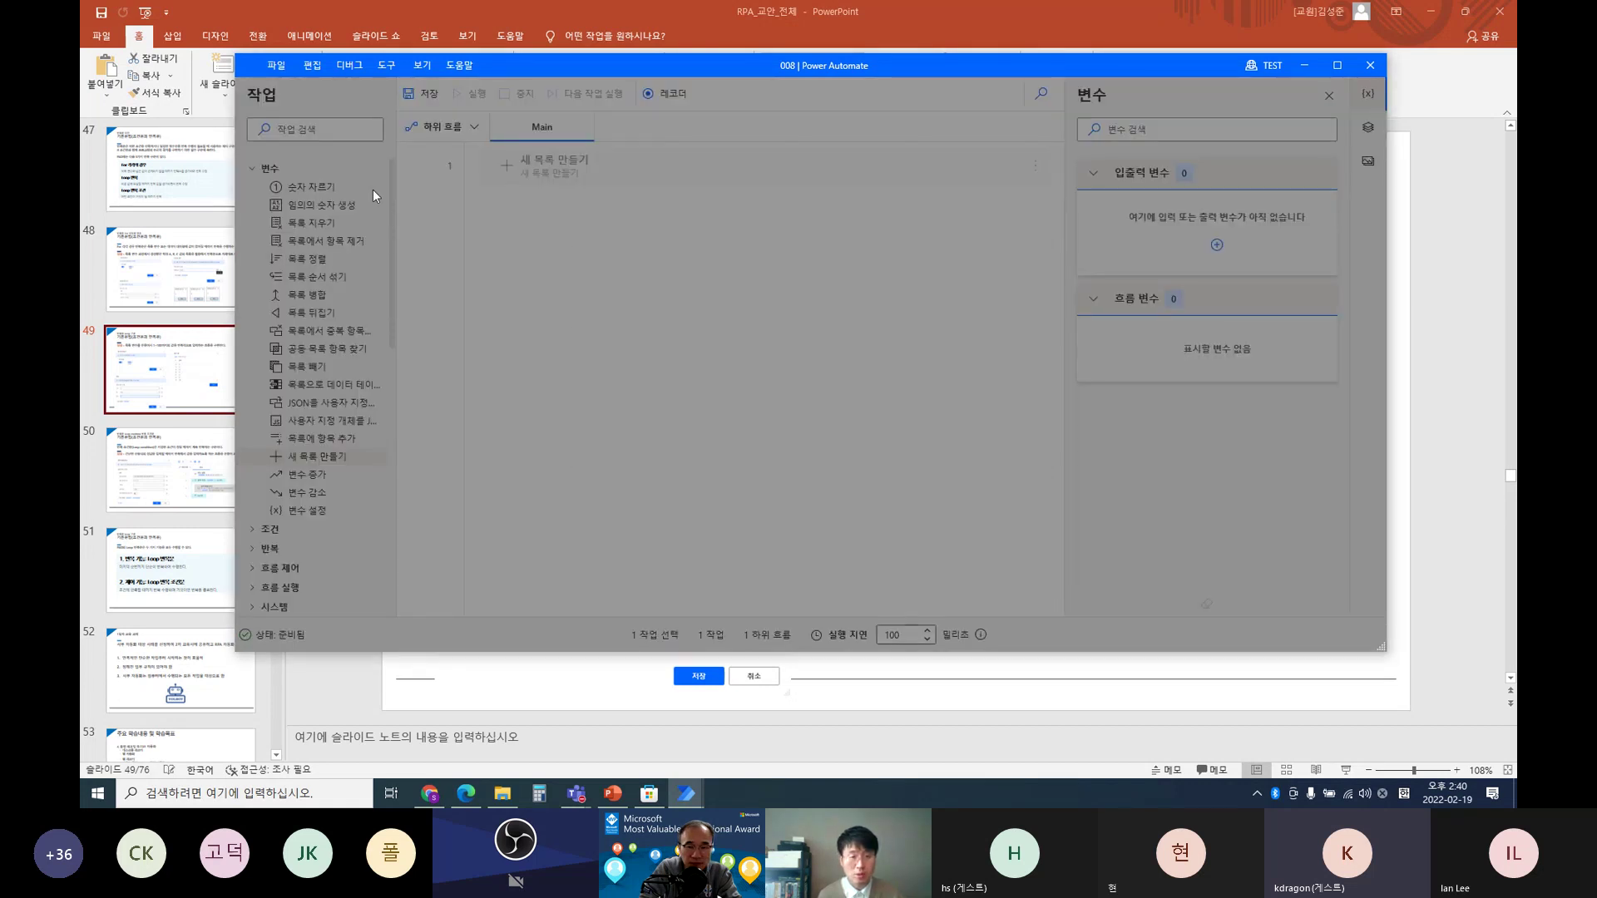
{"action": "left_click", "coordinate": [251, 167]}
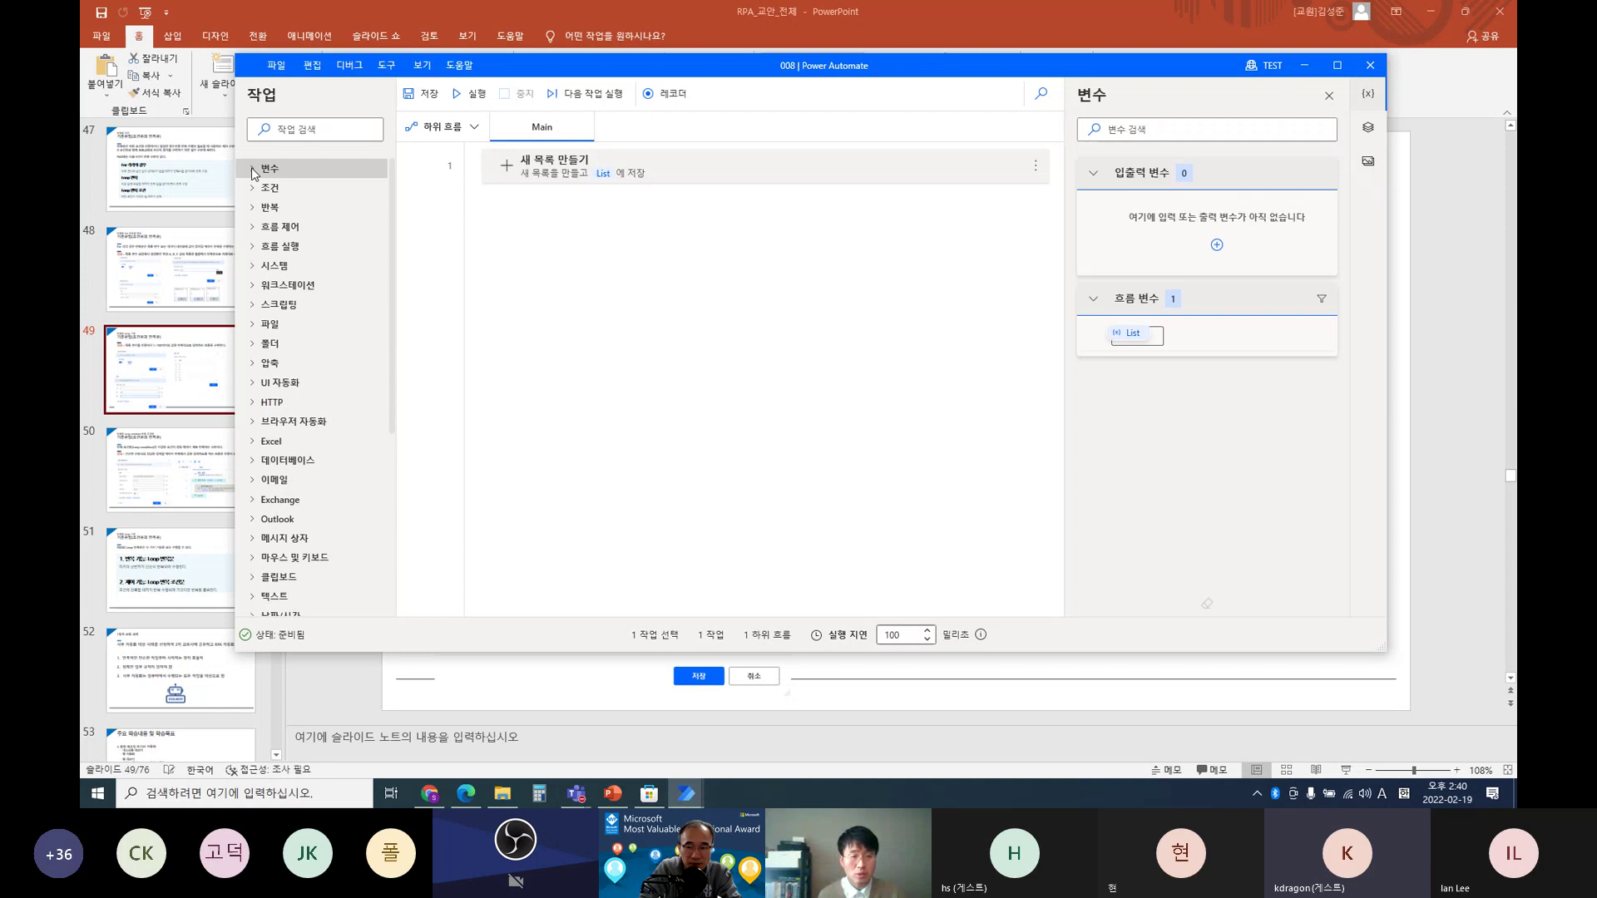
Step: Add a 반복 loop action below the new list, with start 1, end 50 and increment 1
{"action": "left_click", "coordinate": [258, 210]}
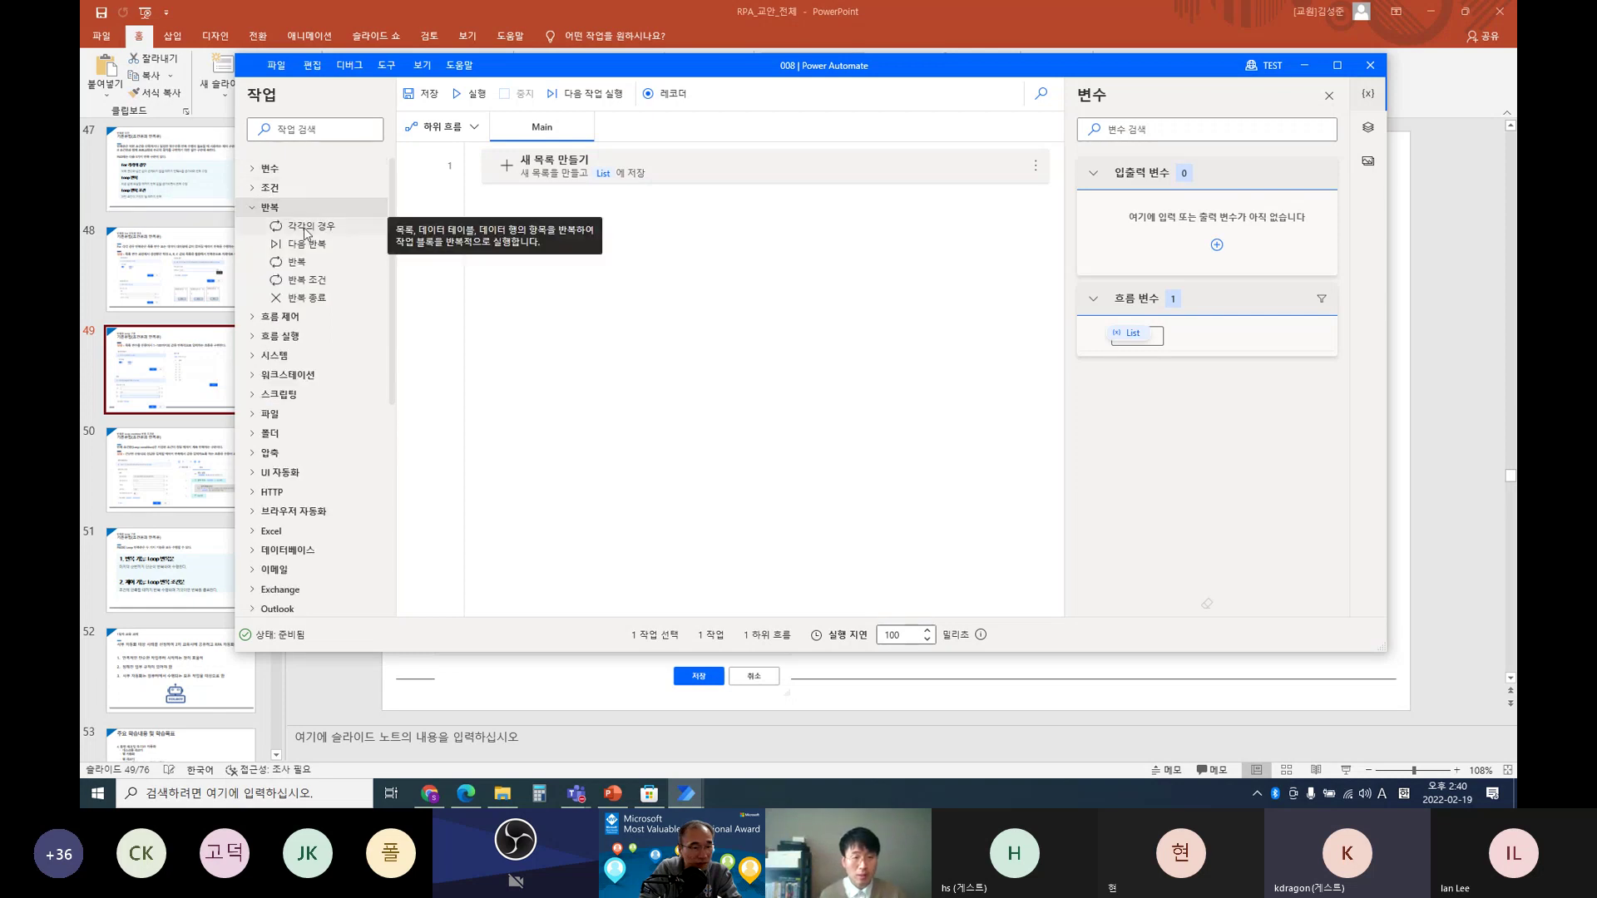
{"action": "left_click", "coordinate": [302, 232]}
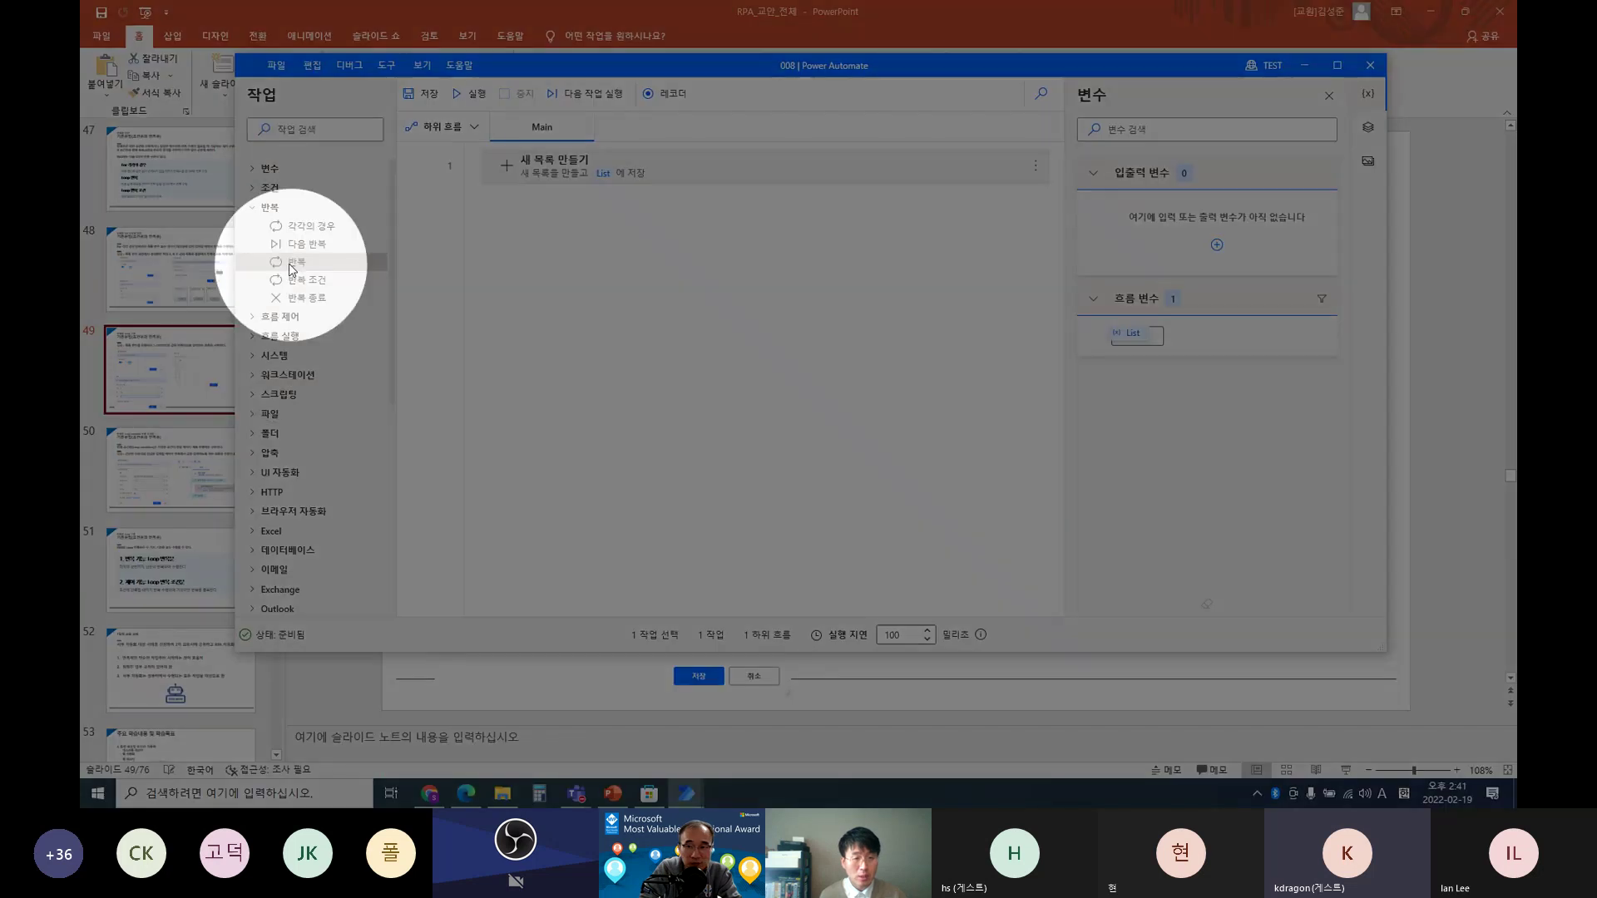
{"action": "left_click_drag", "start_coordinate": [295, 264], "coordinate": [561, 212]}
{"action": "type", "text": "1"}
{"action": "key", "text": "Tab"}
{"action": "type", "text": "50"}
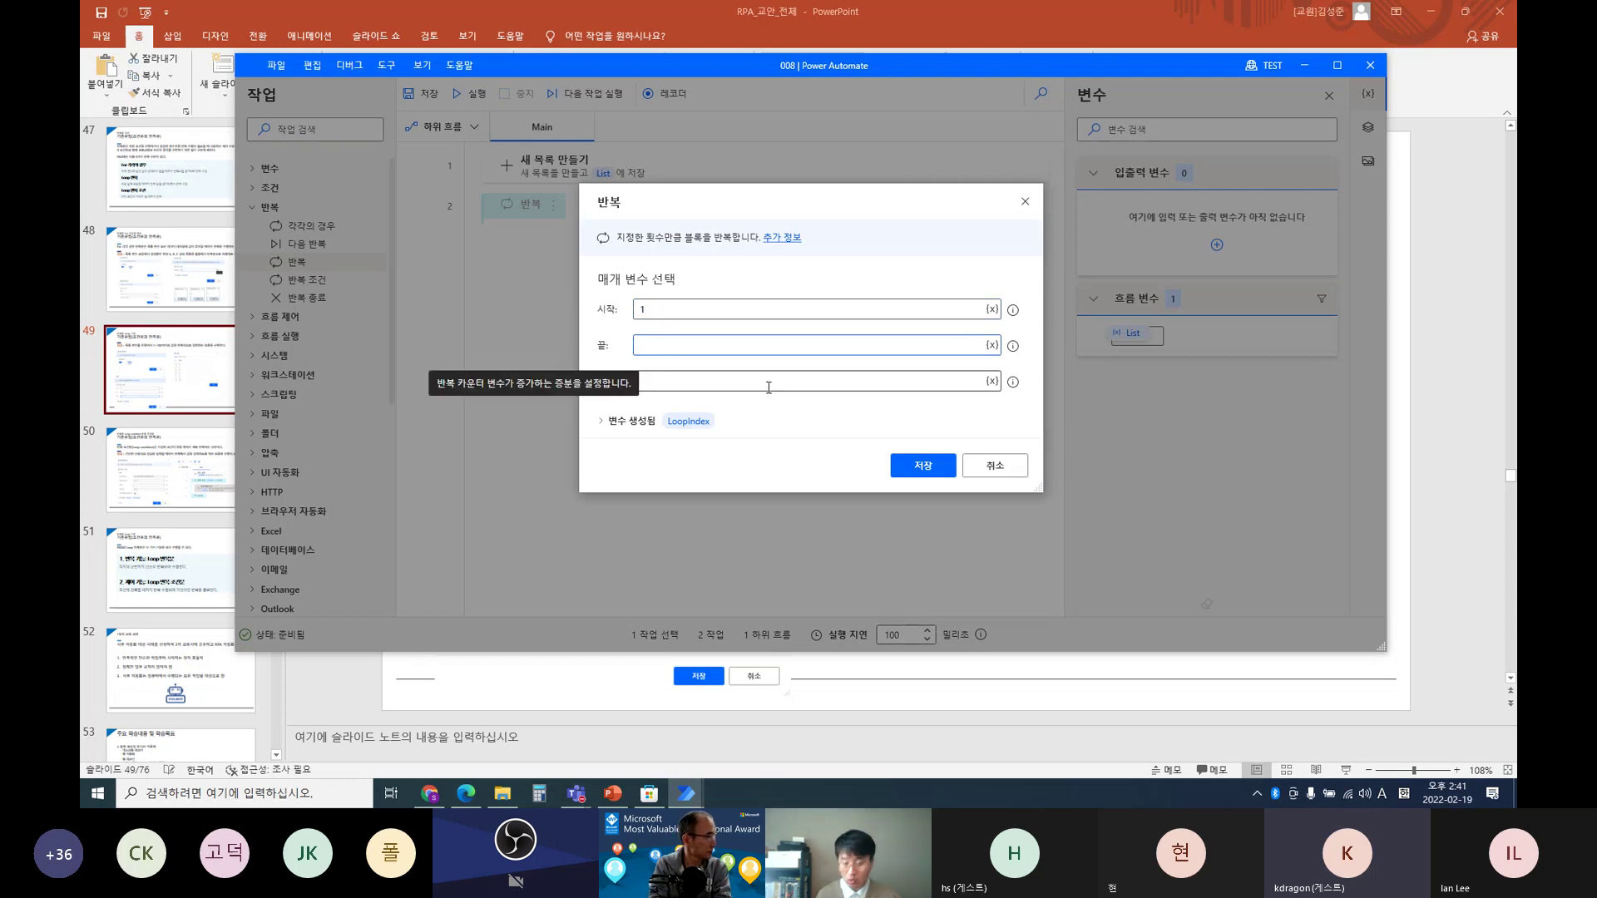
{"action": "left_click", "coordinate": [769, 386]}
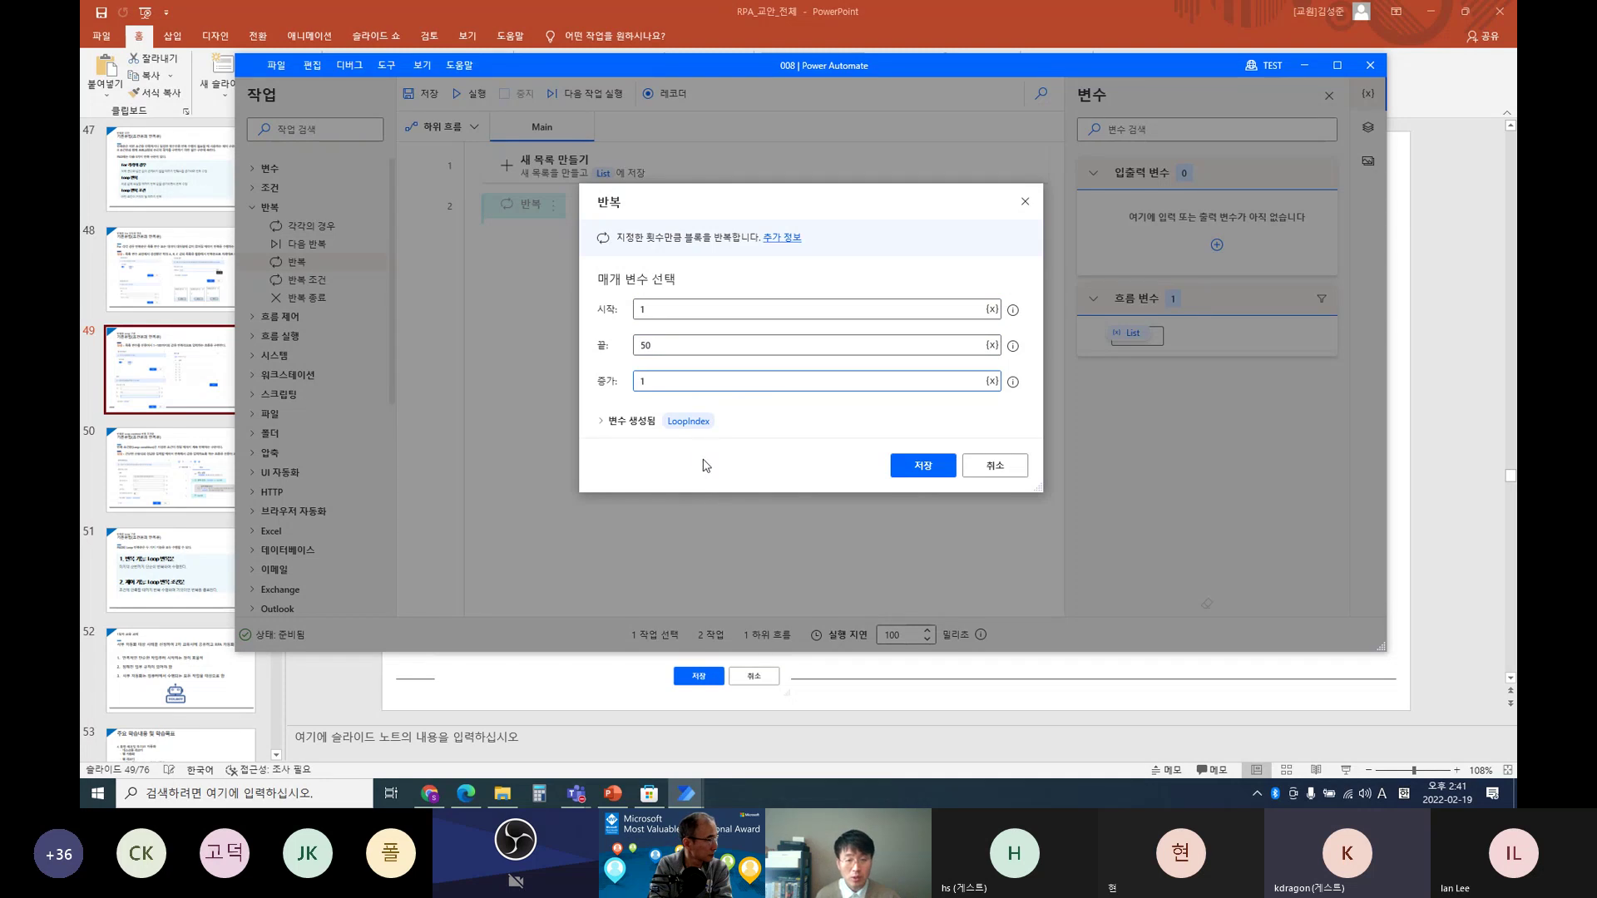
Step: Name the variable produced by the loop IDX and save the loop action
{"action": "mouse_move", "coordinate": [692, 424]}
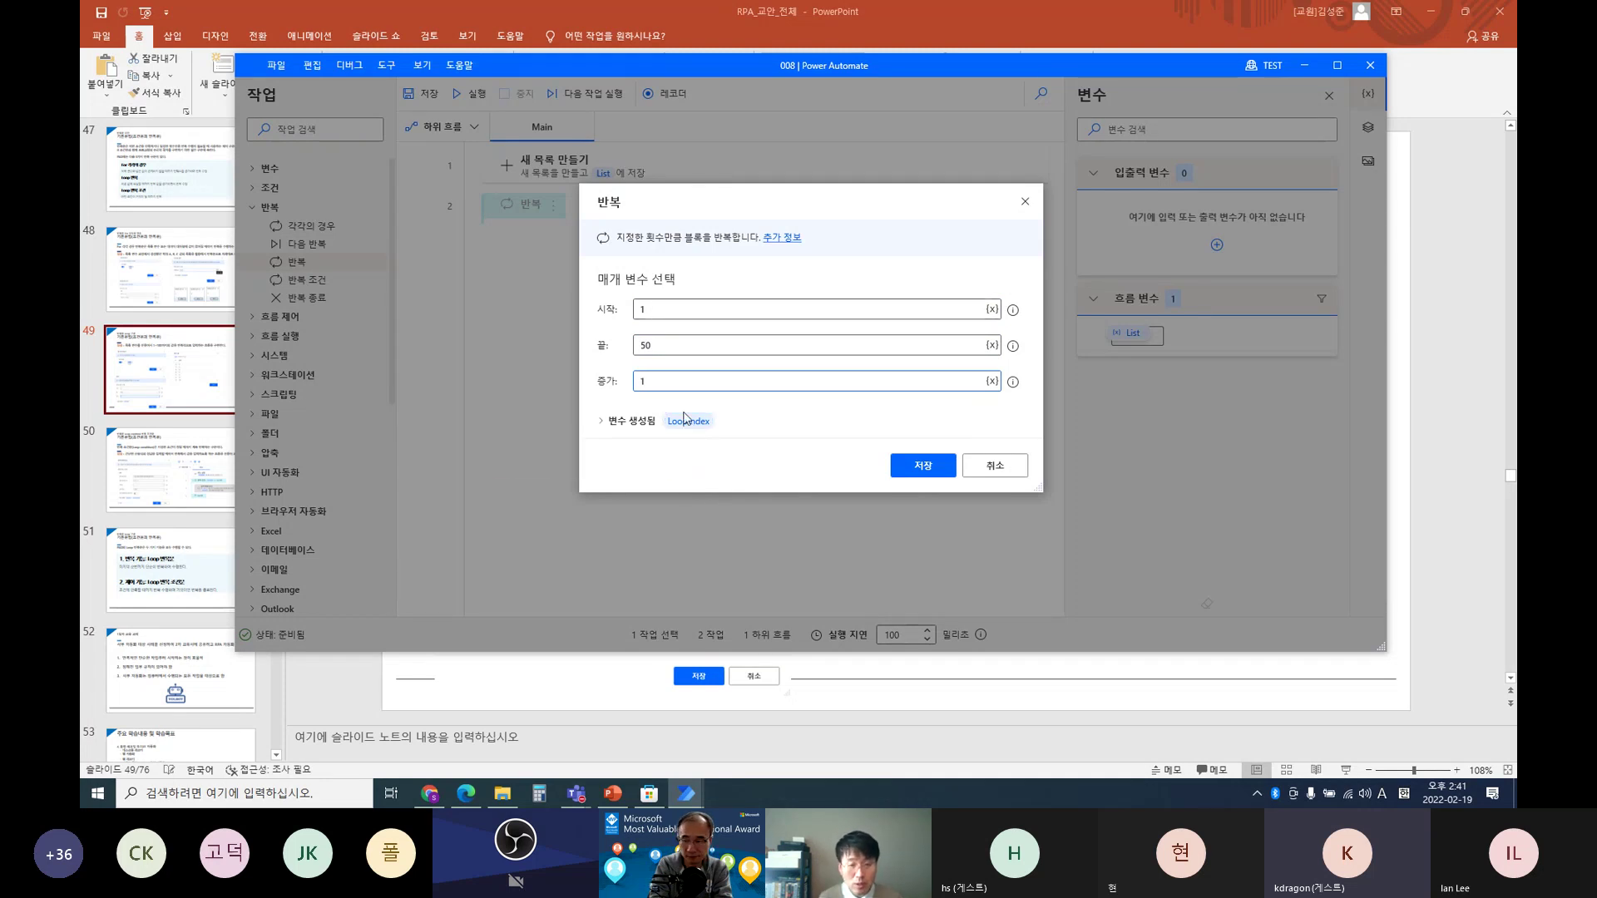
{"action": "type", "text": "0"}
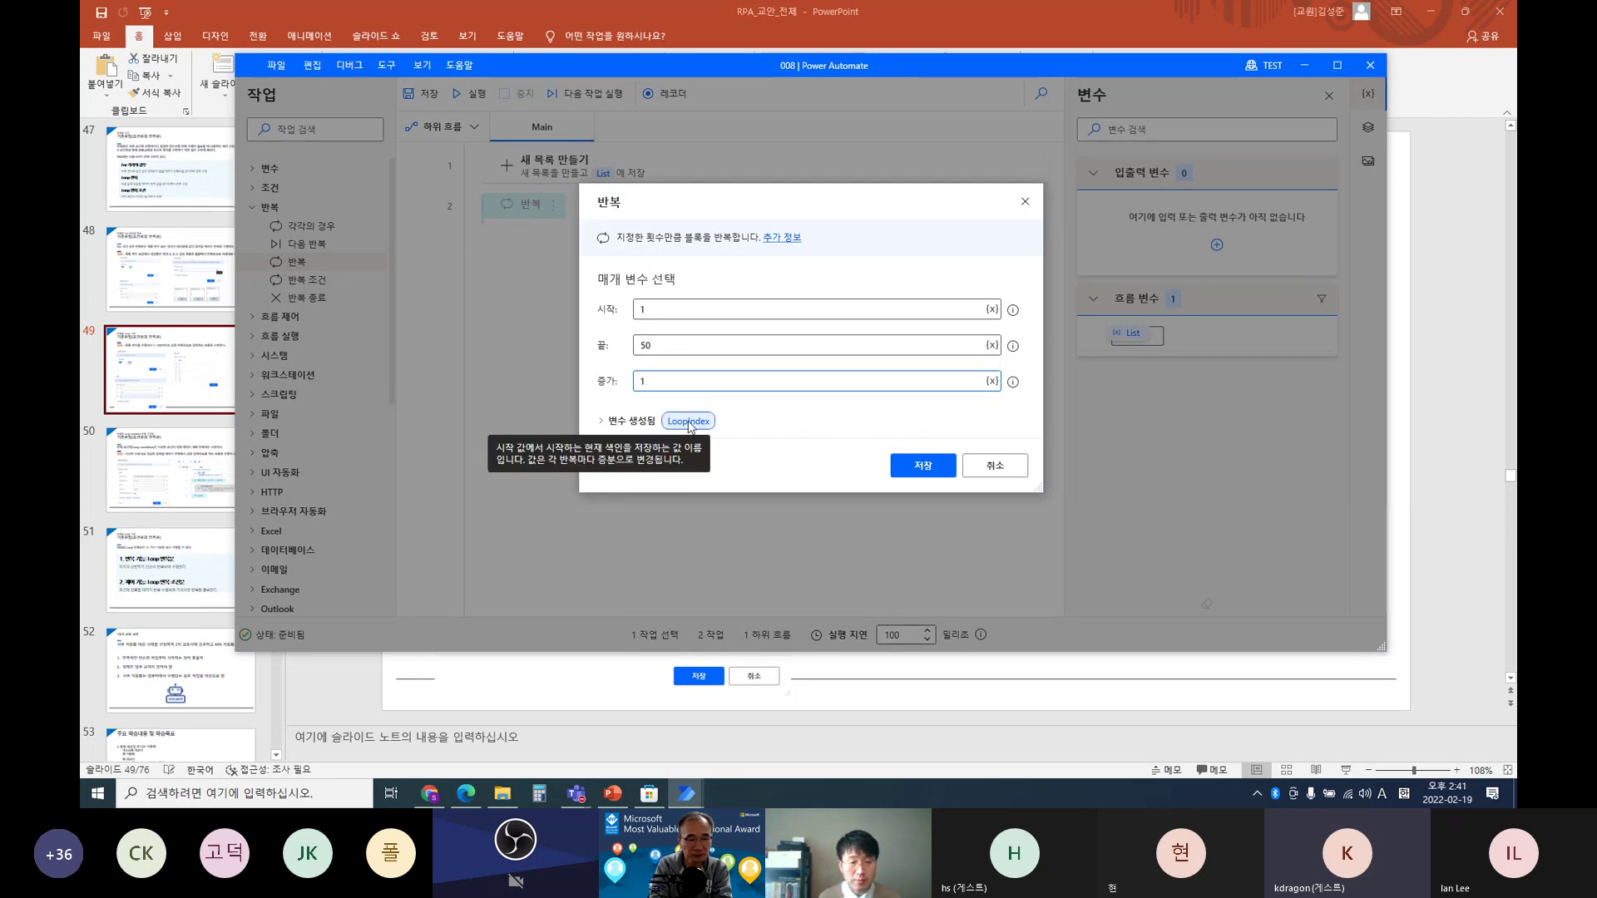
{"action": "left_click", "coordinate": [691, 422]}
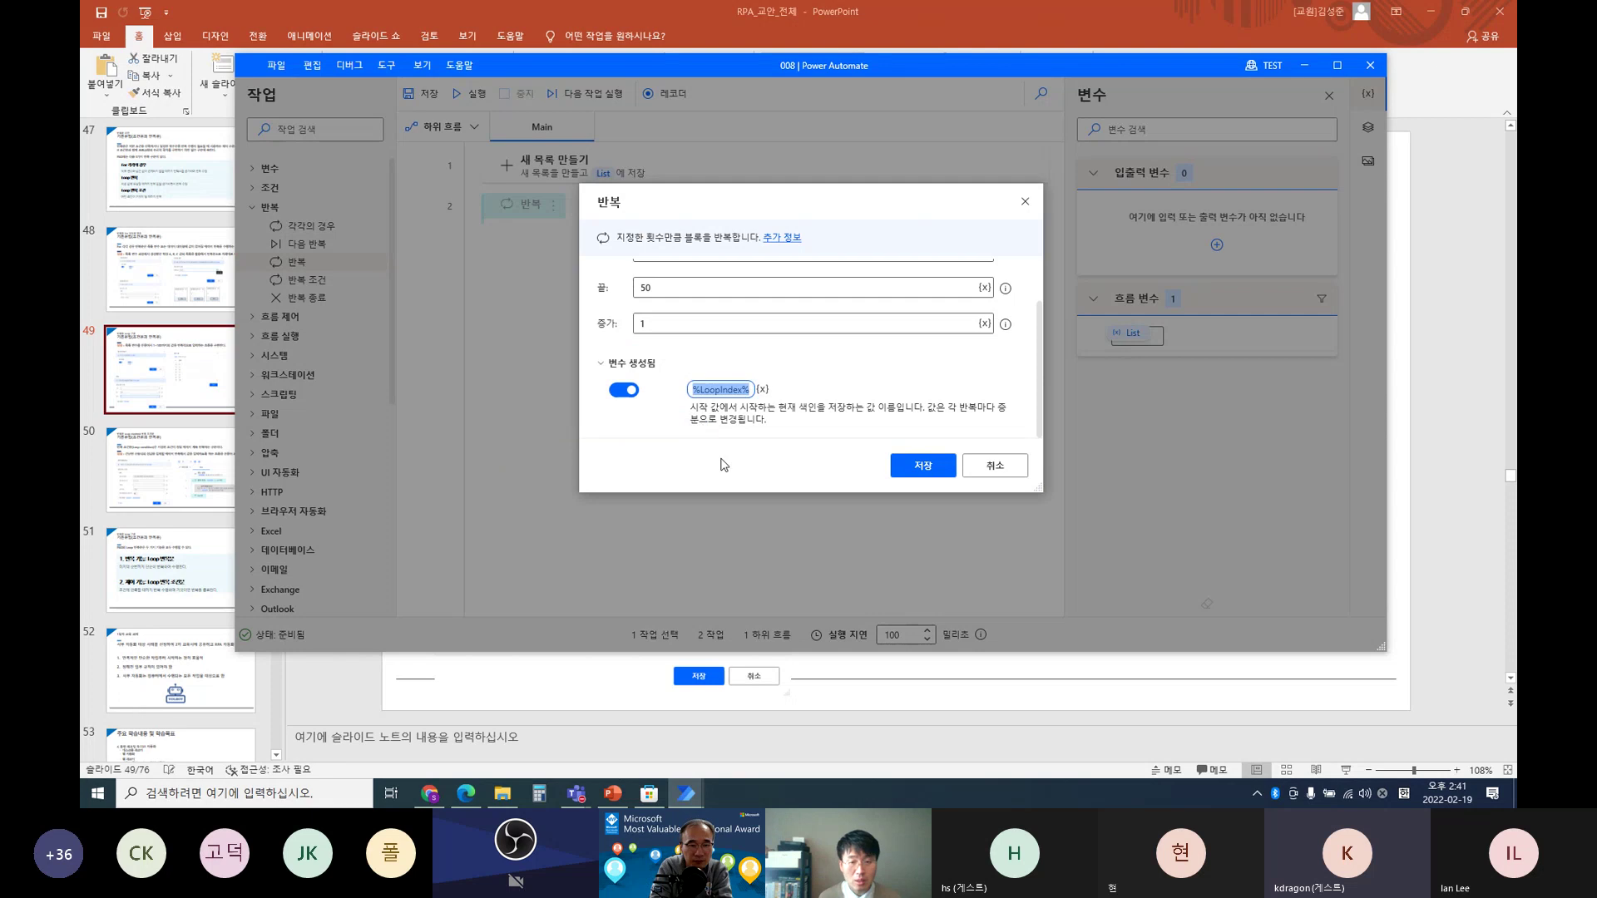
{"action": "type", "text": "IDX"}
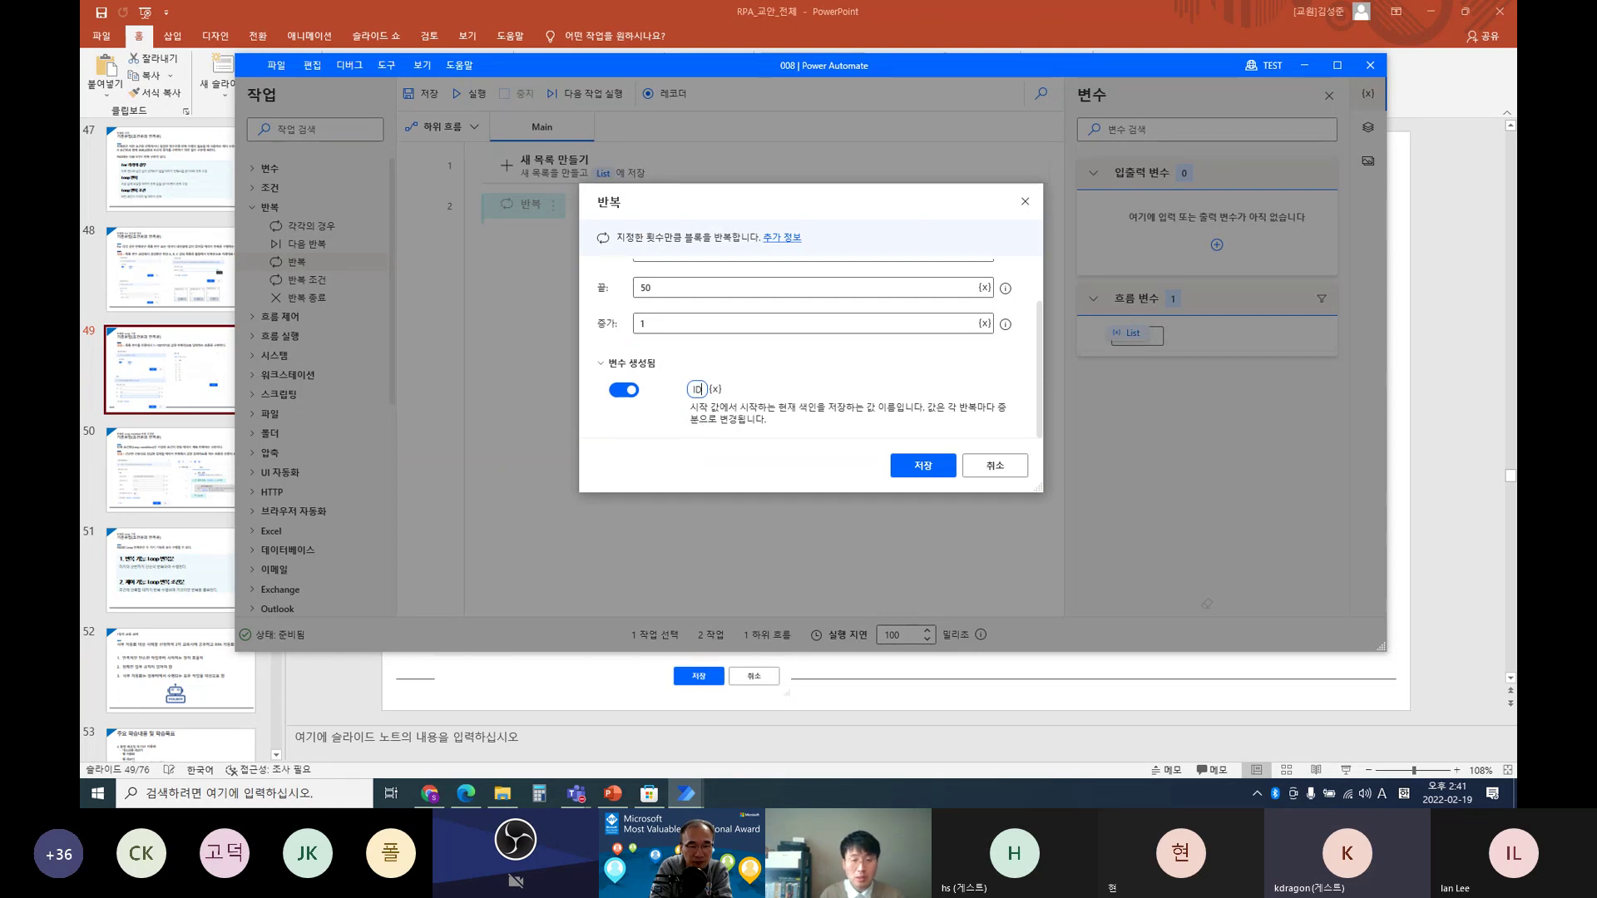
{"action": "left_click", "coordinate": [918, 470]}
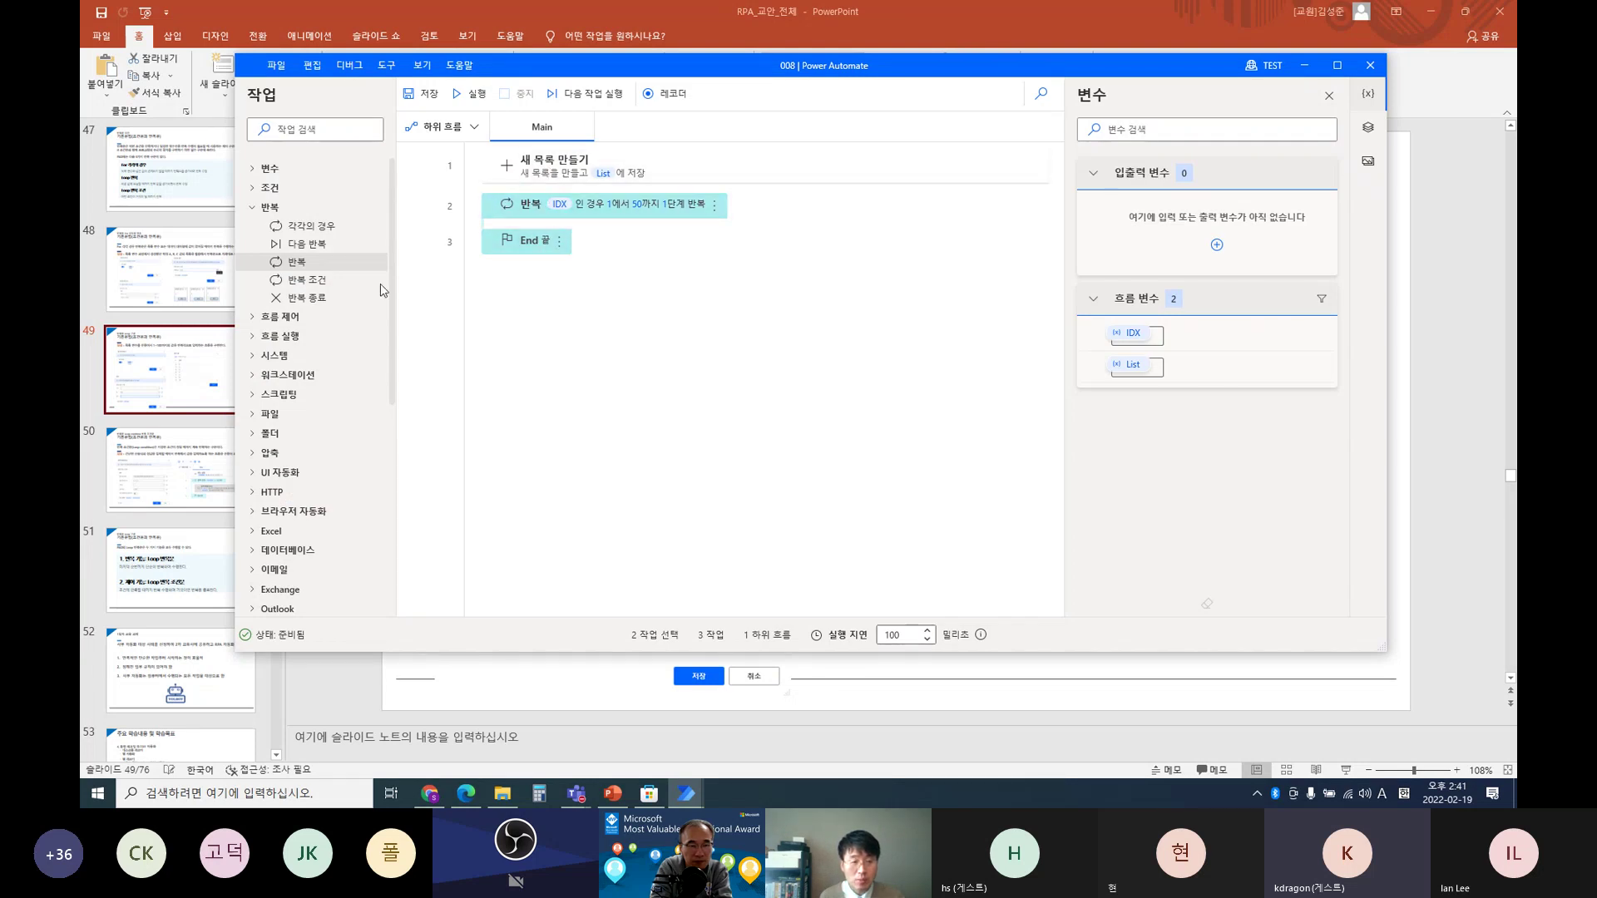
Step: Inside the loop, add a 목록에 항목 추가 action that adds %IDX% to %List%, and save it
{"action": "left_click", "coordinate": [256, 208]}
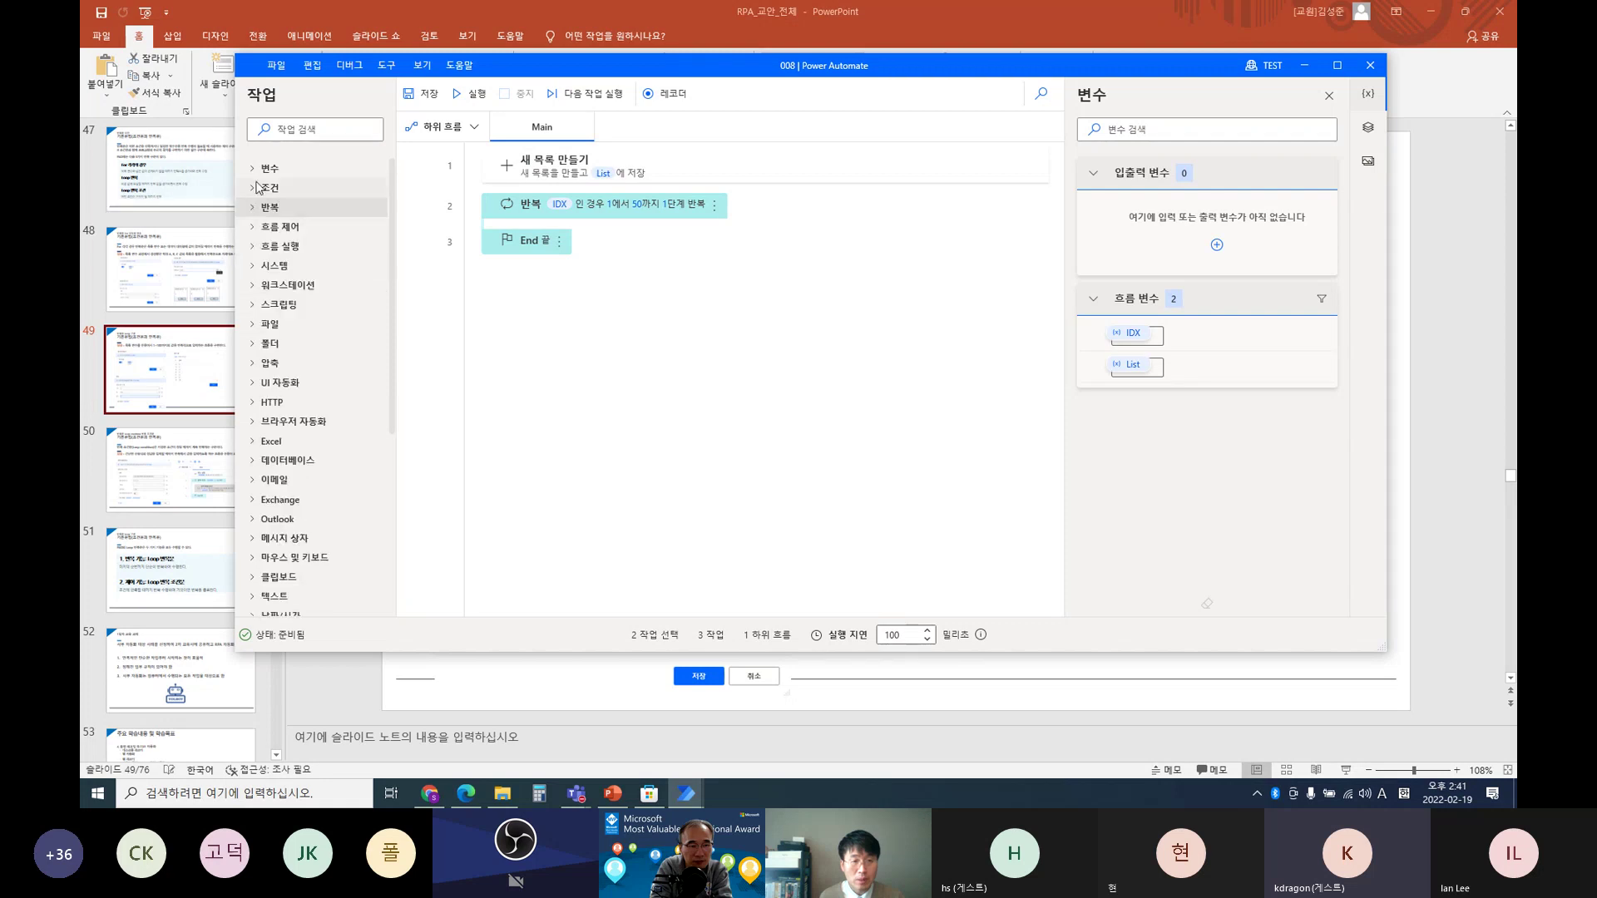
{"action": "left_click", "coordinate": [257, 171]}
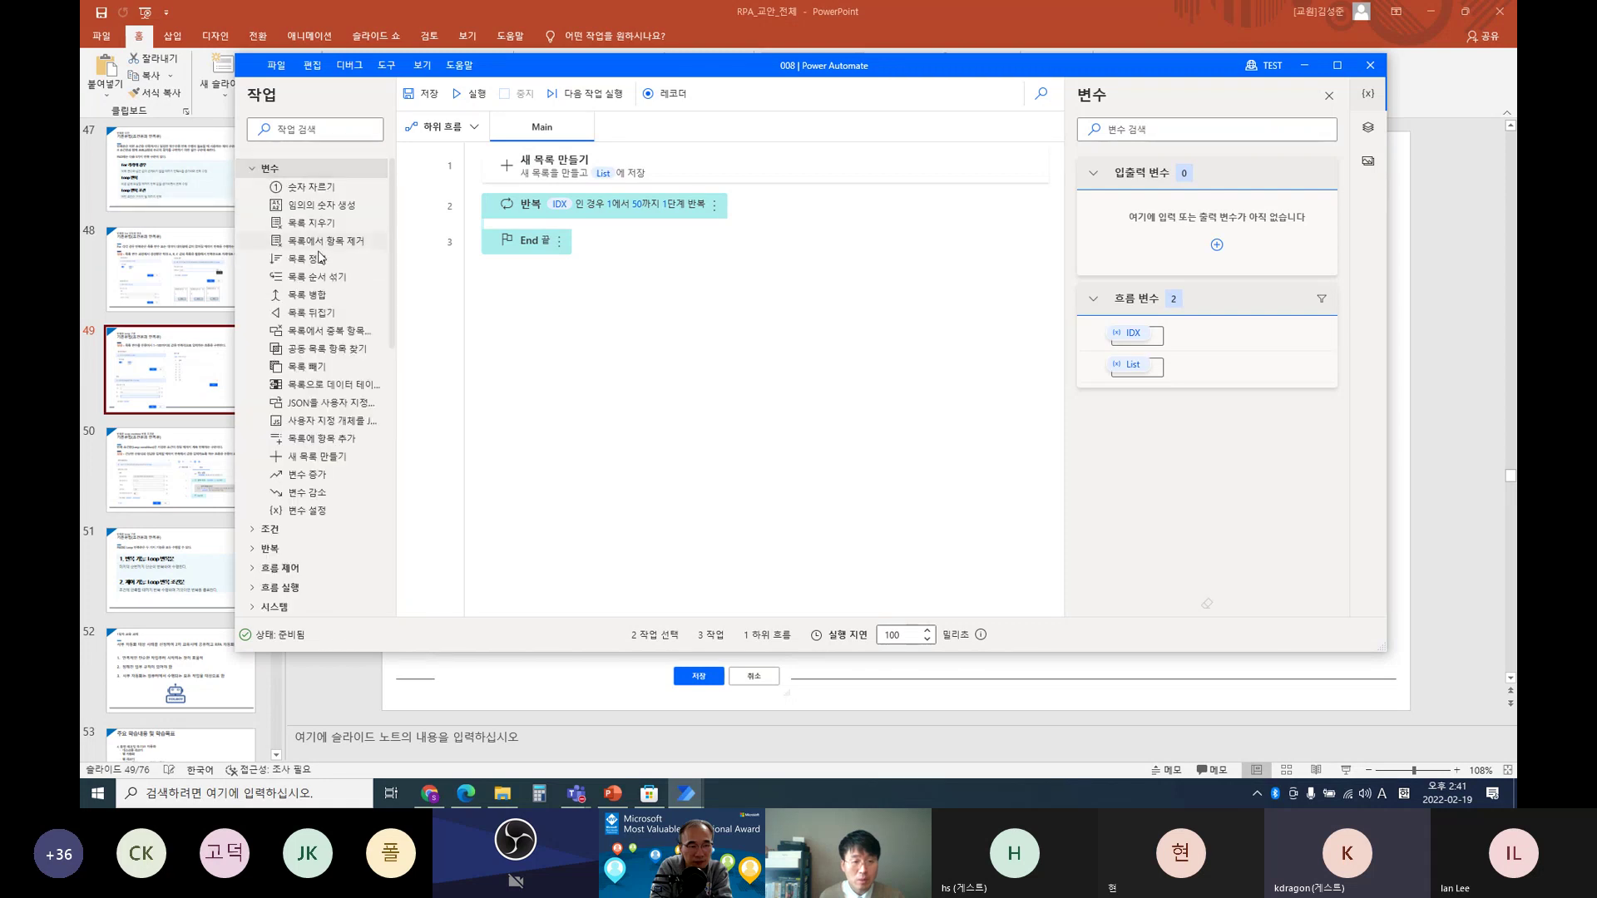
{"action": "left_click_drag", "start_coordinate": [288, 441], "coordinate": [665, 361]}
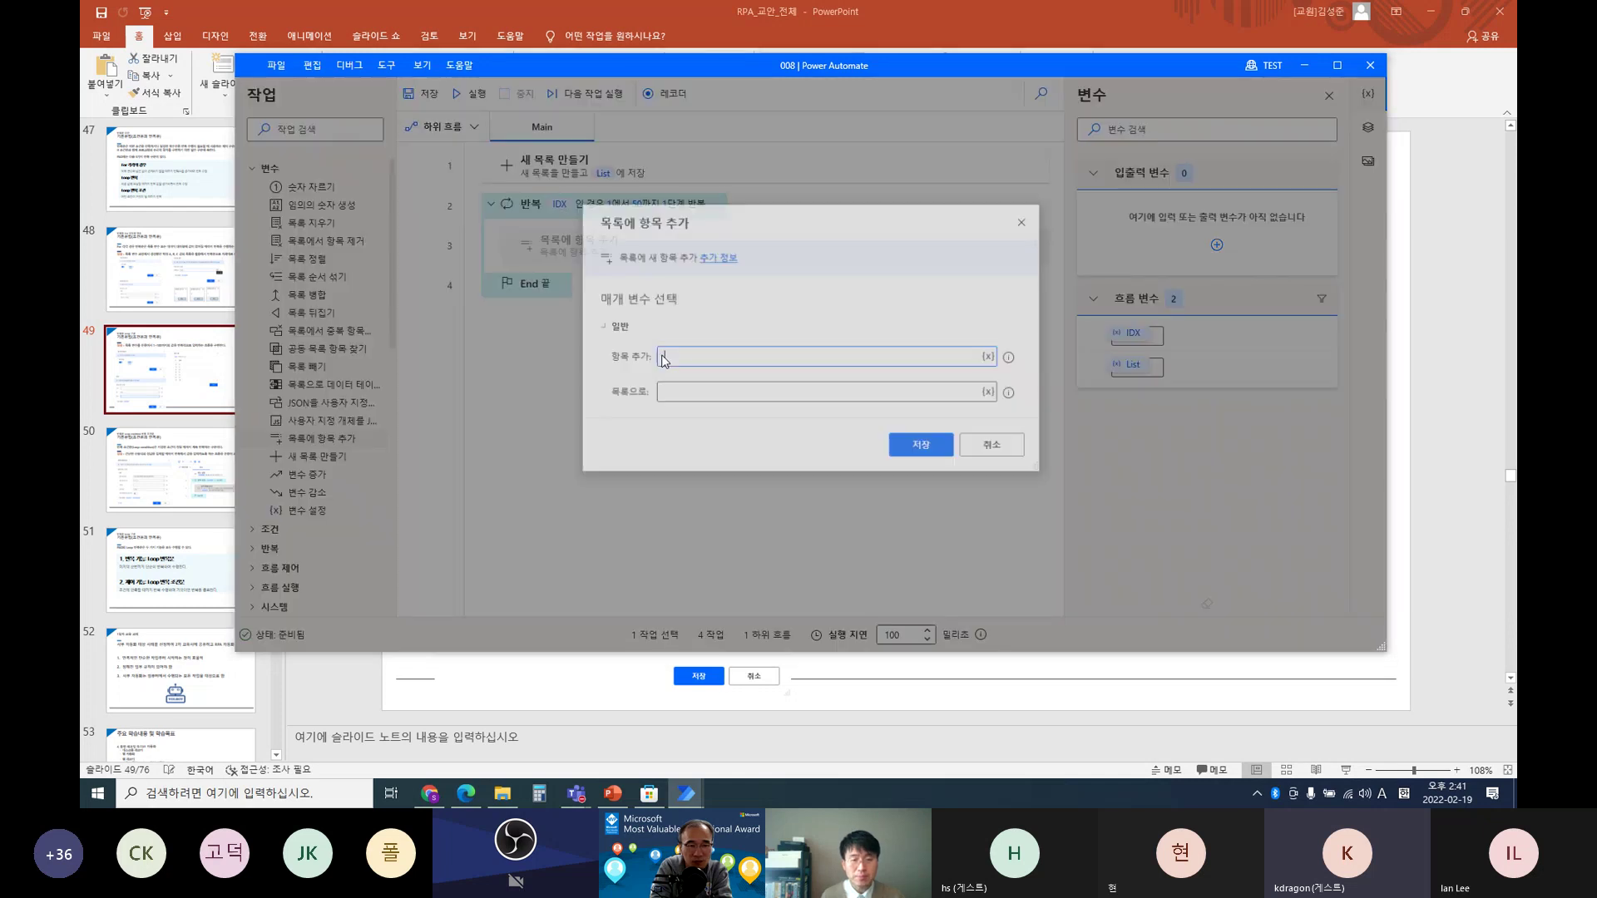
{"action": "left_click", "coordinate": [992, 391]}
{"action": "double_click", "coordinate": [703, 539]}
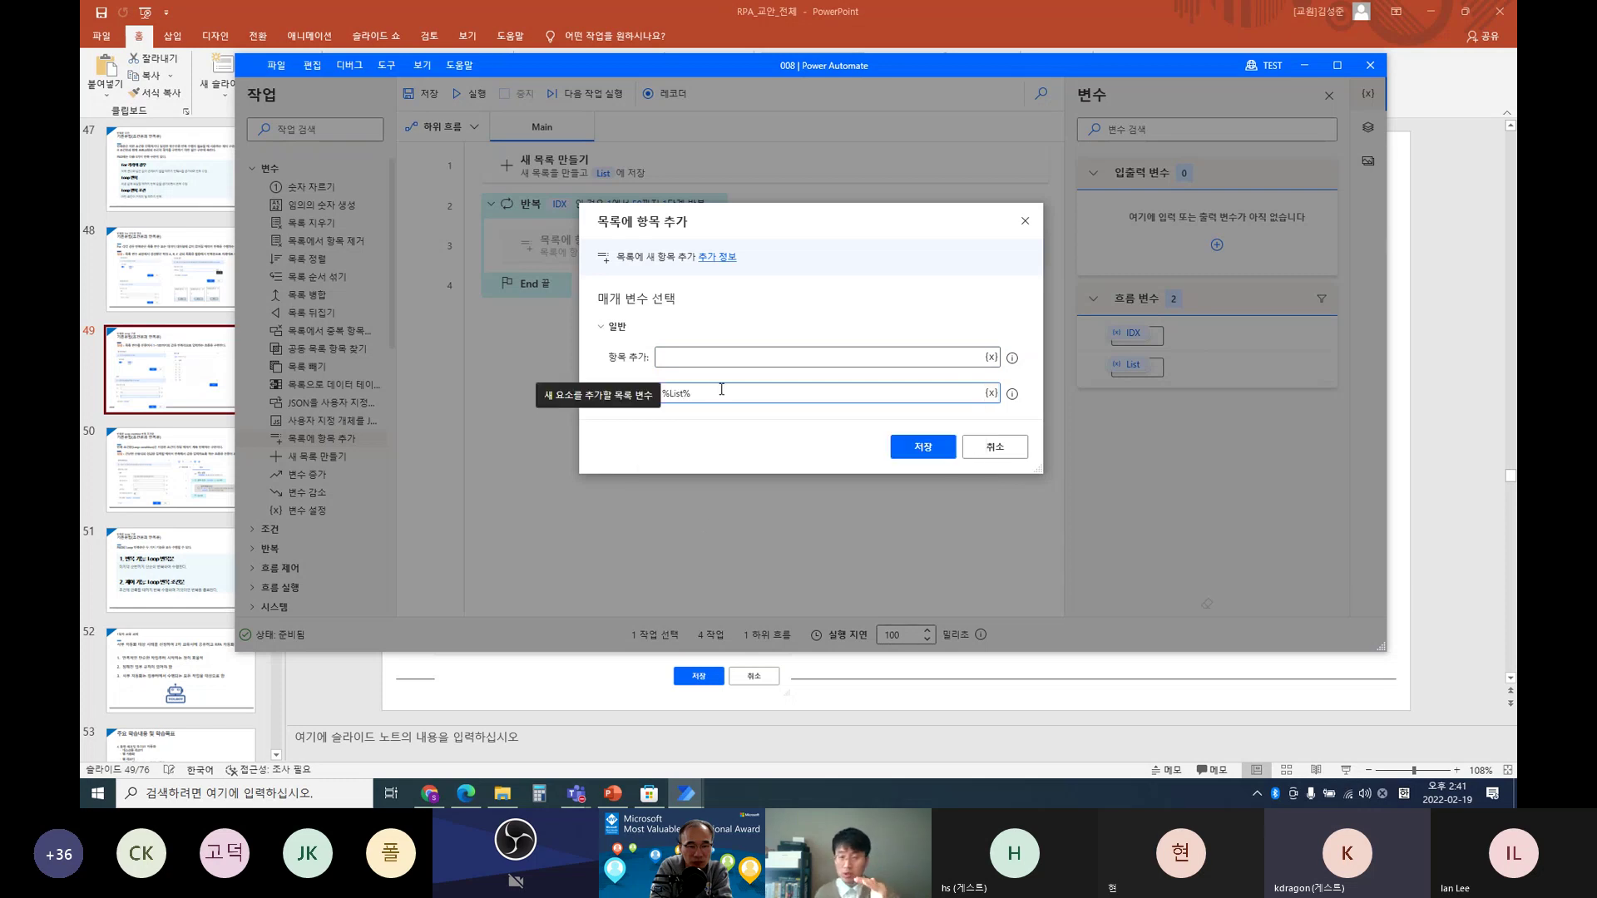
{"action": "left_click", "coordinate": [991, 359]}
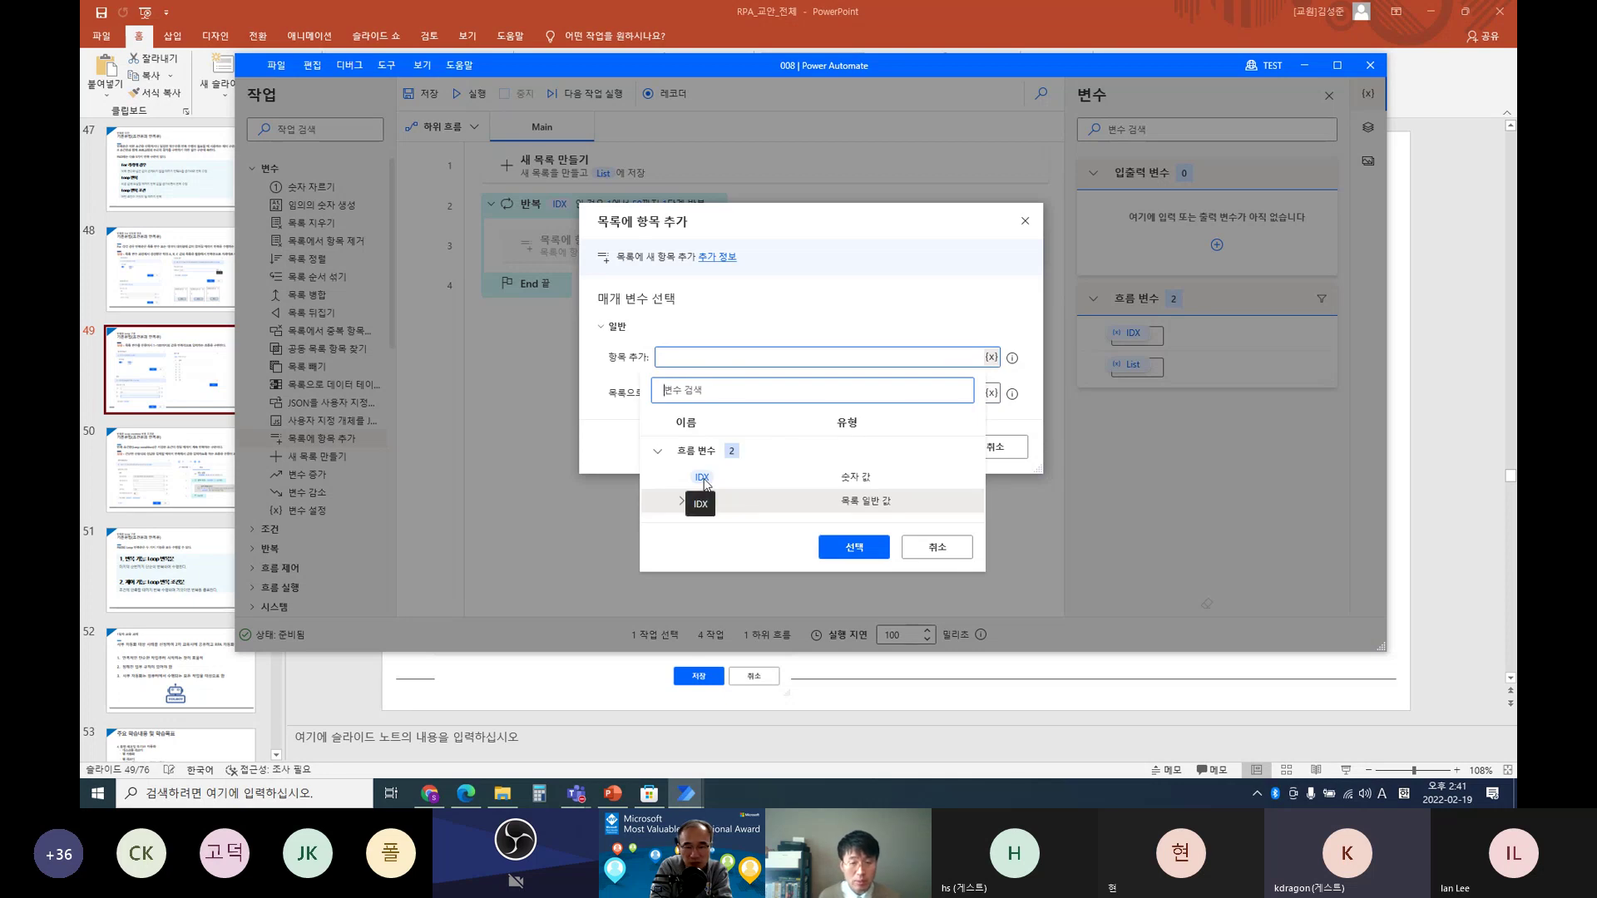
{"action": "double_click", "coordinate": [704, 479]}
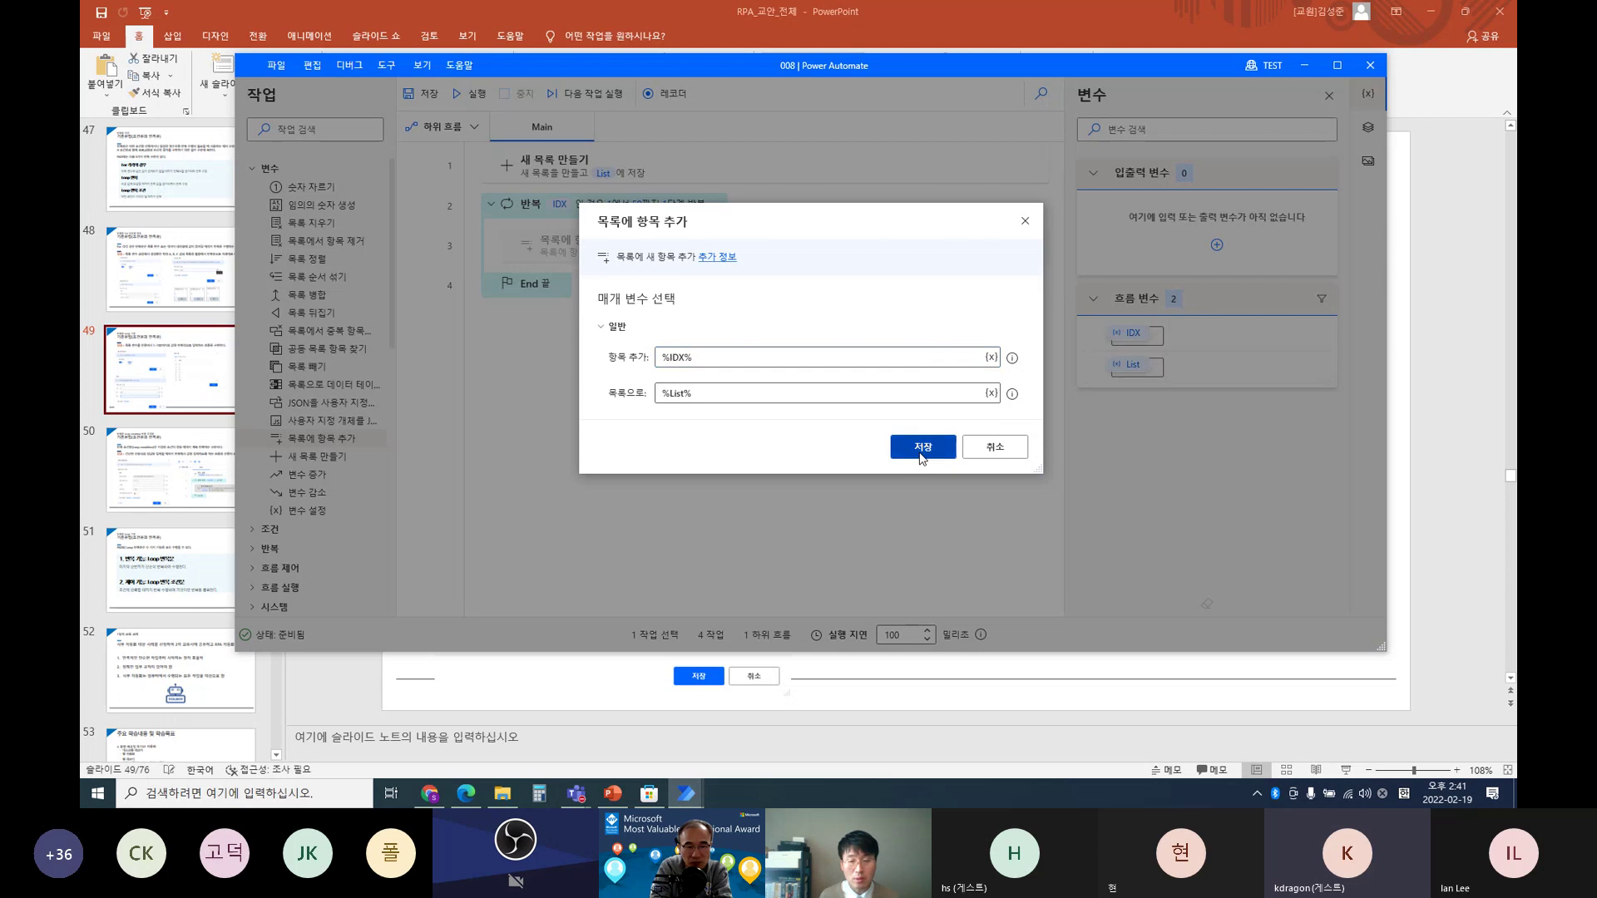
{"action": "left_click", "coordinate": [923, 449]}
Step: Run the flow and inspect the values of the List variable down to its last item
{"action": "left_click", "coordinate": [471, 94]}
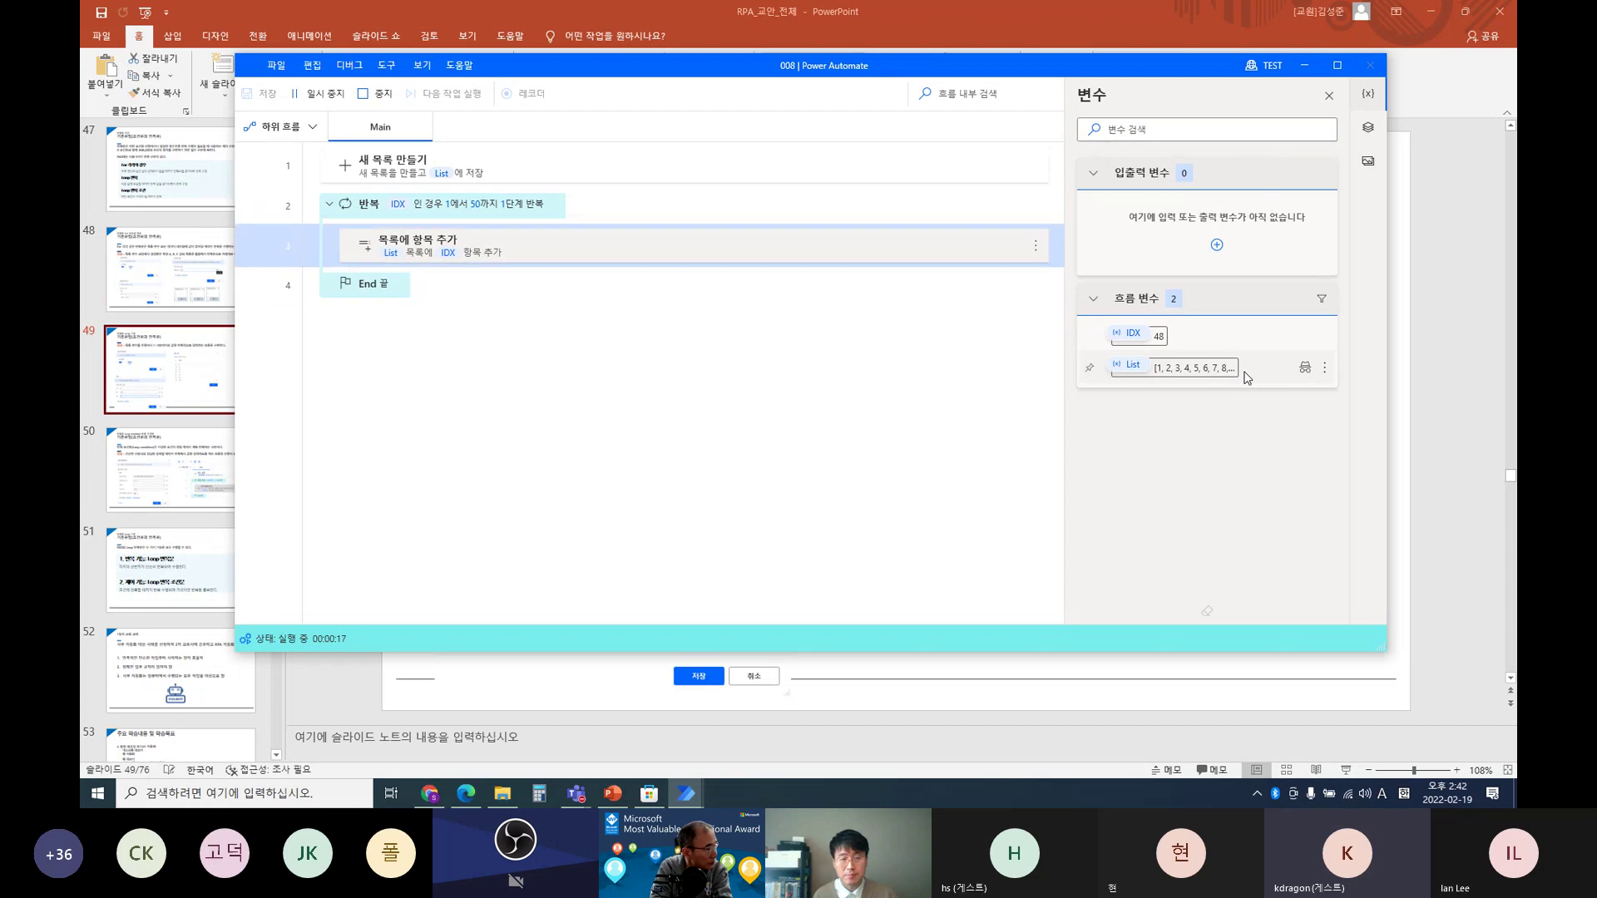
{"action": "double_click", "coordinate": [1203, 374]}
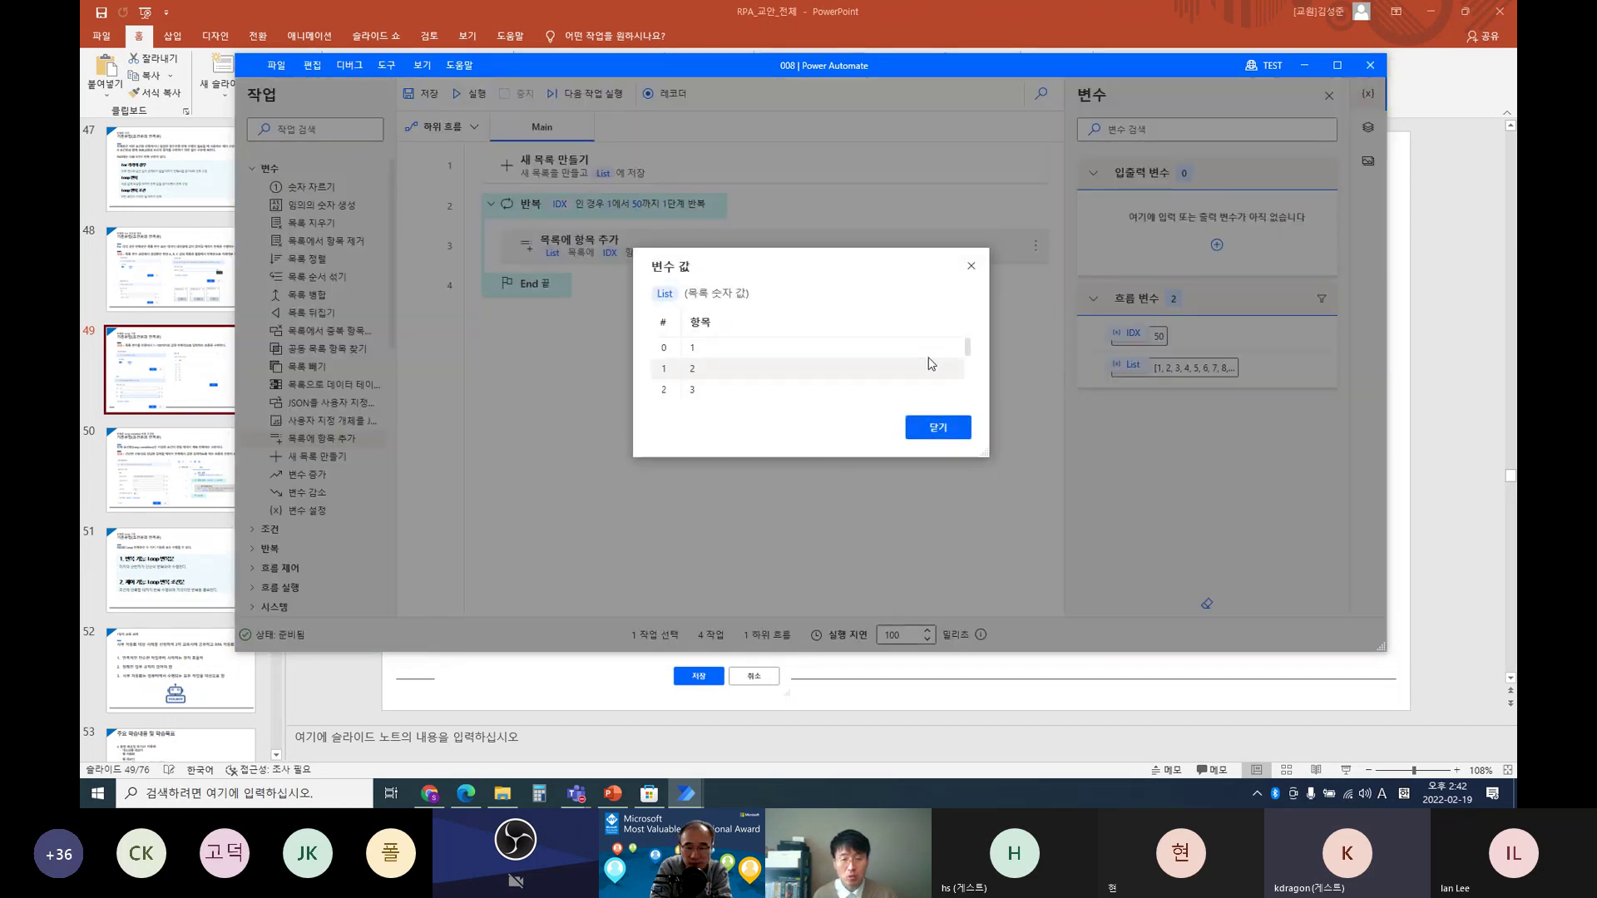
{"action": "left_click_drag", "start_coordinate": [967, 346], "coordinate": [965, 391]}
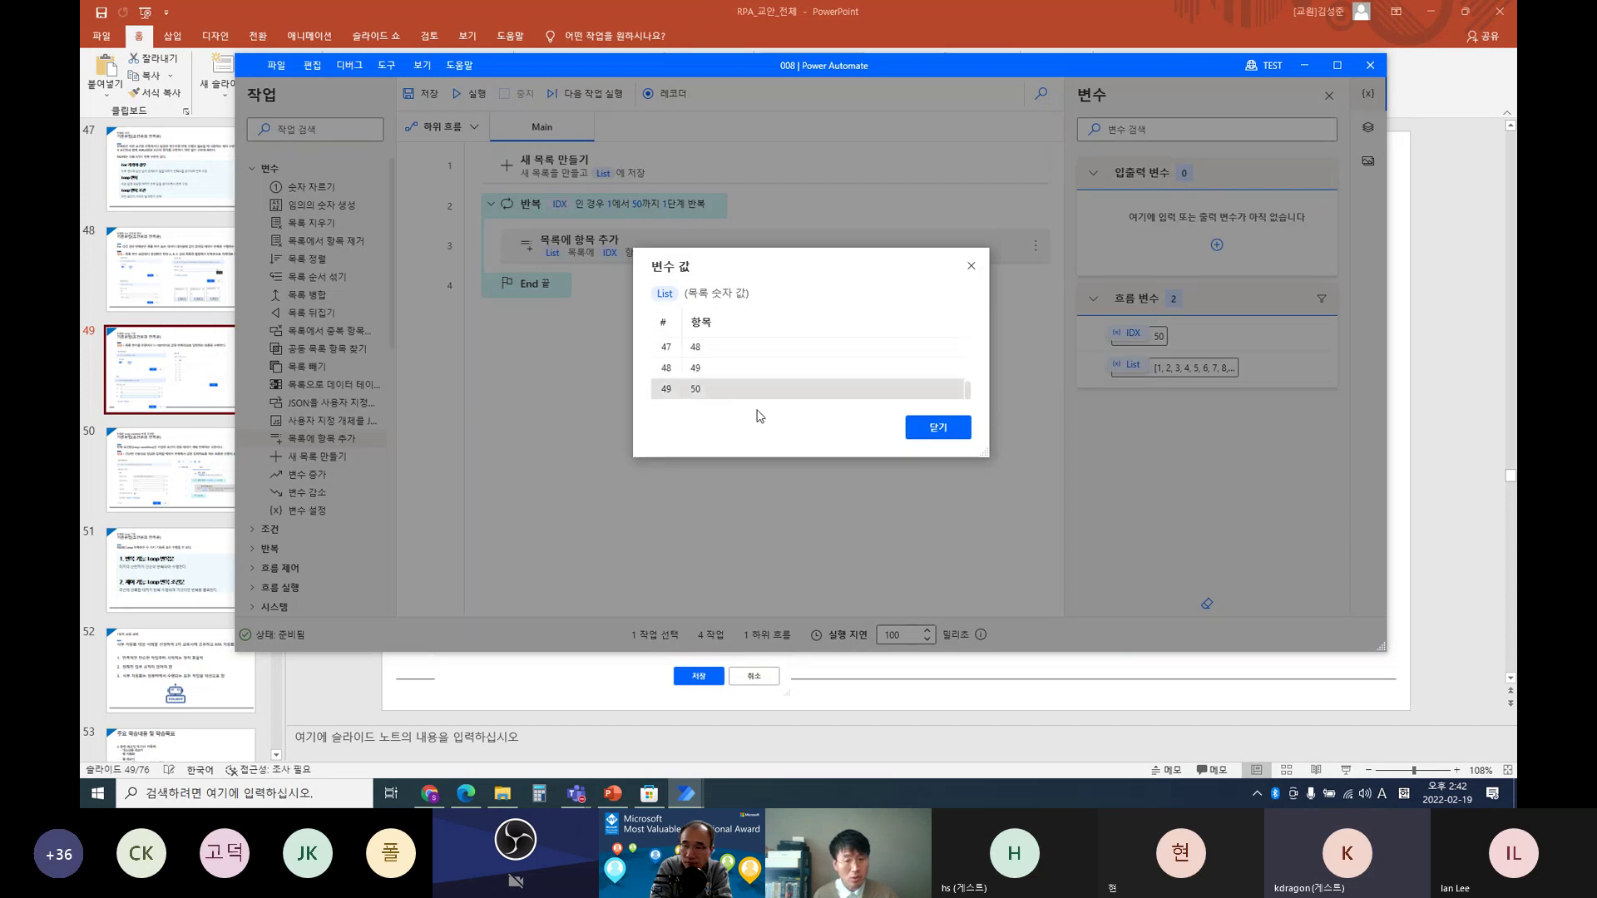
{"action": "left_click", "coordinate": [923, 433]}
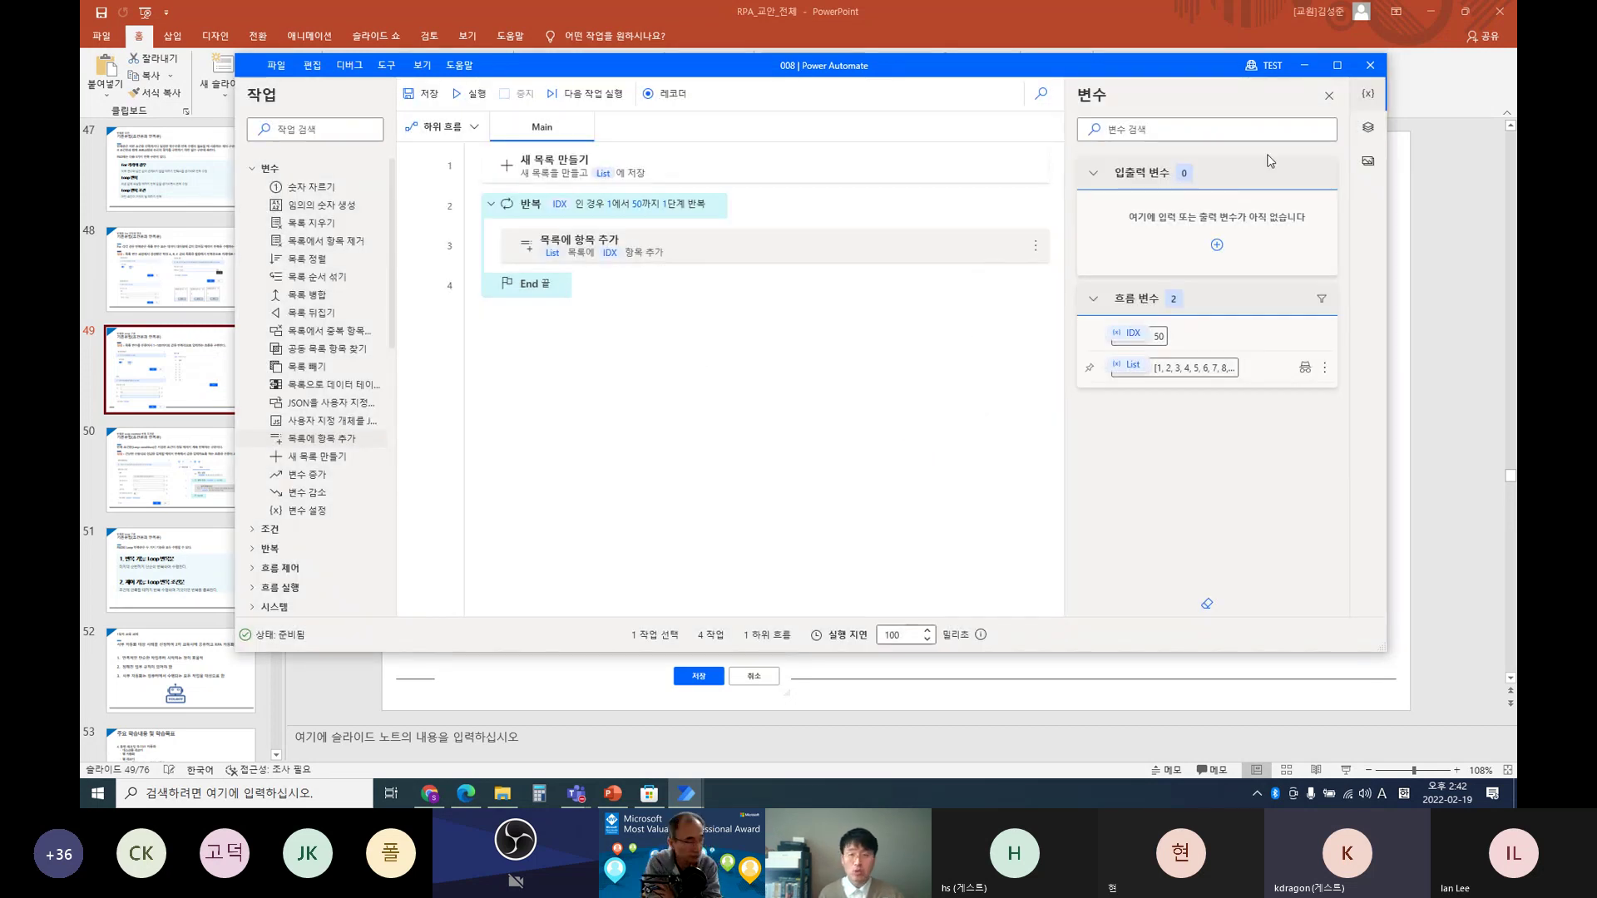
Step: Close the designer of flow 008 and save its changes
{"action": "left_click", "coordinate": [1370, 66]}
{"action": "left_click", "coordinate": [795, 390]}
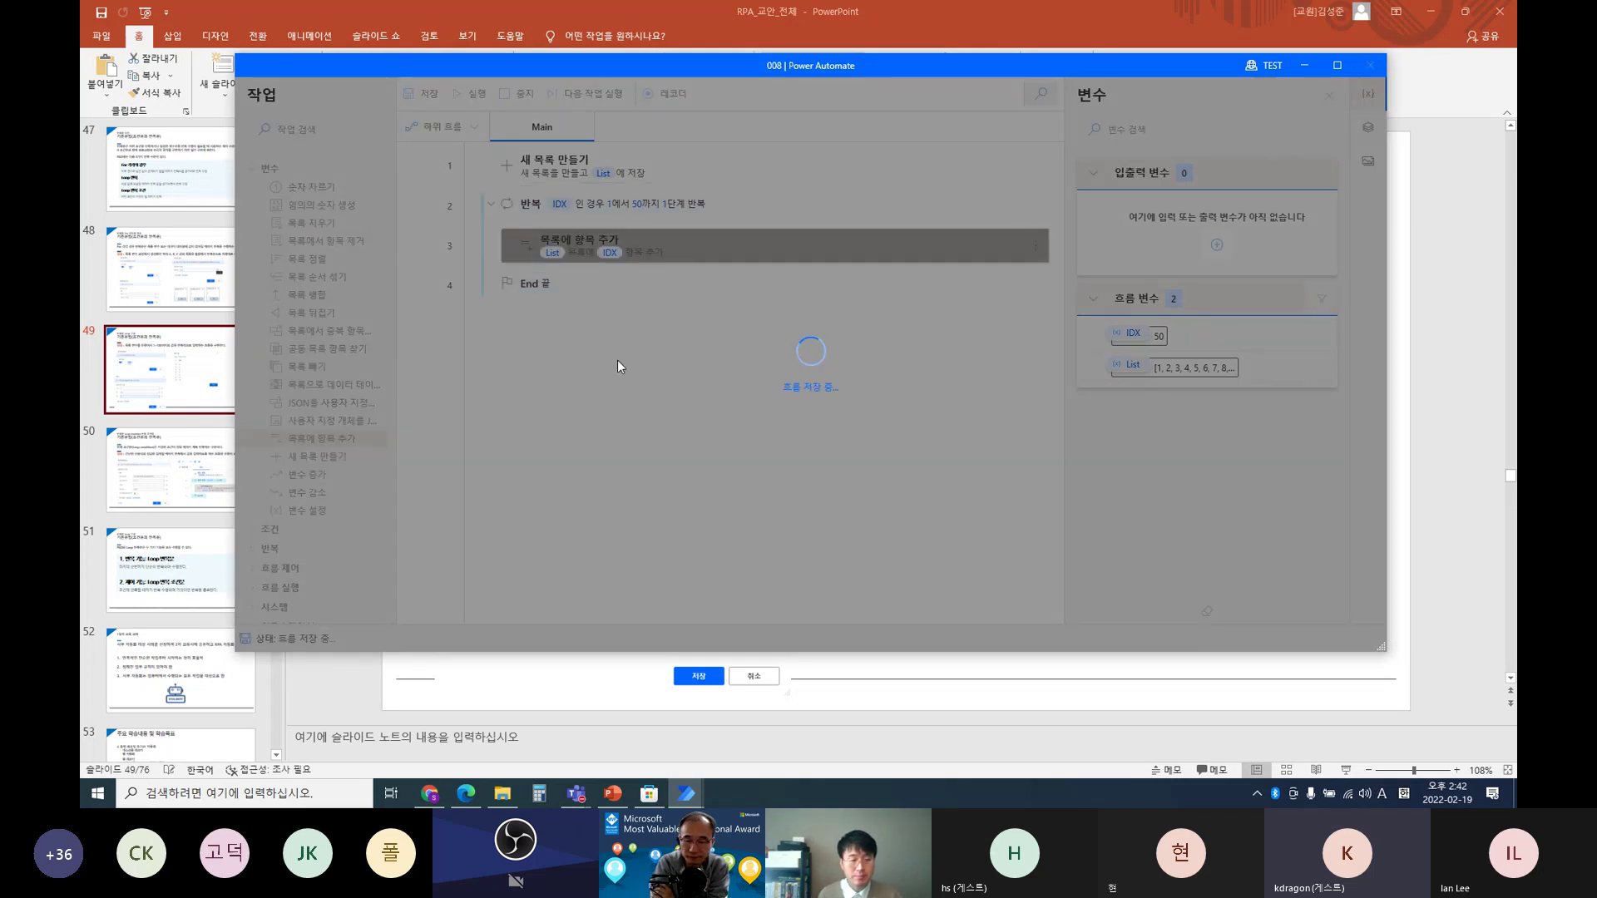
Step: In the PowerPoint presentation, look at slide 52 and go on to slide 54, 화면 레코딩 하기
{"action": "scroll", "coordinate": [202, 539], "scroll_direction": "down", "scroll_amount": 3}
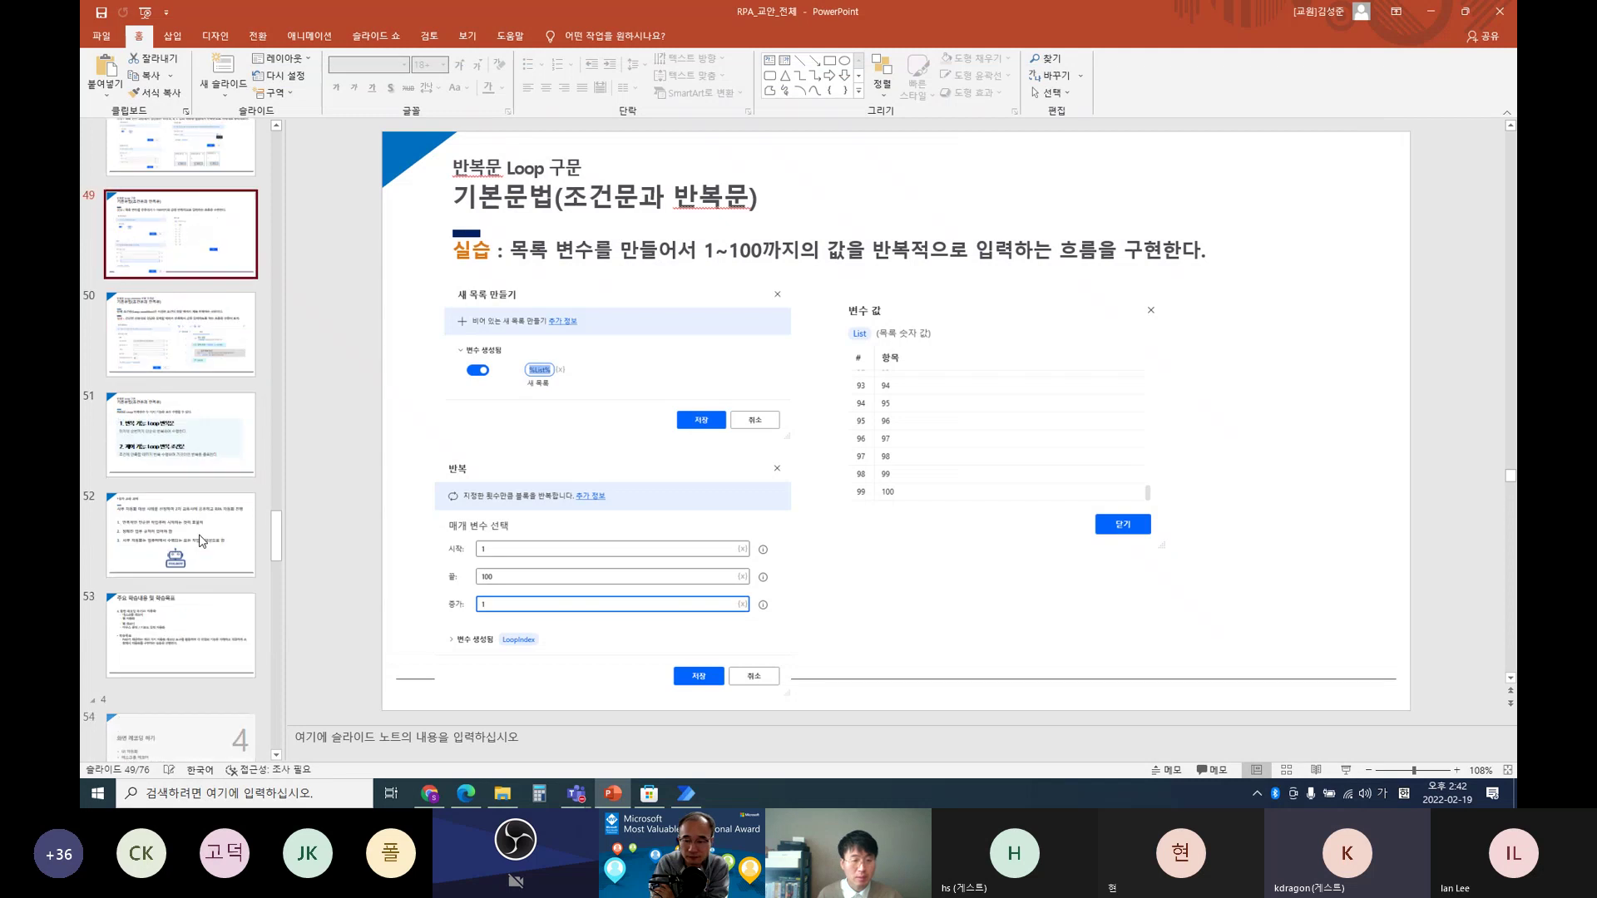
{"action": "left_click", "coordinate": [186, 540]}
{"action": "scroll", "coordinate": [185, 591], "scroll_direction": "down", "scroll_amount": 2}
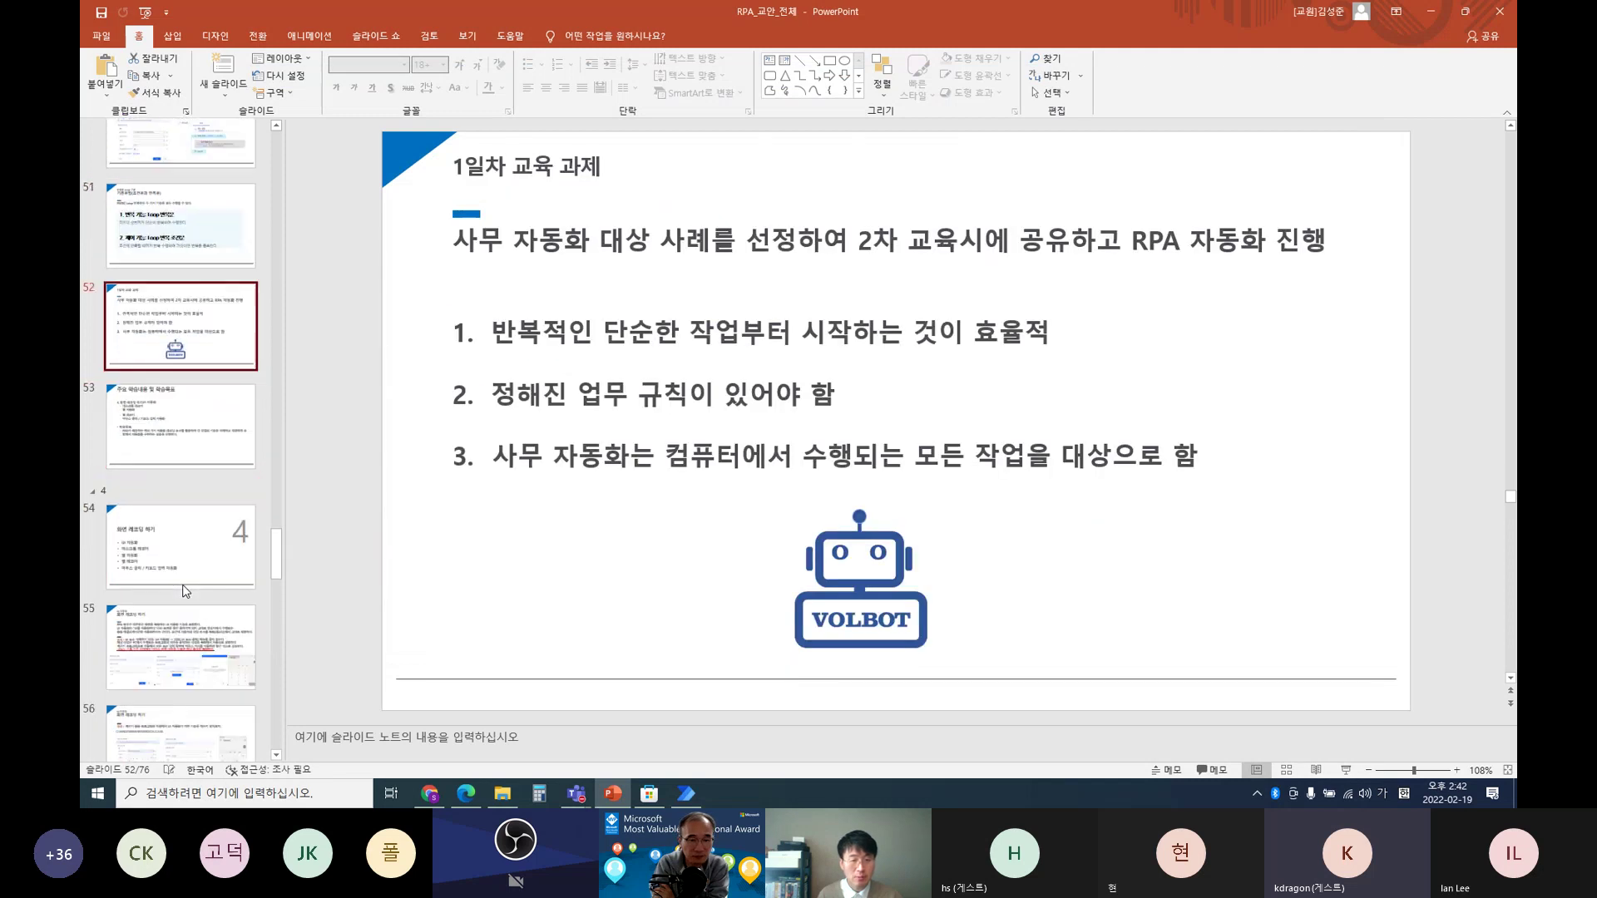
{"action": "left_click", "coordinate": [183, 574]}
{"action": "scroll", "coordinate": [179, 552], "scroll_direction": "down", "scroll_amount": 3}
{"action": "scroll", "coordinate": [178, 552], "scroll_direction": "down", "scroll_amount": 2}
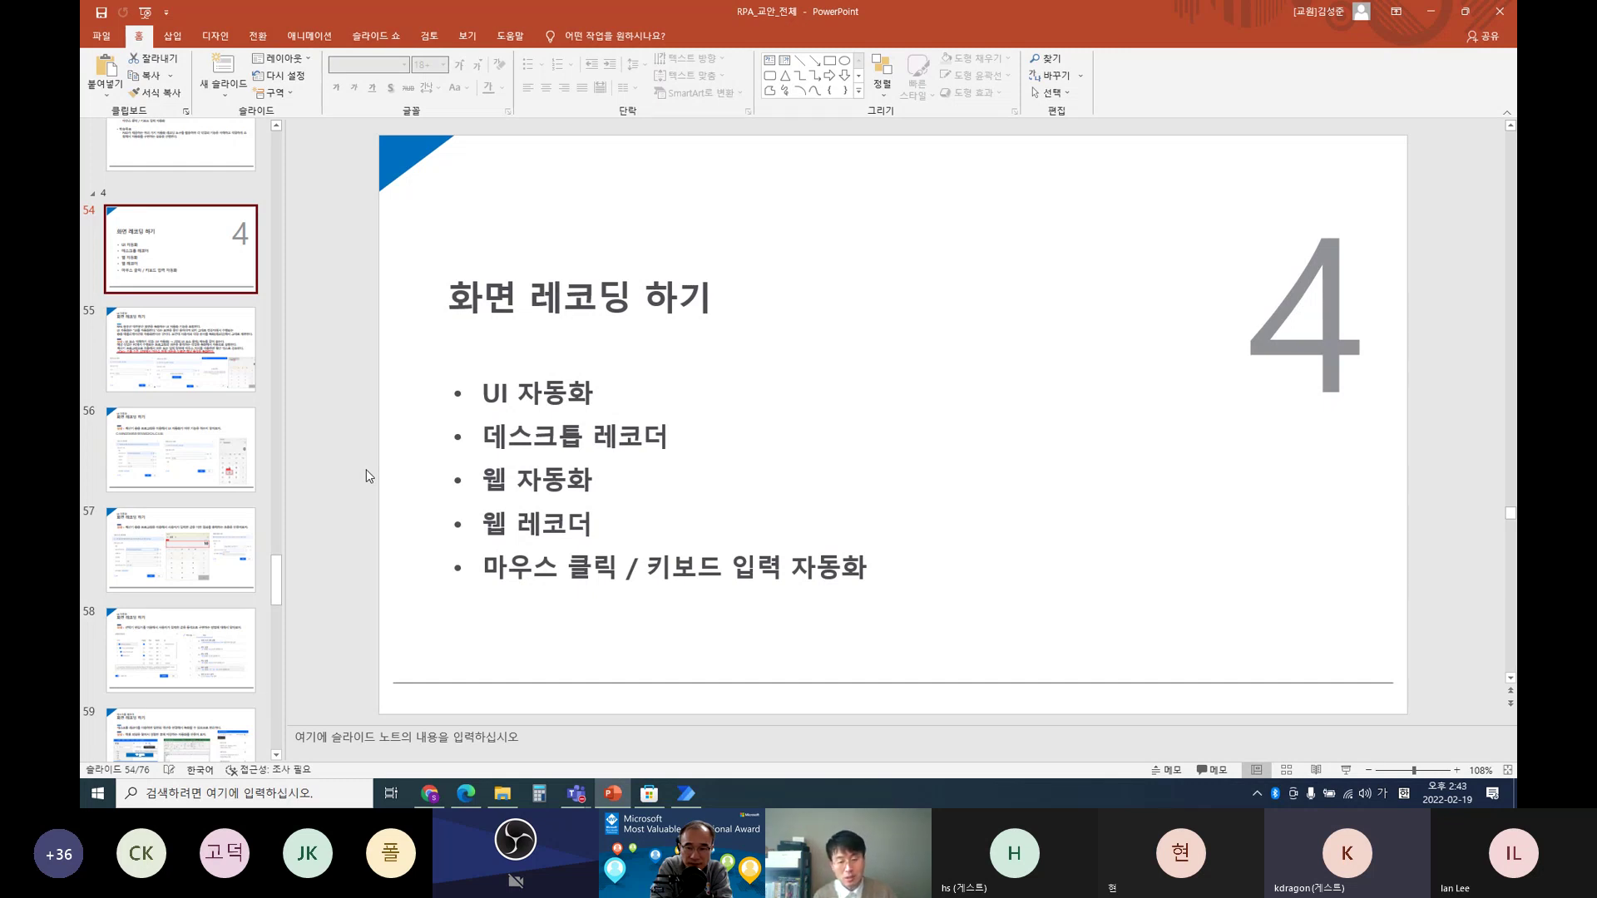
Step: Switch to the Power Automate console and create a new flow named 010
{"action": "left_click", "coordinate": [686, 793]}
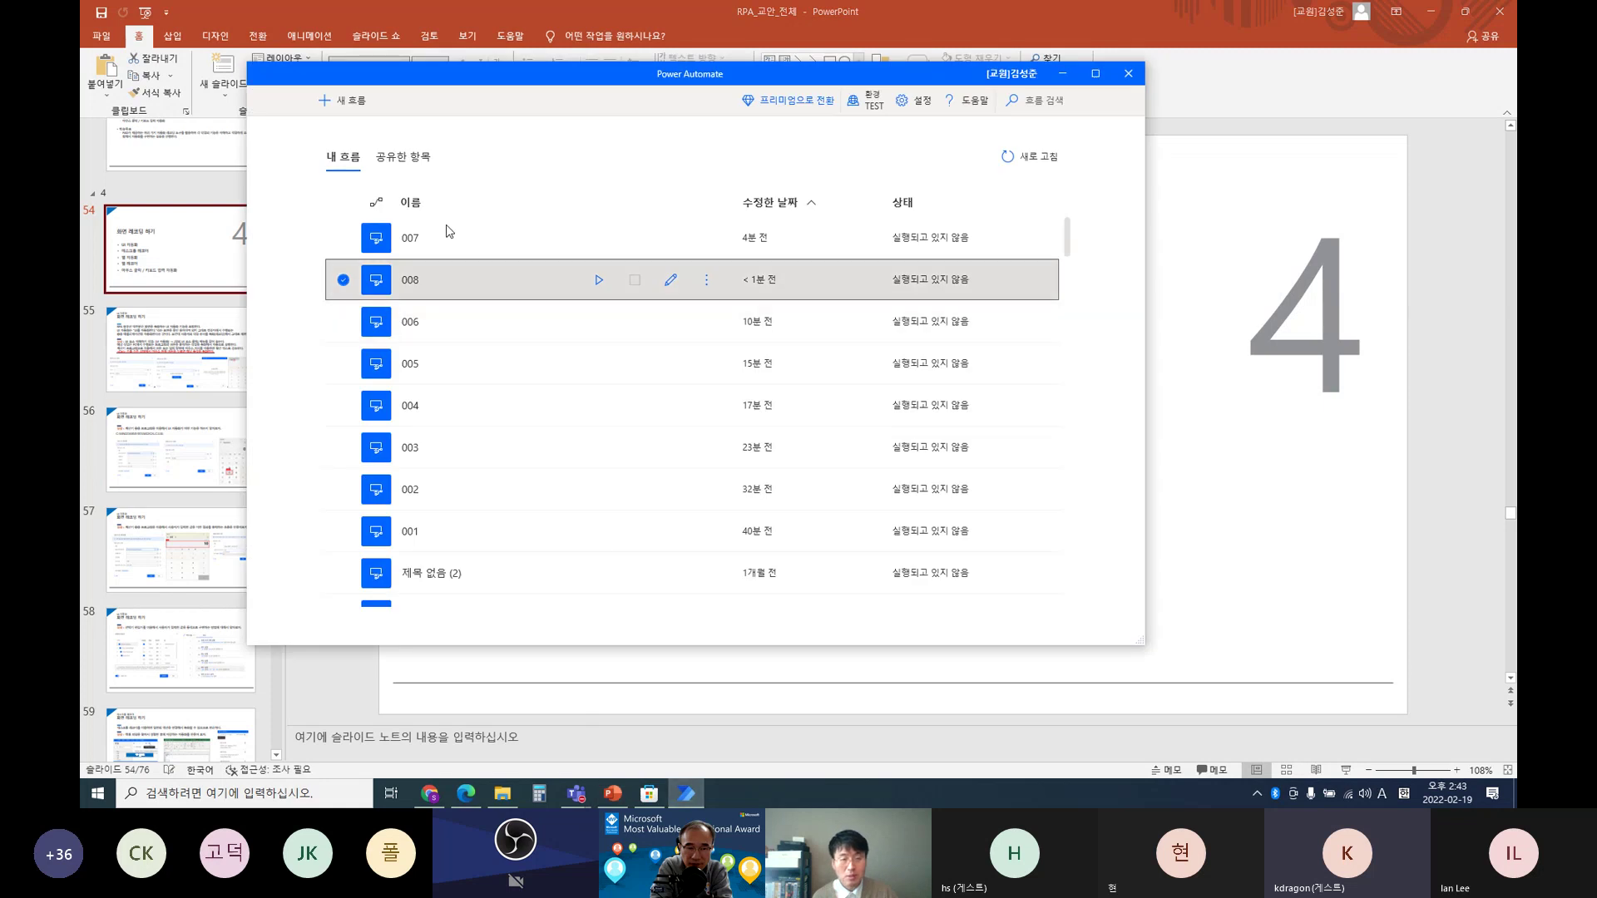
{"action": "left_click", "coordinate": [347, 109]}
{"action": "type", "text": "010"}
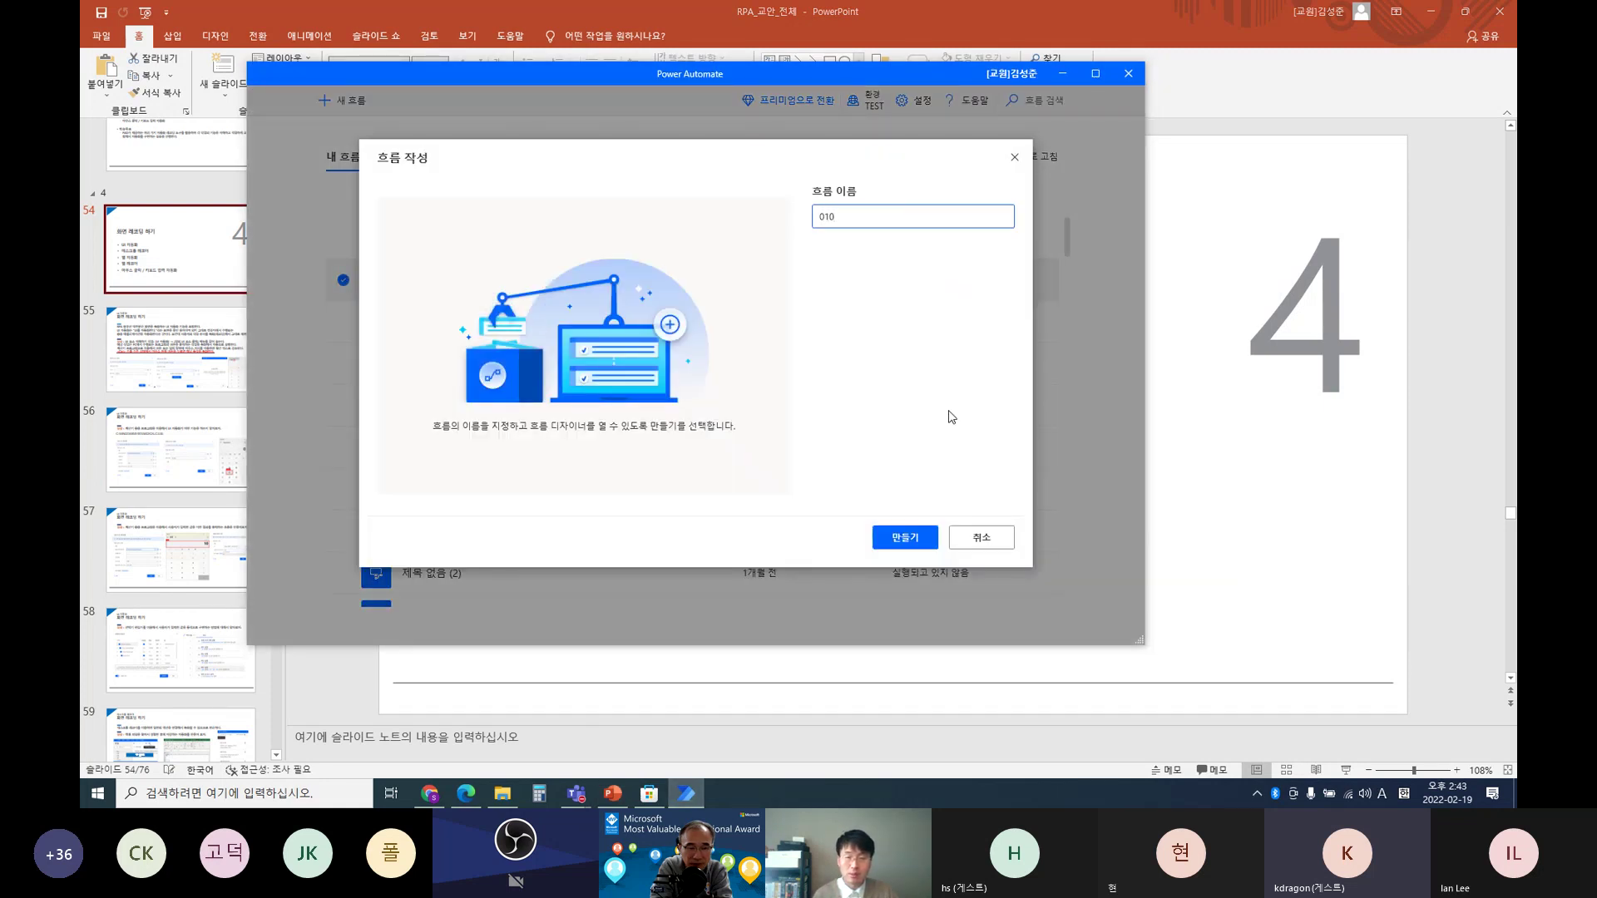
{"action": "key", "text": "Return"}
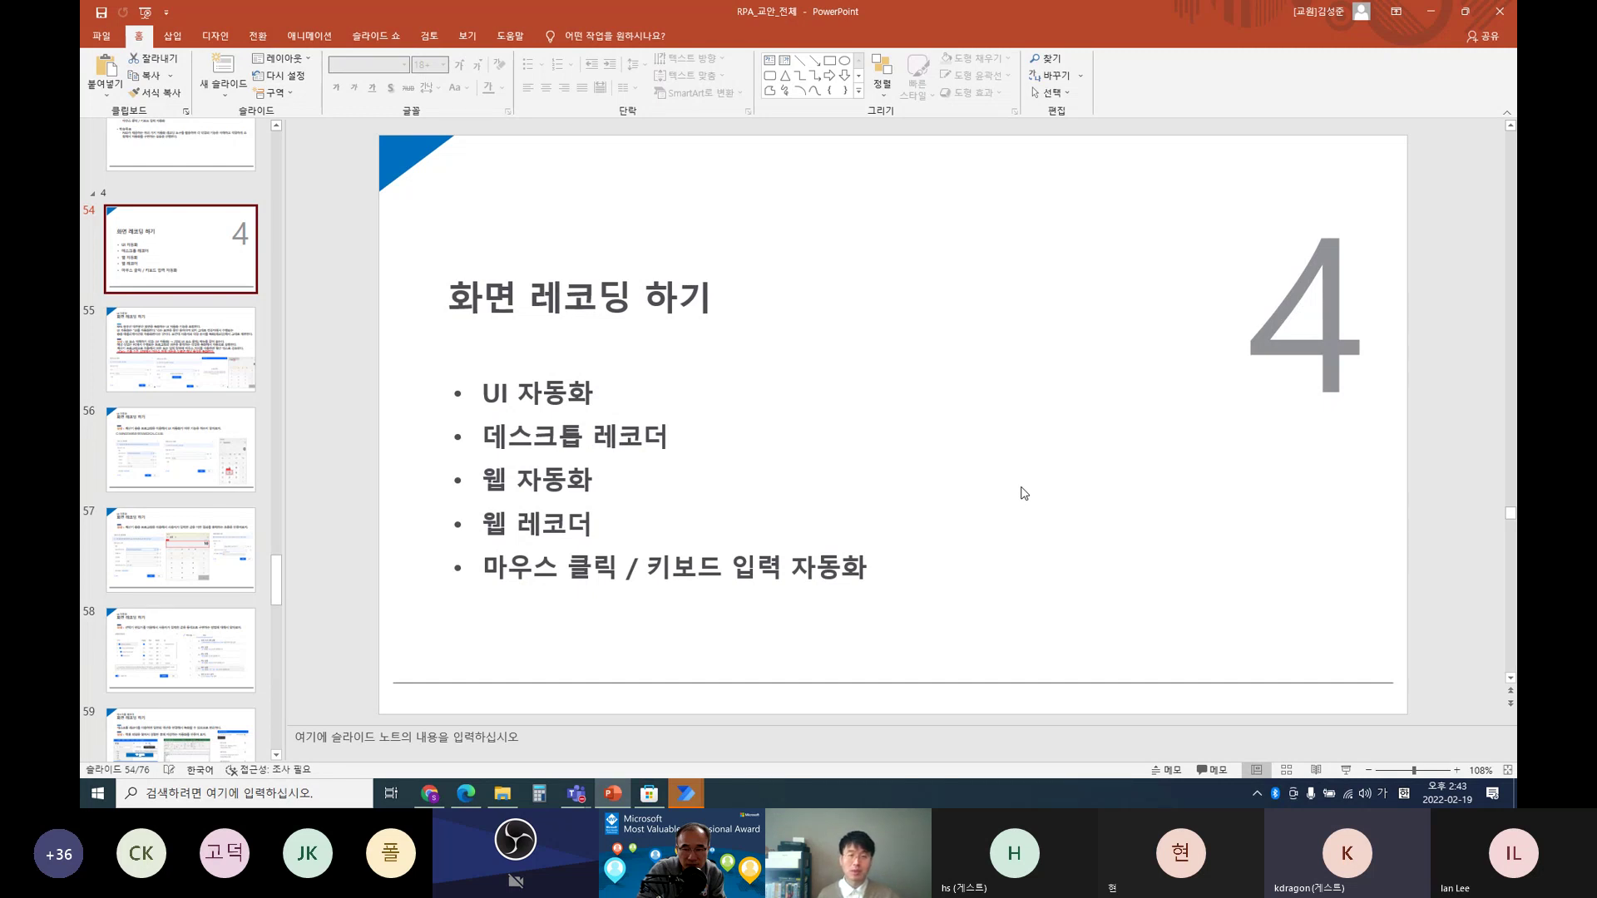
Step: Switch to the designer of flow 010 and look through the actions in the 마우스 및 키보드 group
{"action": "mouse_move", "coordinate": [685, 793]}
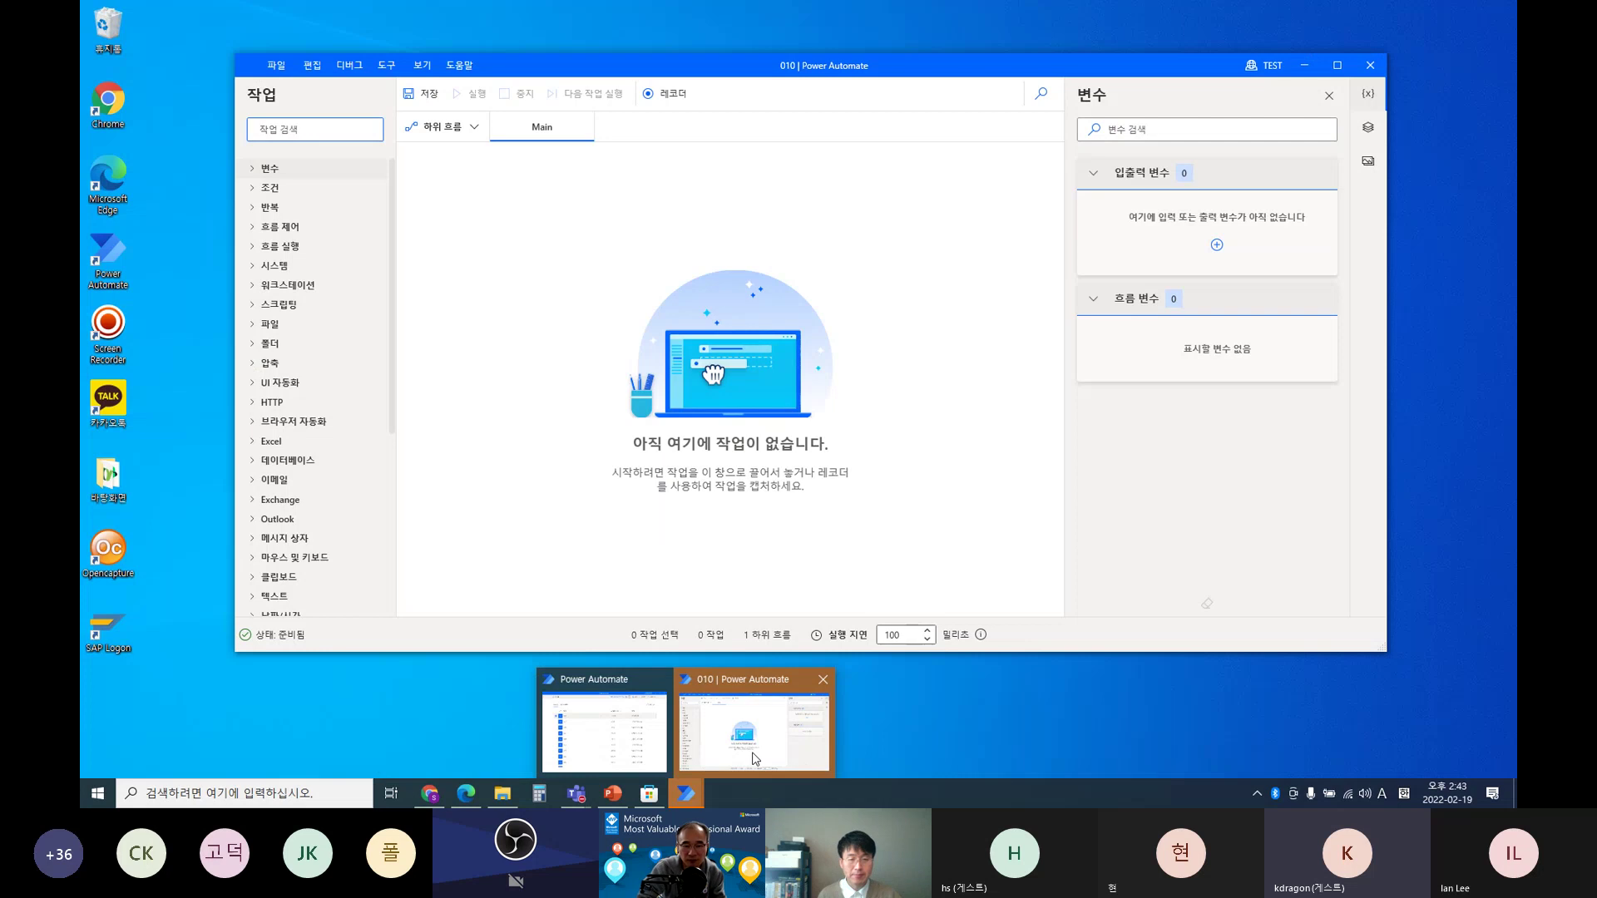
{"action": "left_click", "coordinate": [755, 758]}
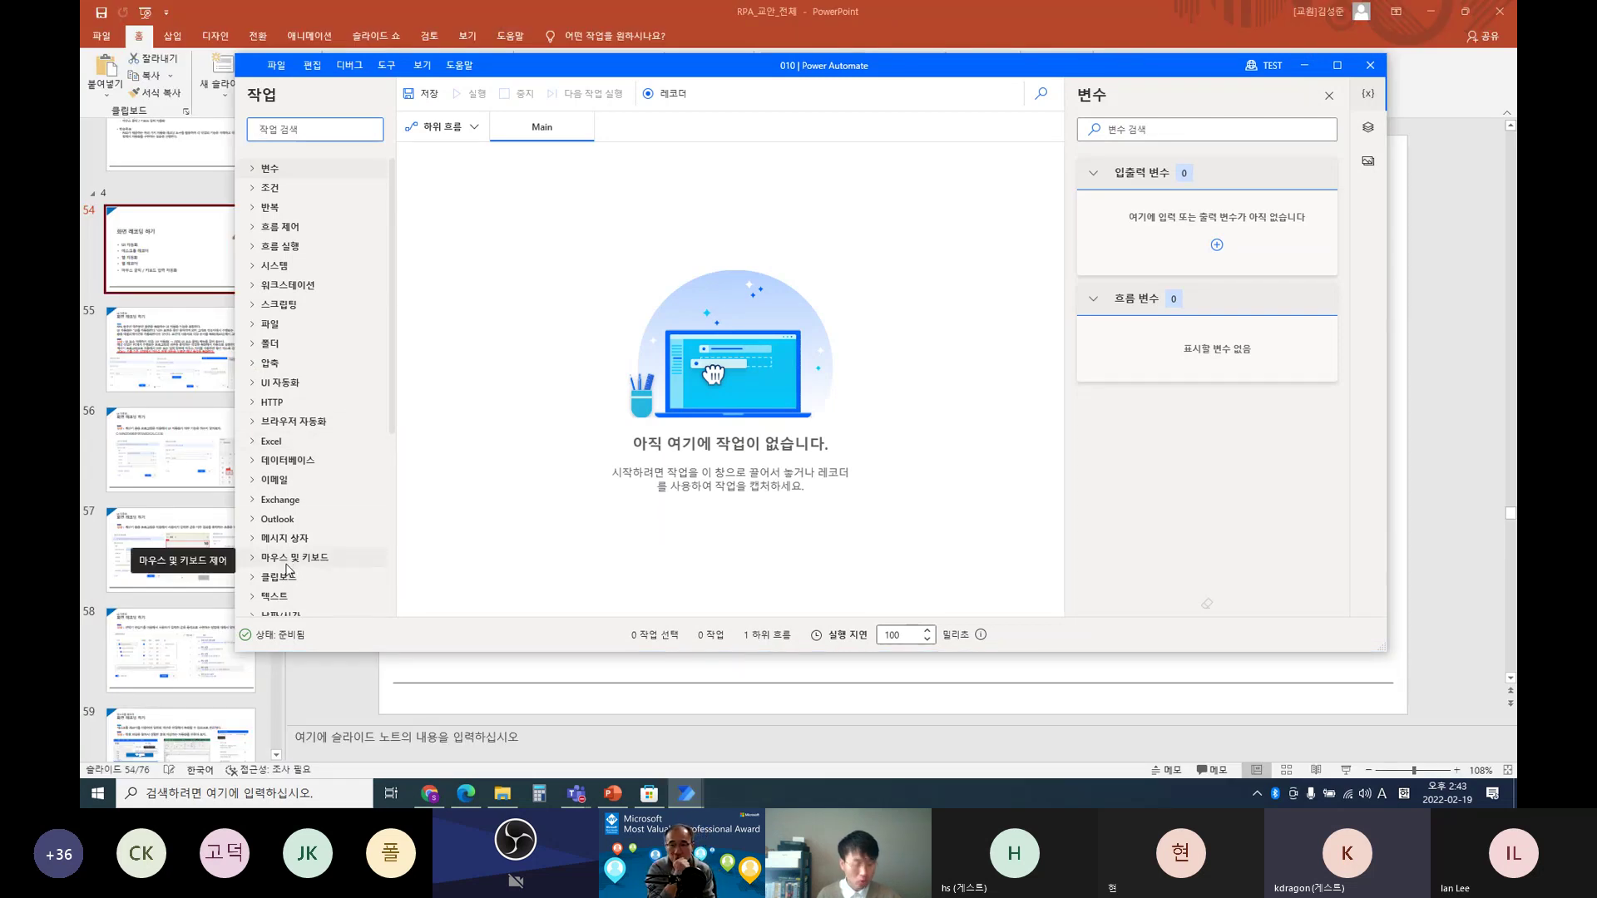
{"action": "key", "text": "ctrl"}
{"action": "key", "text": "ctrl"}
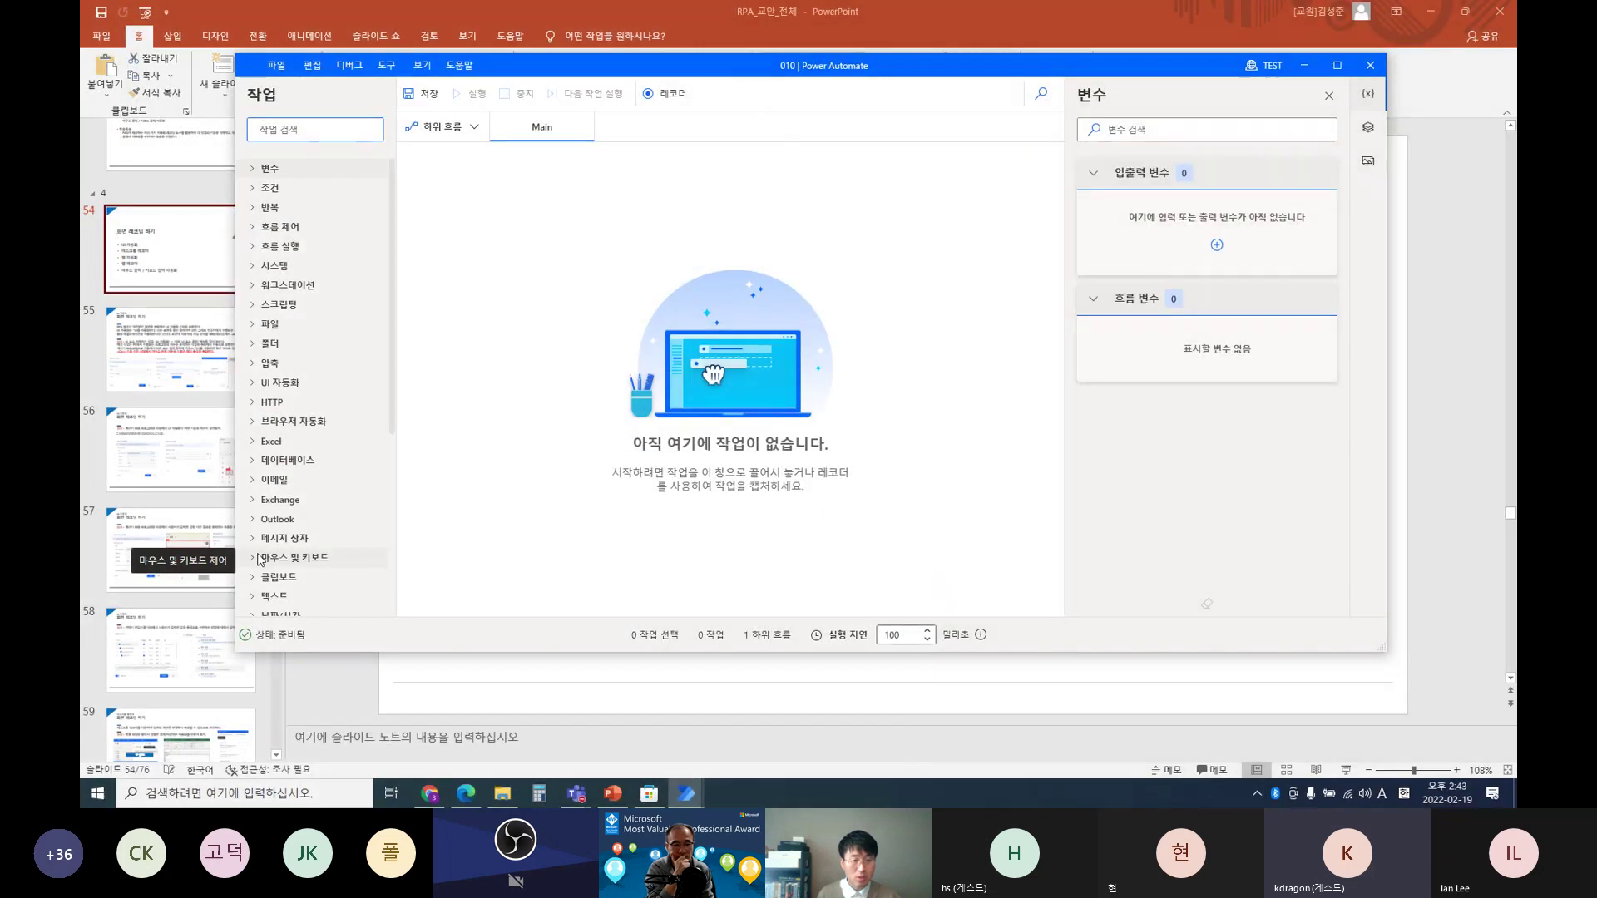
{"action": "left_click", "coordinate": [291, 559]}
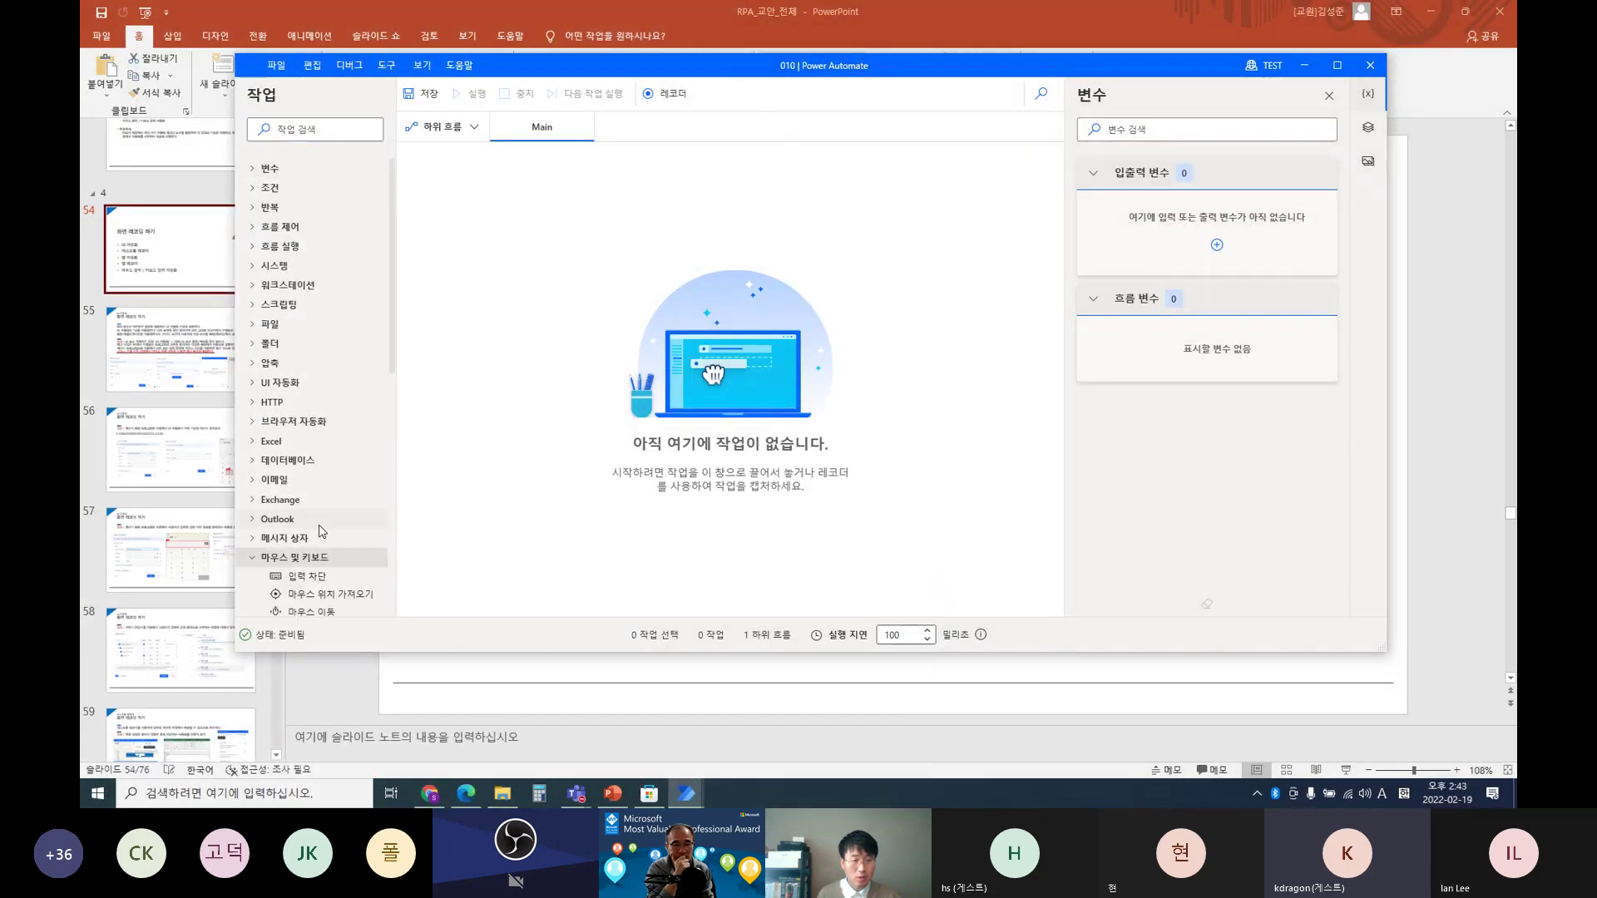
{"action": "scroll", "coordinate": [305, 499], "scroll_direction": "down", "scroll_amount": 2}
{"action": "left_click", "coordinate": [306, 471]}
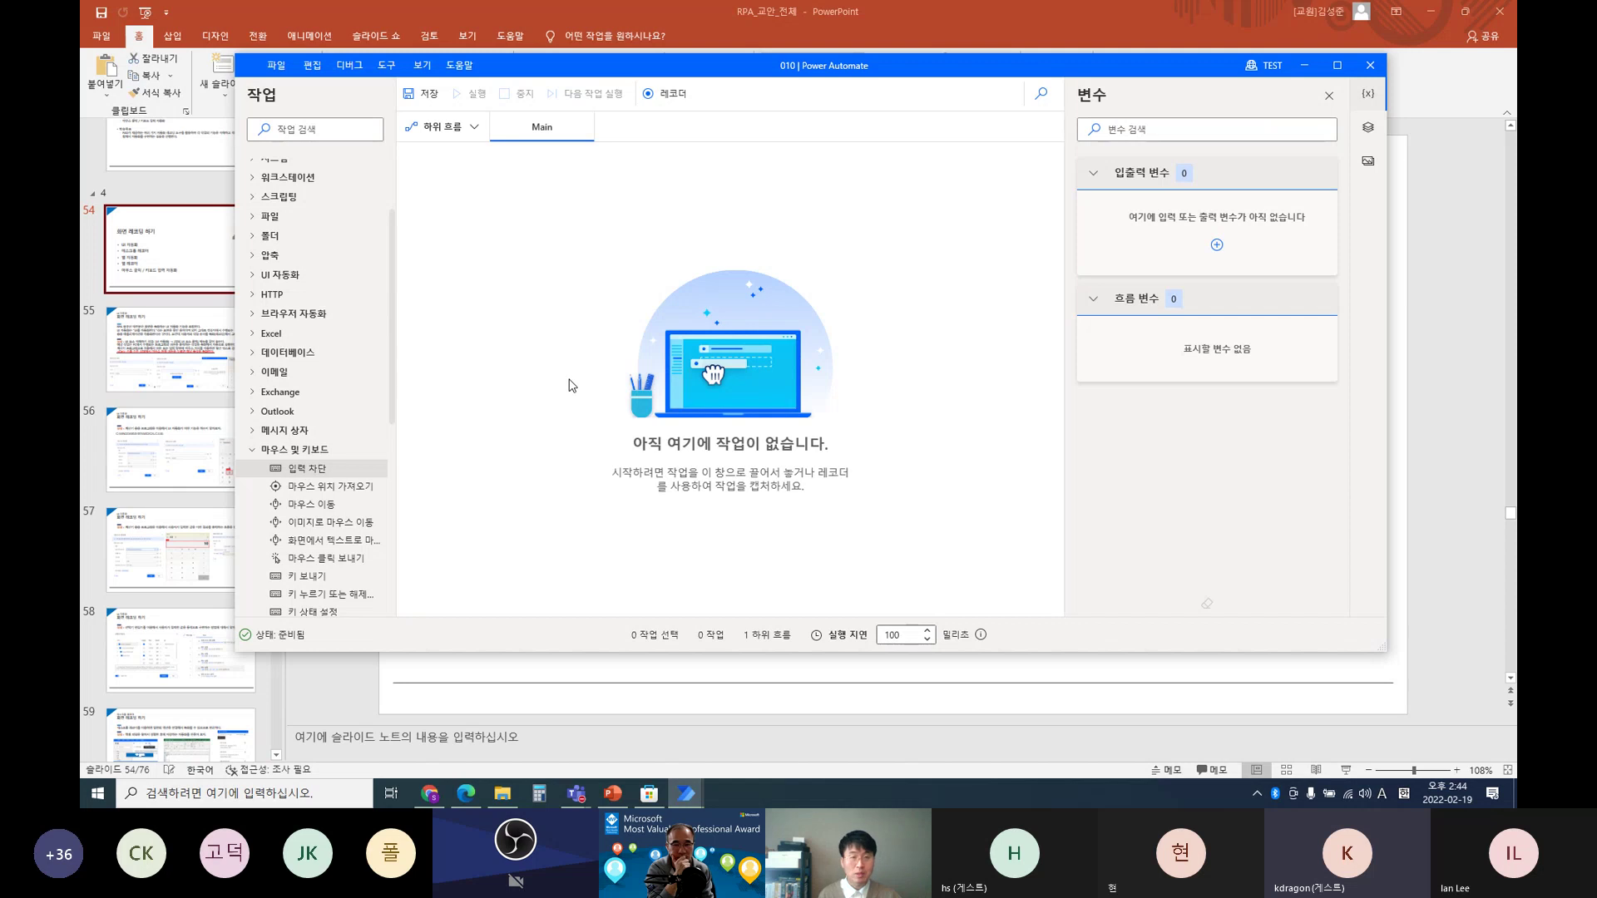
Step: Return to the PowerPoint presentation and go on to slide 55 about UI 자동화
{"action": "left_click", "coordinate": [870, 18]}
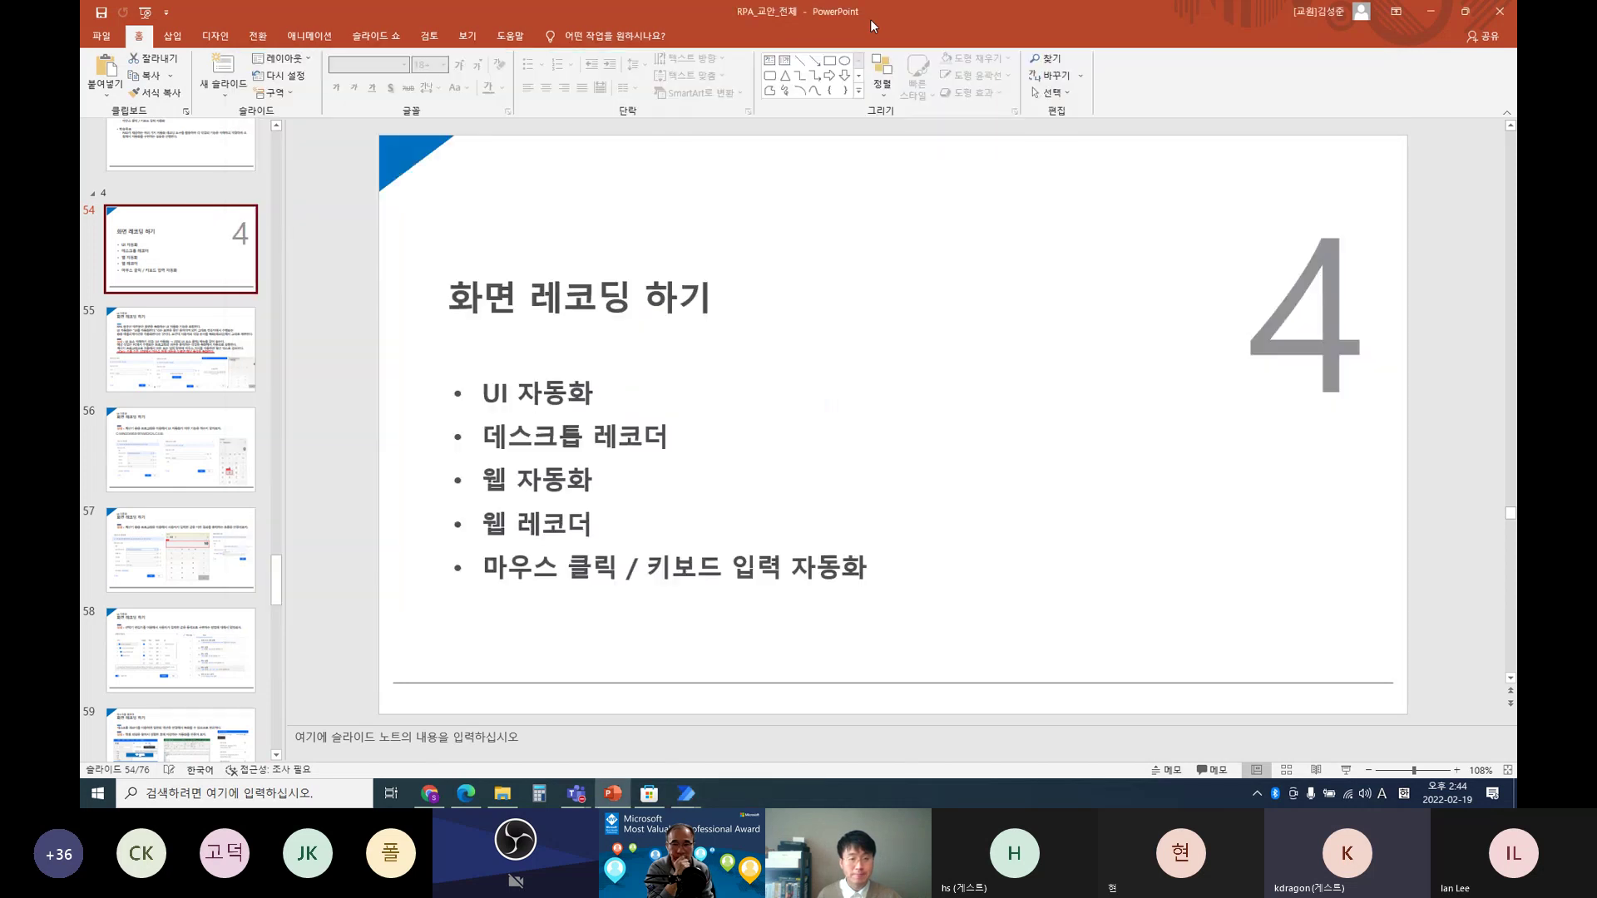
{"action": "scroll", "coordinate": [615, 446], "scroll_direction": "down", "scroll_amount": 1}
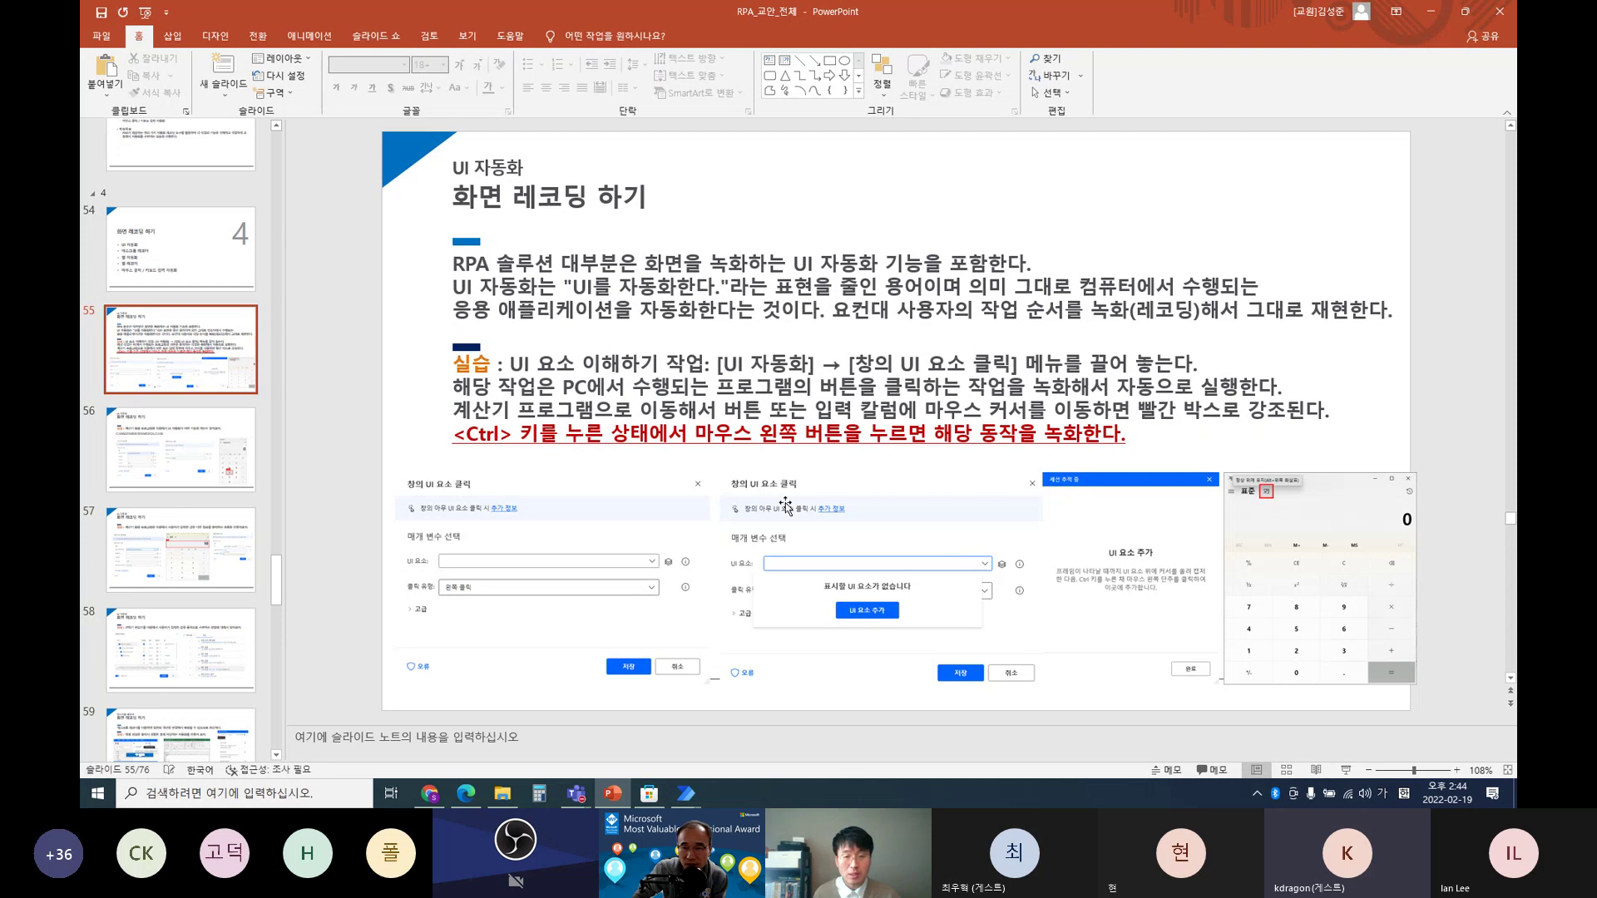
{"action": "left_click", "coordinate": [1277, 535]}
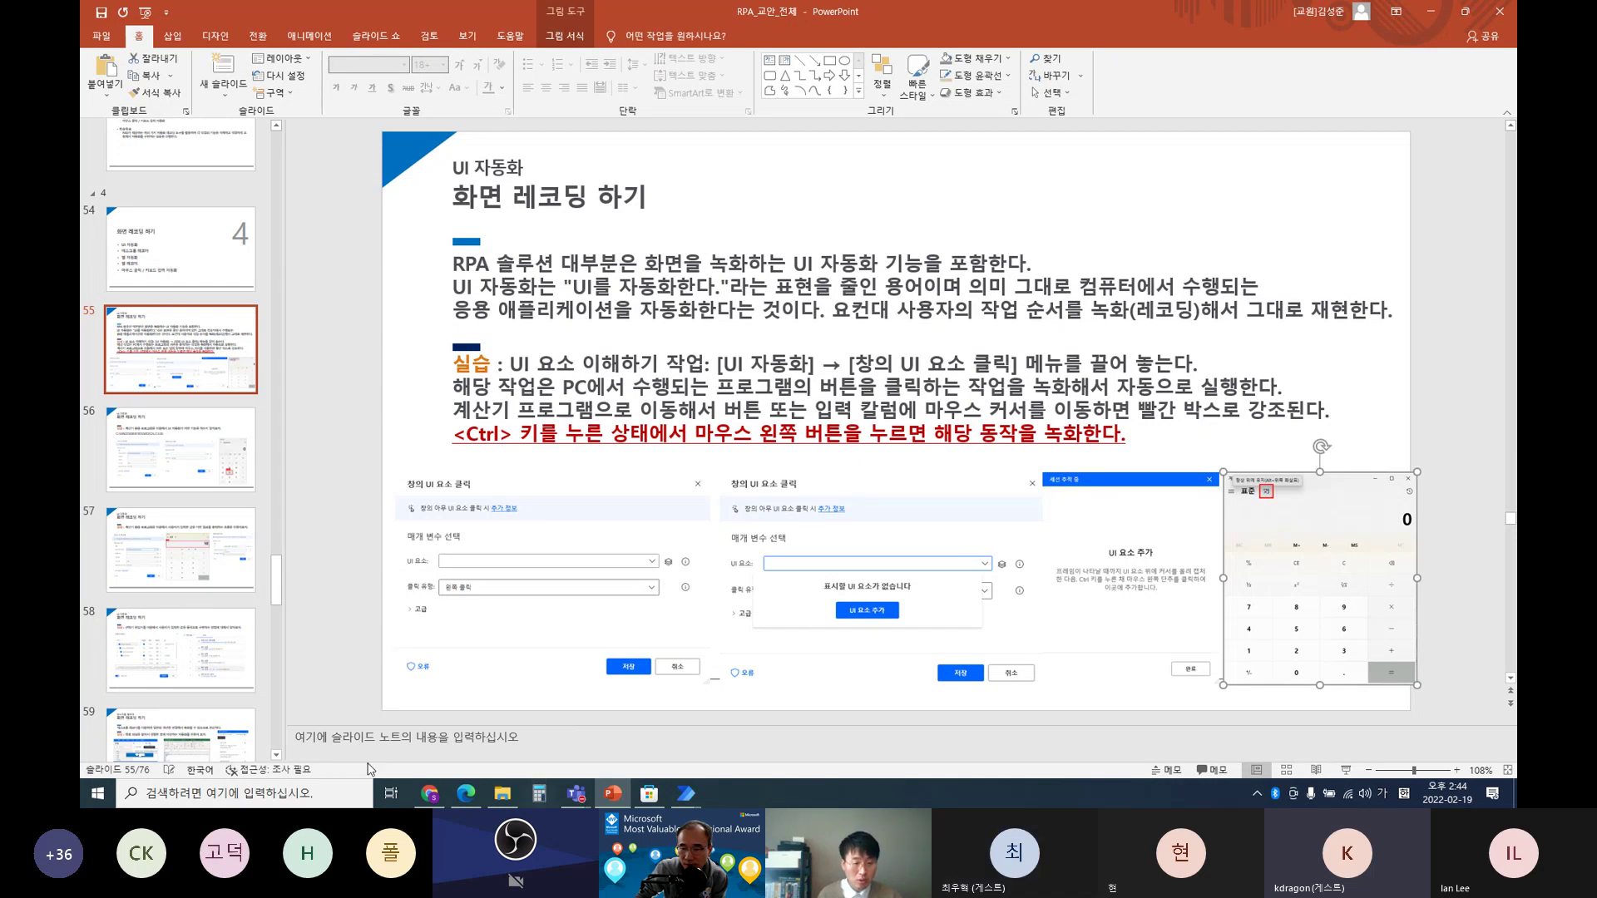
Step: Find the 계산기 app with the search term CALC and open it
{"action": "left_click", "coordinate": [186, 792]}
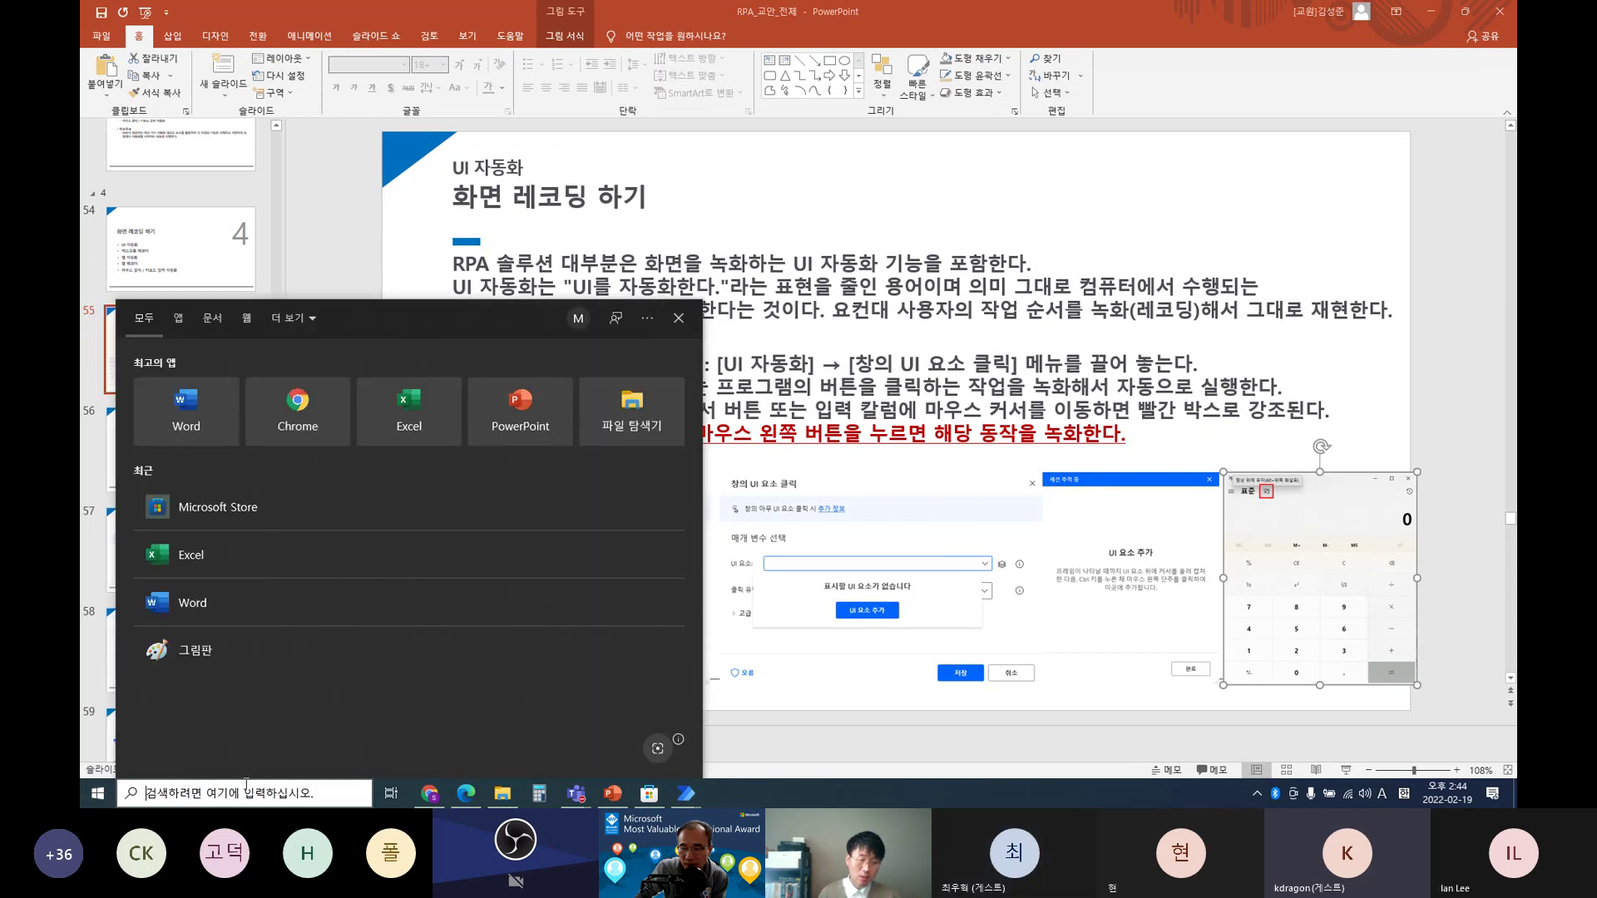
{"action": "type", "text": "CALC"}
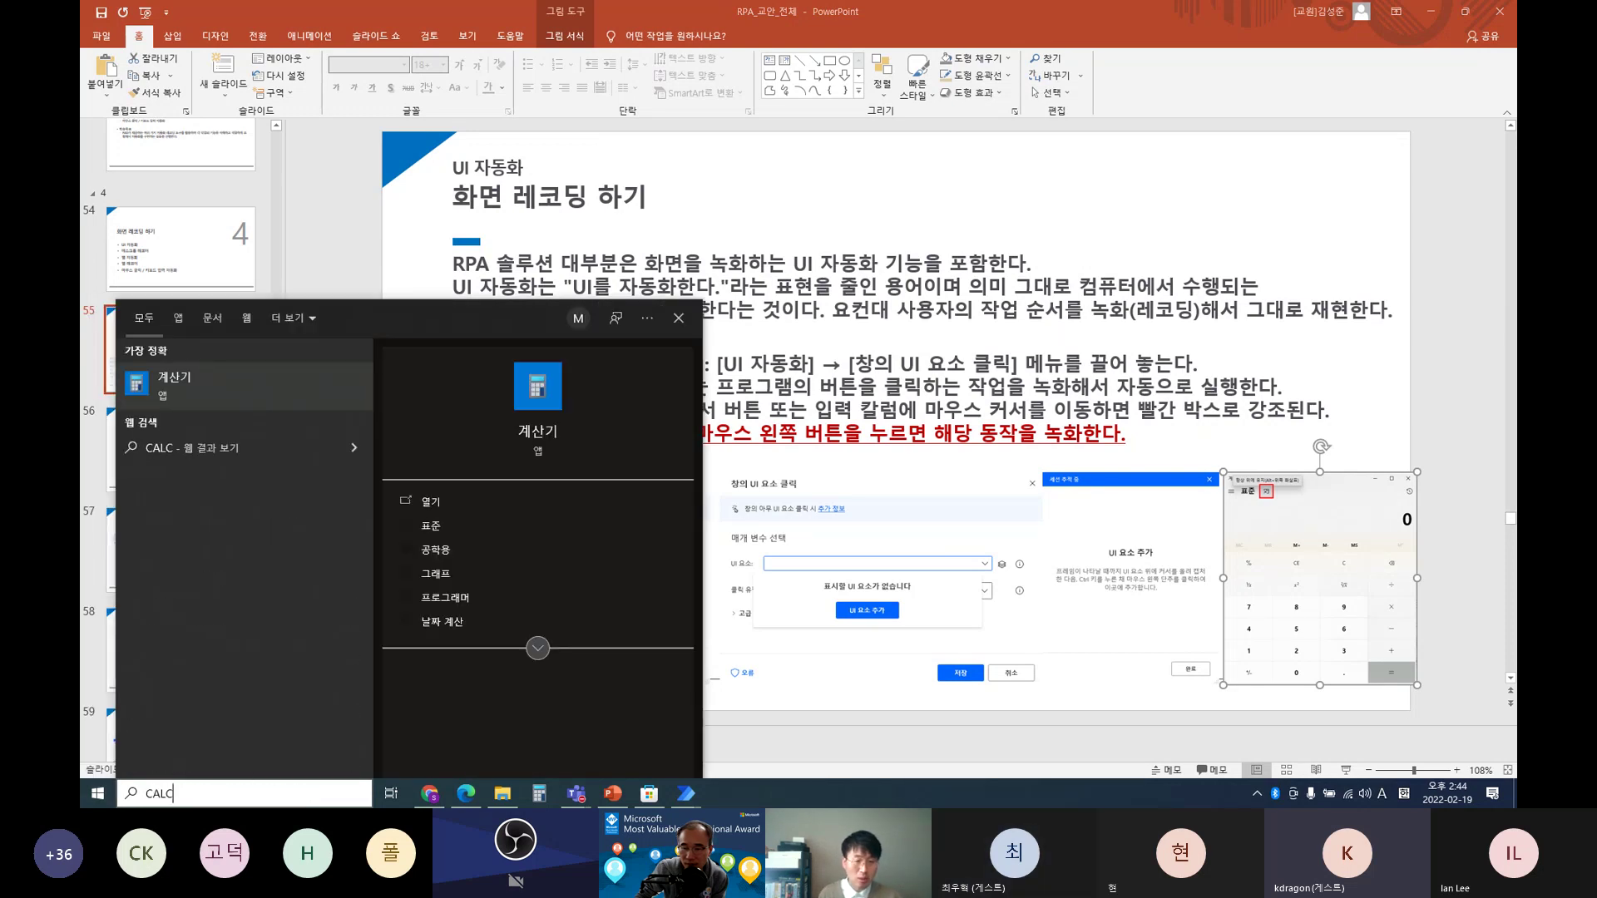
{"action": "left_click", "coordinate": [517, 424]}
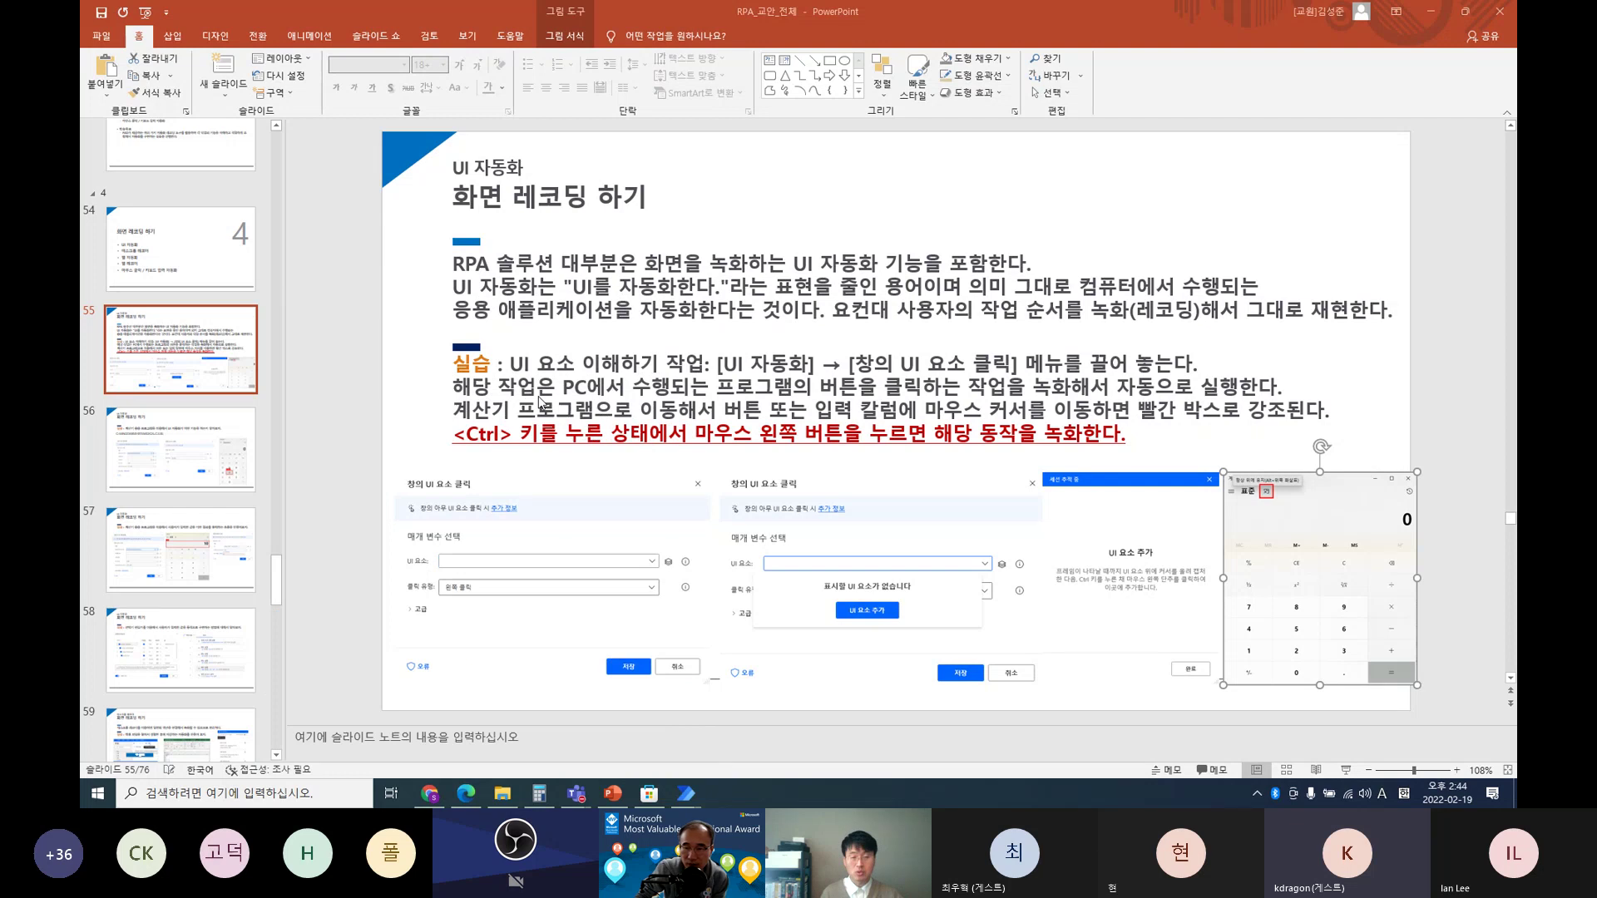
Step: Switch to the designer of flow 010, then move and shrink its window so it sits beside the calculator
{"action": "mouse_move", "coordinate": [686, 793]}
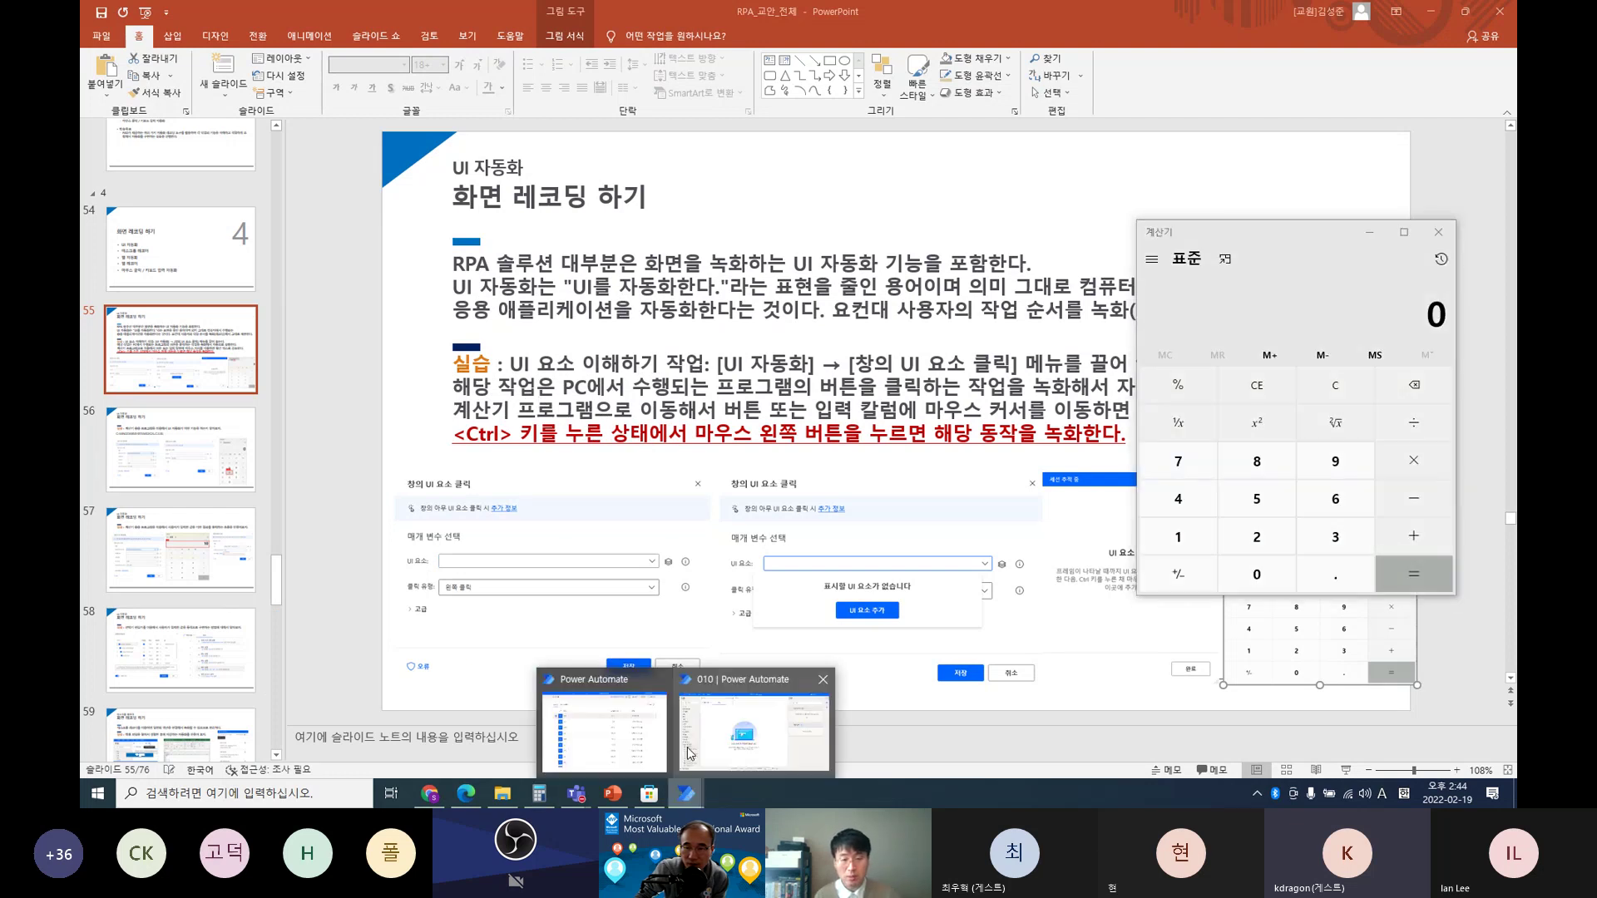
{"action": "left_click", "coordinate": [755, 718]}
{"action": "left_click_drag", "start_coordinate": [990, 66], "coordinate": [859, 59]}
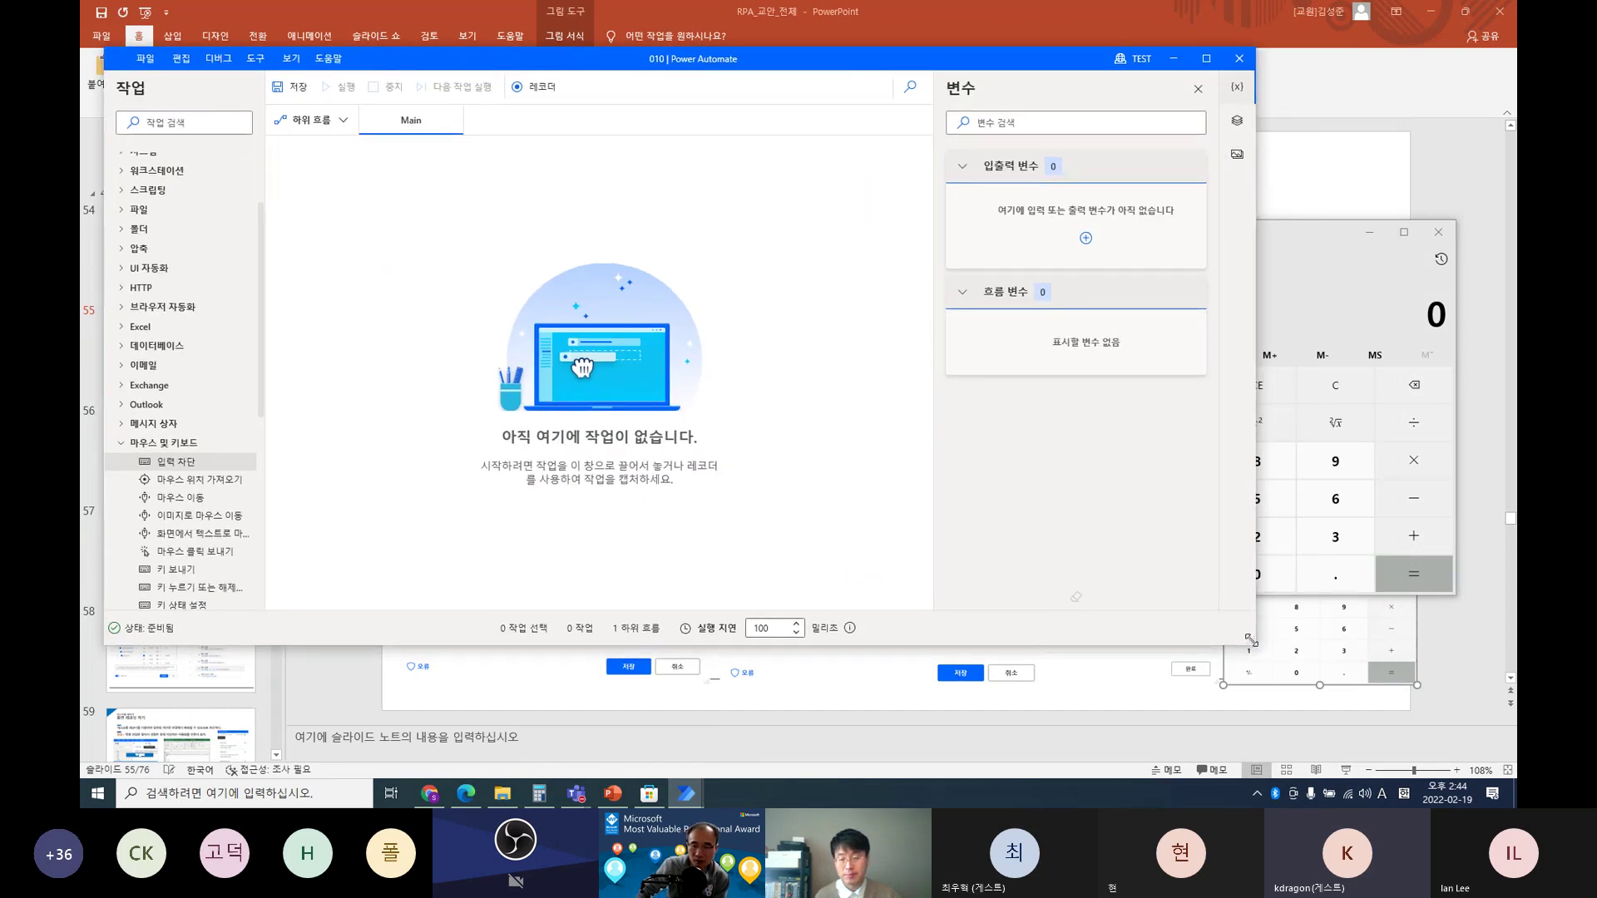
{"action": "left_click_drag", "start_coordinate": [1254, 646], "coordinate": [1130, 536]}
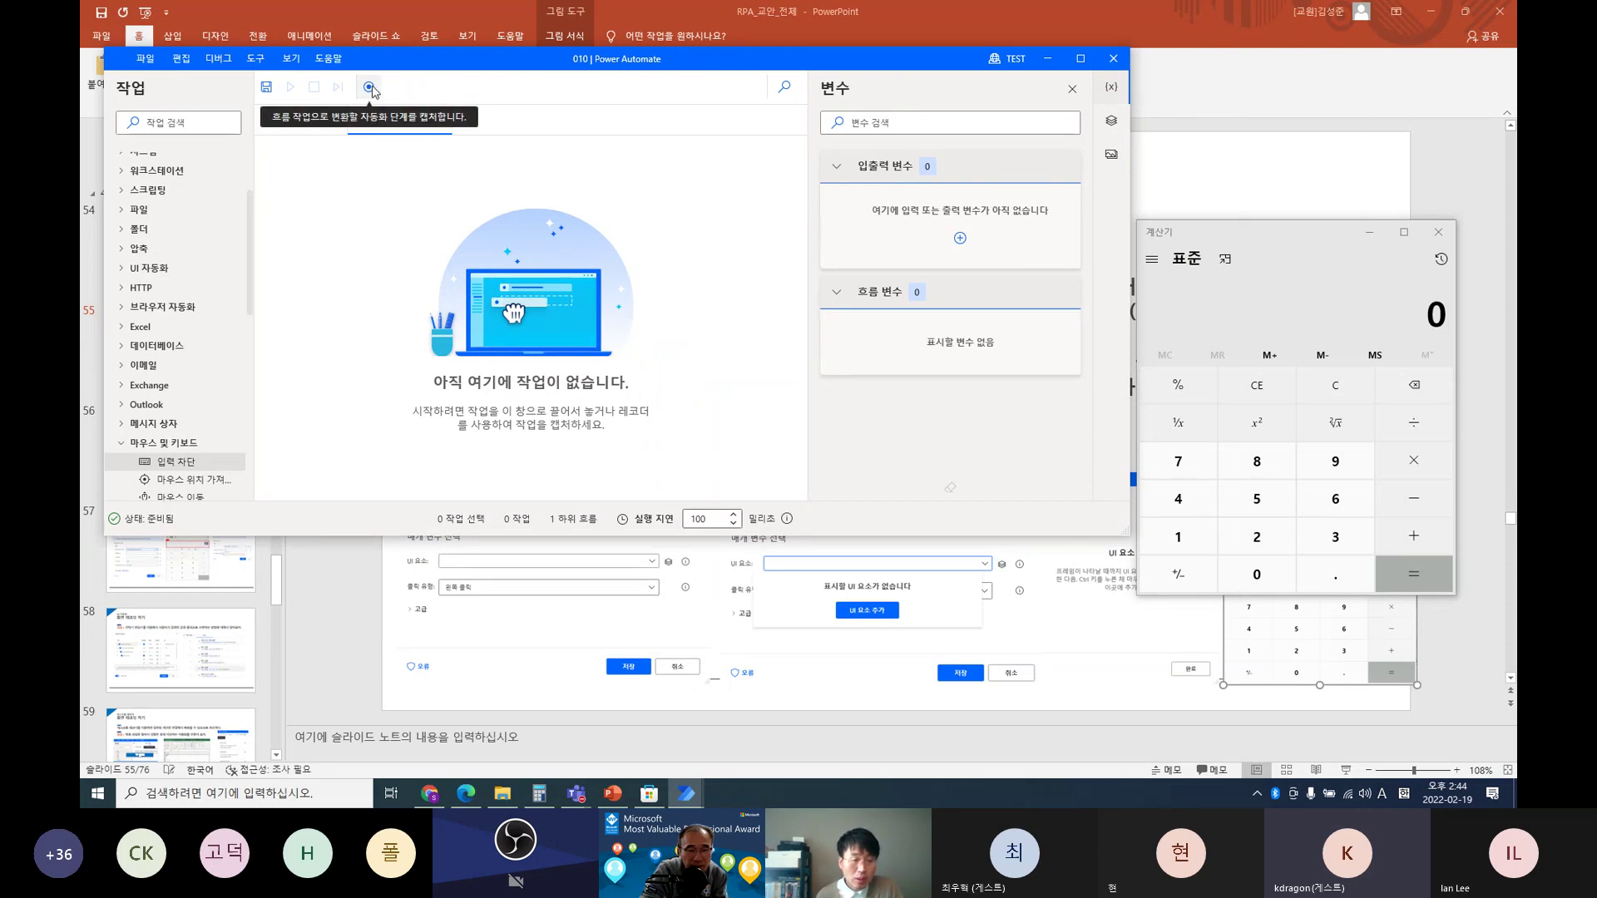
Step: Collapse the 마우스 및 키보드 group, expand UI 자동화, and add a 창의 UI 요소 클릭 action to the flow
{"action": "left_click", "coordinate": [125, 444]}
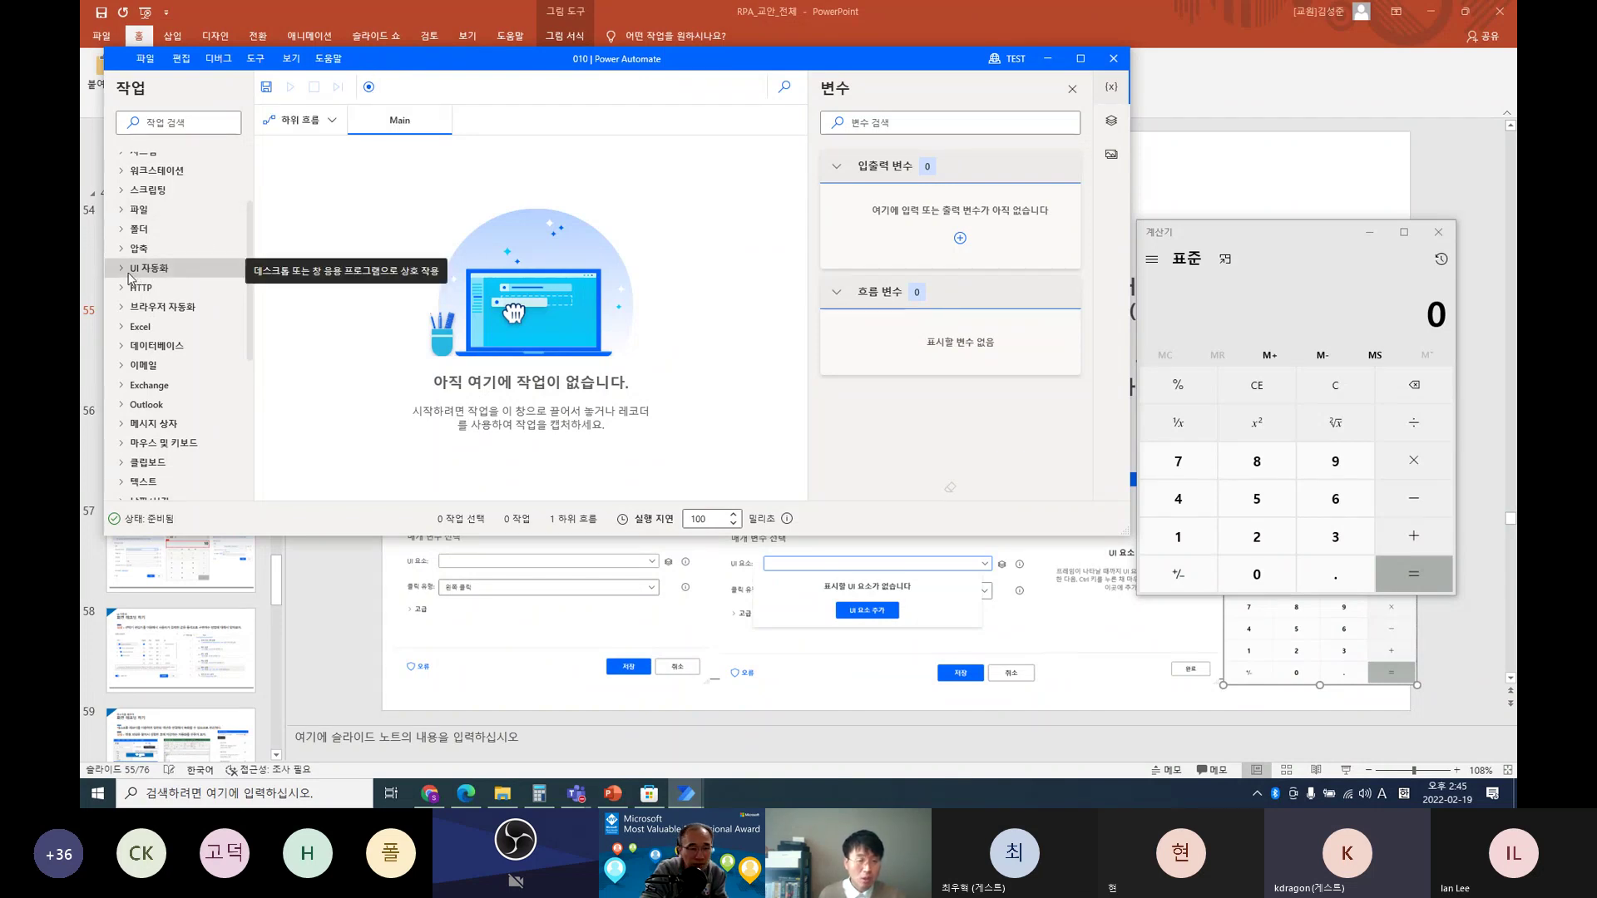
{"action": "scroll", "coordinate": [133, 283], "scroll_direction": "up", "scroll_amount": 2}
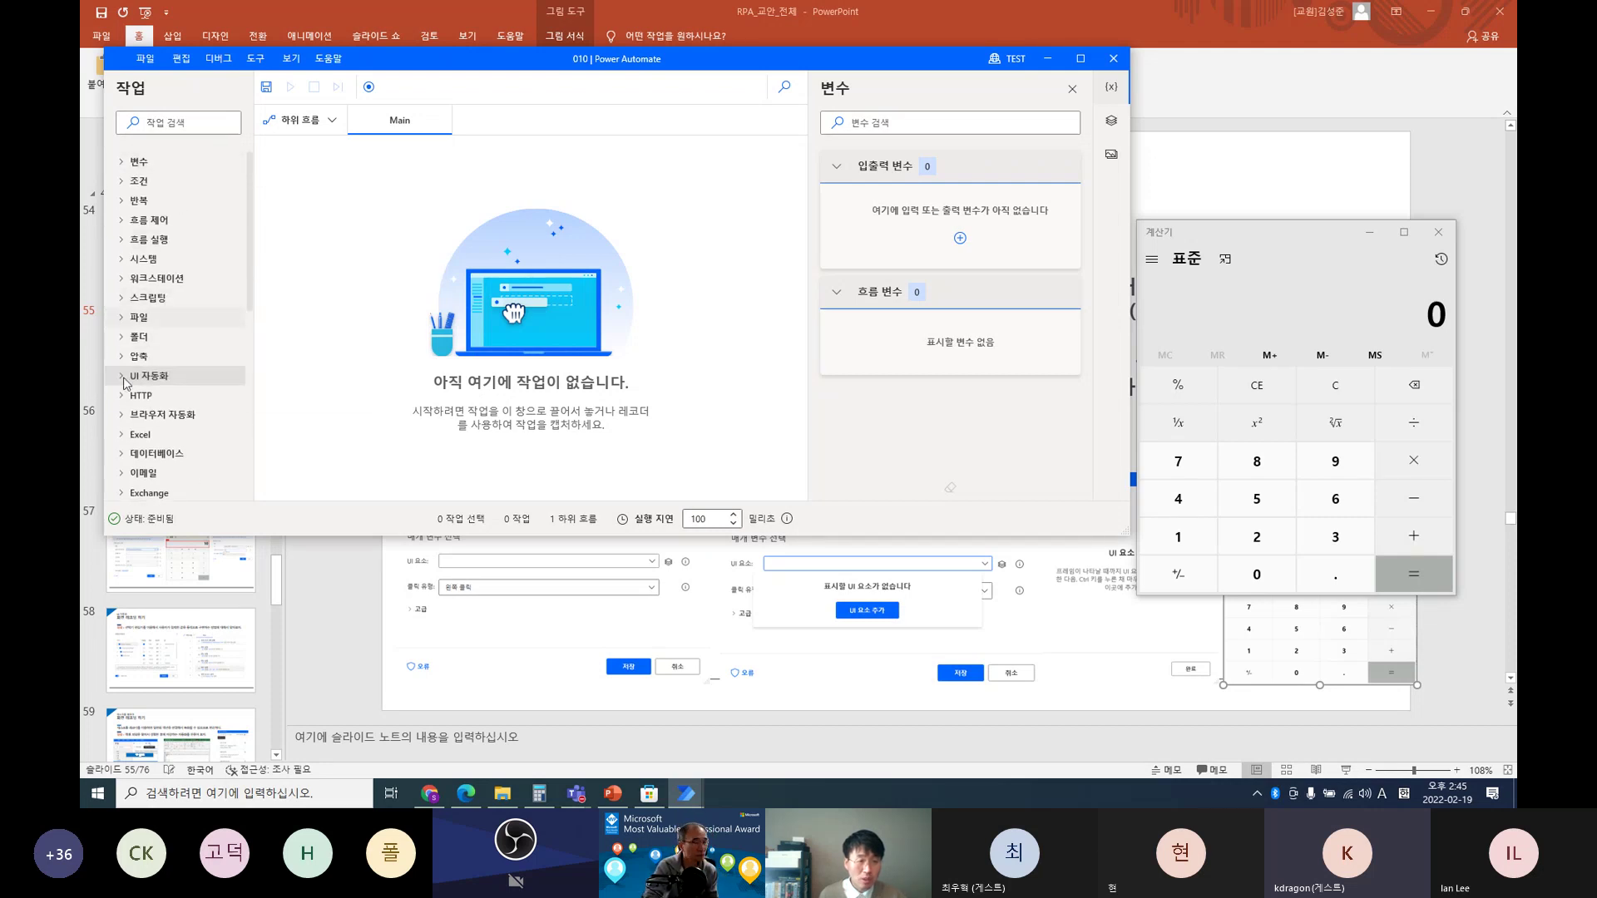
{"action": "key", "text": "ctrl"}
{"action": "key", "text": "ctrl"}
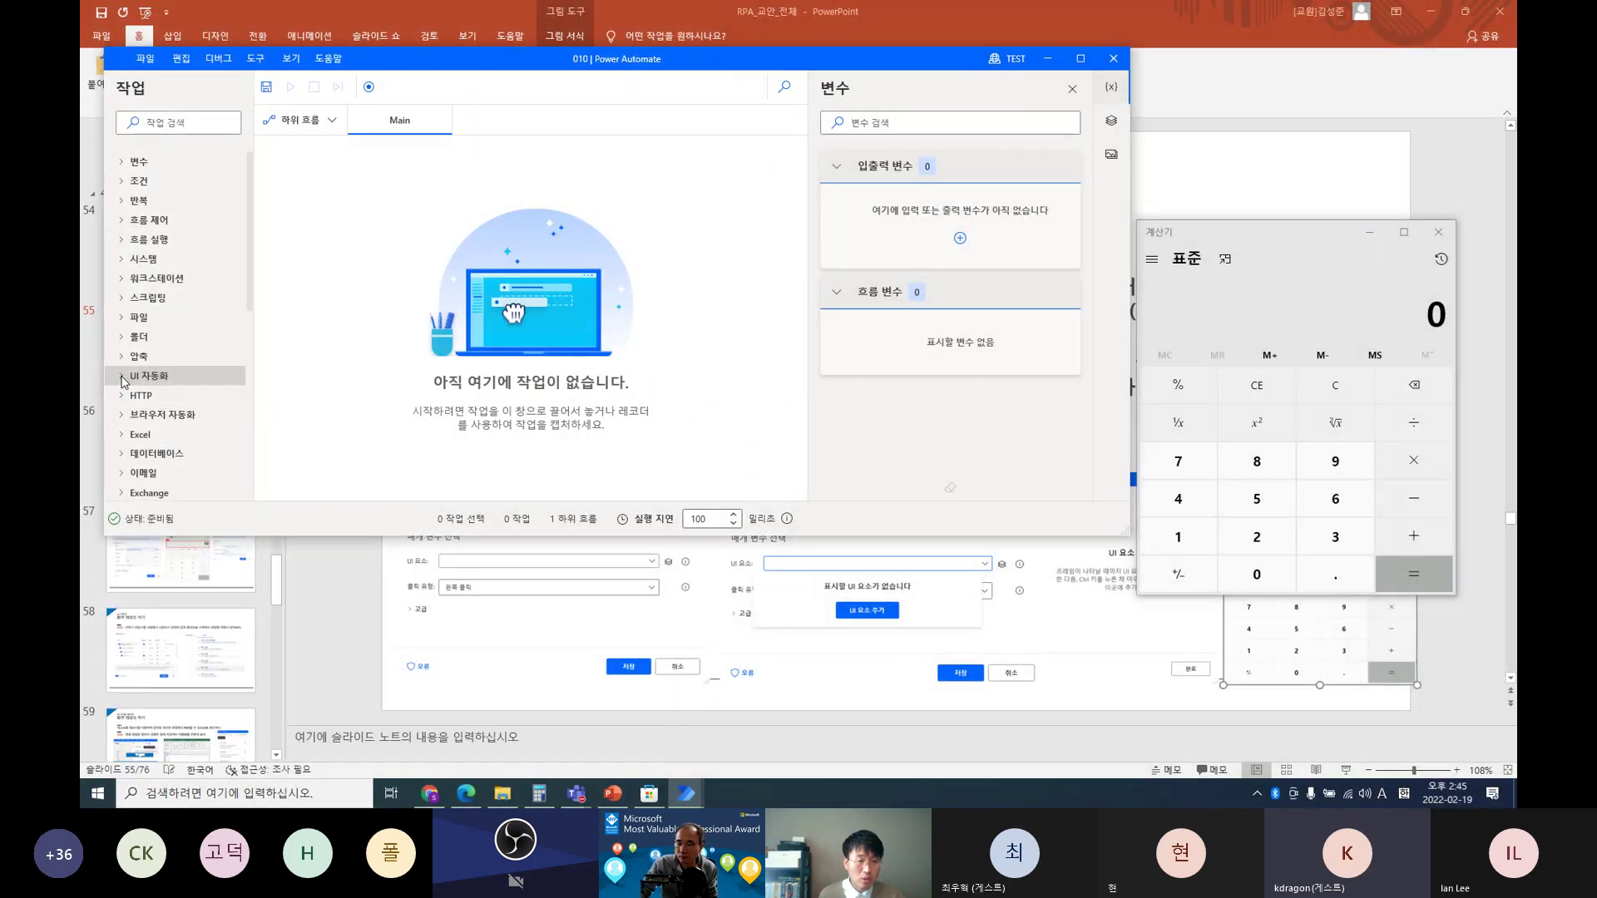
{"action": "left_click", "coordinate": [123, 378]}
{"action": "left_click_drag", "start_coordinate": [264, 268], "coordinate": [306, 328]}
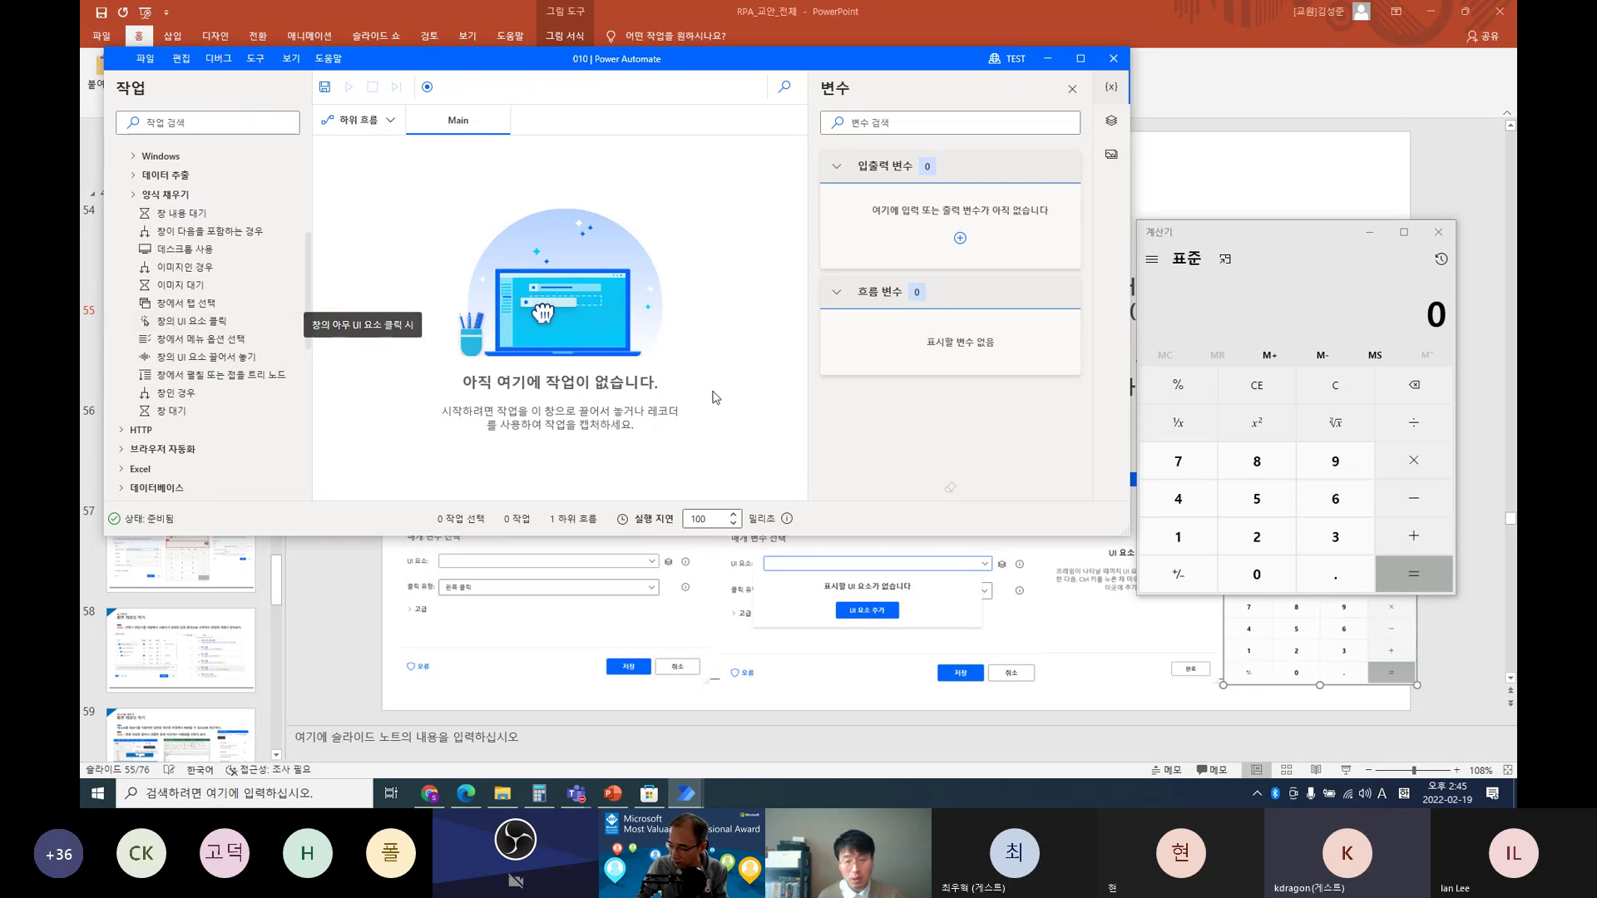
{"action": "left_click", "coordinate": [184, 324]}
{"action": "left_click_drag", "start_coordinate": [181, 321], "coordinate": [572, 422]}
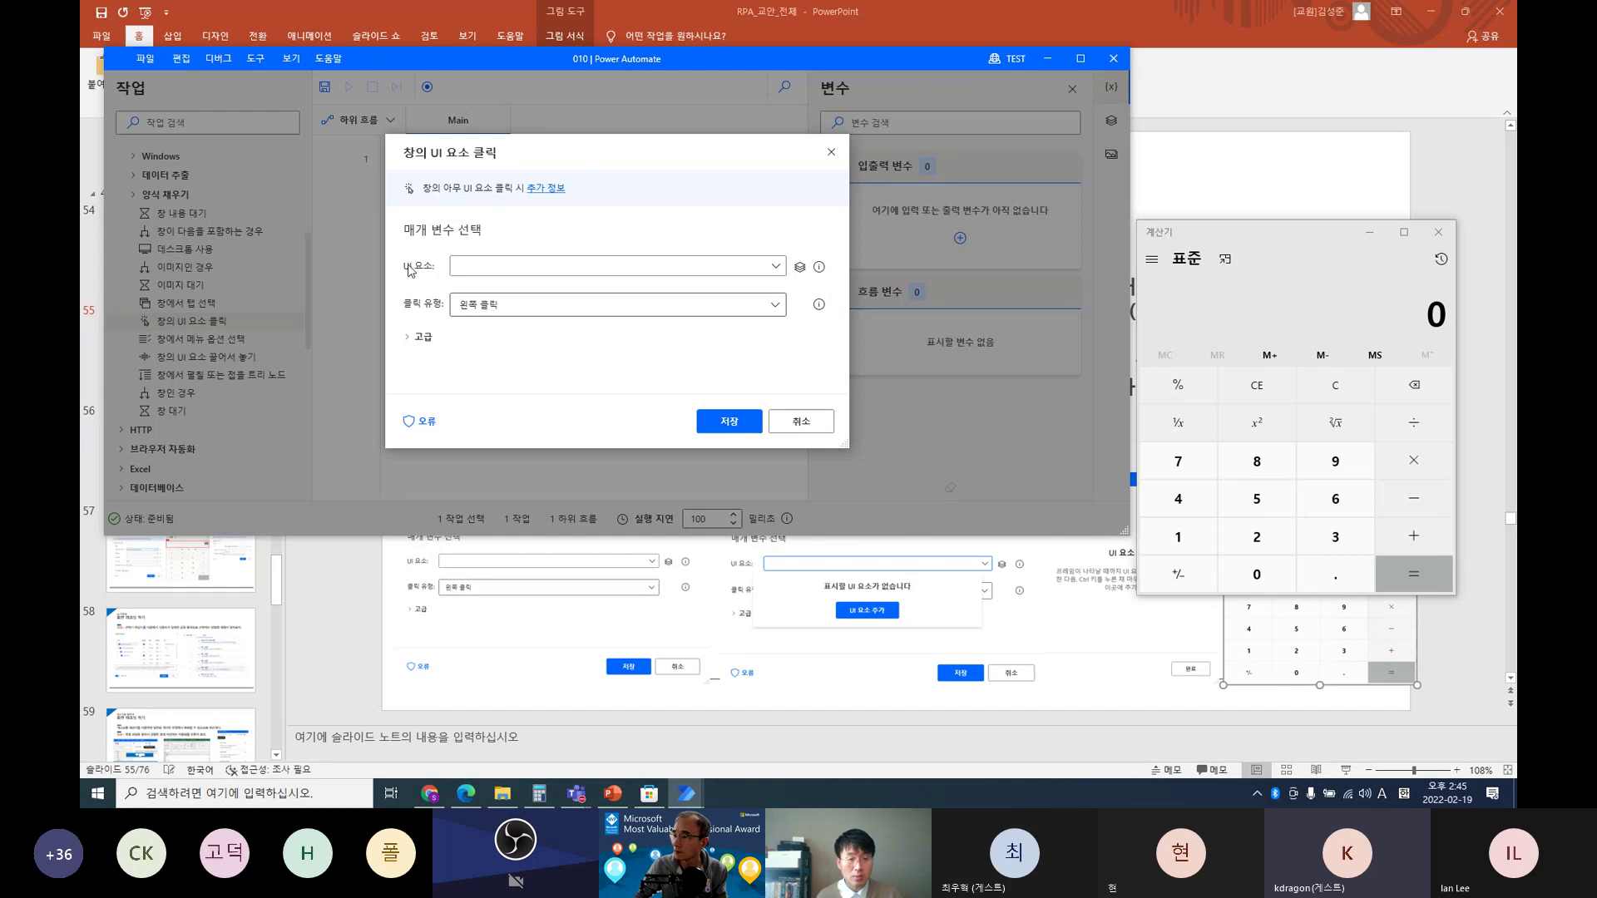
Step: Capture the calculator's 5 button as the action's UI element
{"action": "left_click", "coordinate": [778, 267]}
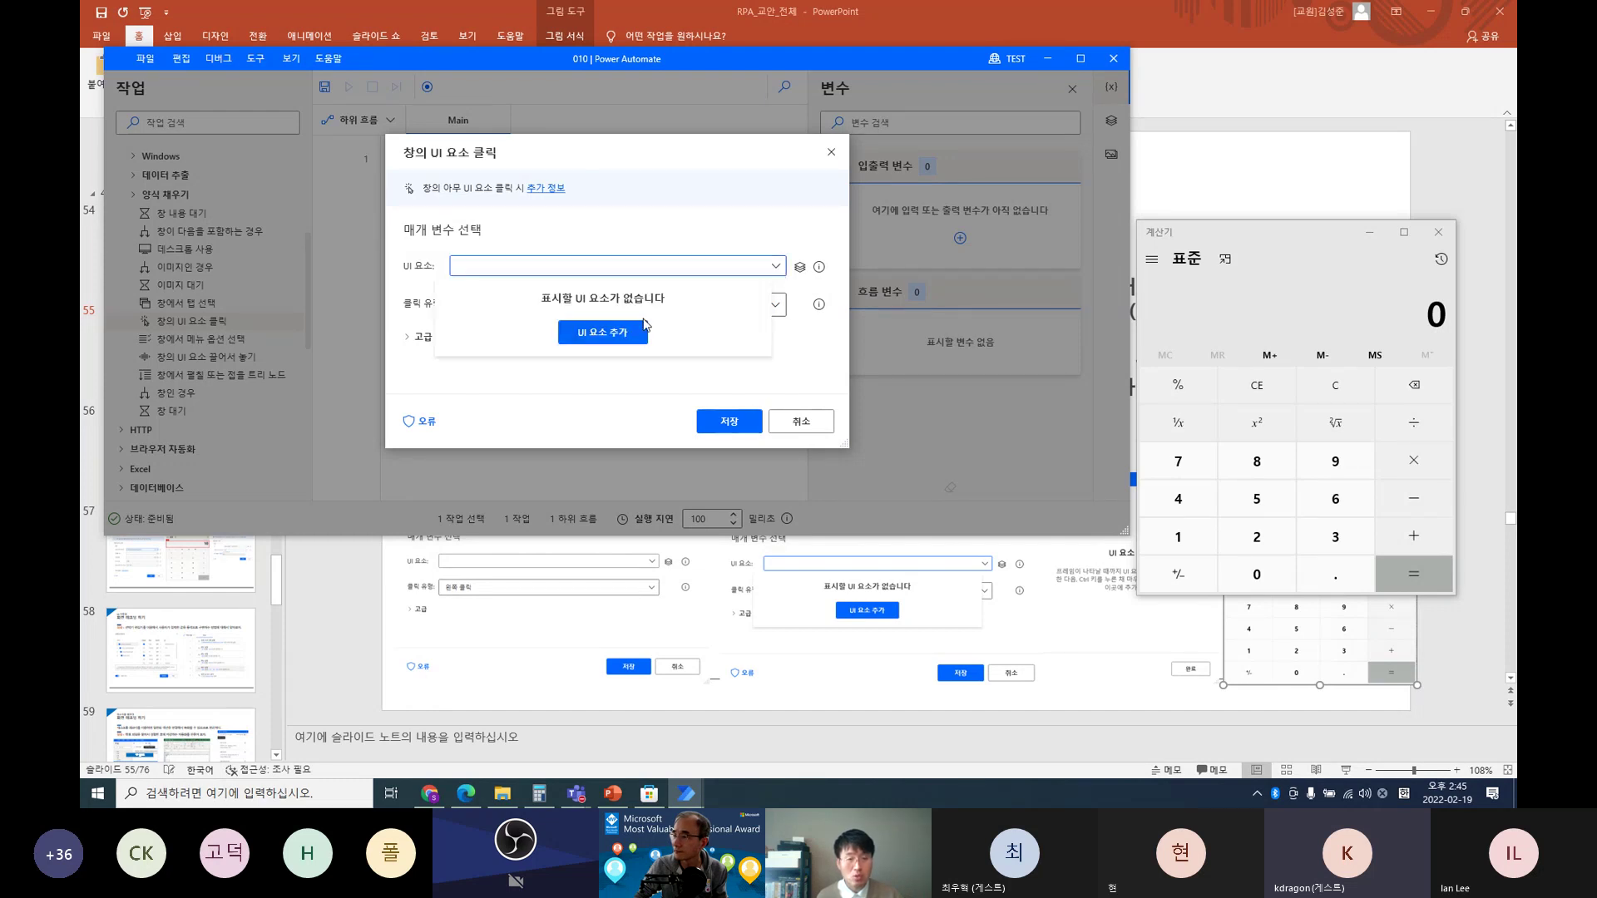
{"action": "left_click", "coordinate": [618, 334]}
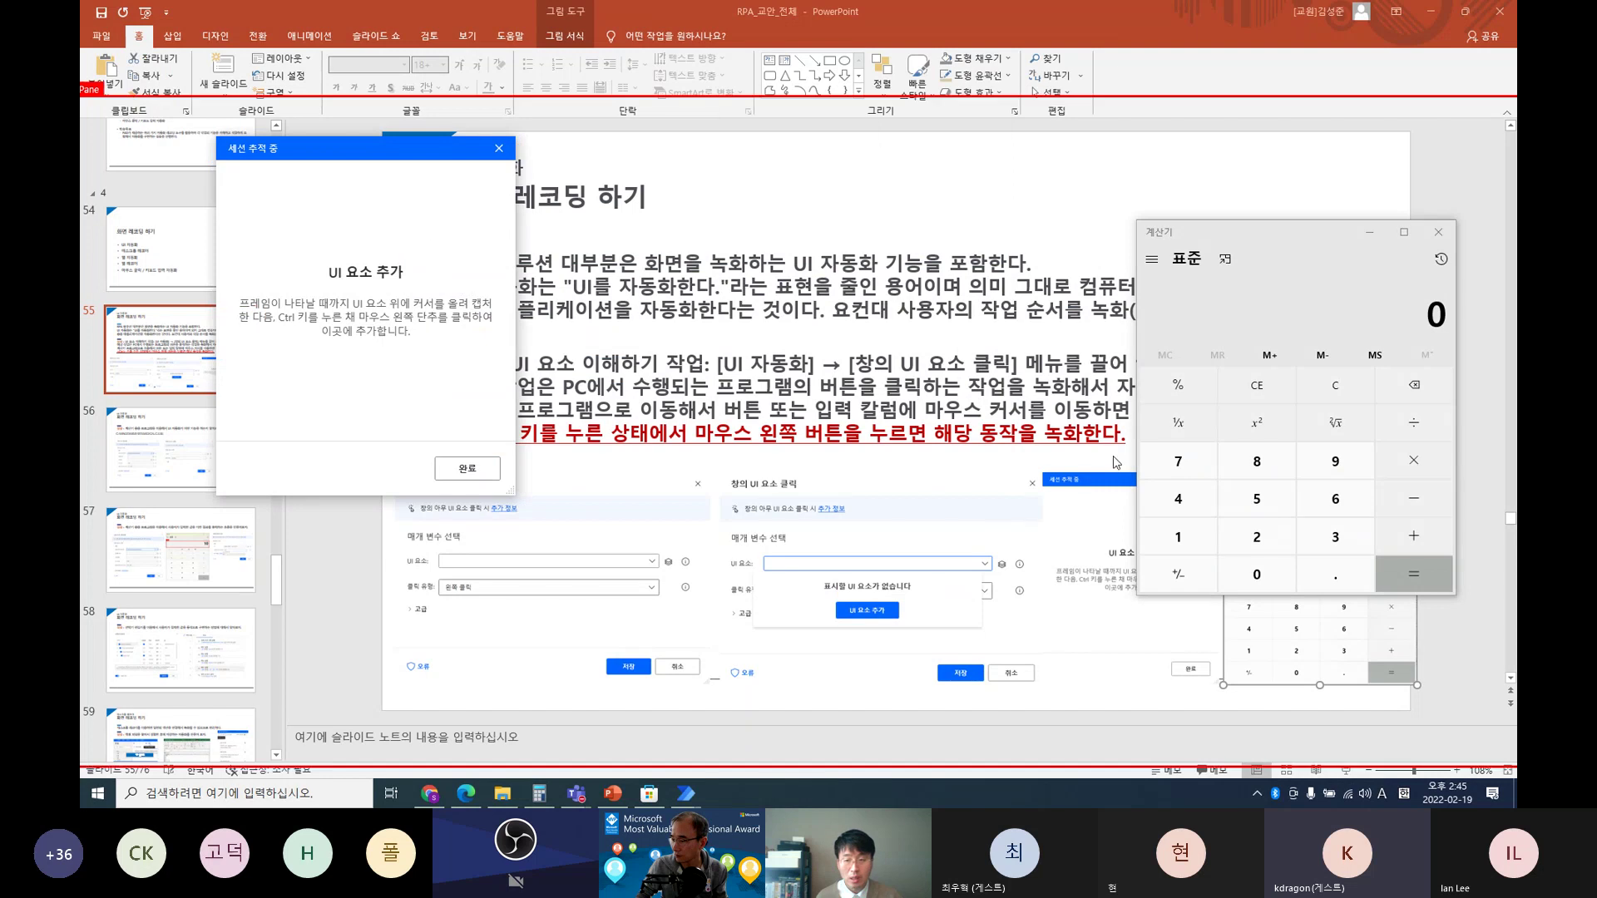
{"action": "left_click", "coordinate": [1262, 502], "text": "ctrl"}
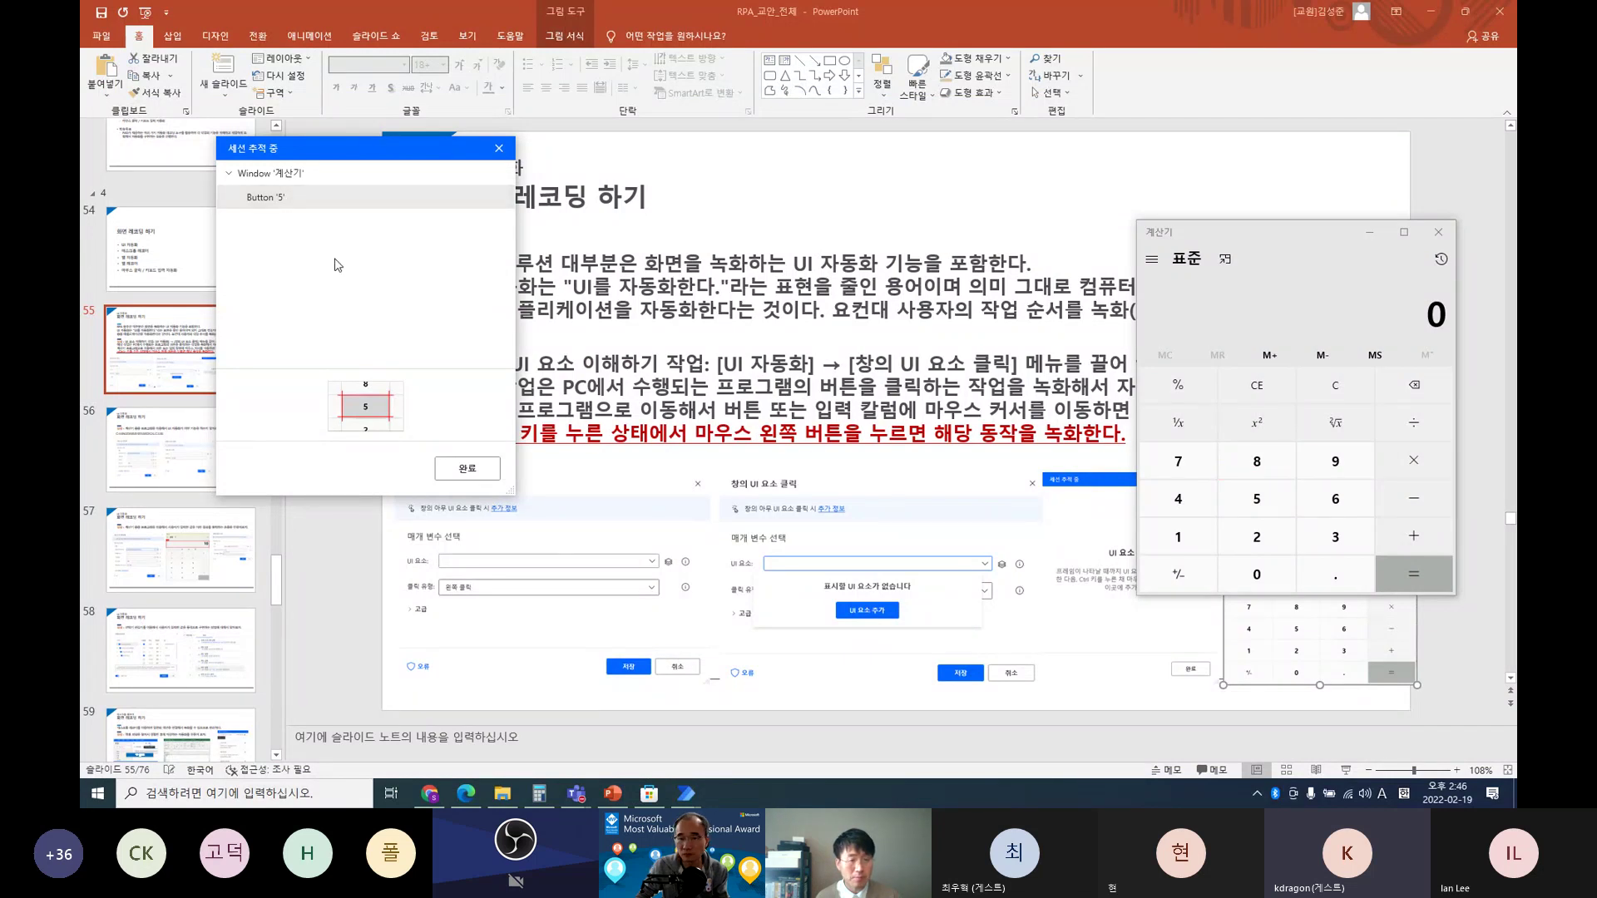
{"action": "left_click", "coordinate": [467, 468]}
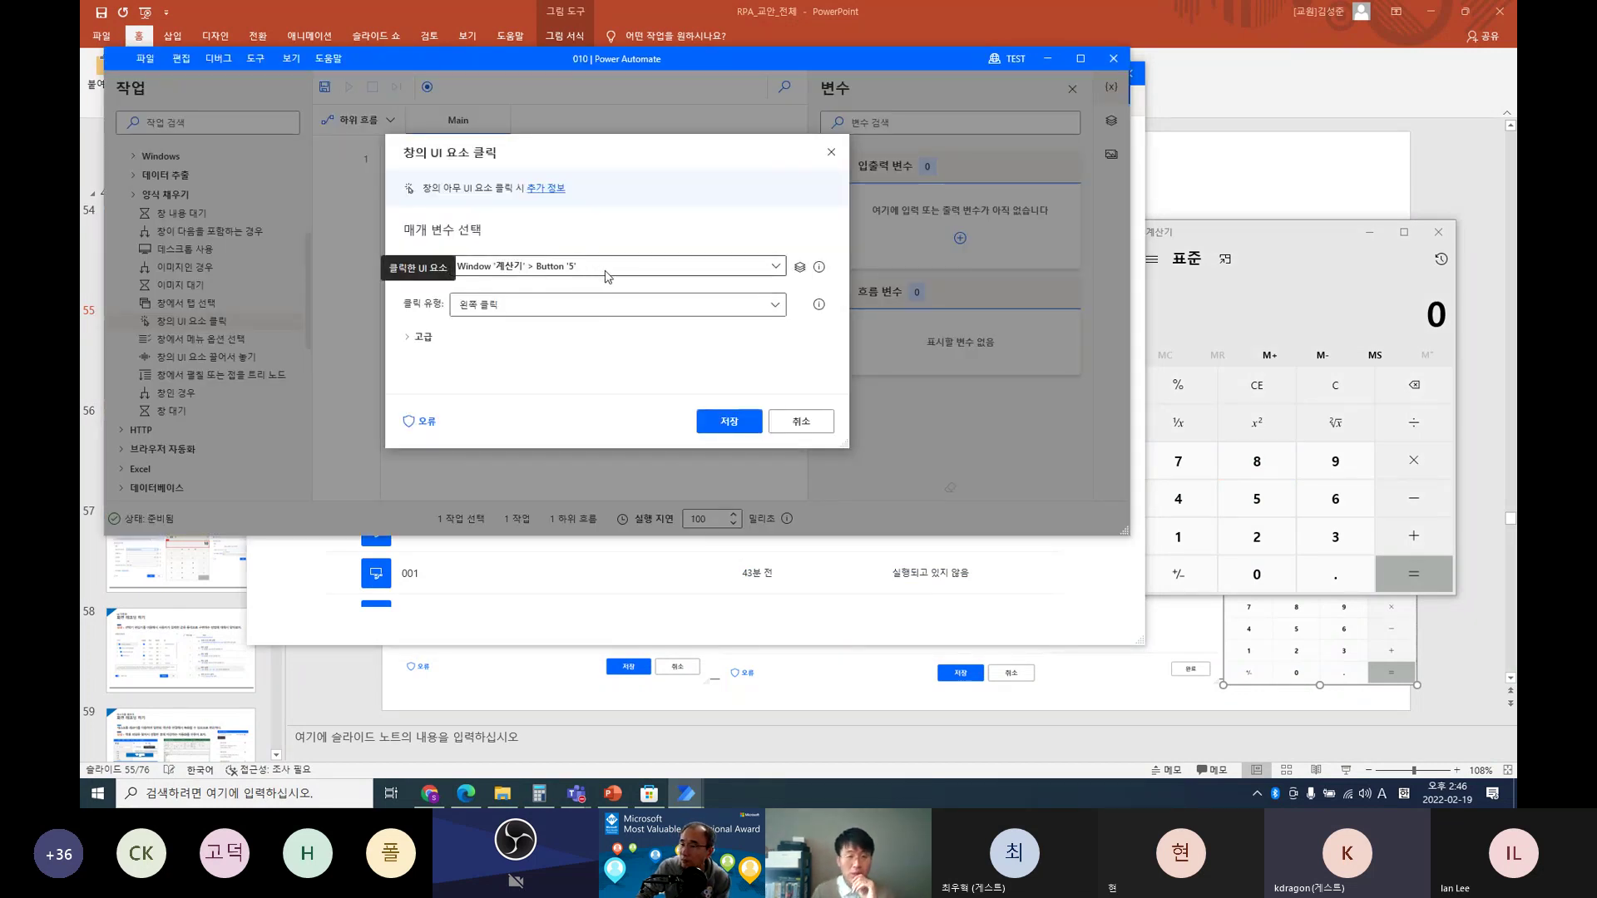
Step: Choose 왼쪽 클릭 as the click type and save the action
{"action": "left_click", "coordinate": [537, 306]}
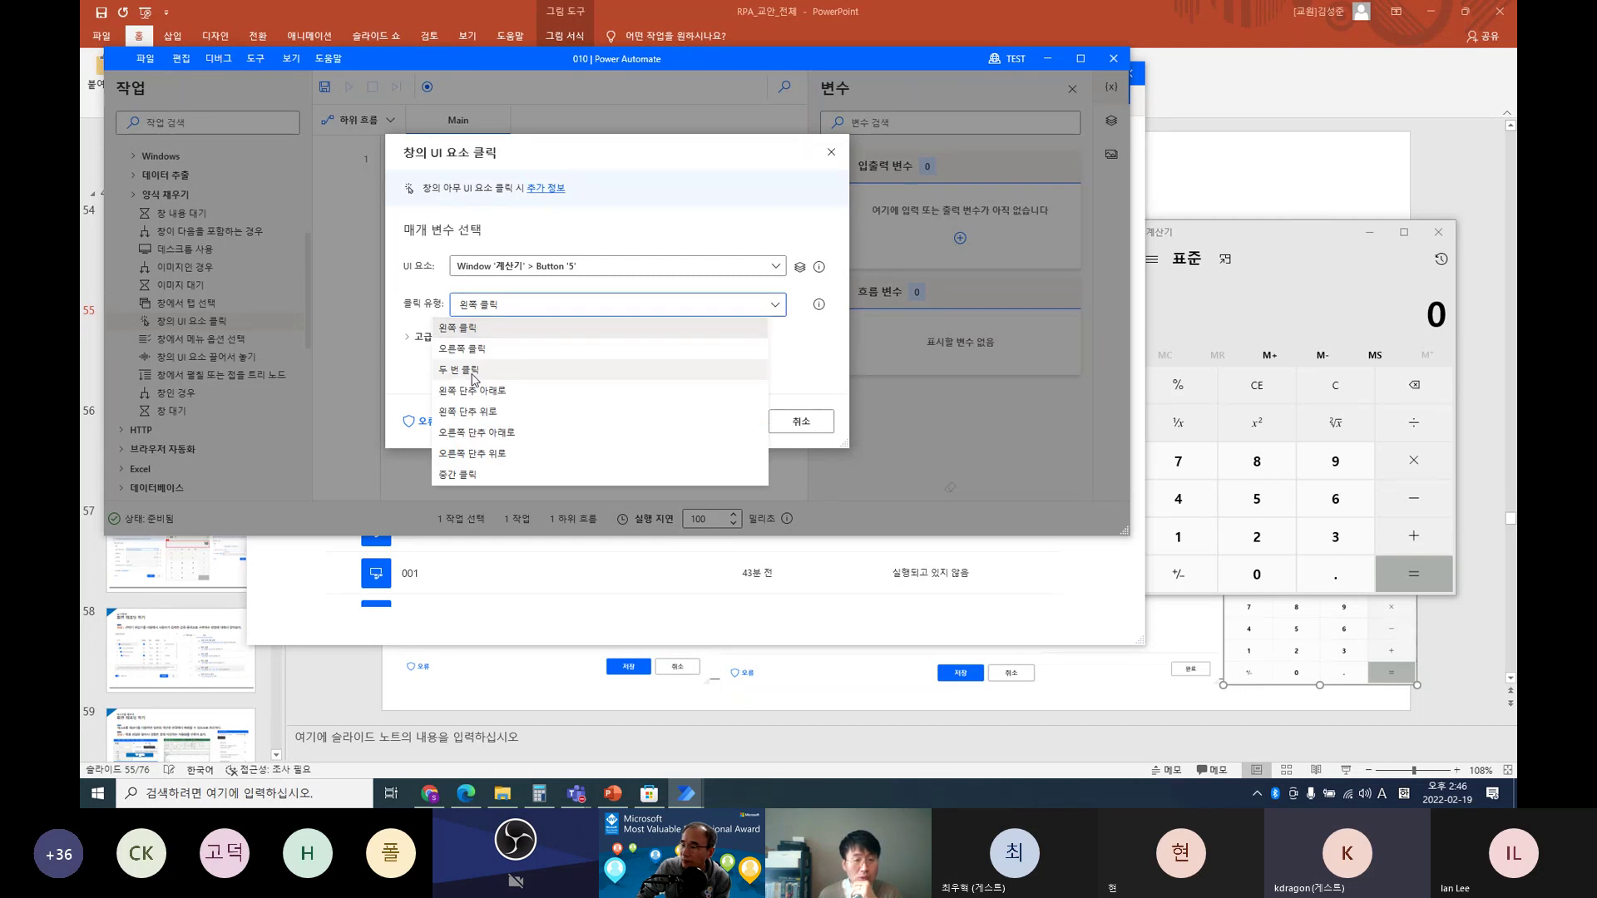
{"action": "left_click", "coordinate": [479, 331]}
{"action": "left_click", "coordinate": [729, 421]}
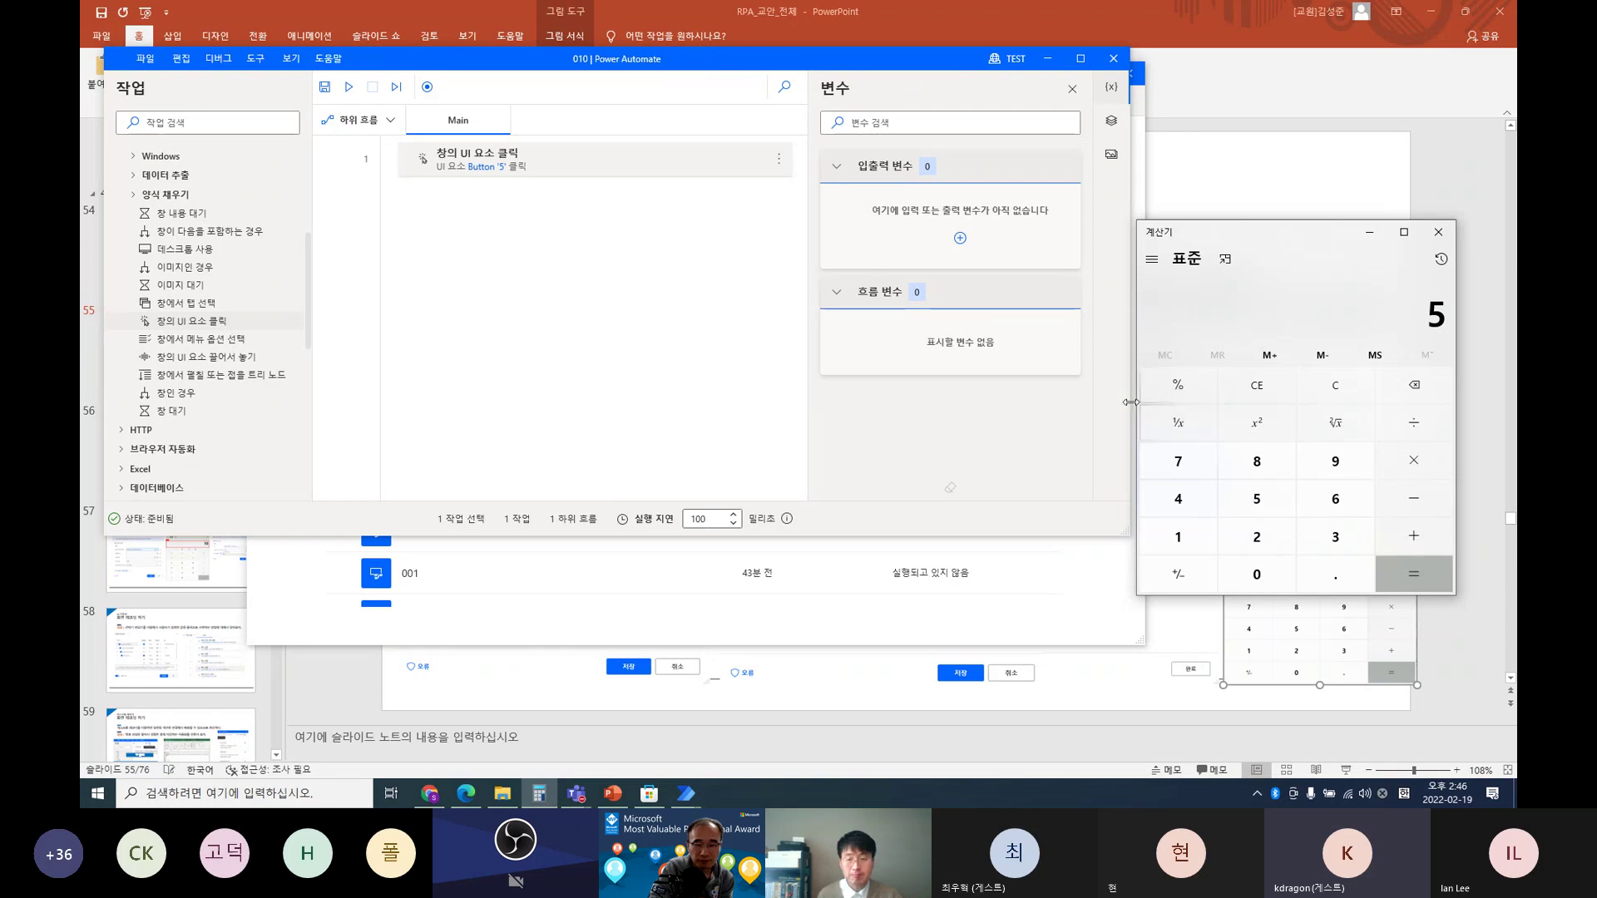
Step: Rearrange the calculator and designer windows side by side and add a second 창의 UI 요소 클릭 action below the first
{"action": "left_click_drag", "start_coordinate": [1134, 402], "coordinate": [1078, 391]}
{"action": "left_click_drag", "start_coordinate": [738, 65], "coordinate": [803, 80]}
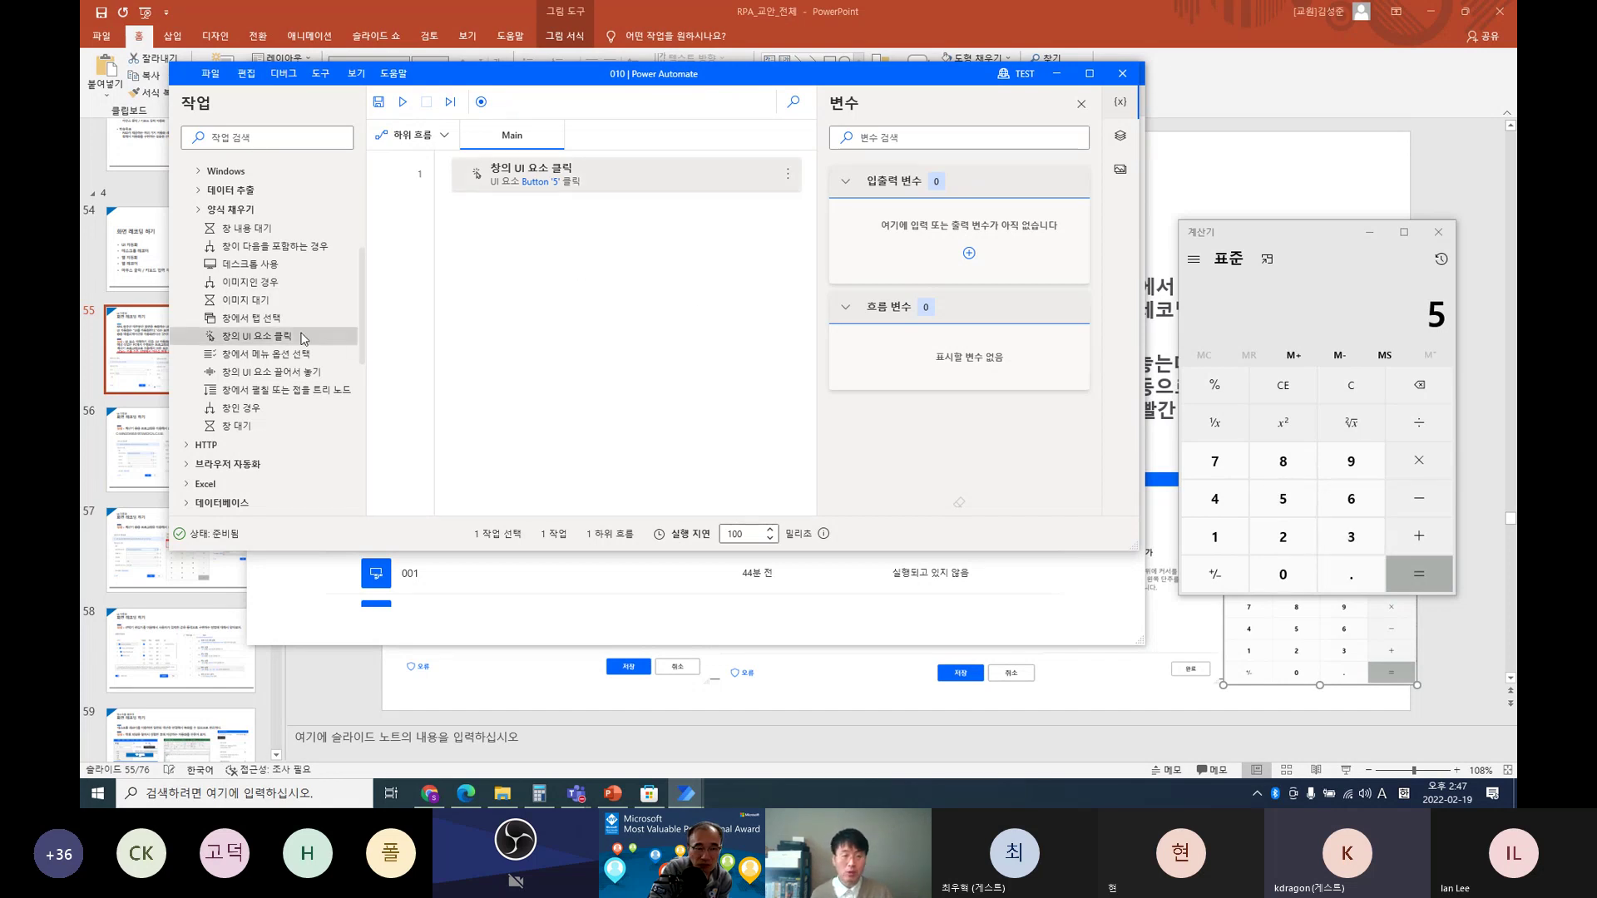
{"action": "left_click_drag", "start_coordinate": [263, 342], "coordinate": [546, 243]}
{"action": "left_click_drag", "start_coordinate": [581, 364], "coordinate": [583, 366]}
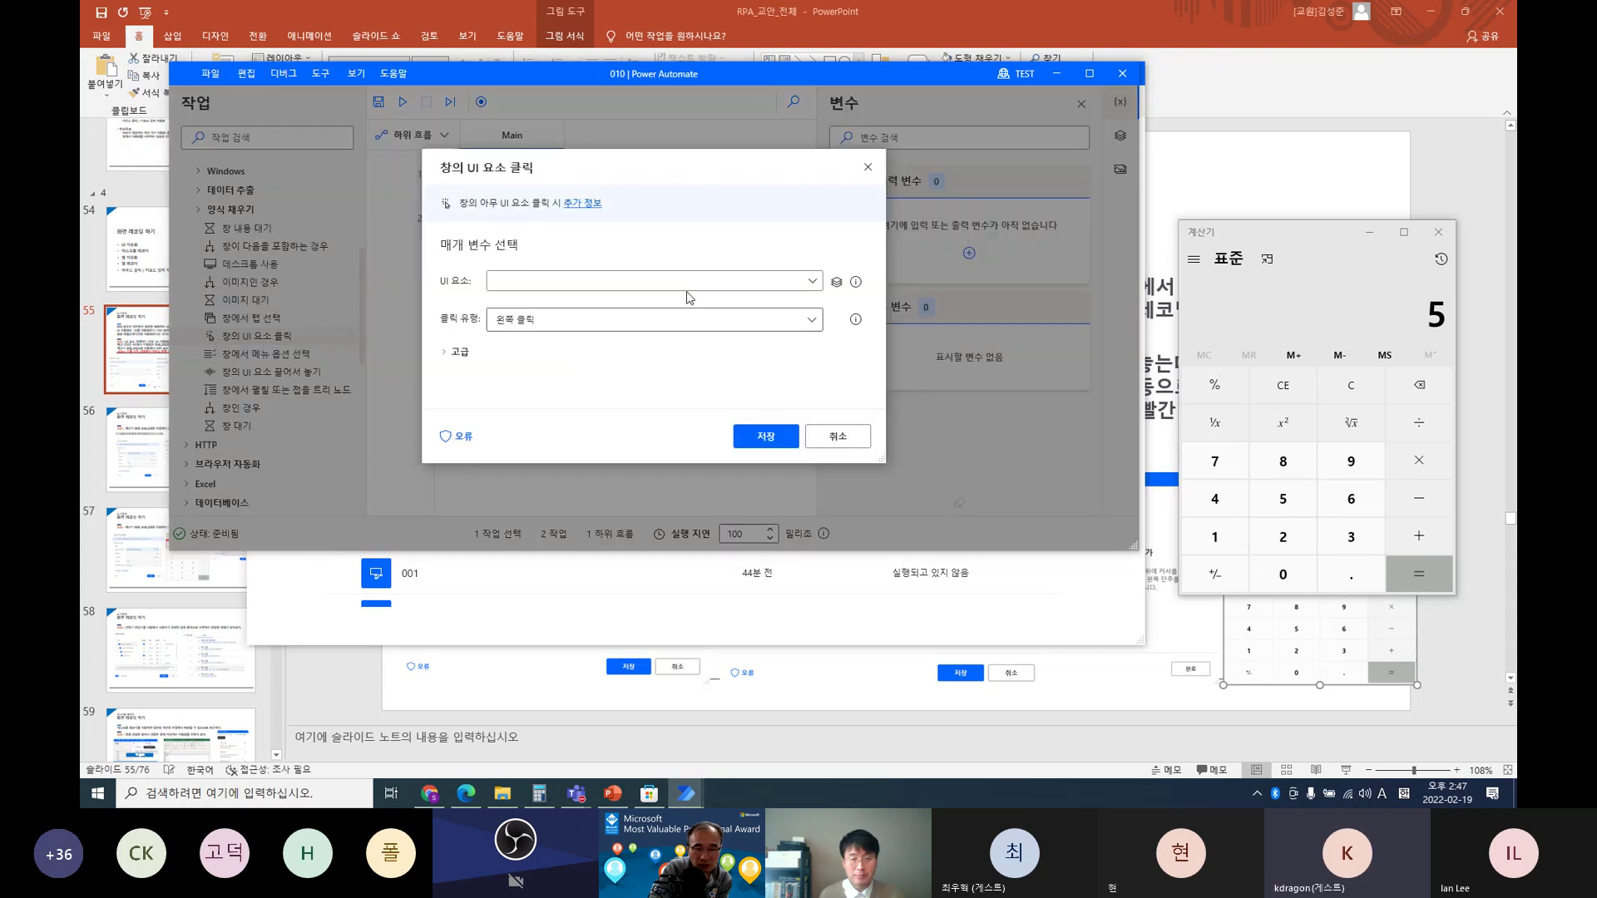
Step: Capture the calculator's 3 button as the second action's UI element and save the action
{"action": "left_click", "coordinate": [743, 287]}
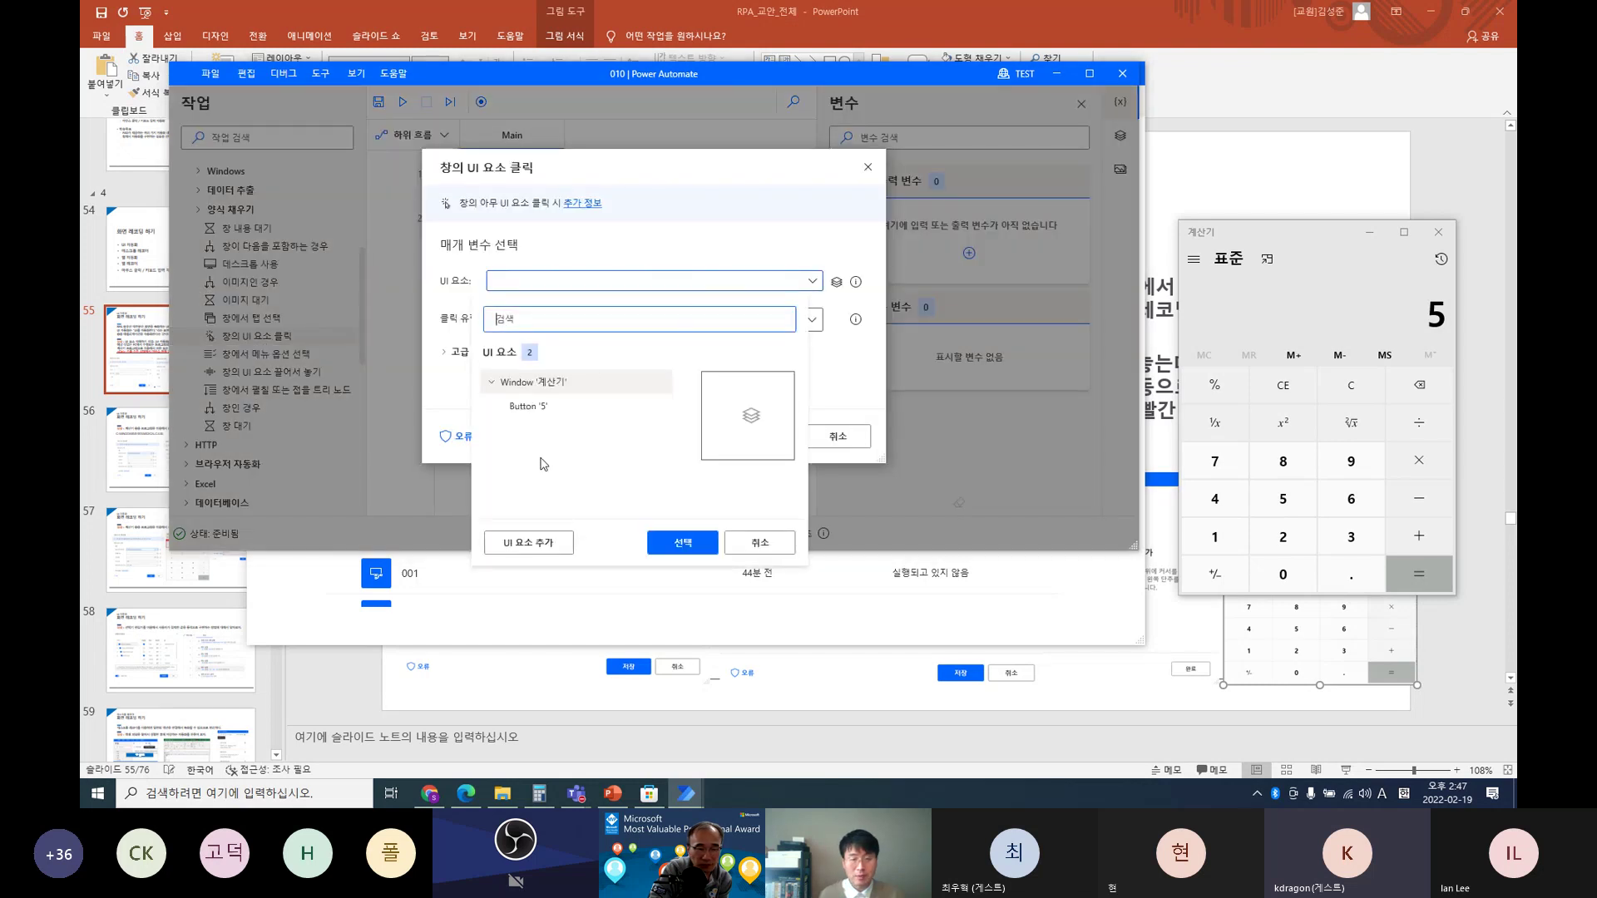
{"action": "left_click", "coordinate": [708, 287]}
{"action": "left_click", "coordinate": [814, 285]}
{"action": "left_click", "coordinate": [538, 543]}
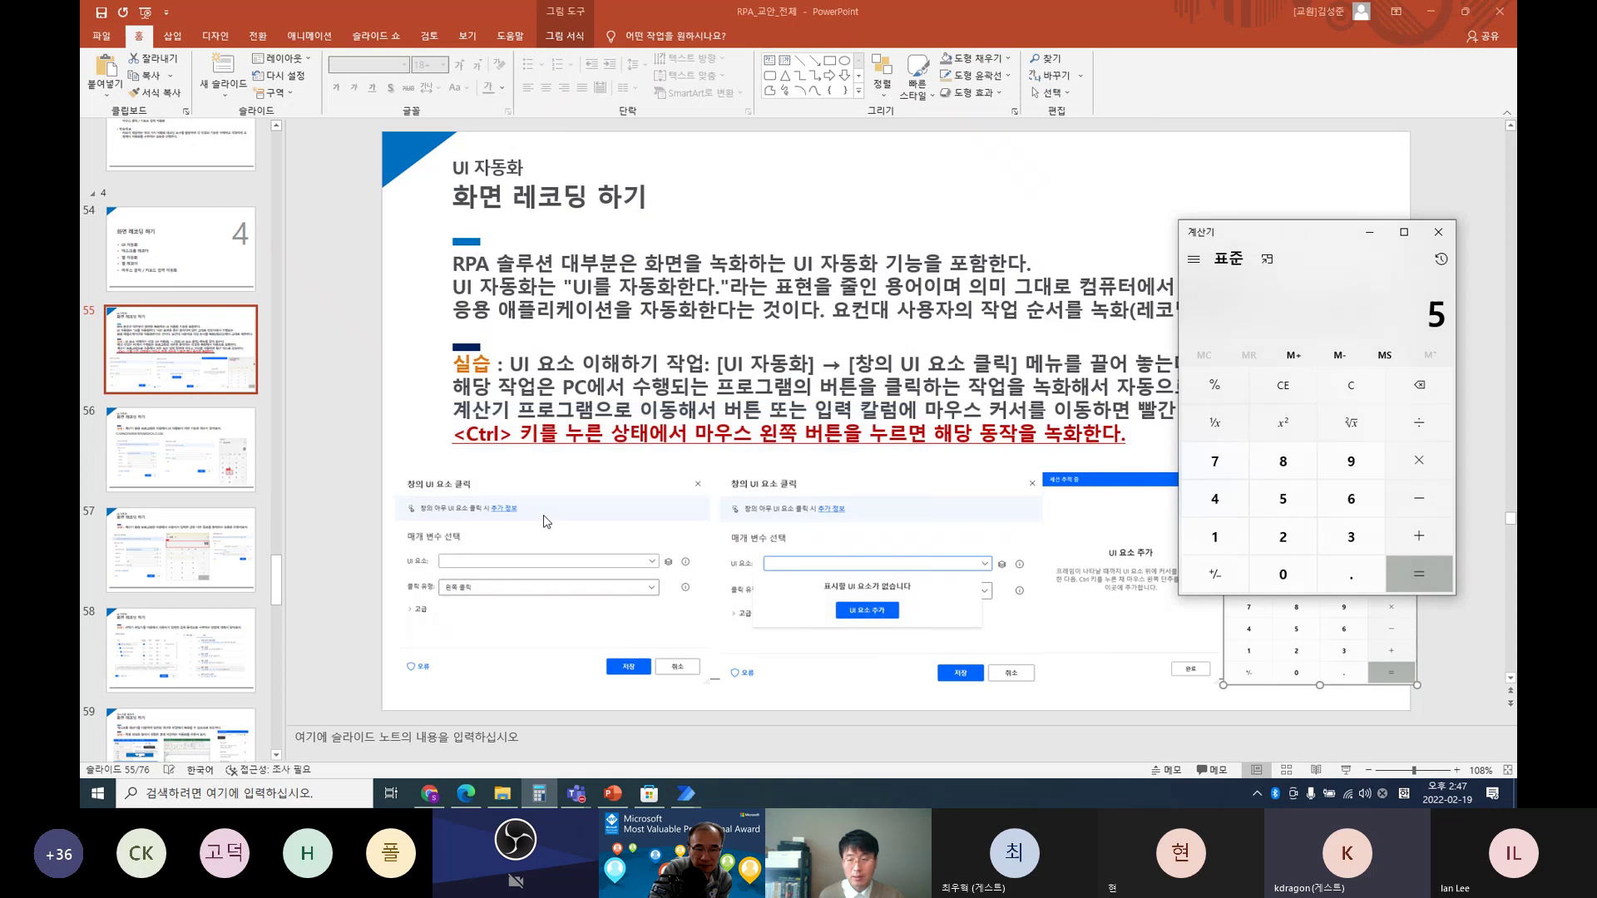
{"action": "left_click", "coordinate": [1352, 540], "text": "ctrl"}
{"action": "left_click", "coordinate": [371, 375]}
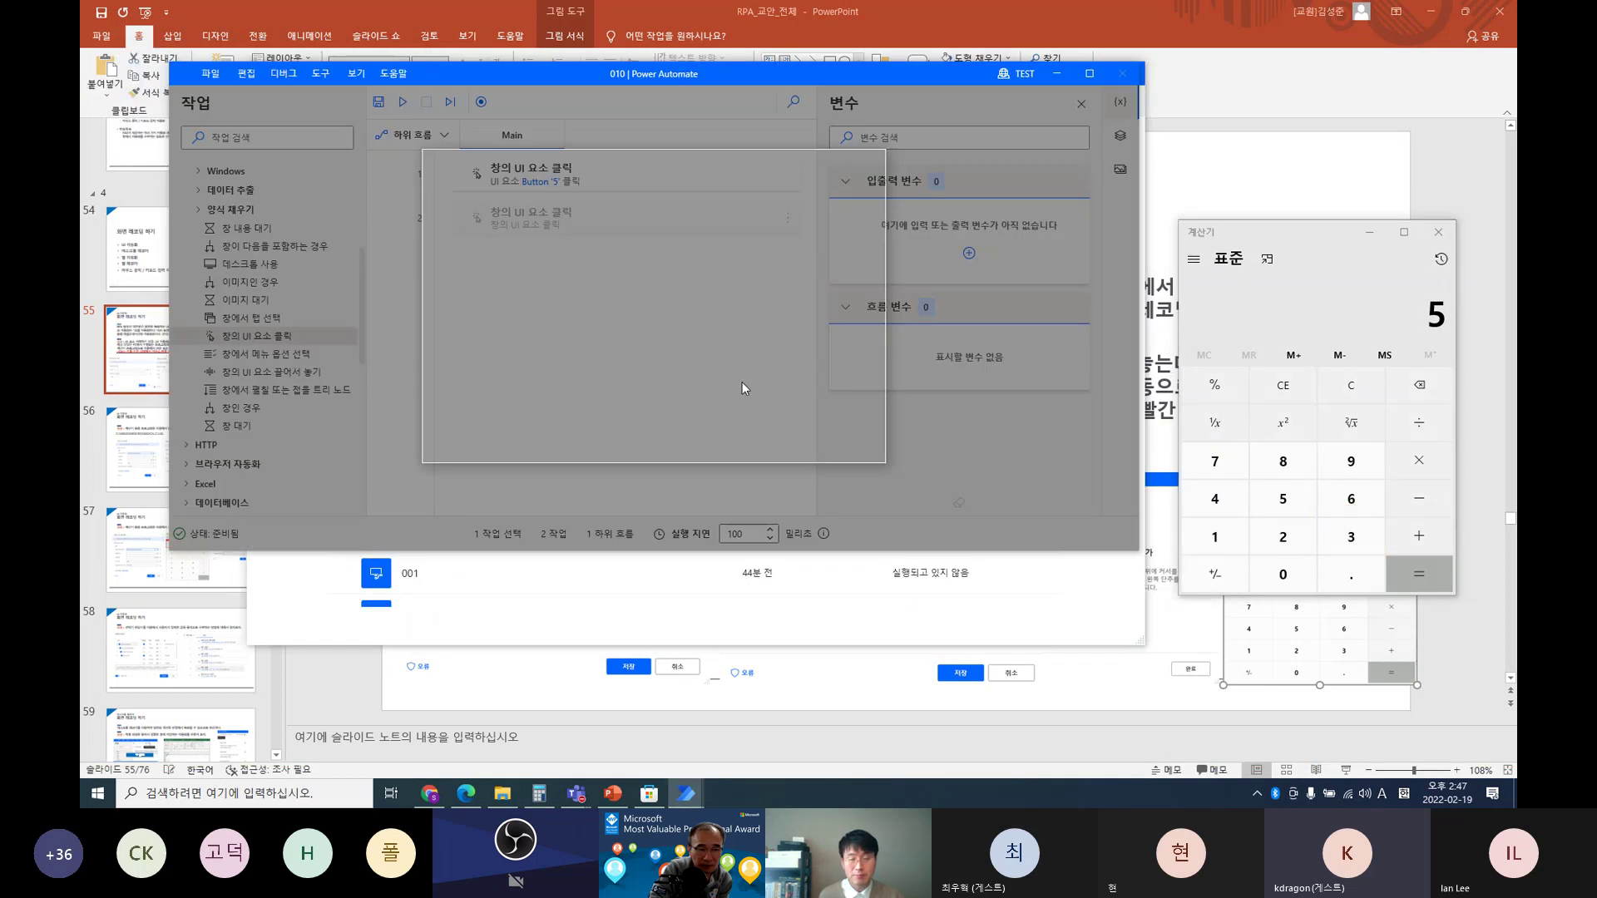
{"action": "left_click", "coordinate": [758, 437]}
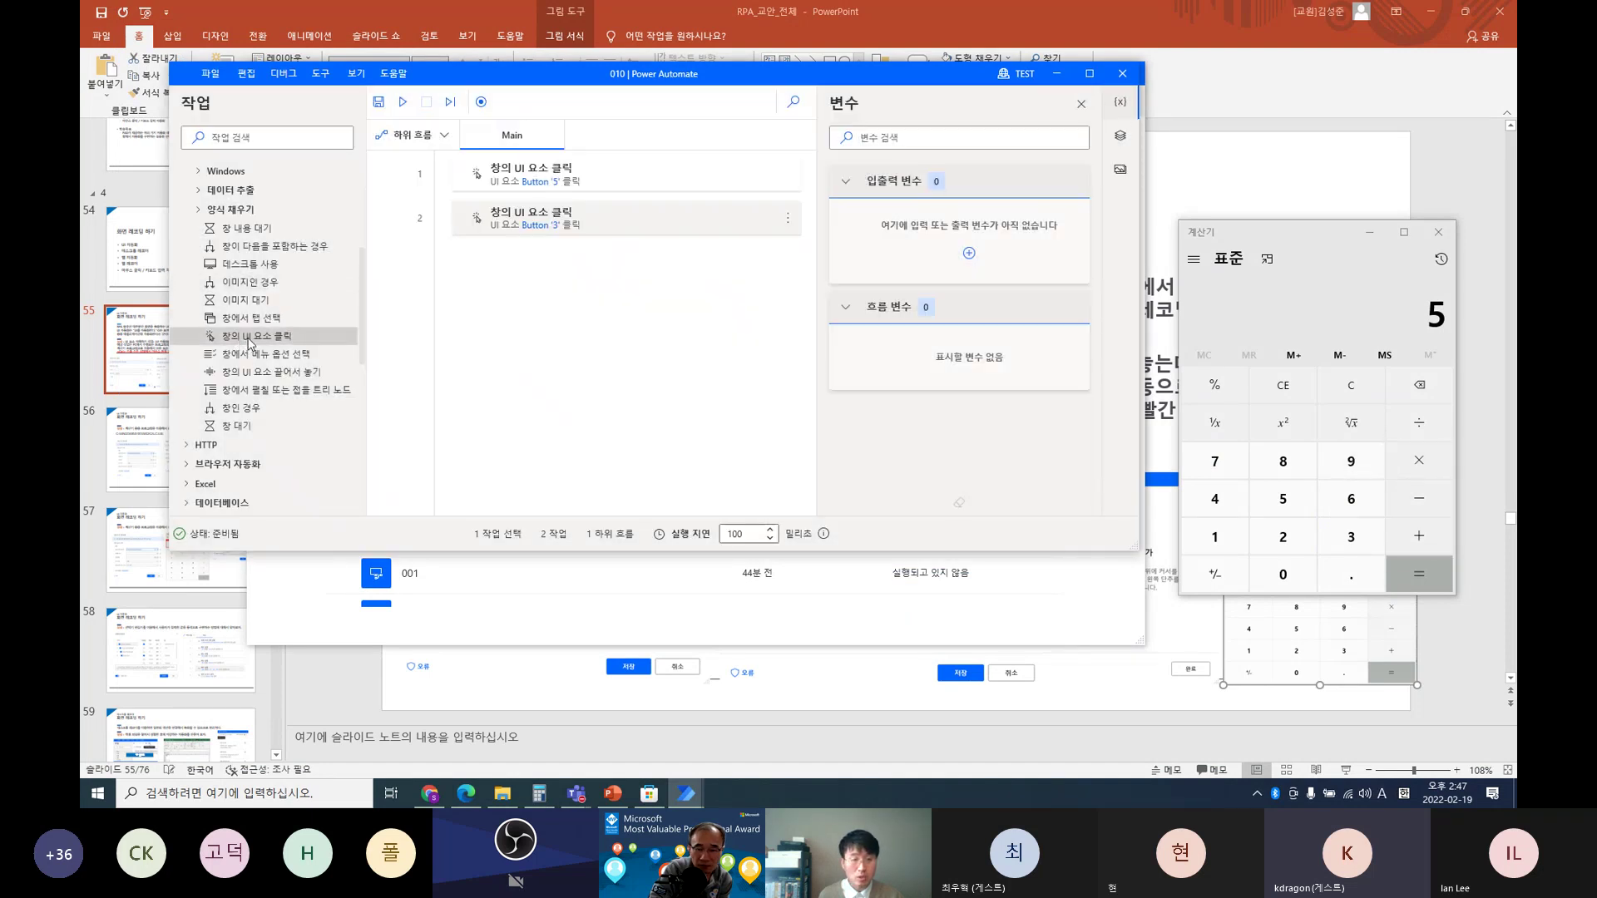
Step: Insert a 창의 UI 요소 클릭 action between the 5 and 3 actions and capture the calculator's plus button as its UI element
{"action": "left_click_drag", "start_coordinate": [278, 341], "coordinate": [557, 202]}
{"action": "left_click_drag", "start_coordinate": [749, 408], "coordinate": [748, 406]}
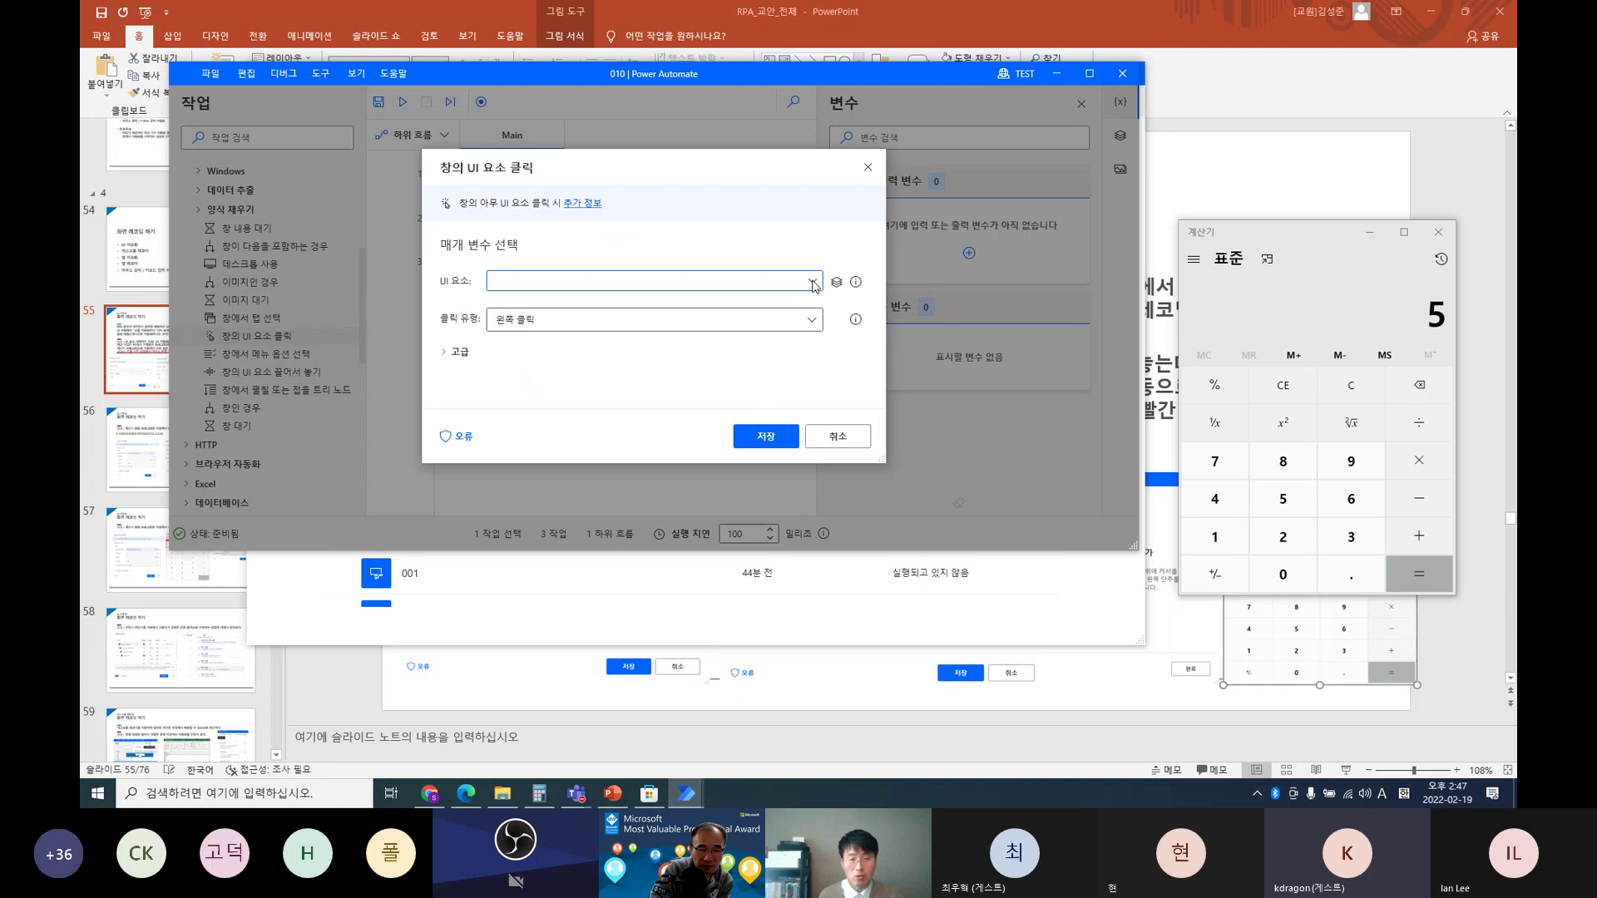
{"action": "left_click", "coordinate": [811, 281]}
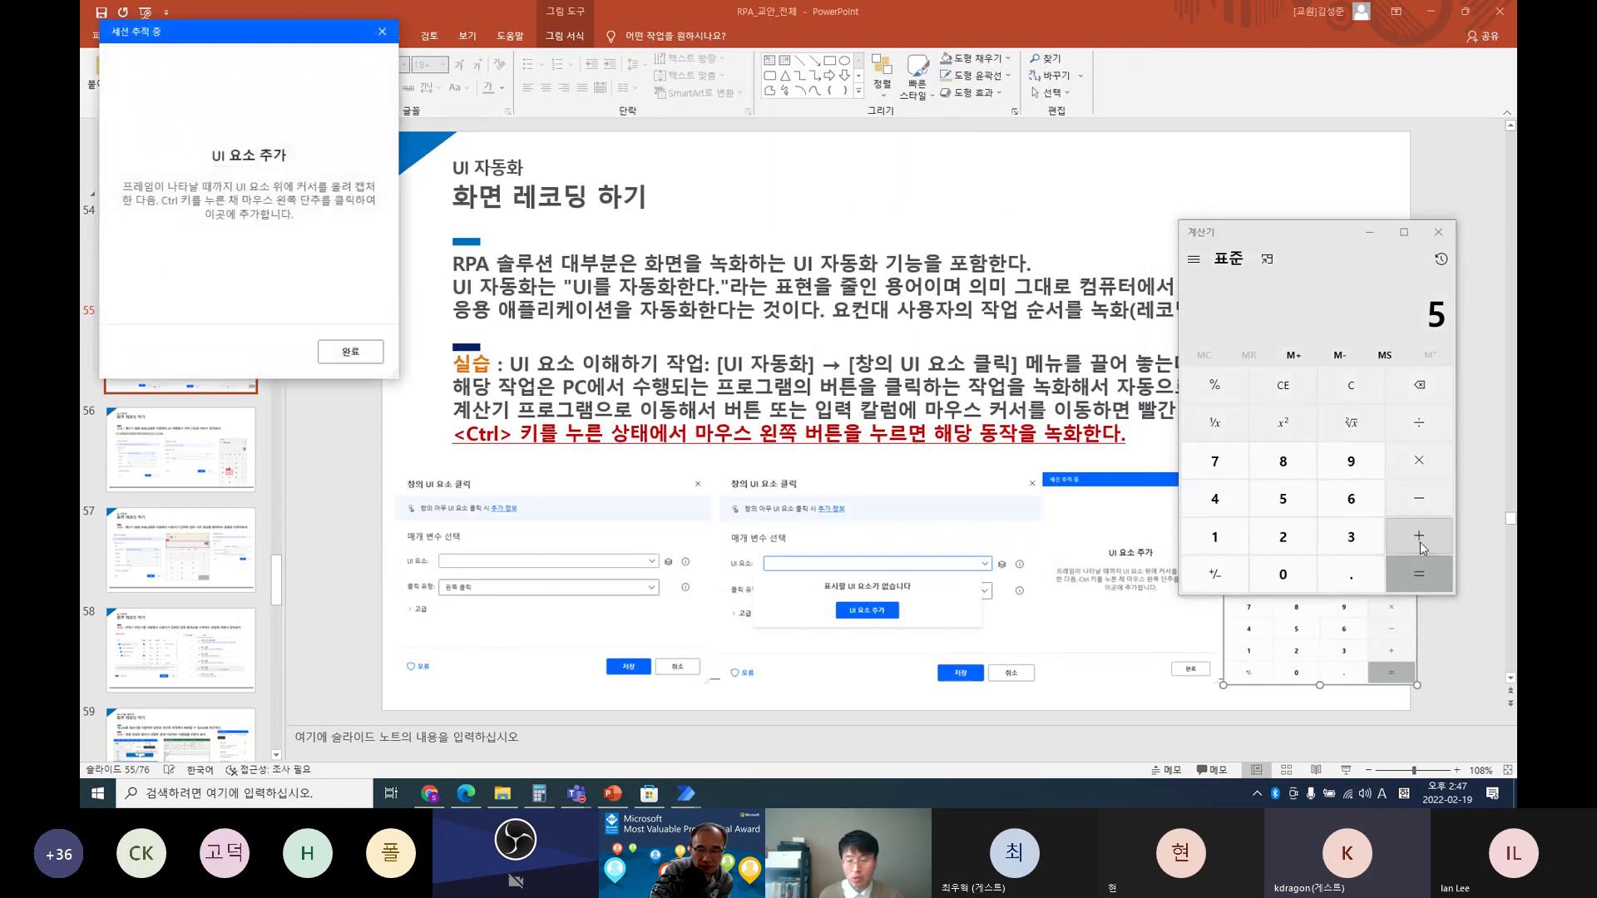
{"action": "left_click", "coordinate": [1420, 542], "text": "ctrl"}
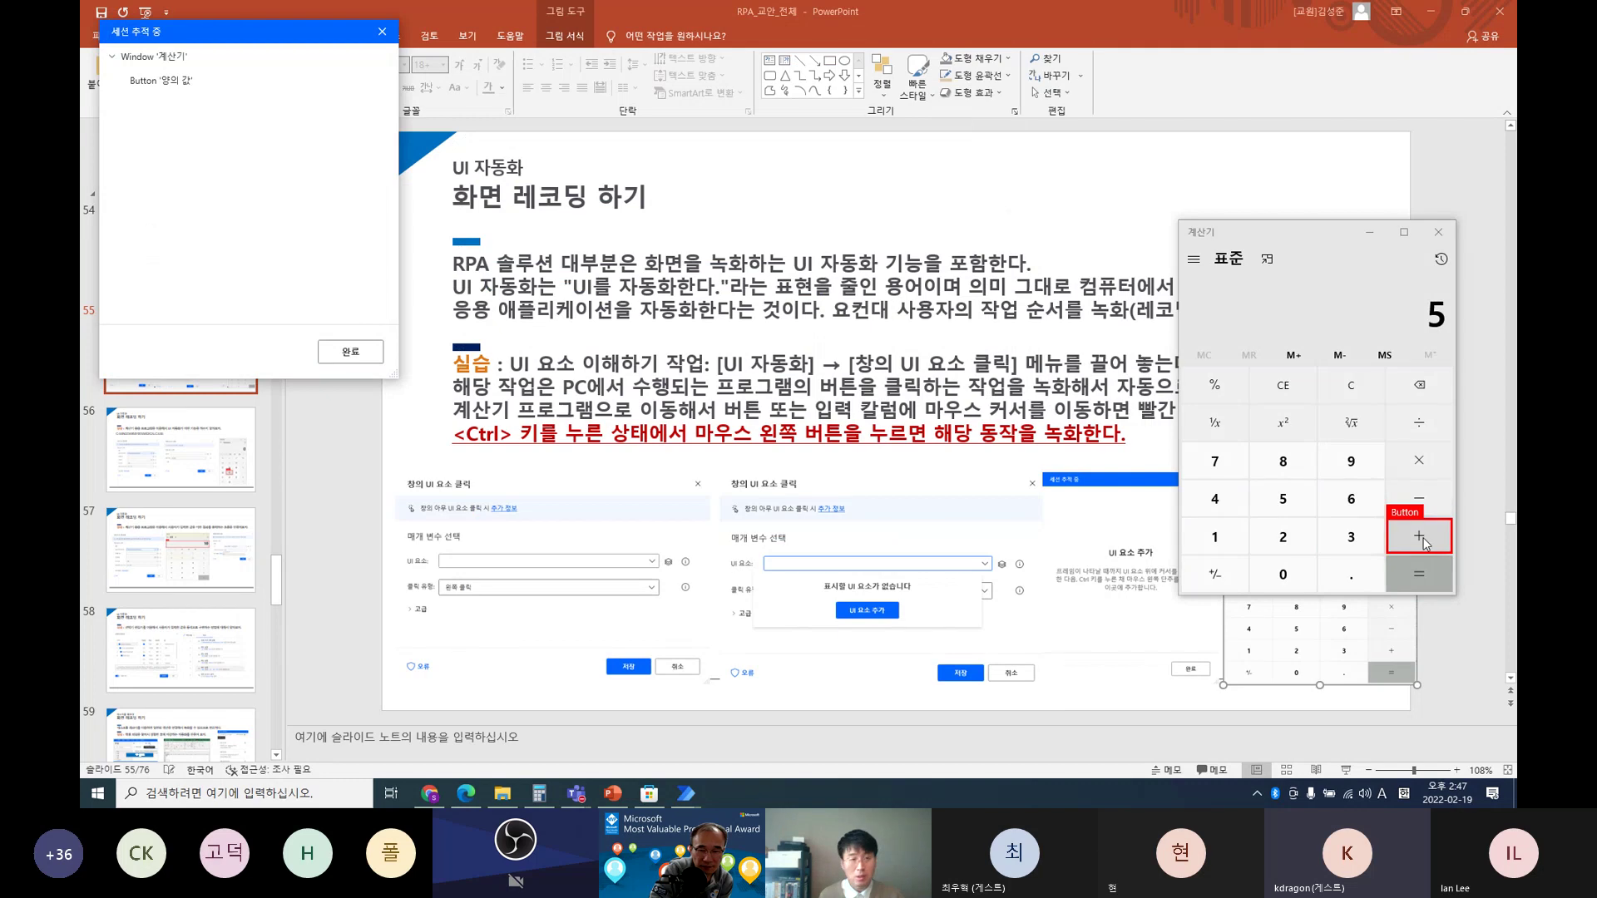
{"action": "left_click", "coordinate": [167, 81]}
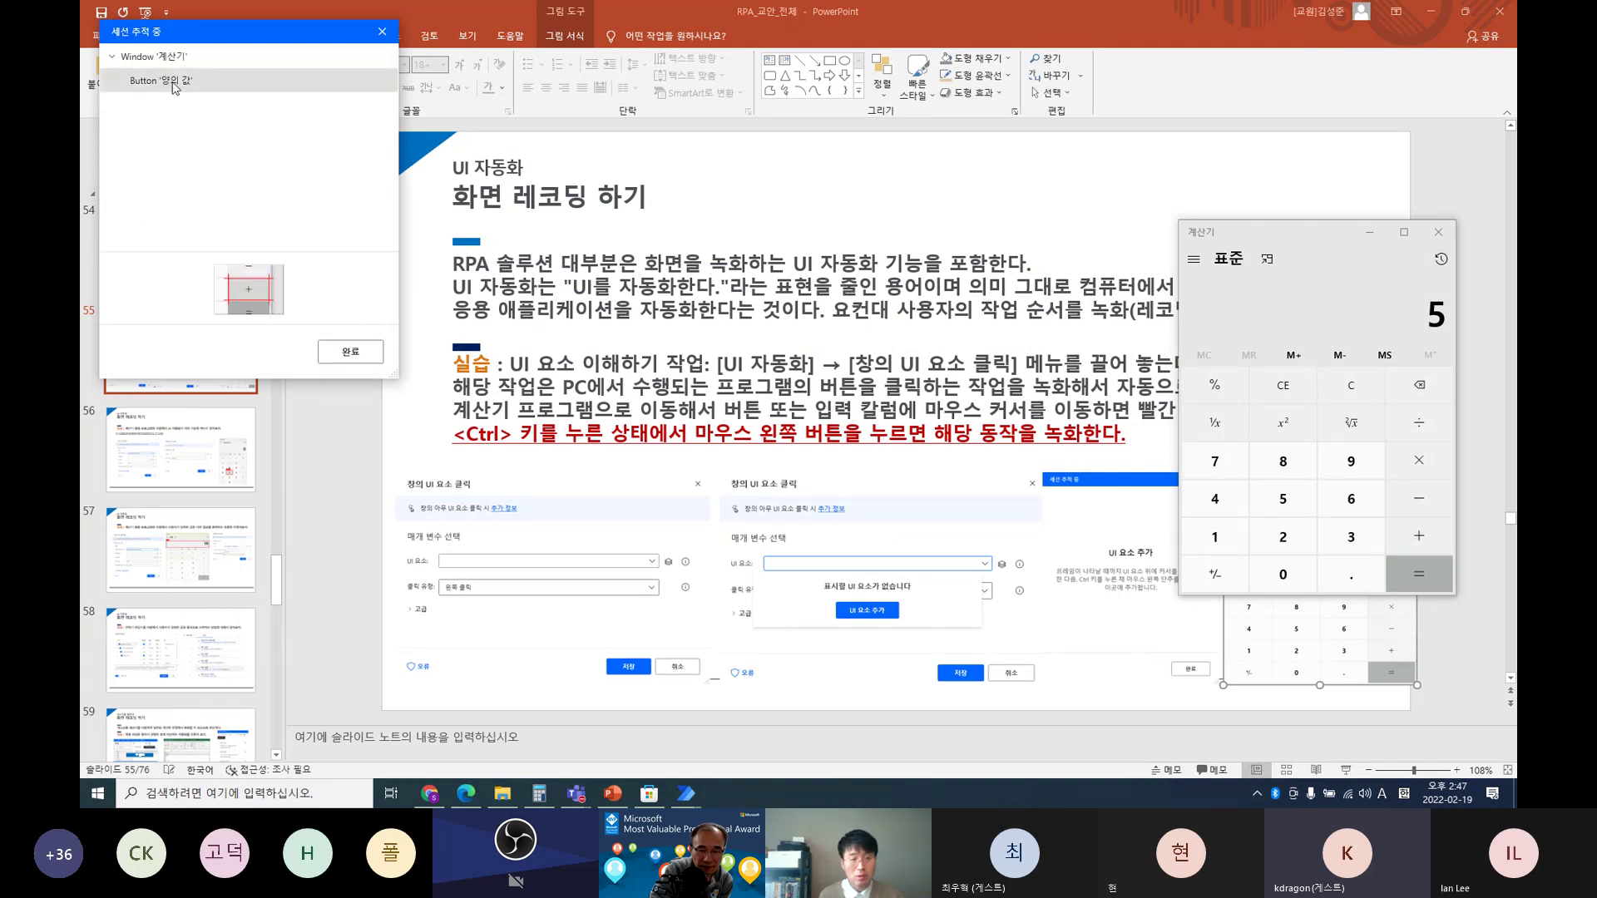
{"action": "left_click", "coordinate": [348, 352]}
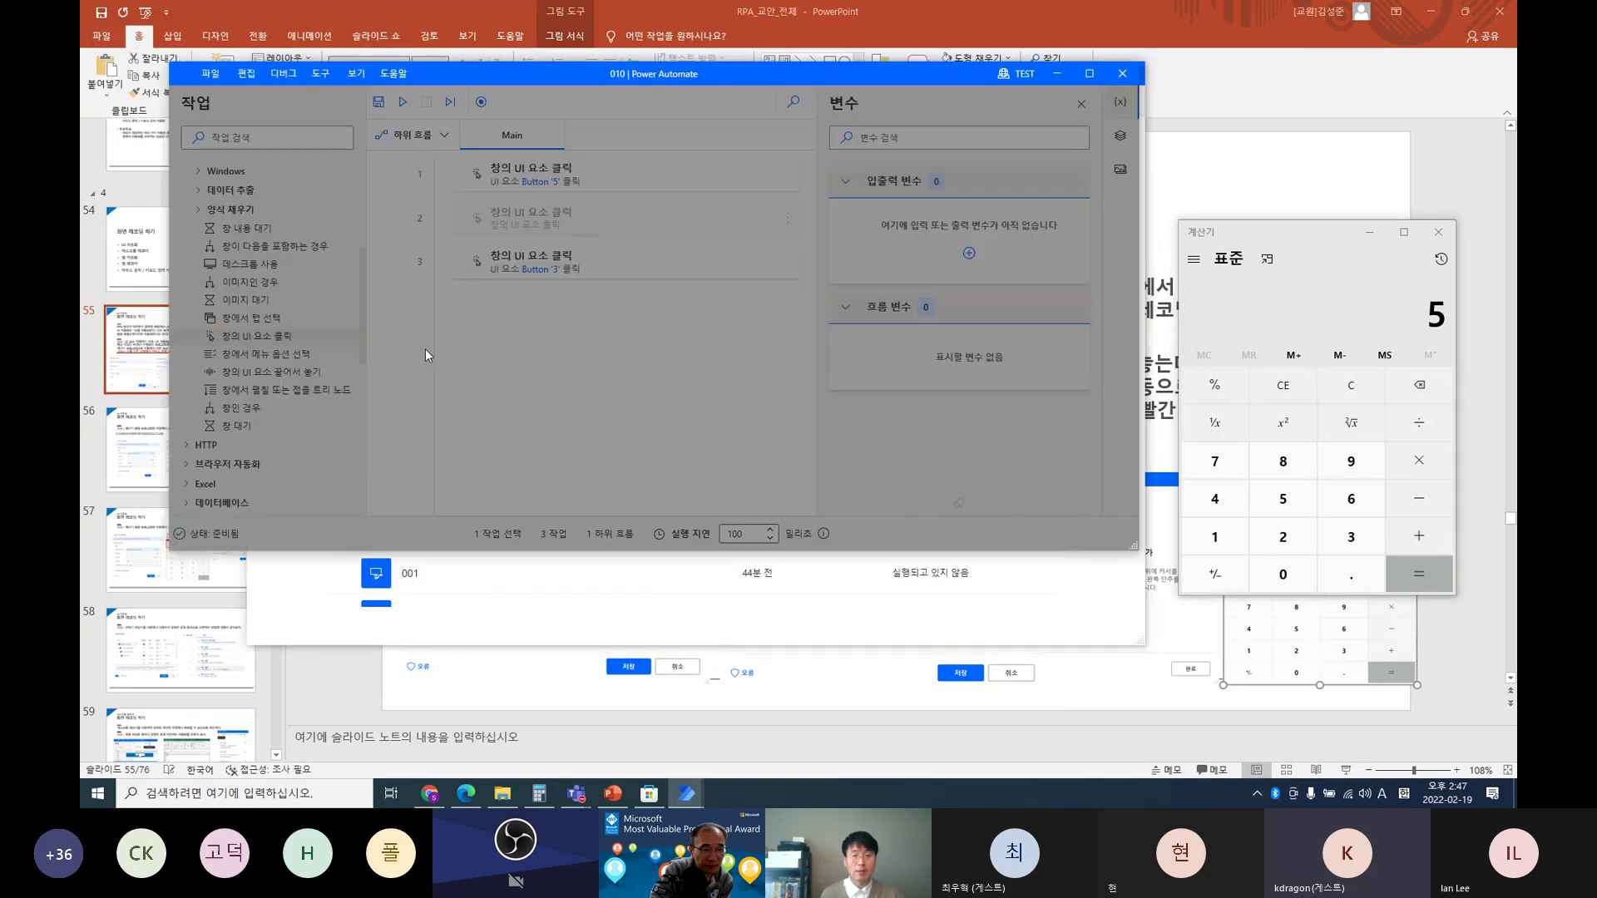
Step: Capture the calculator's equals button as an additional UI element
{"action": "left_click", "coordinate": [645, 285]}
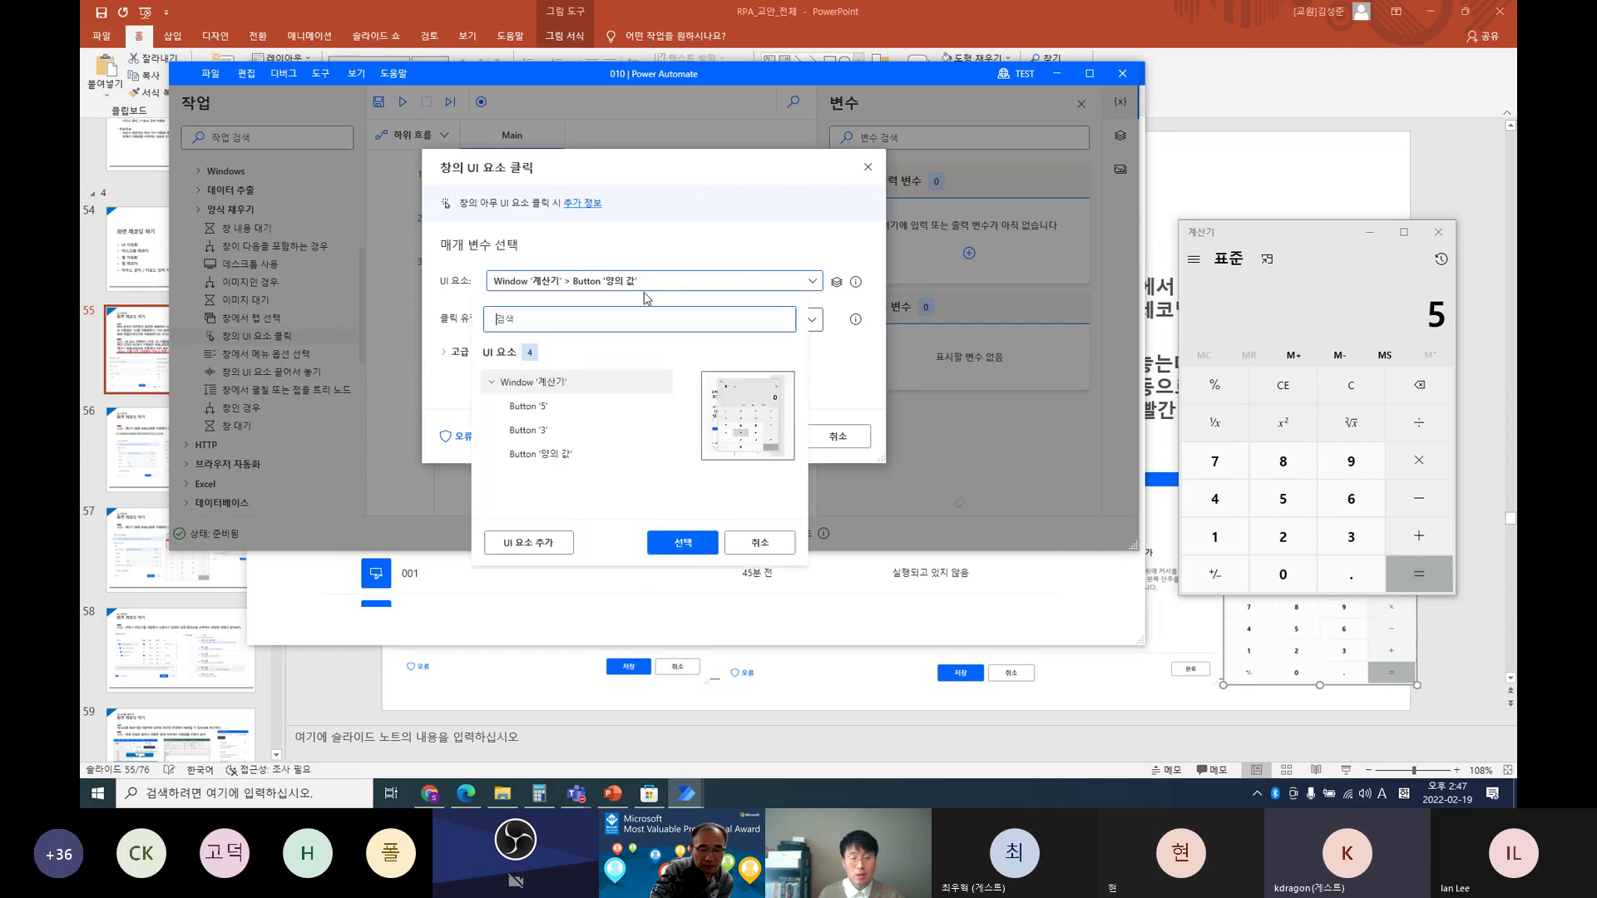
{"action": "left_click", "coordinate": [539, 543]}
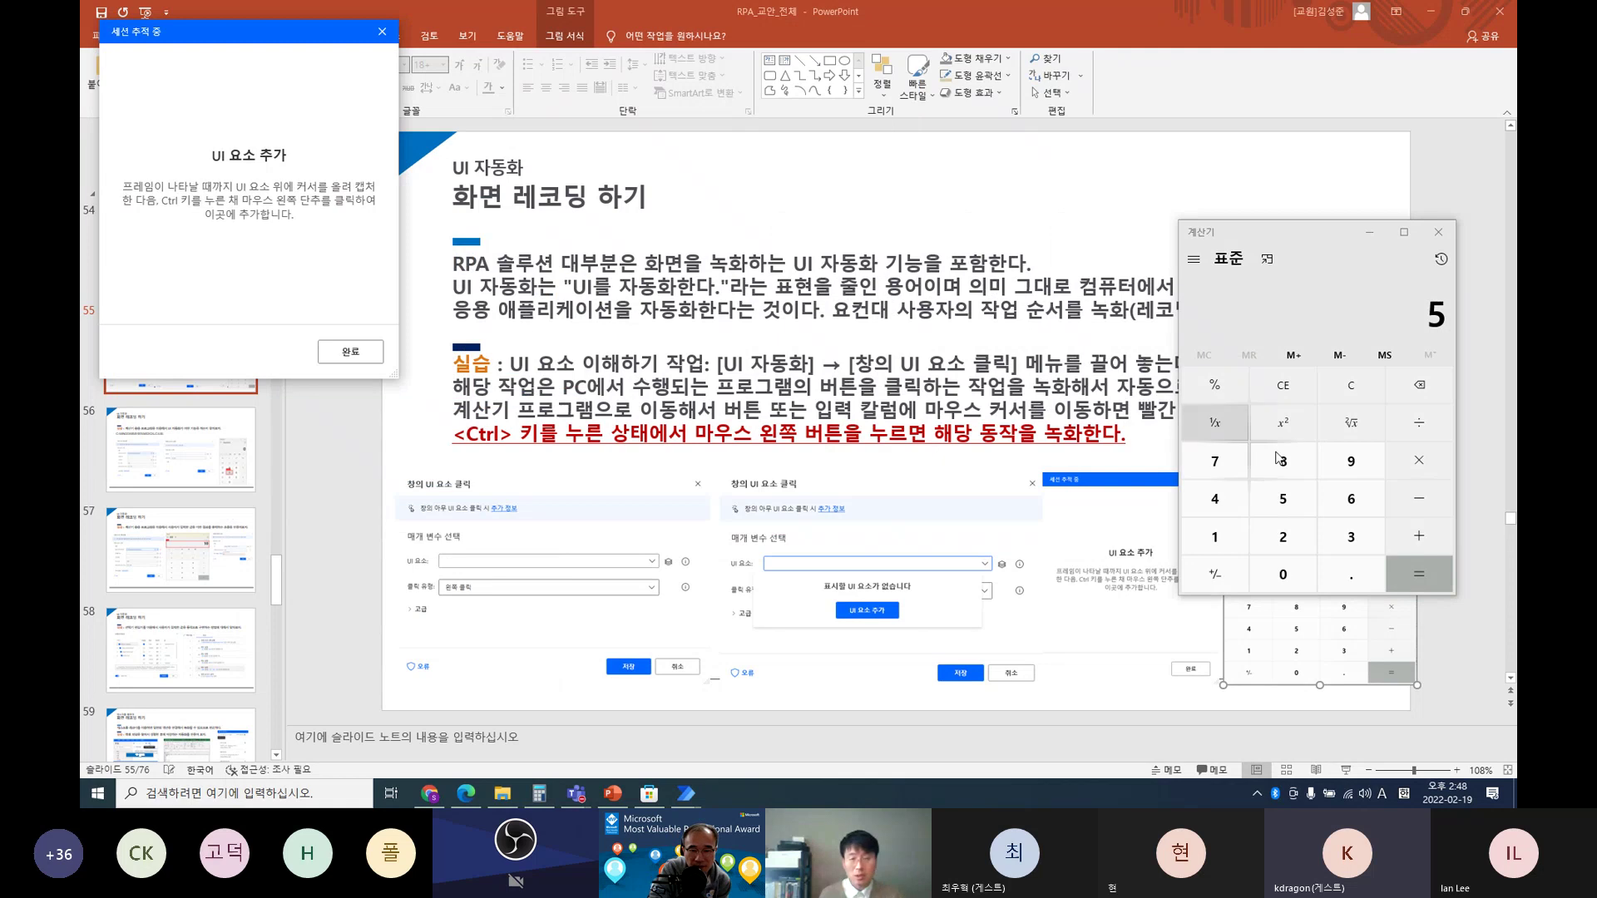
{"action": "left_click", "coordinate": [1419, 574], "text": "ctrl"}
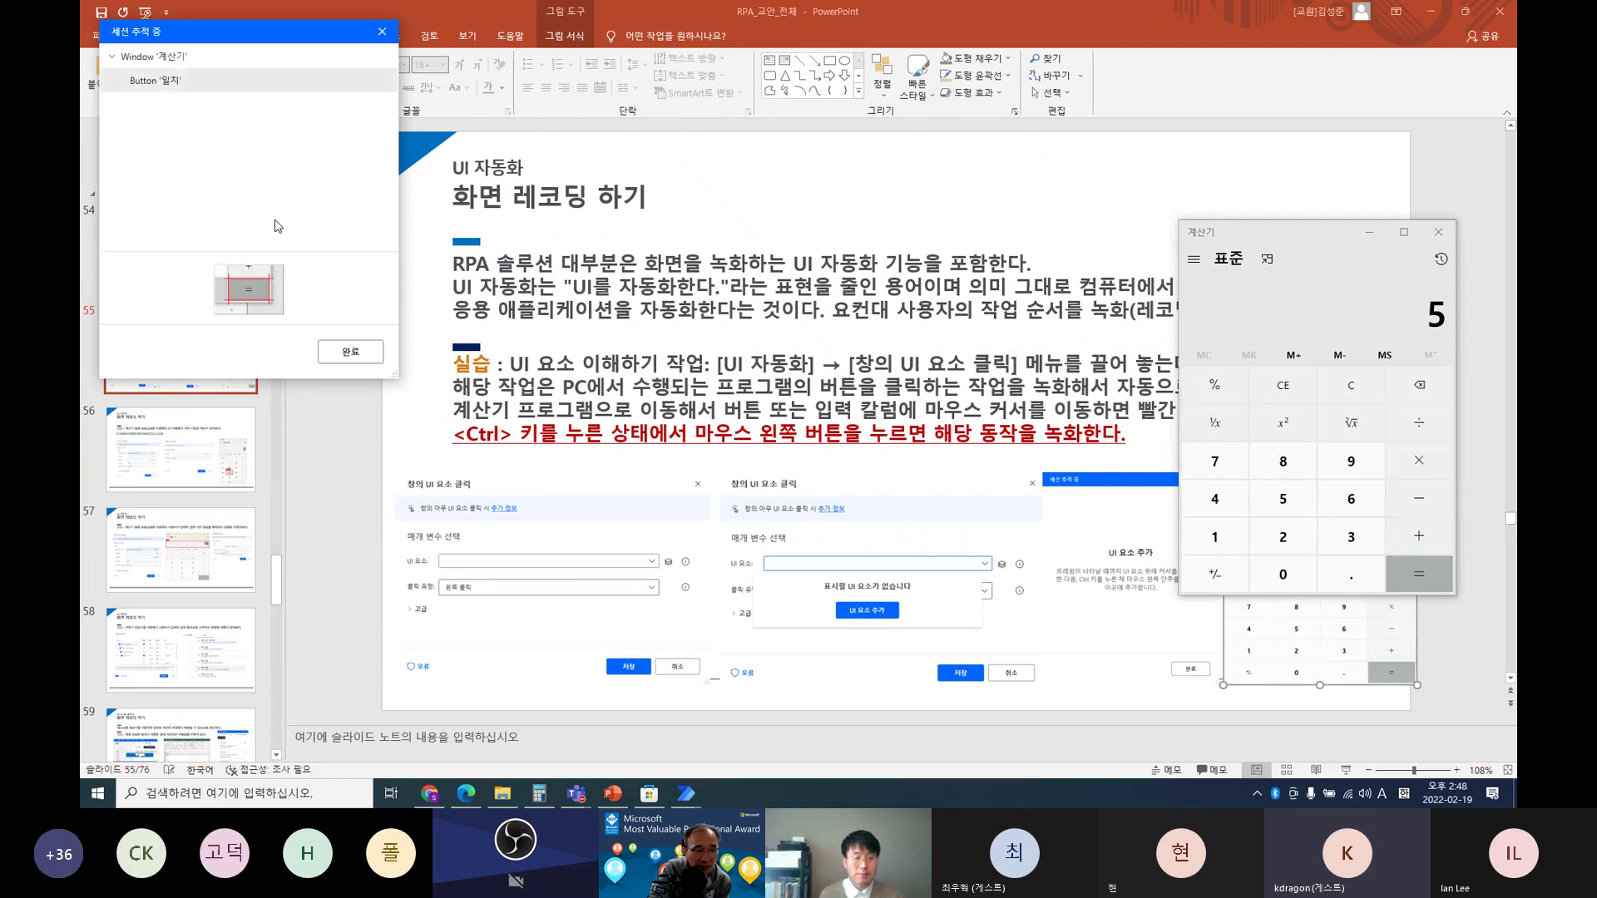
{"action": "left_click", "coordinate": [350, 352]}
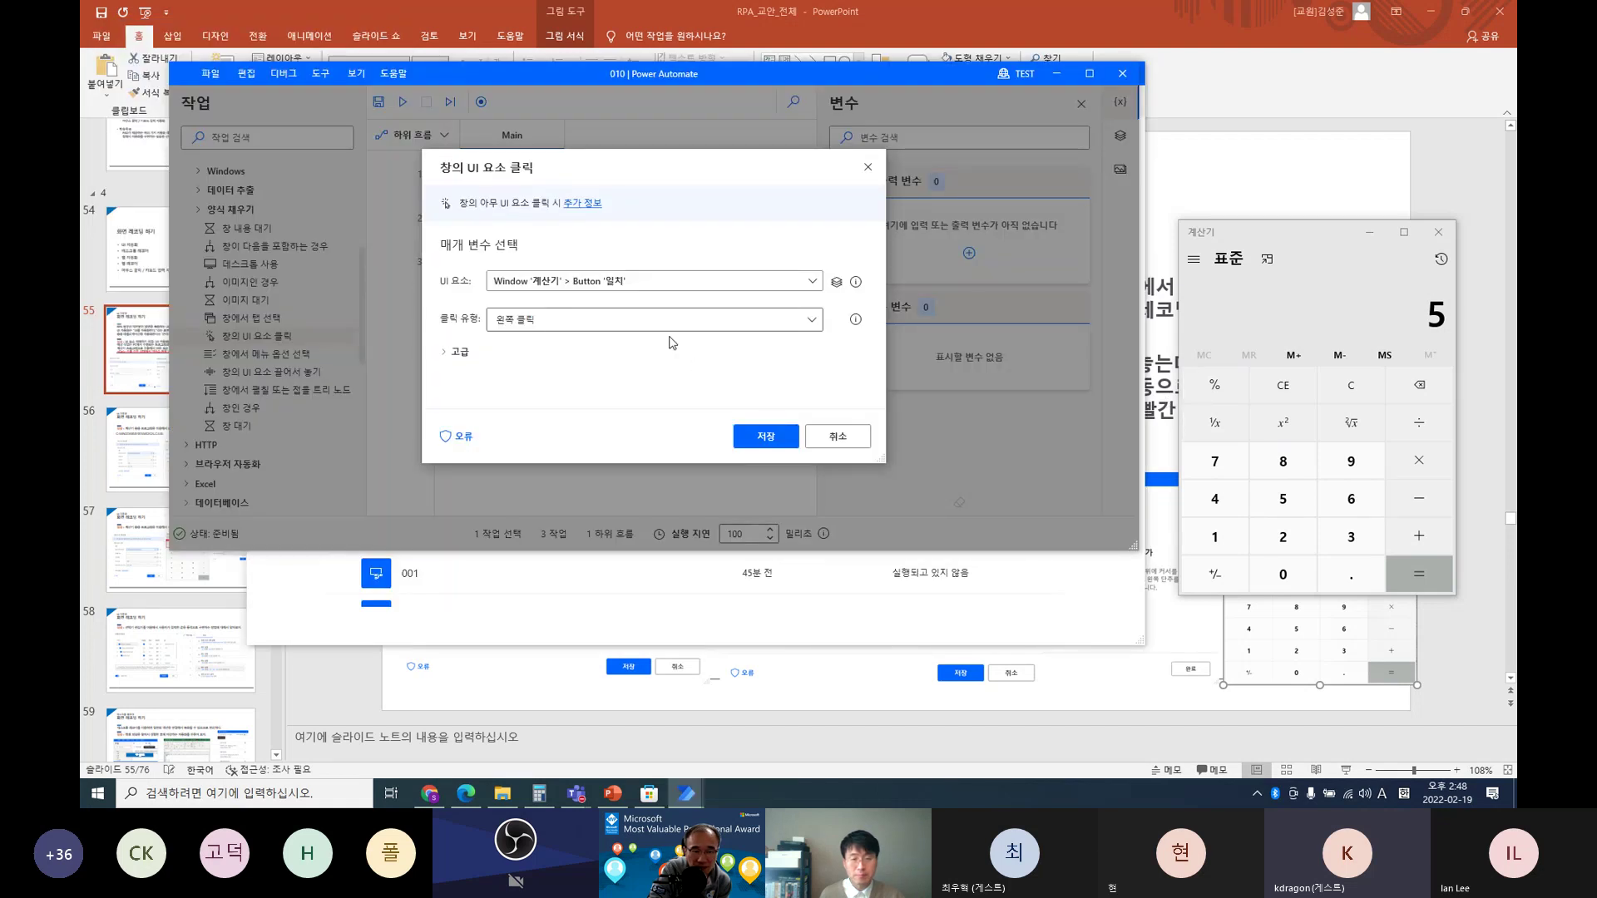
Step: Choose Button '양의 값' as the inserted action's UI element and save the action
{"action": "left_click", "coordinate": [640, 281]}
{"action": "left_click", "coordinate": [565, 455]}
{"action": "left_click", "coordinate": [694, 541]}
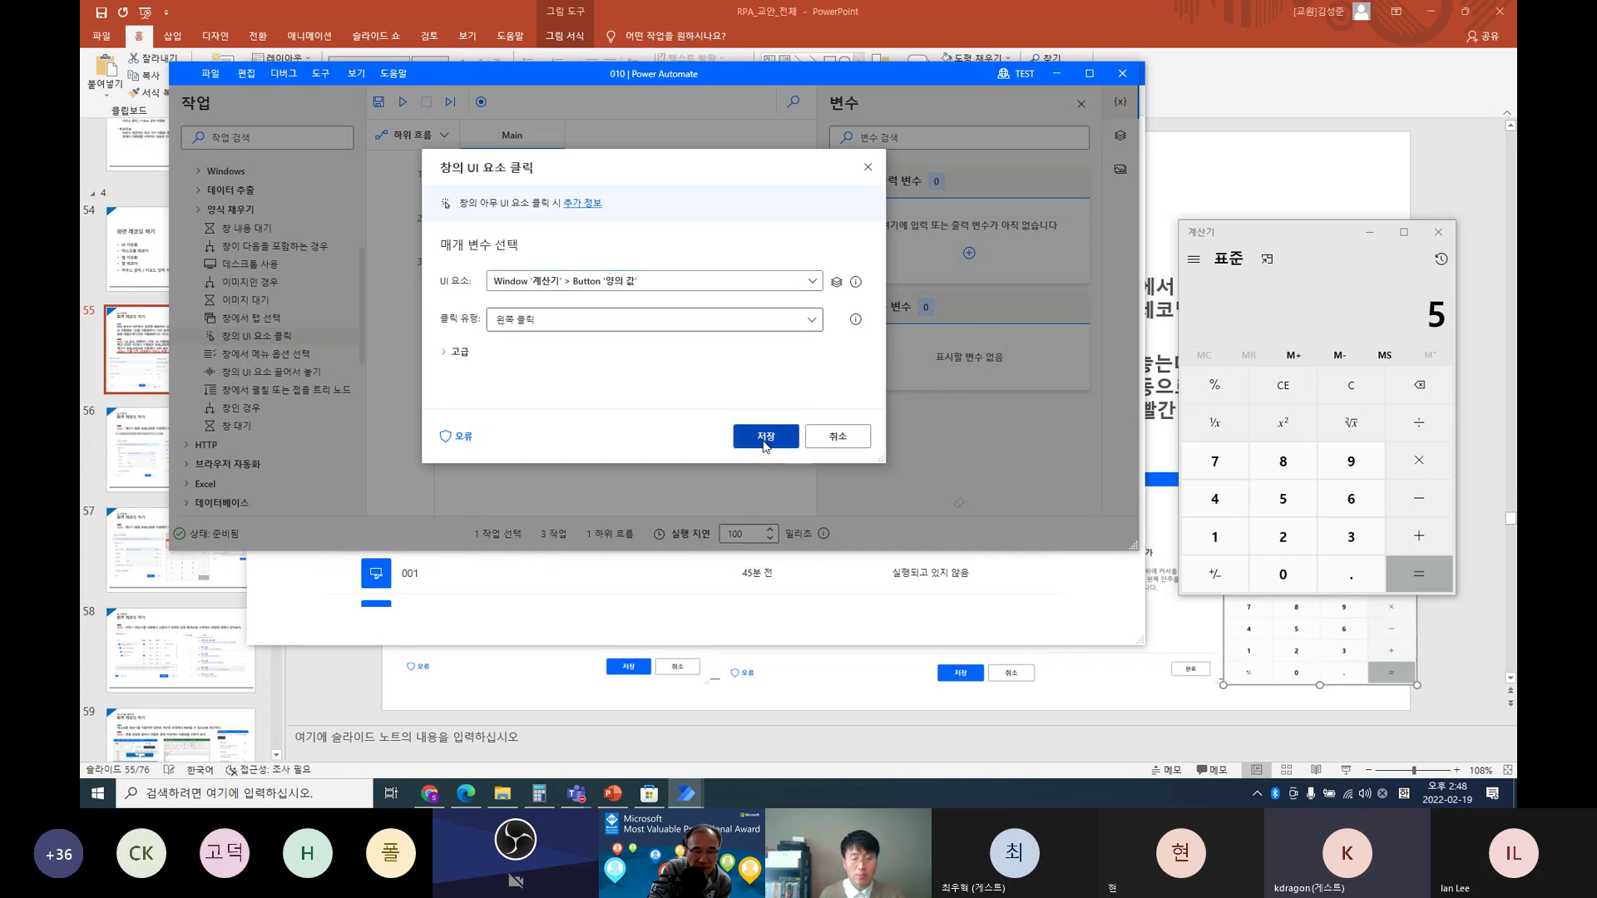
{"action": "left_click", "coordinate": [764, 441]}
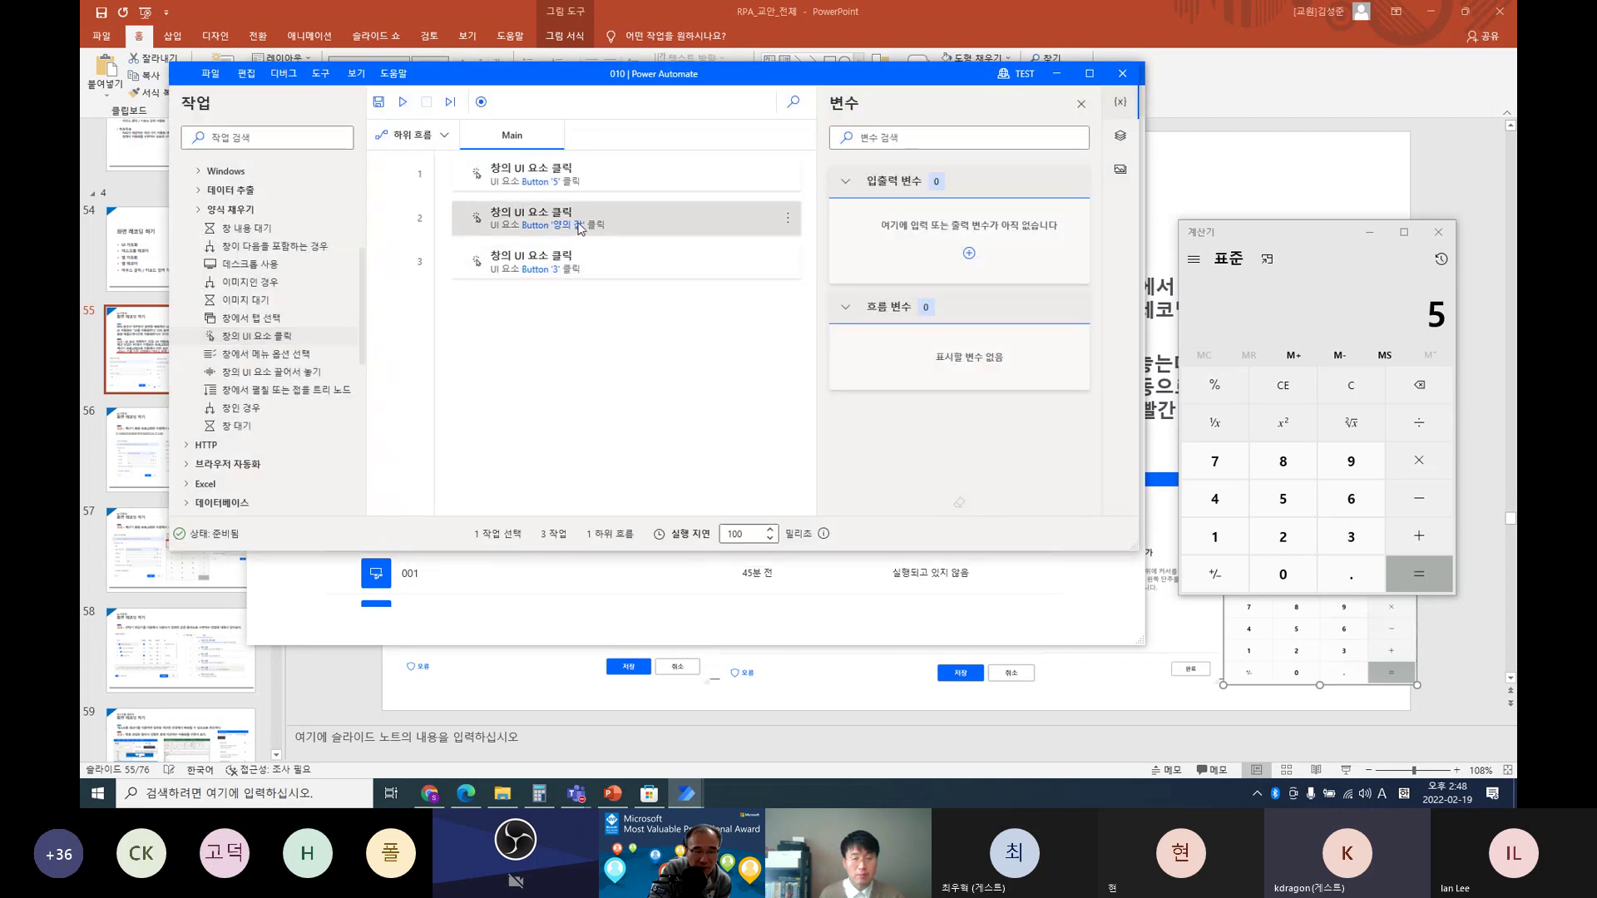
Step: Add a 창의 UI 요소 클릭 action at the end of the flow with Button '일치' as its UI element and save it
{"action": "left_click_drag", "start_coordinate": [262, 341], "coordinate": [651, 416]}
{"action": "left_click", "coordinate": [707, 281]}
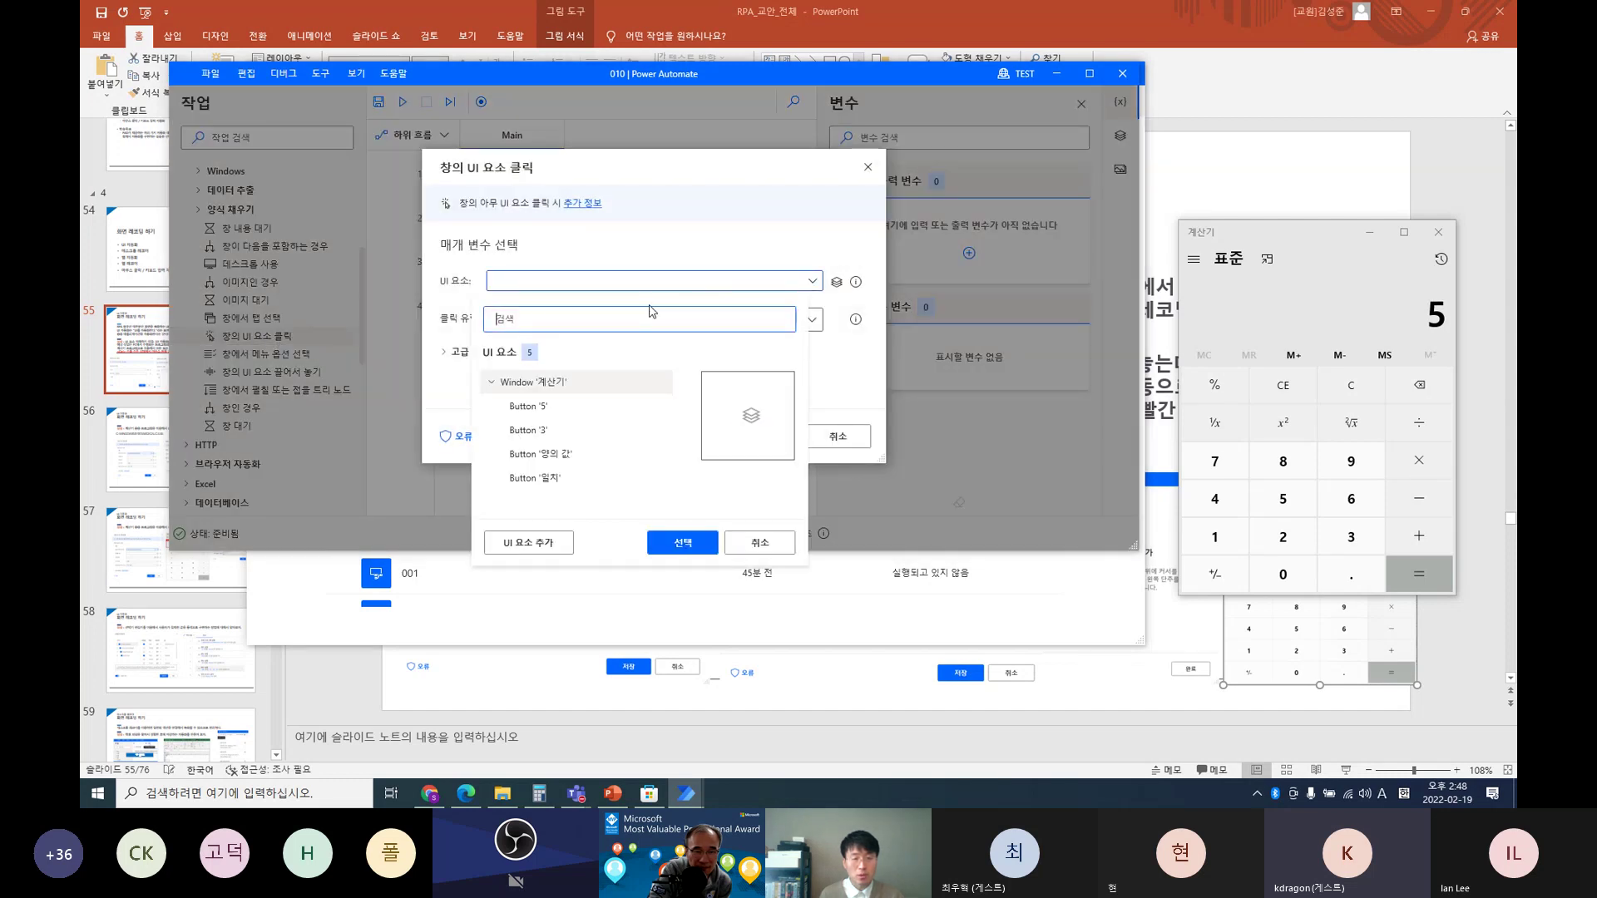
{"action": "left_click", "coordinate": [535, 478]}
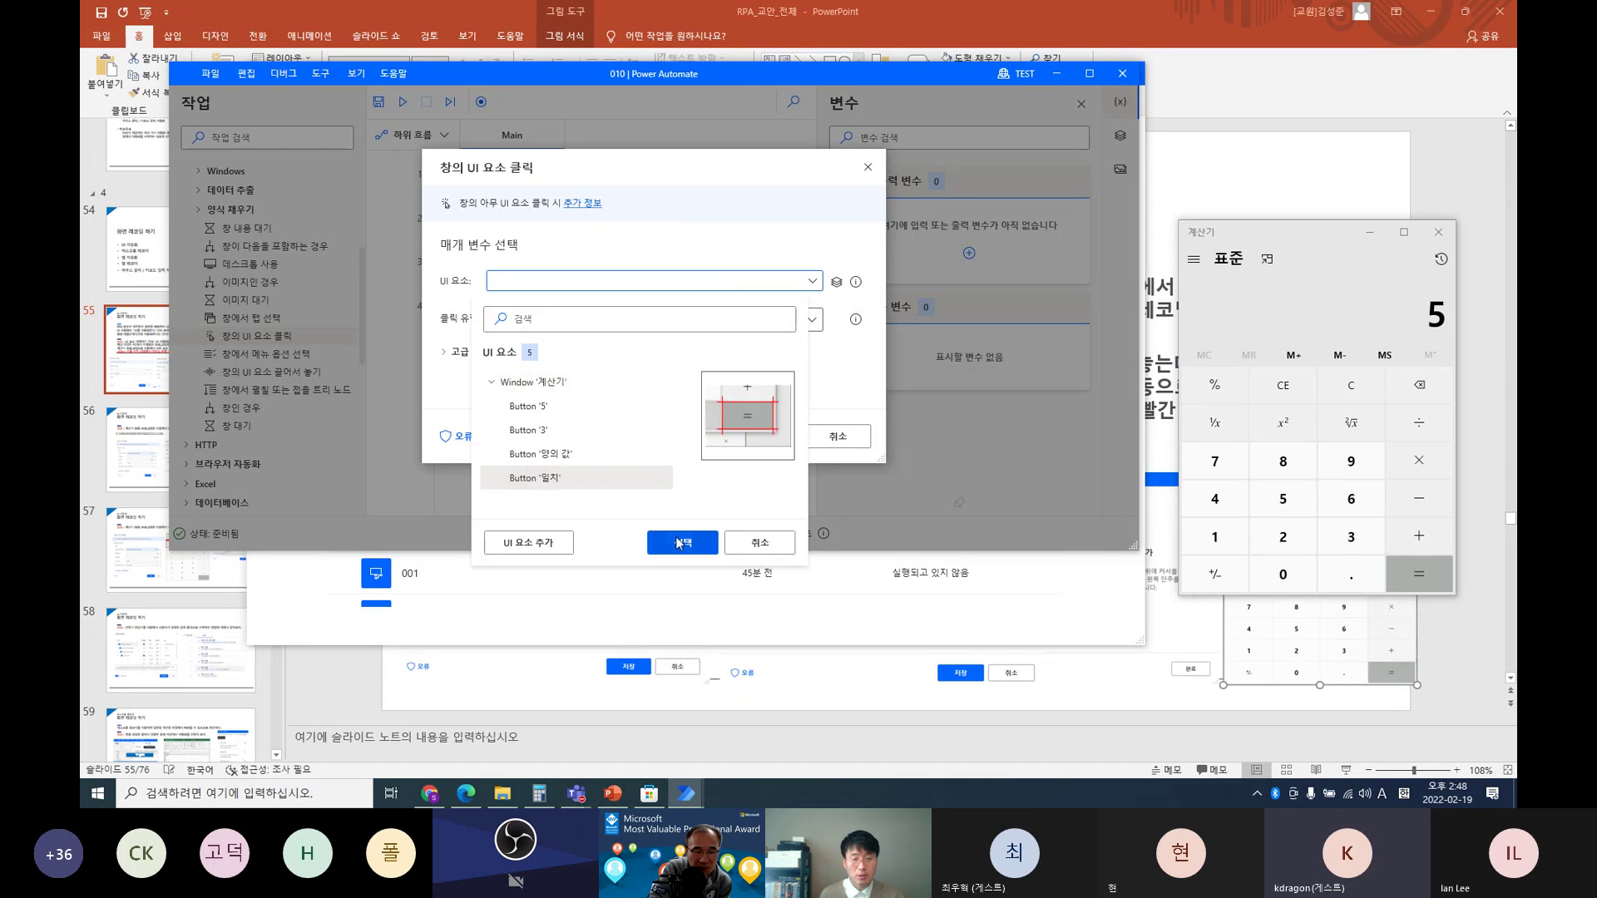
{"action": "left_click", "coordinate": [680, 542]}
{"action": "left_click", "coordinate": [739, 436]}
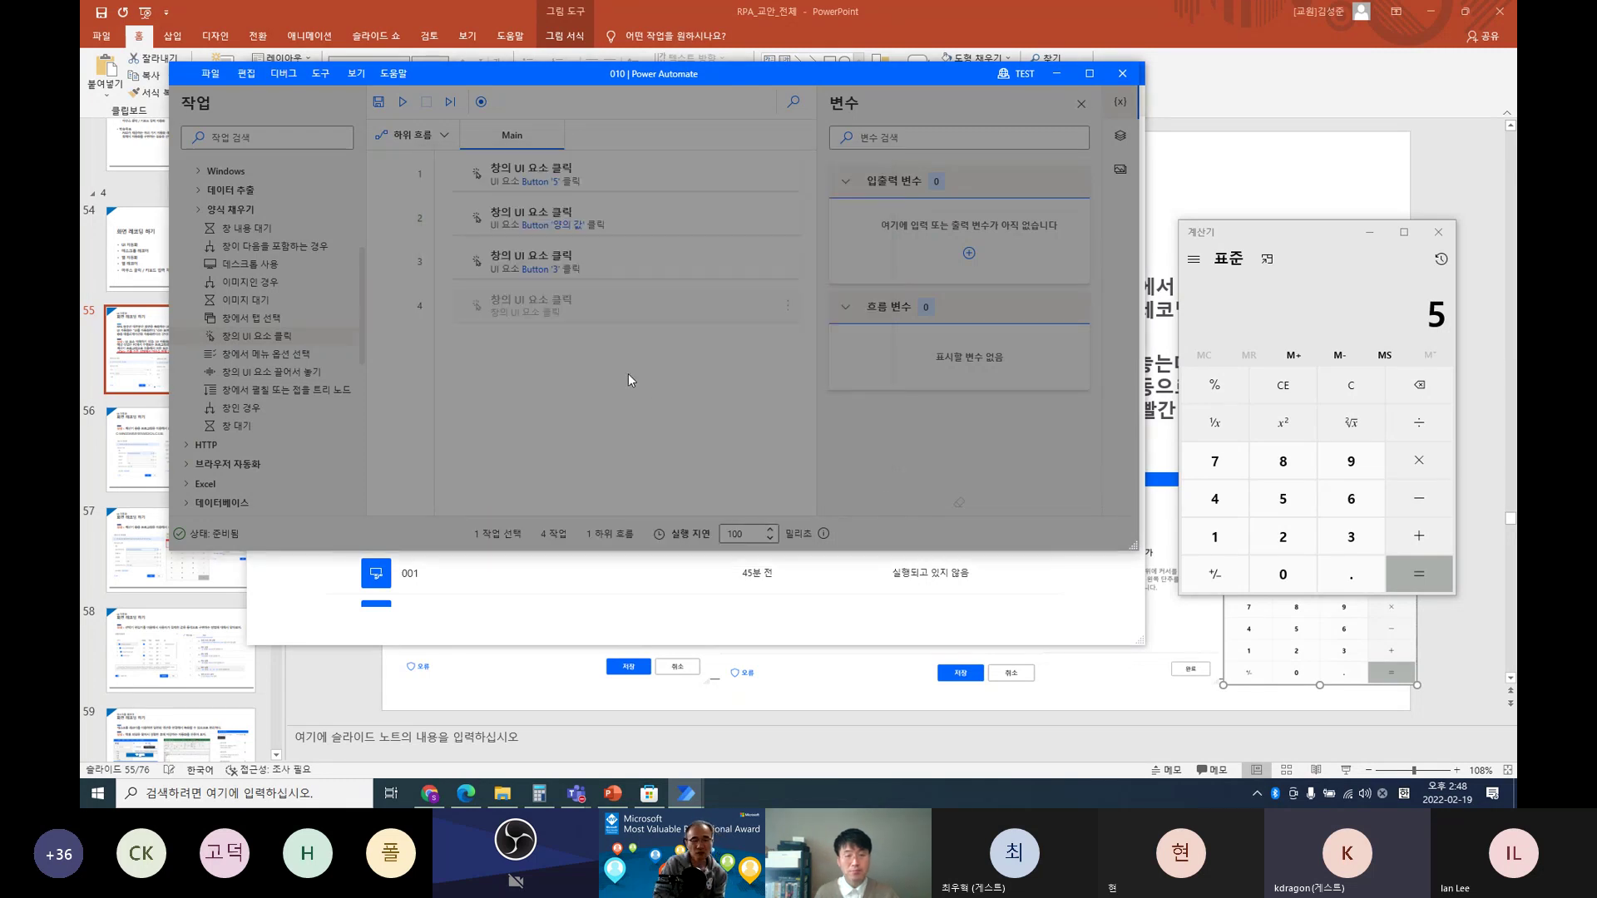
Step: Clear the calculator's entry and run the flow
{"action": "left_click", "coordinate": [1283, 385]}
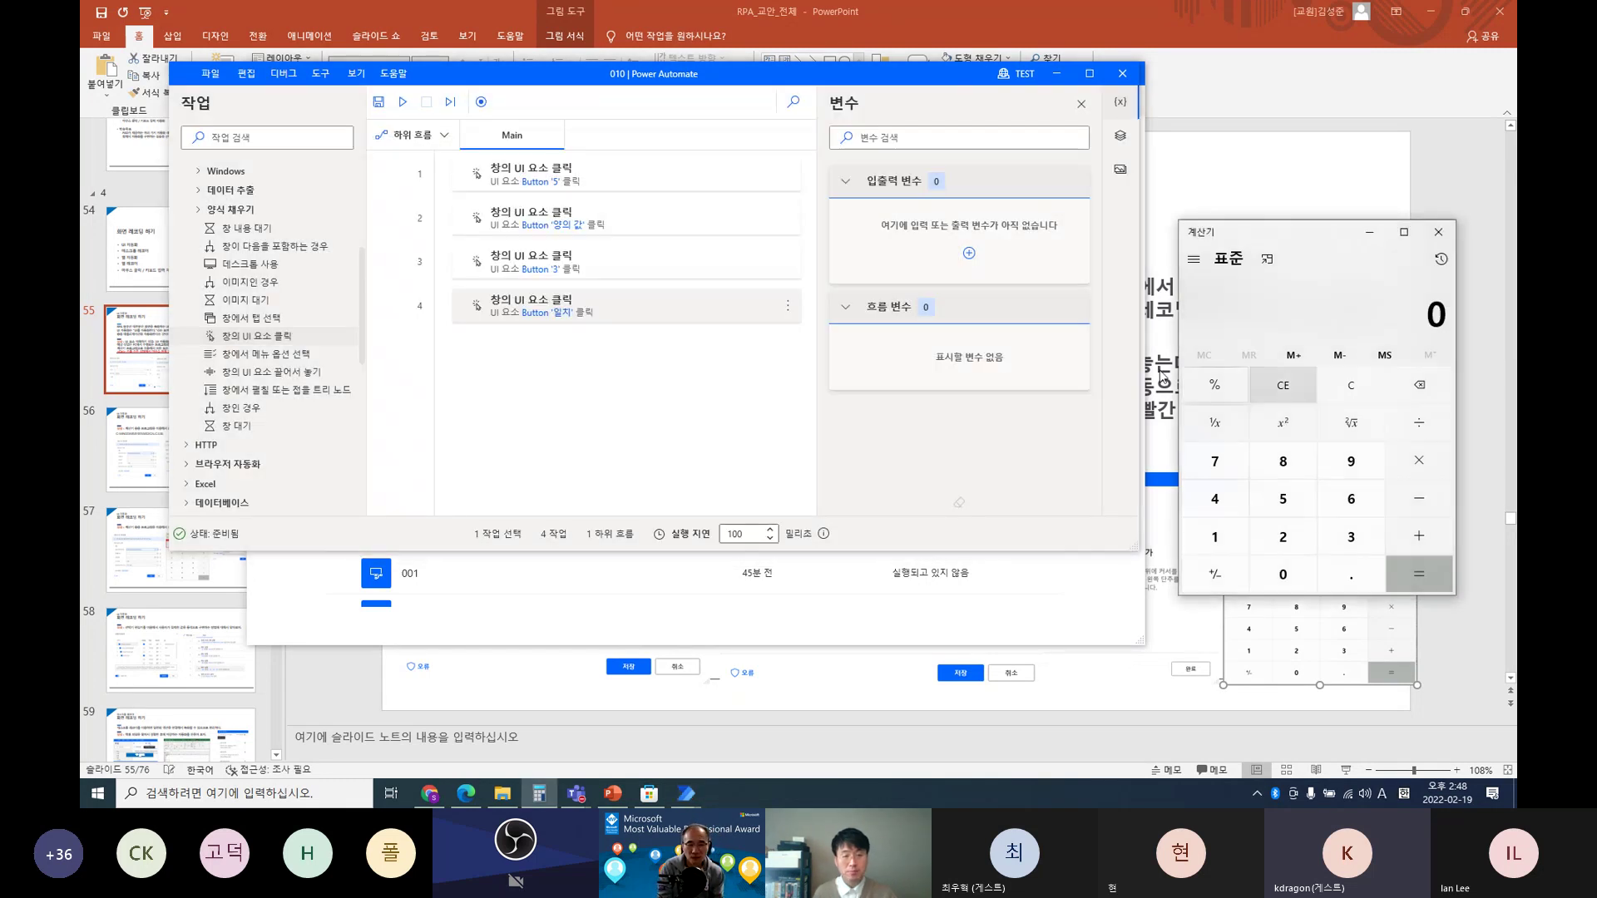
{"action": "left_click", "coordinate": [403, 101]}
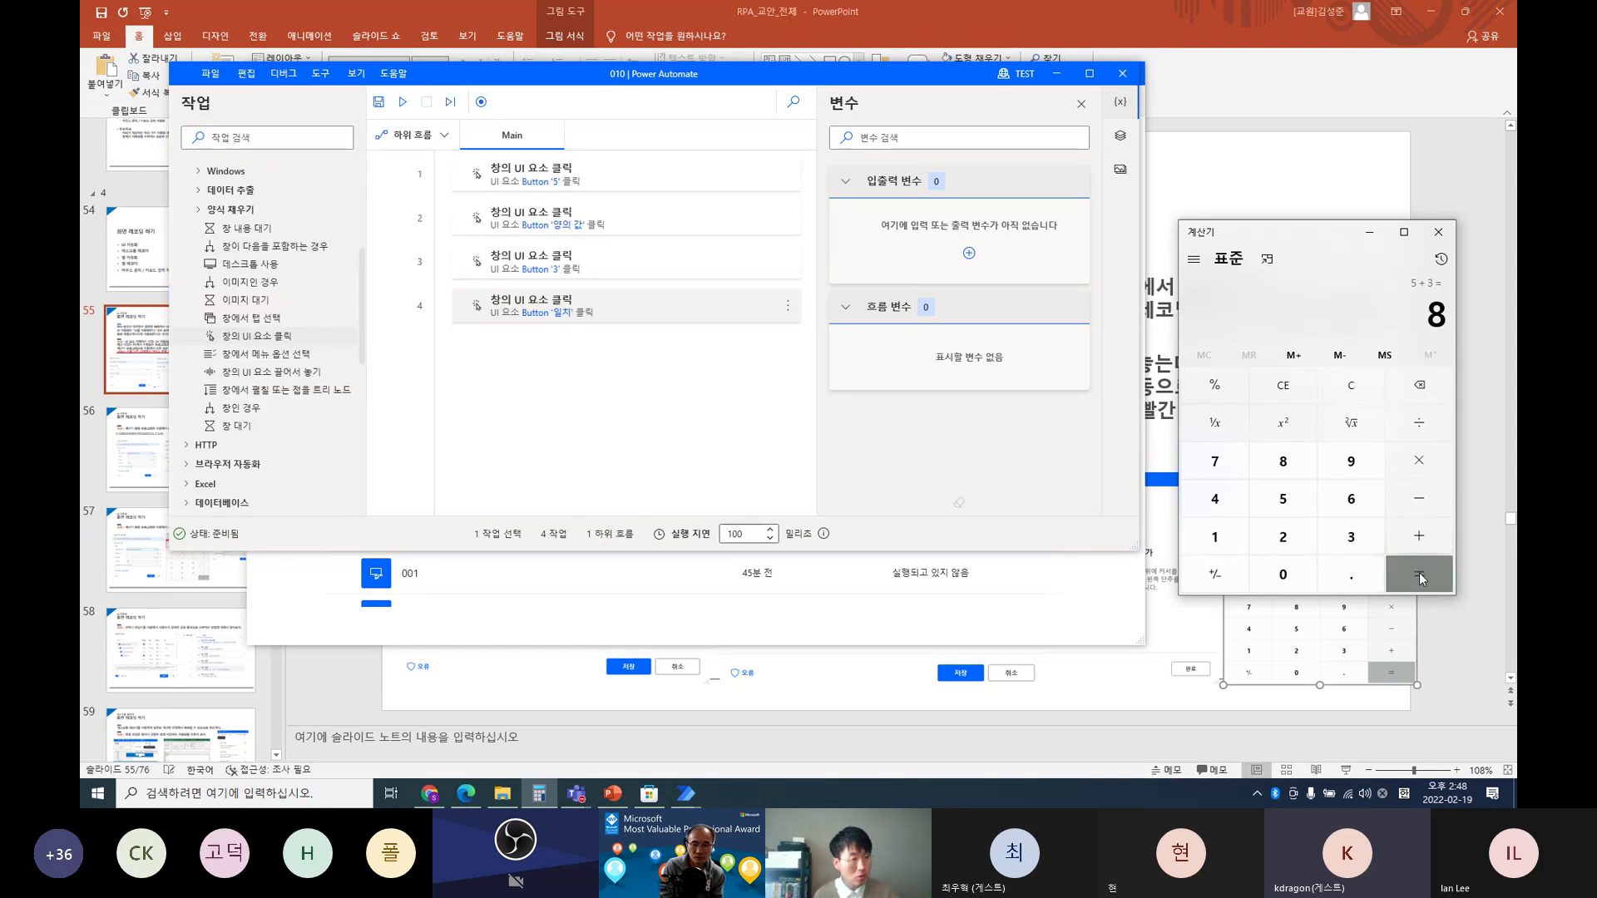
{"action": "left_click", "coordinate": [724, 388]}
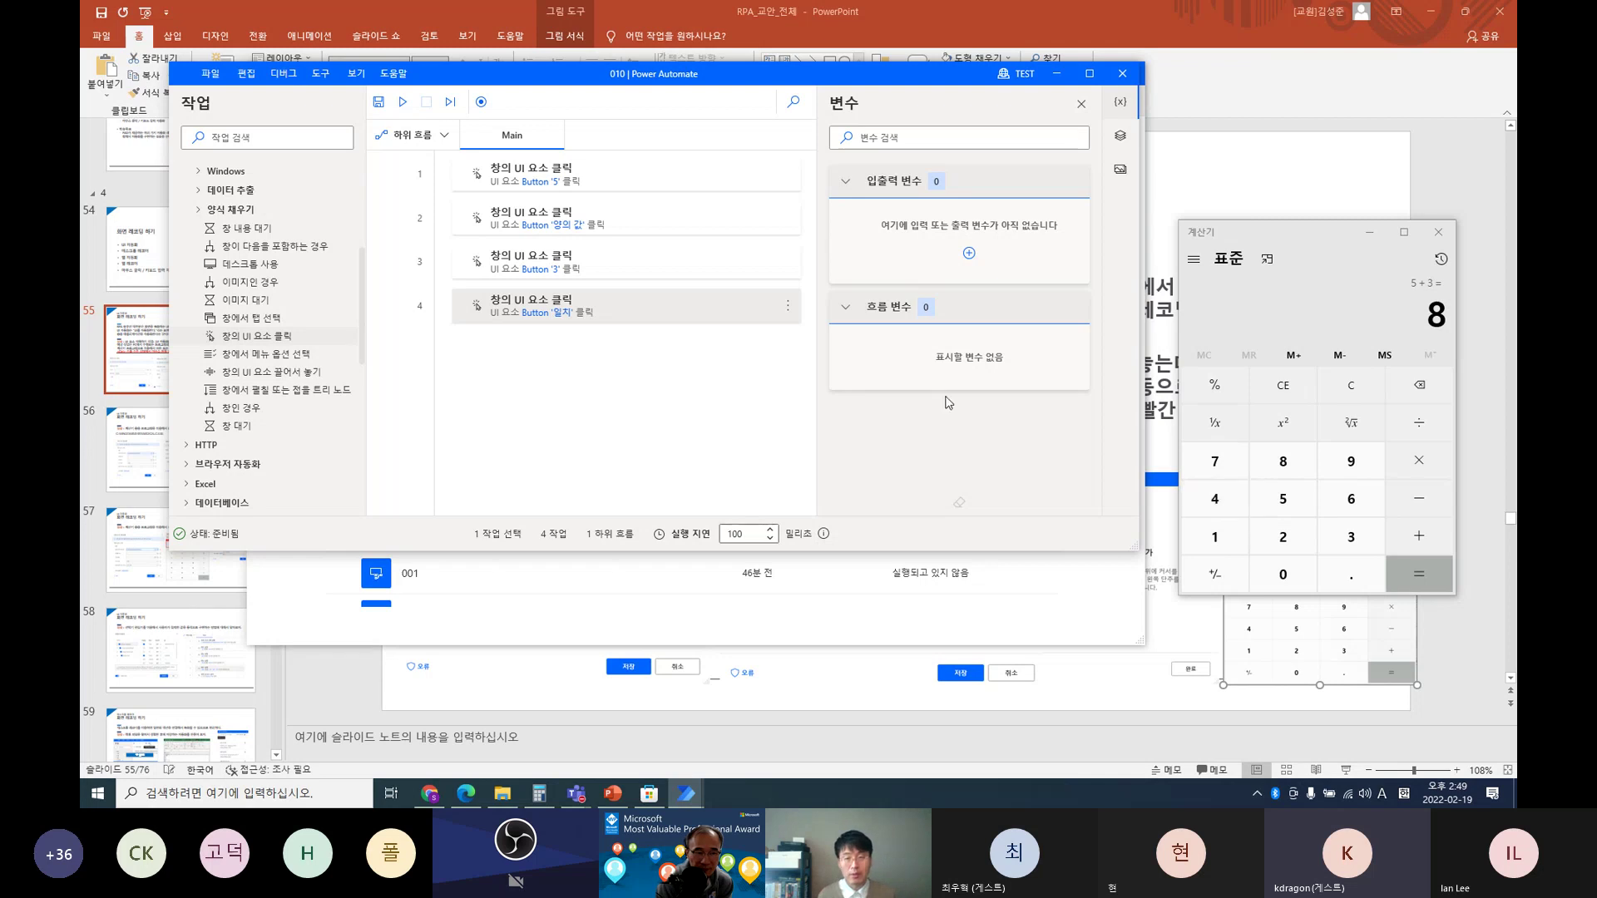
Step: Delete the flow's last three actions, keeping only the Button '5' one, and clear the calculator
{"action": "left_click", "coordinate": [596, 220], "text": "shift"}
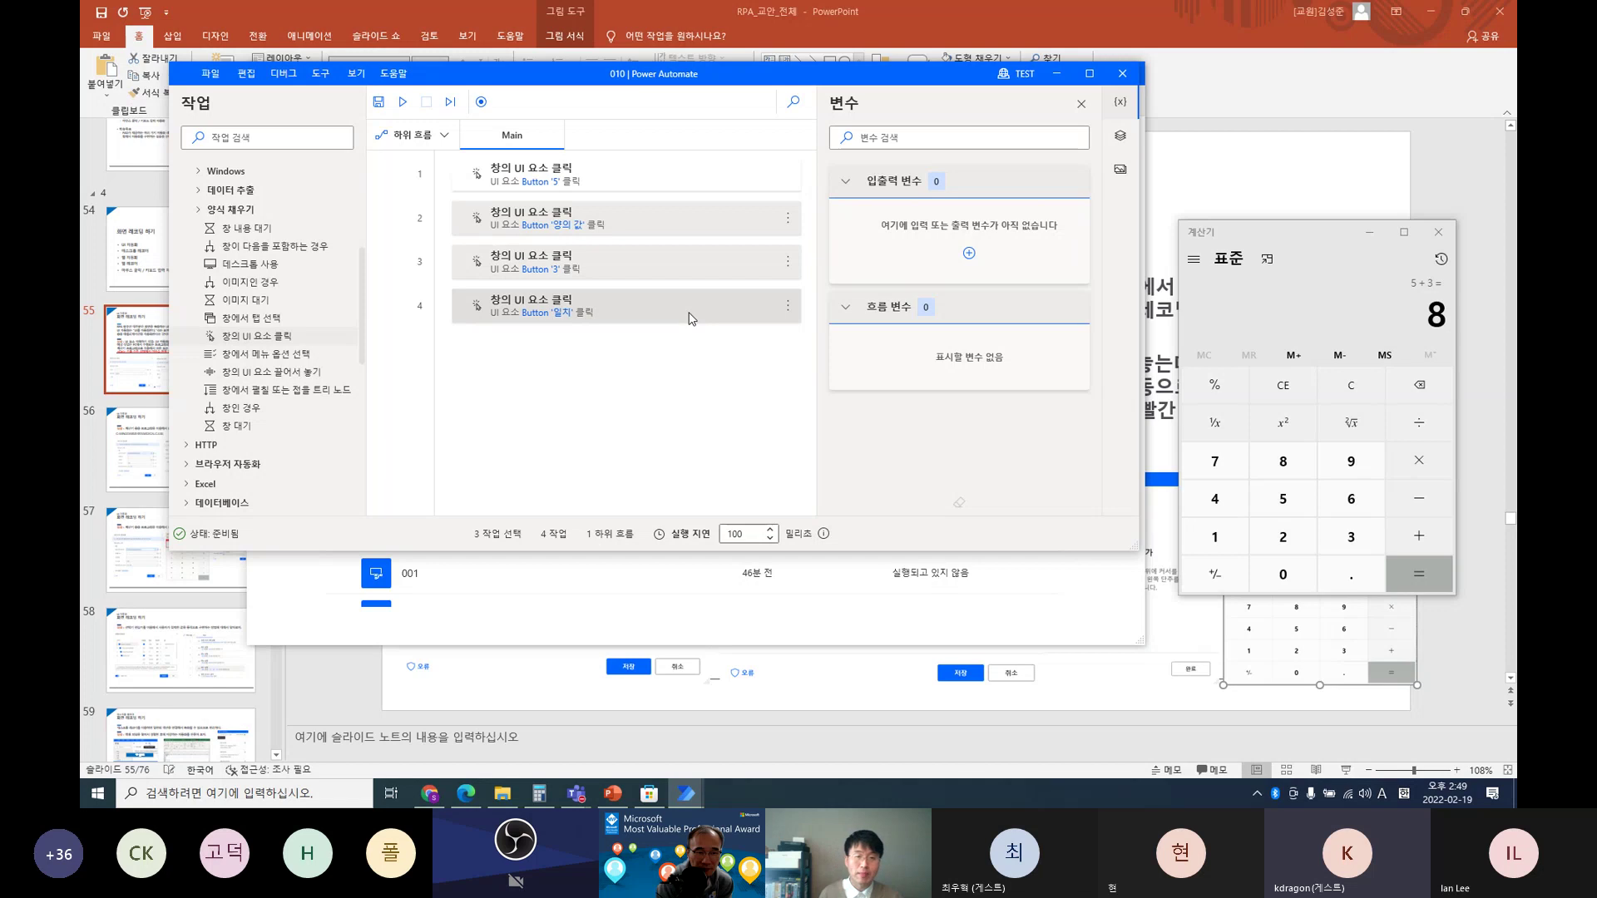
{"action": "key", "text": "Delete"}
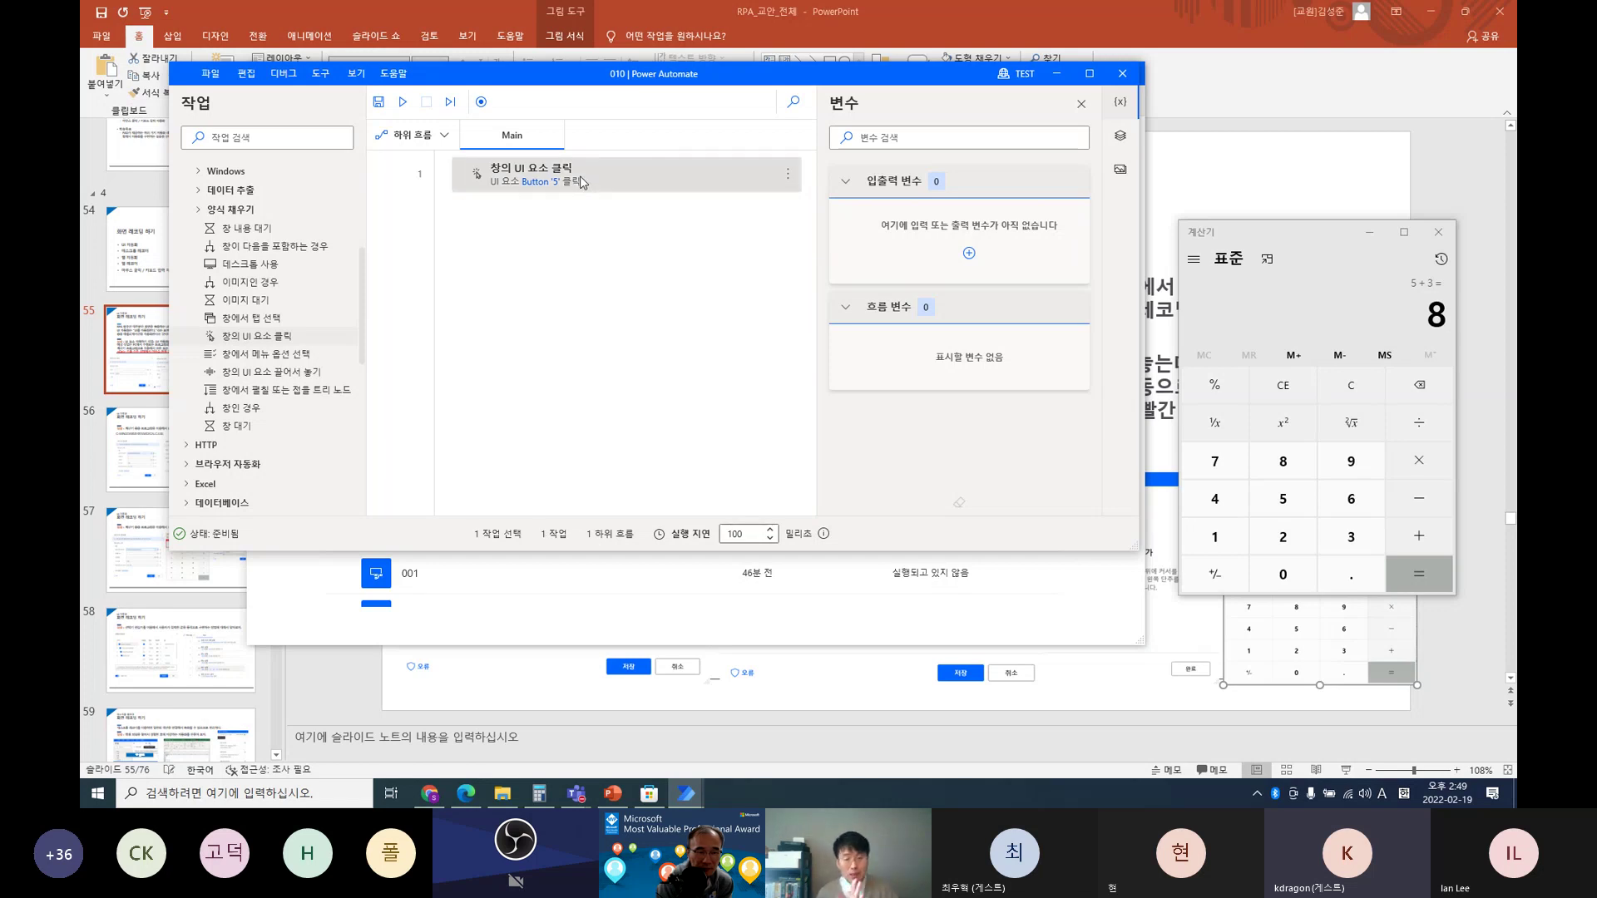
{"action": "left_click", "coordinate": [1352, 389]}
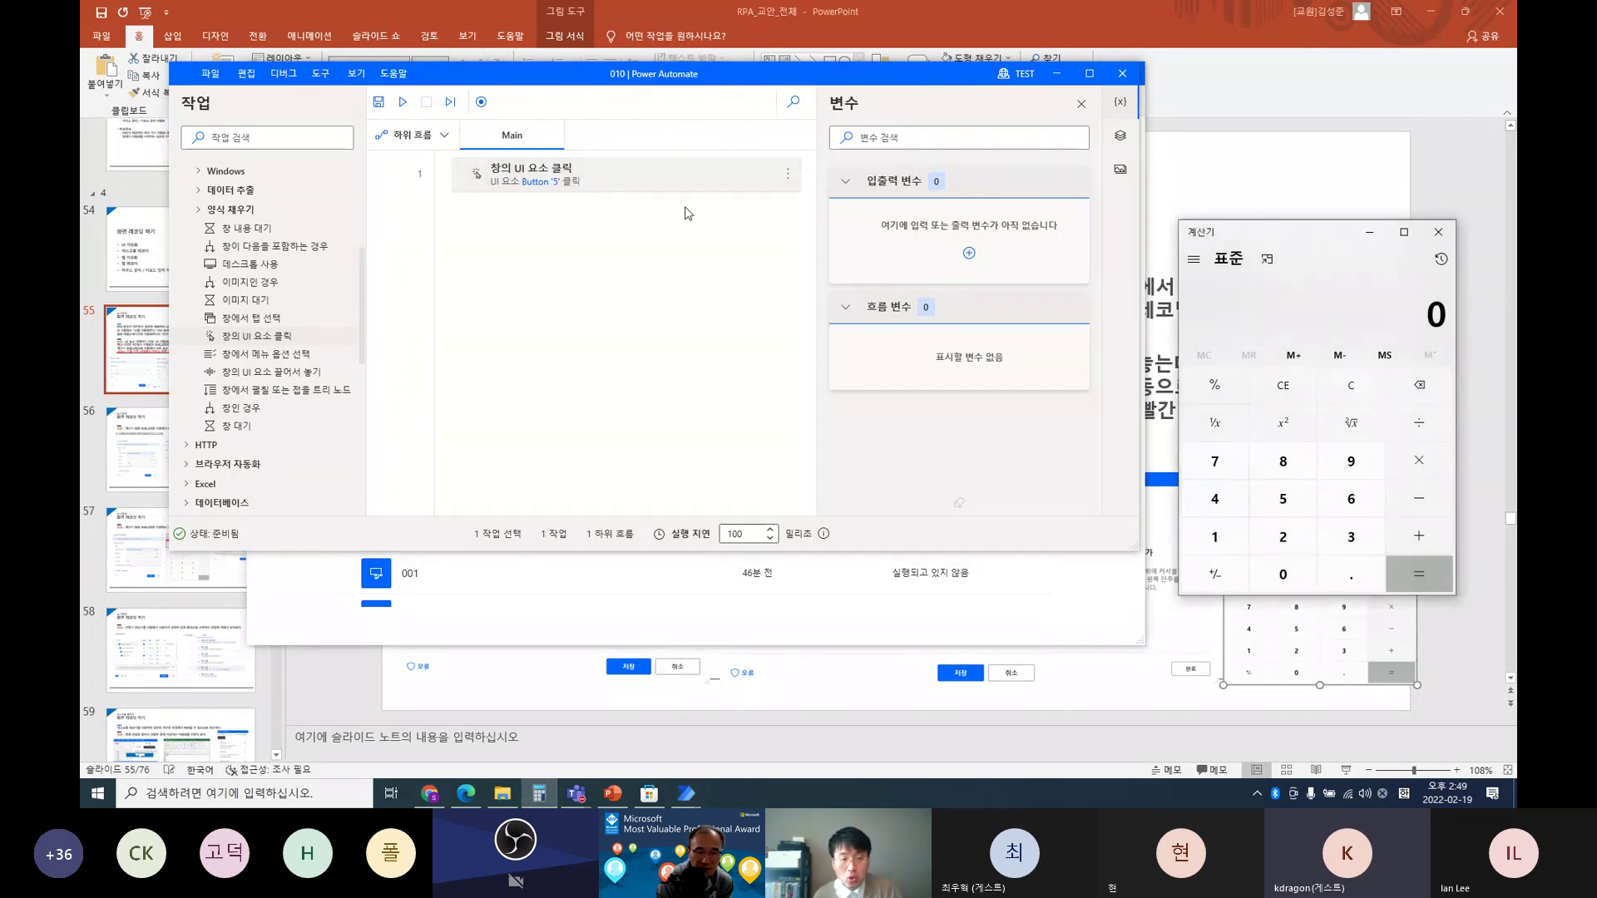
{"action": "left_click", "coordinate": [625, 171]}
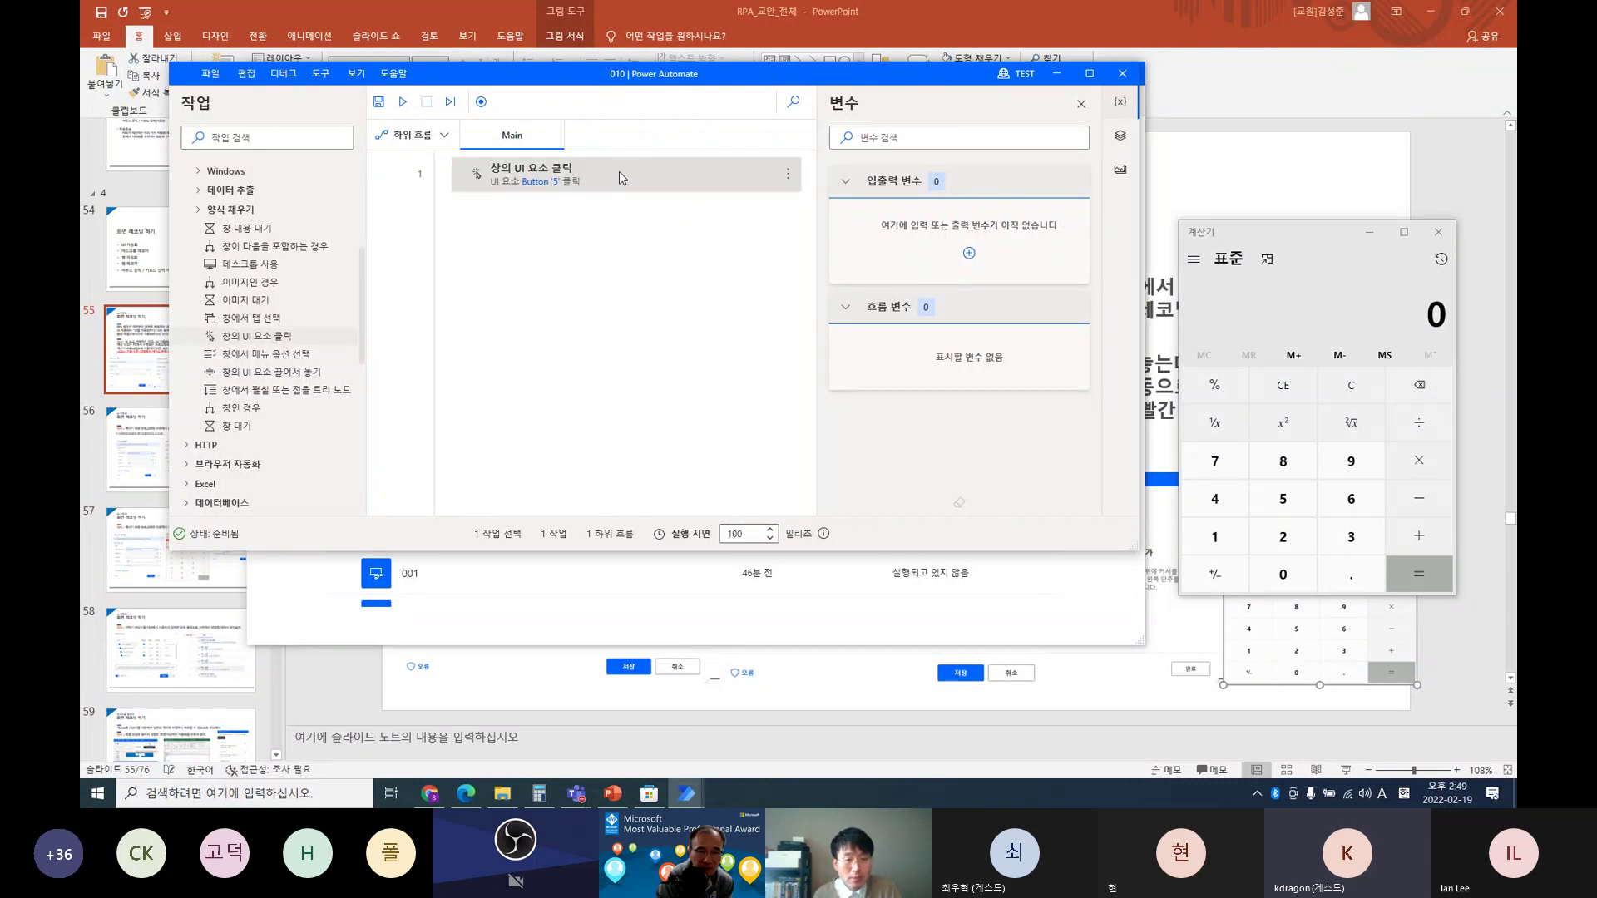
{"action": "left_click", "coordinate": [788, 175]}
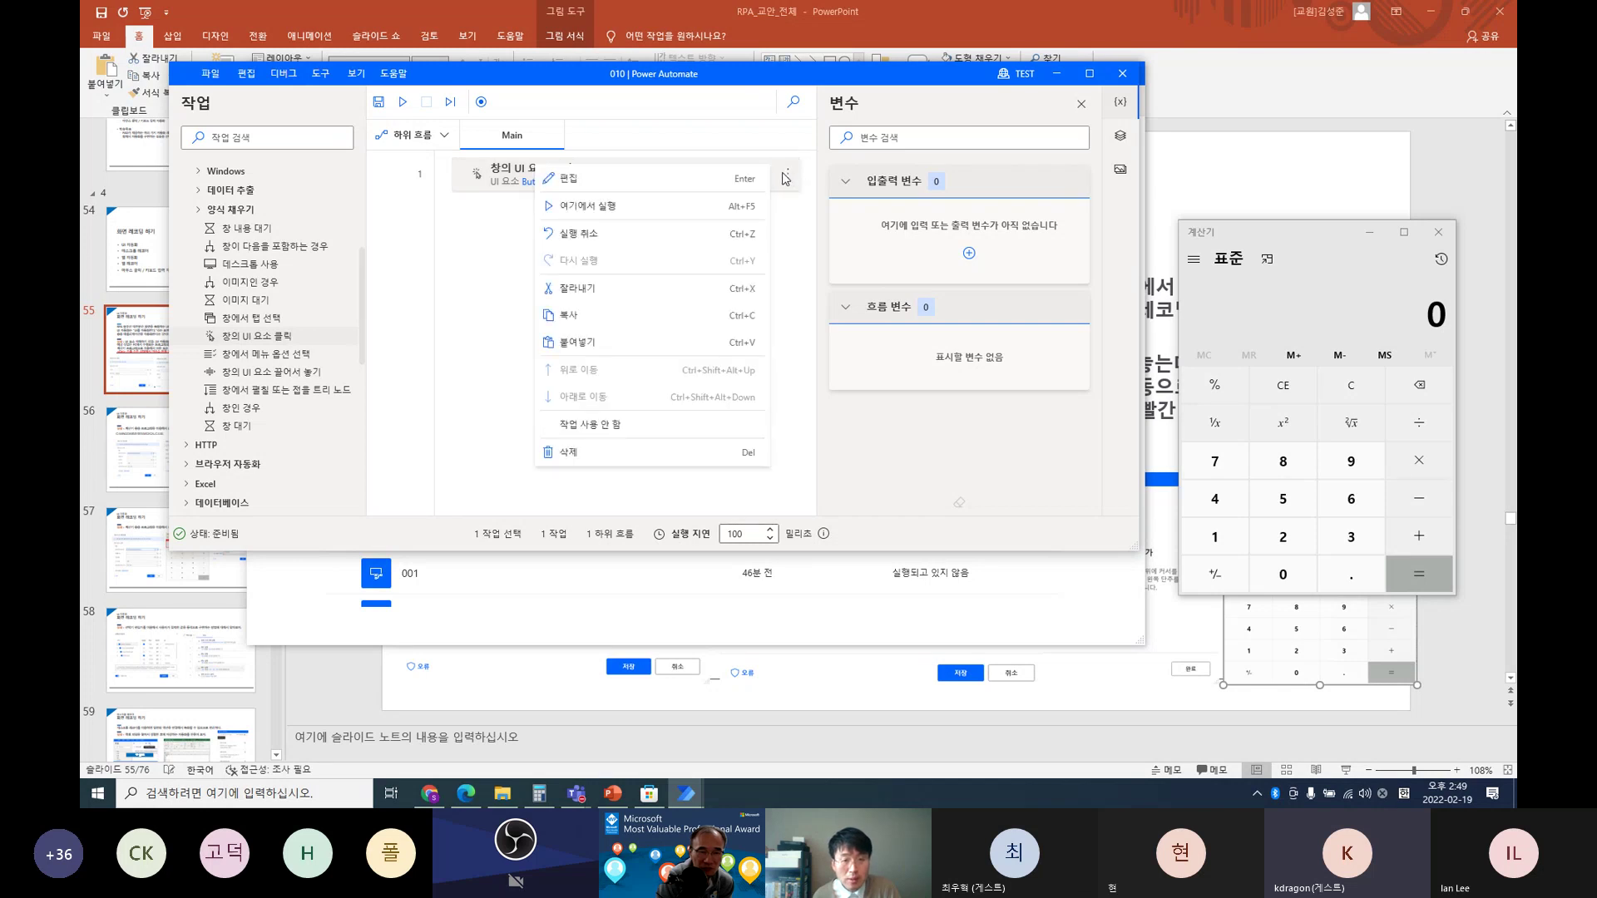
{"action": "left_click", "coordinate": [785, 177]}
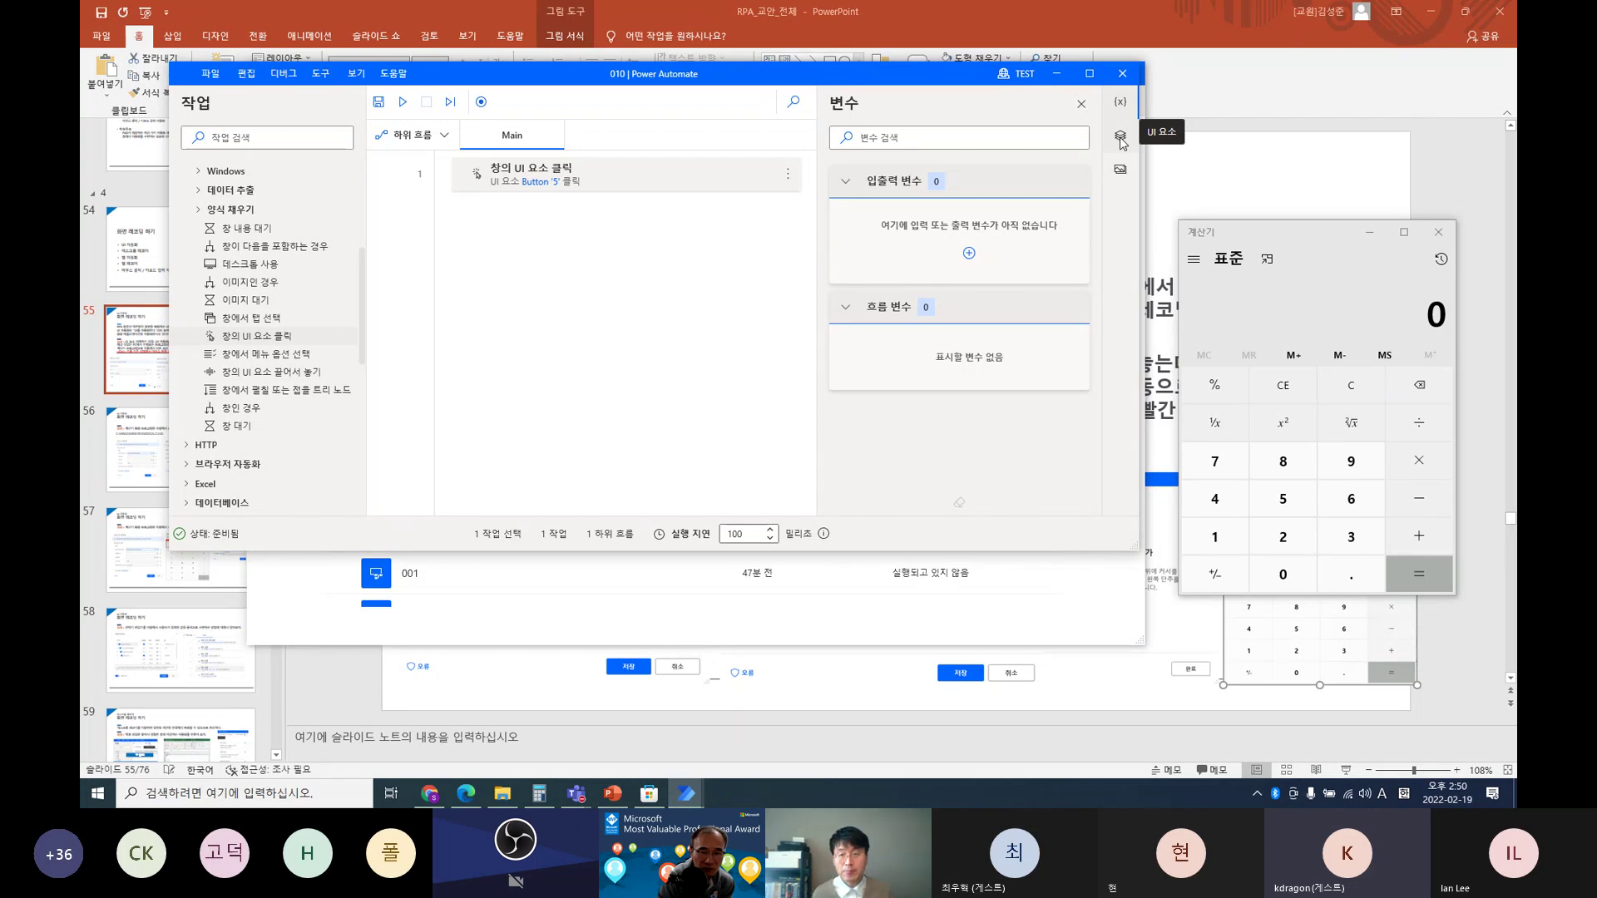
{"action": "key", "text": "ctrl"}
{"action": "key", "text": "ctrl"}
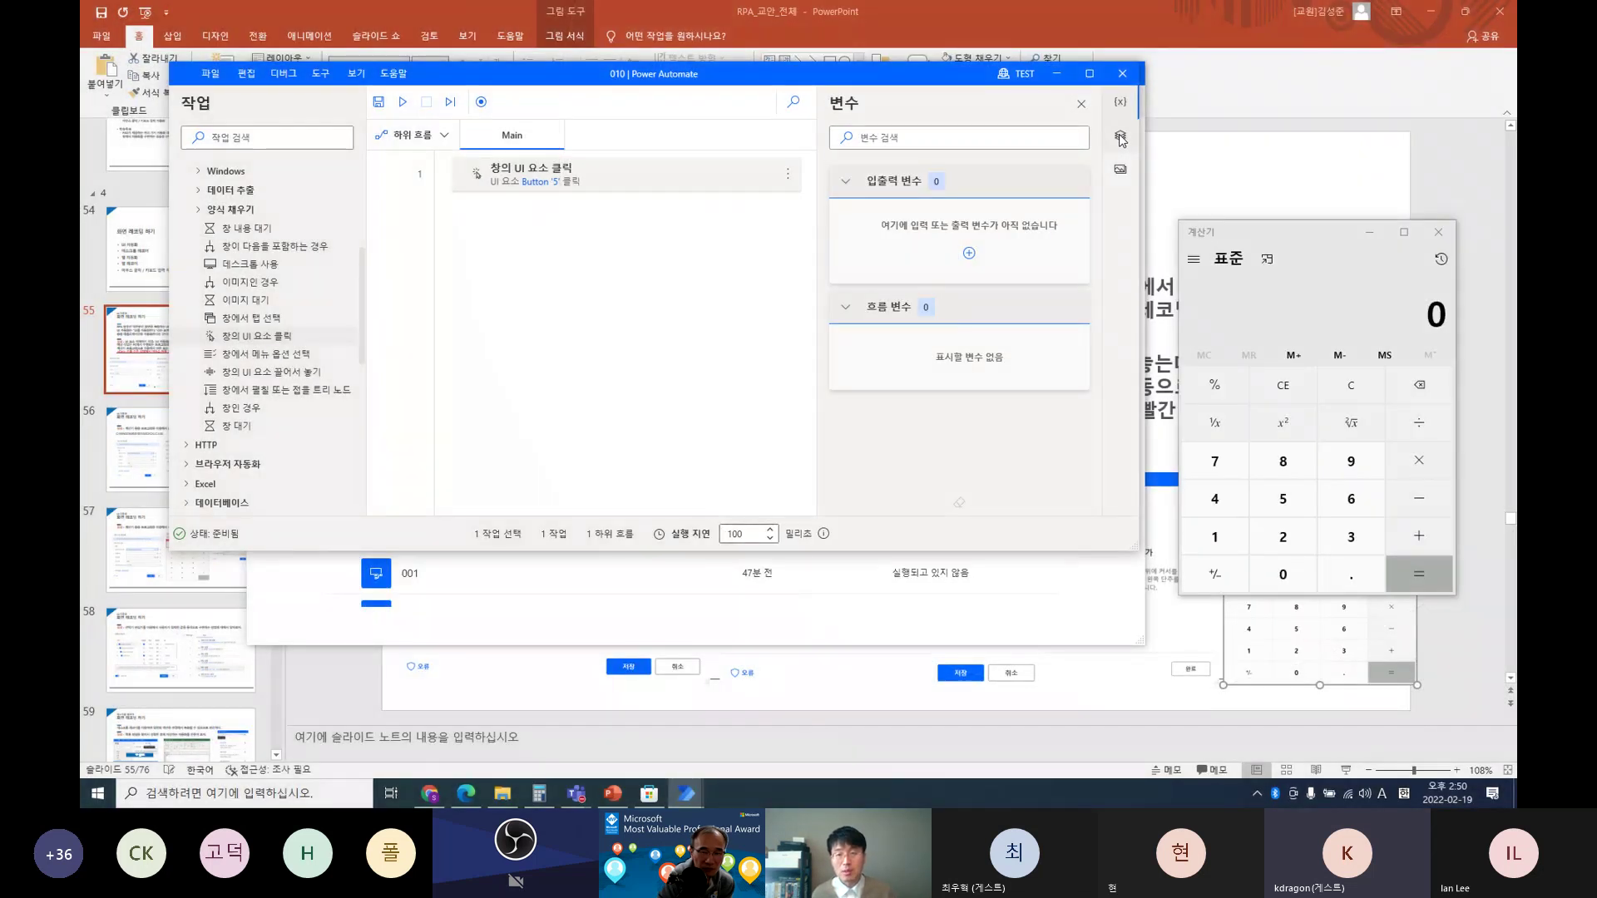
Step: Show the flow's UI elements, preview Button '5' and Button '3', and remove the unused UI elements
{"action": "left_click", "coordinate": [1120, 138]}
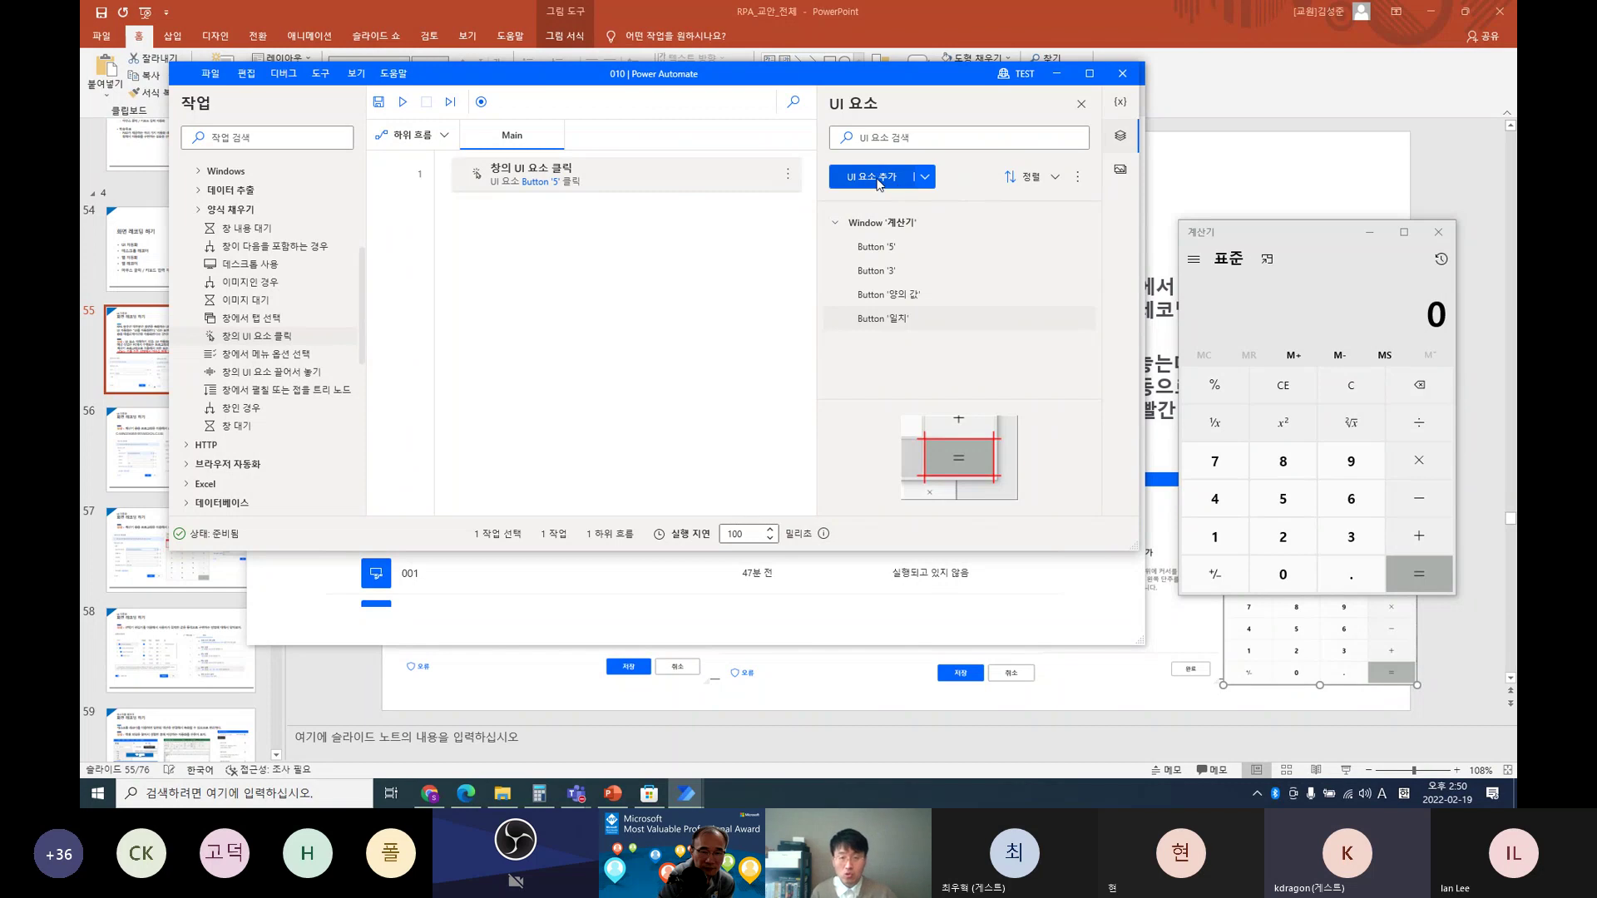
{"action": "left_click", "coordinate": [881, 251]}
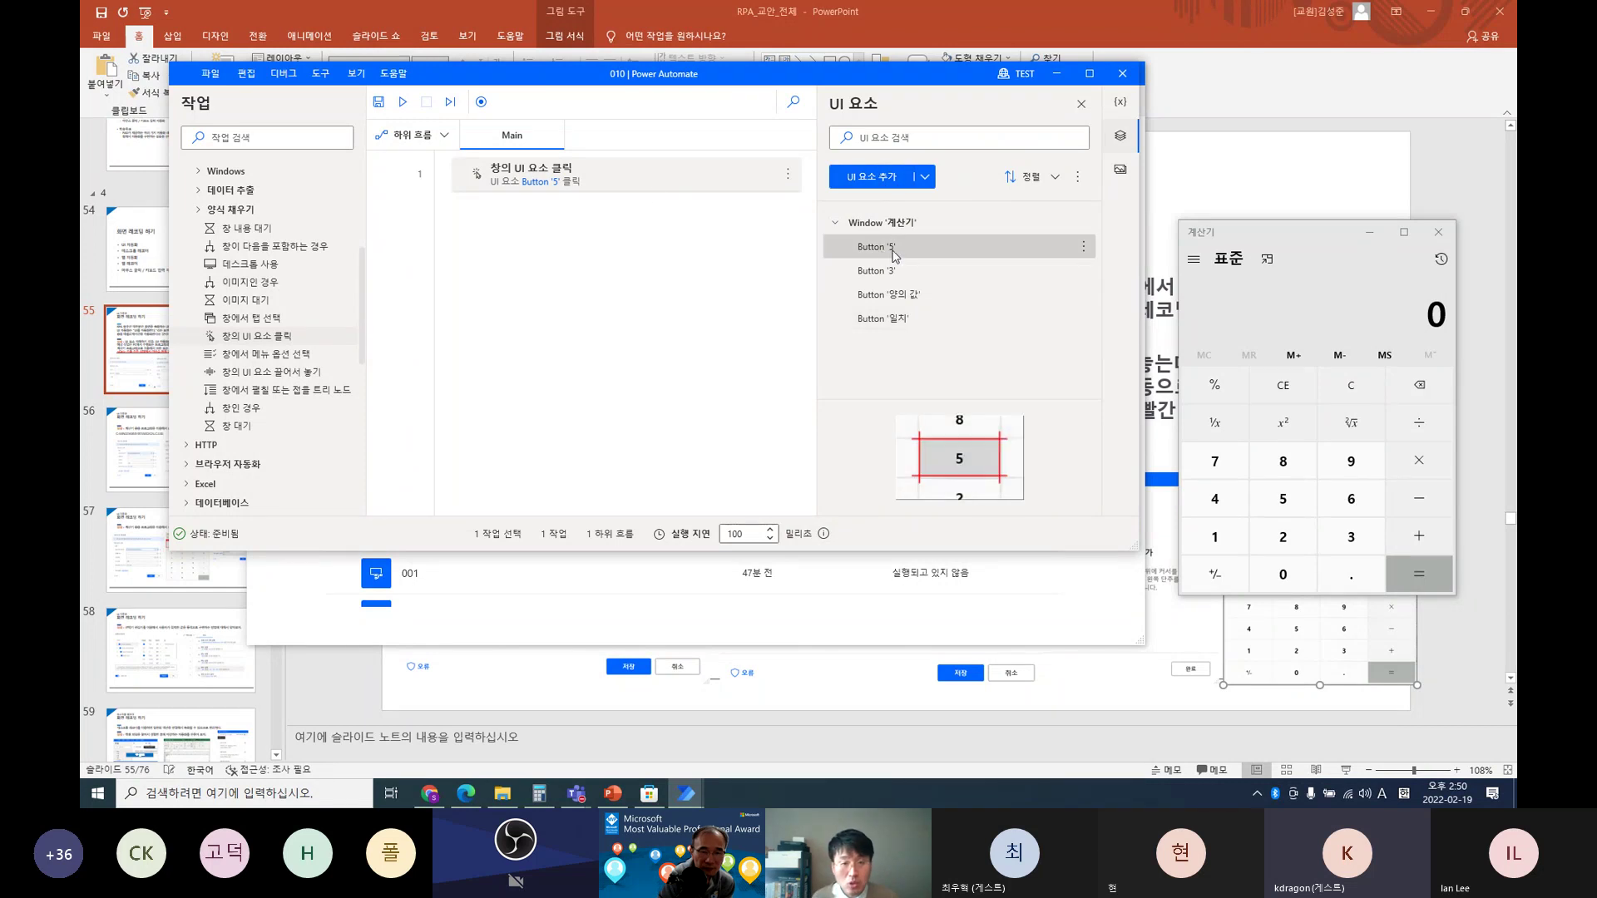
{"action": "left_click", "coordinate": [903, 272]}
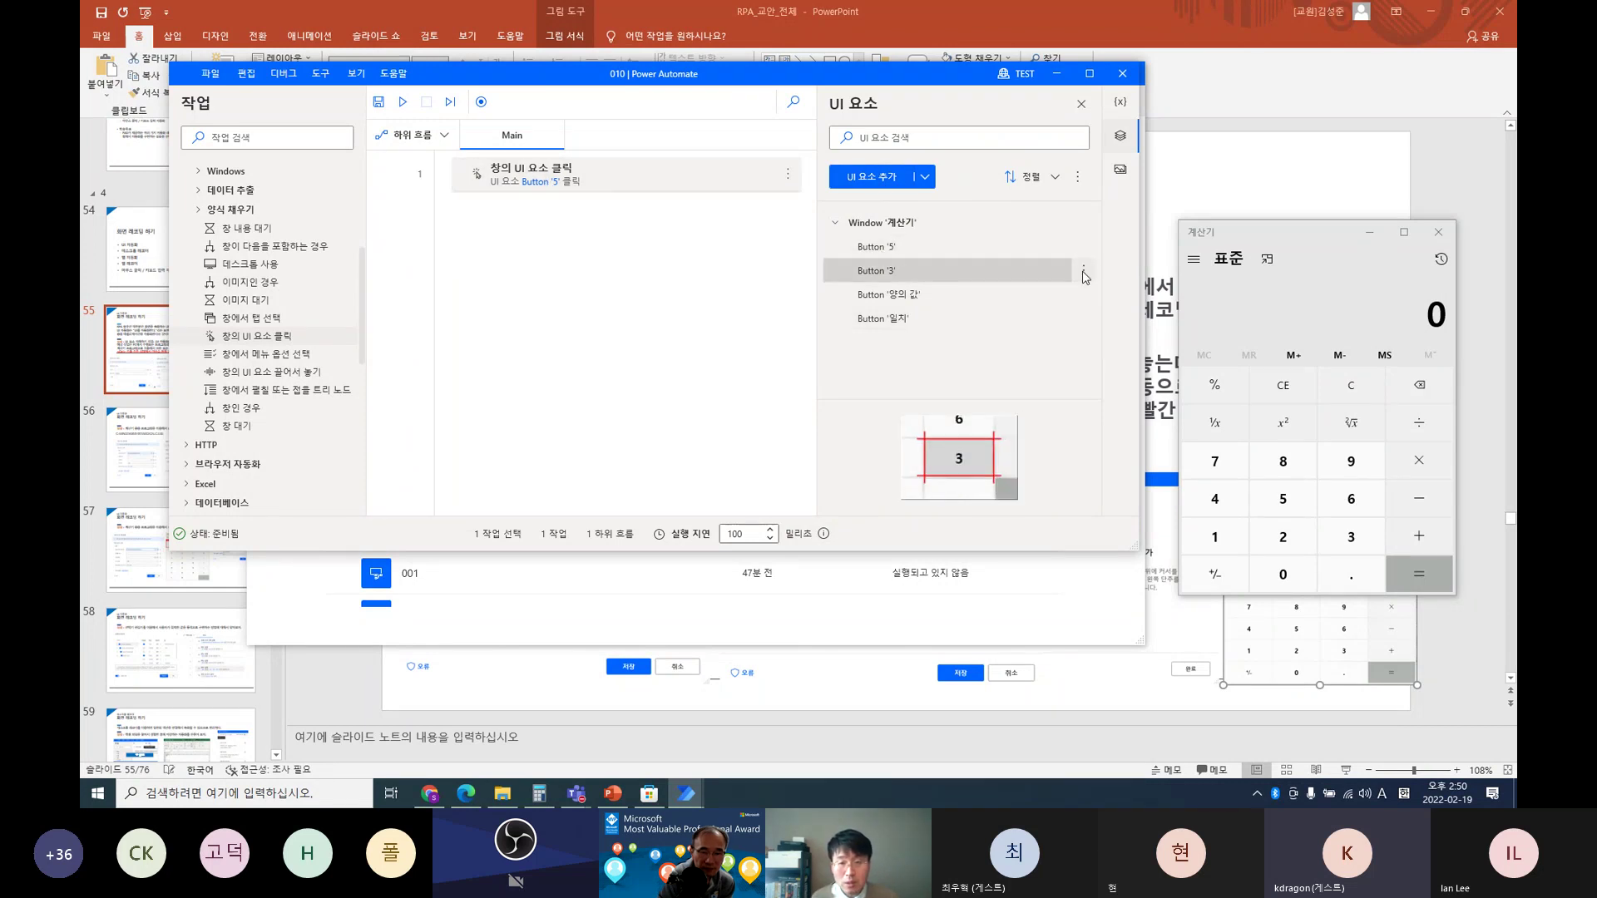
{"action": "left_click", "coordinate": [1078, 181]}
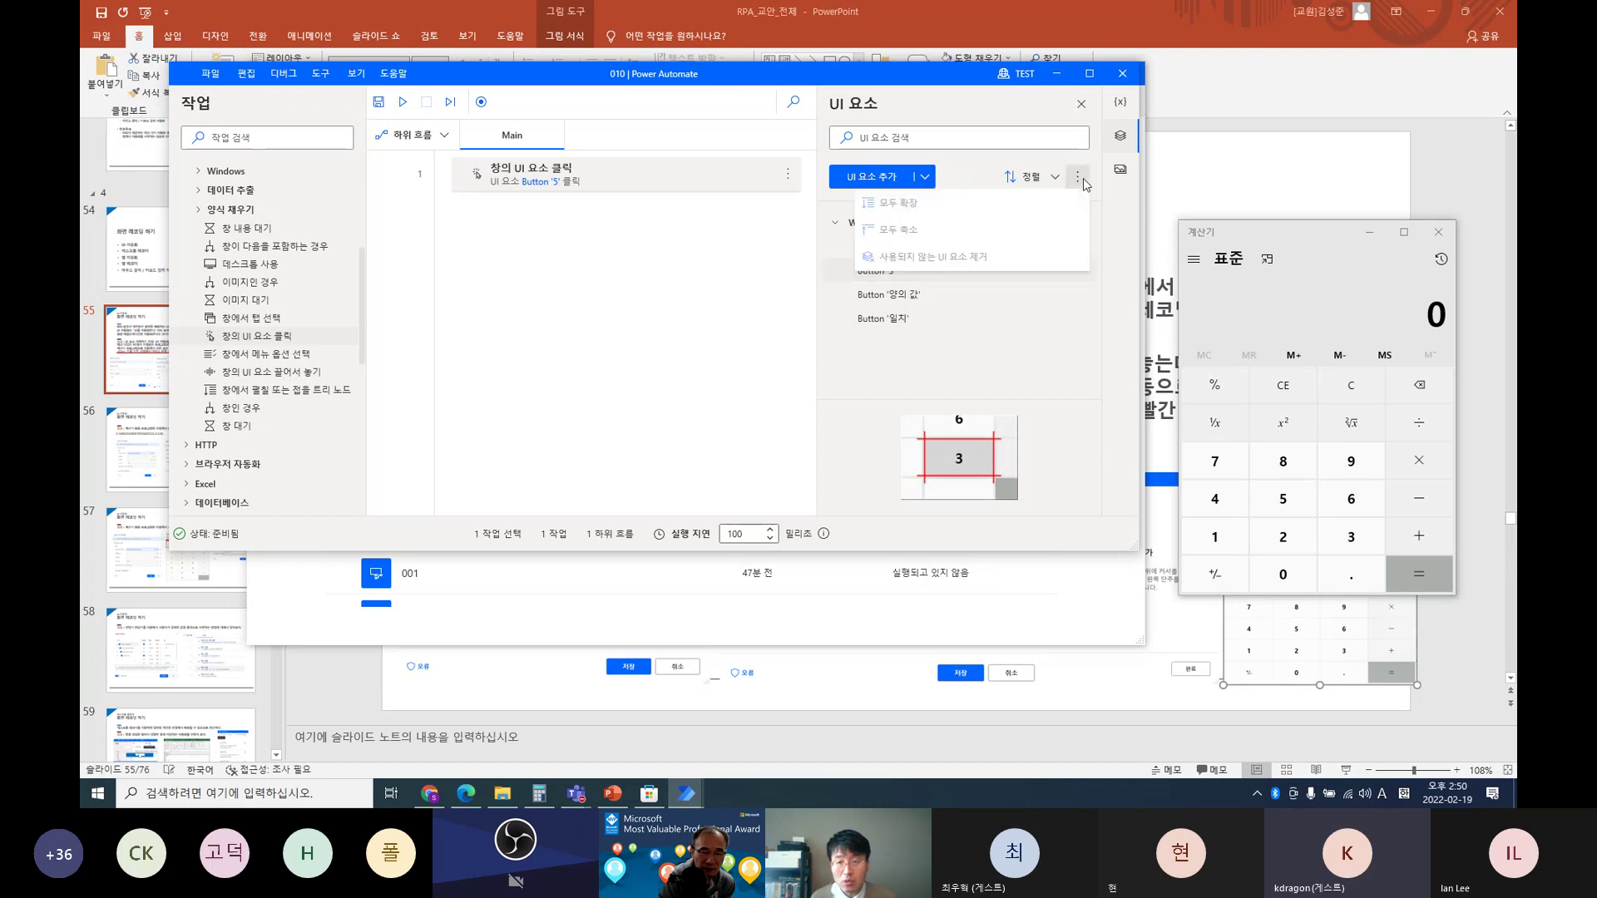
{"action": "left_click", "coordinate": [975, 258]}
{"action": "left_click", "coordinate": [713, 352]}
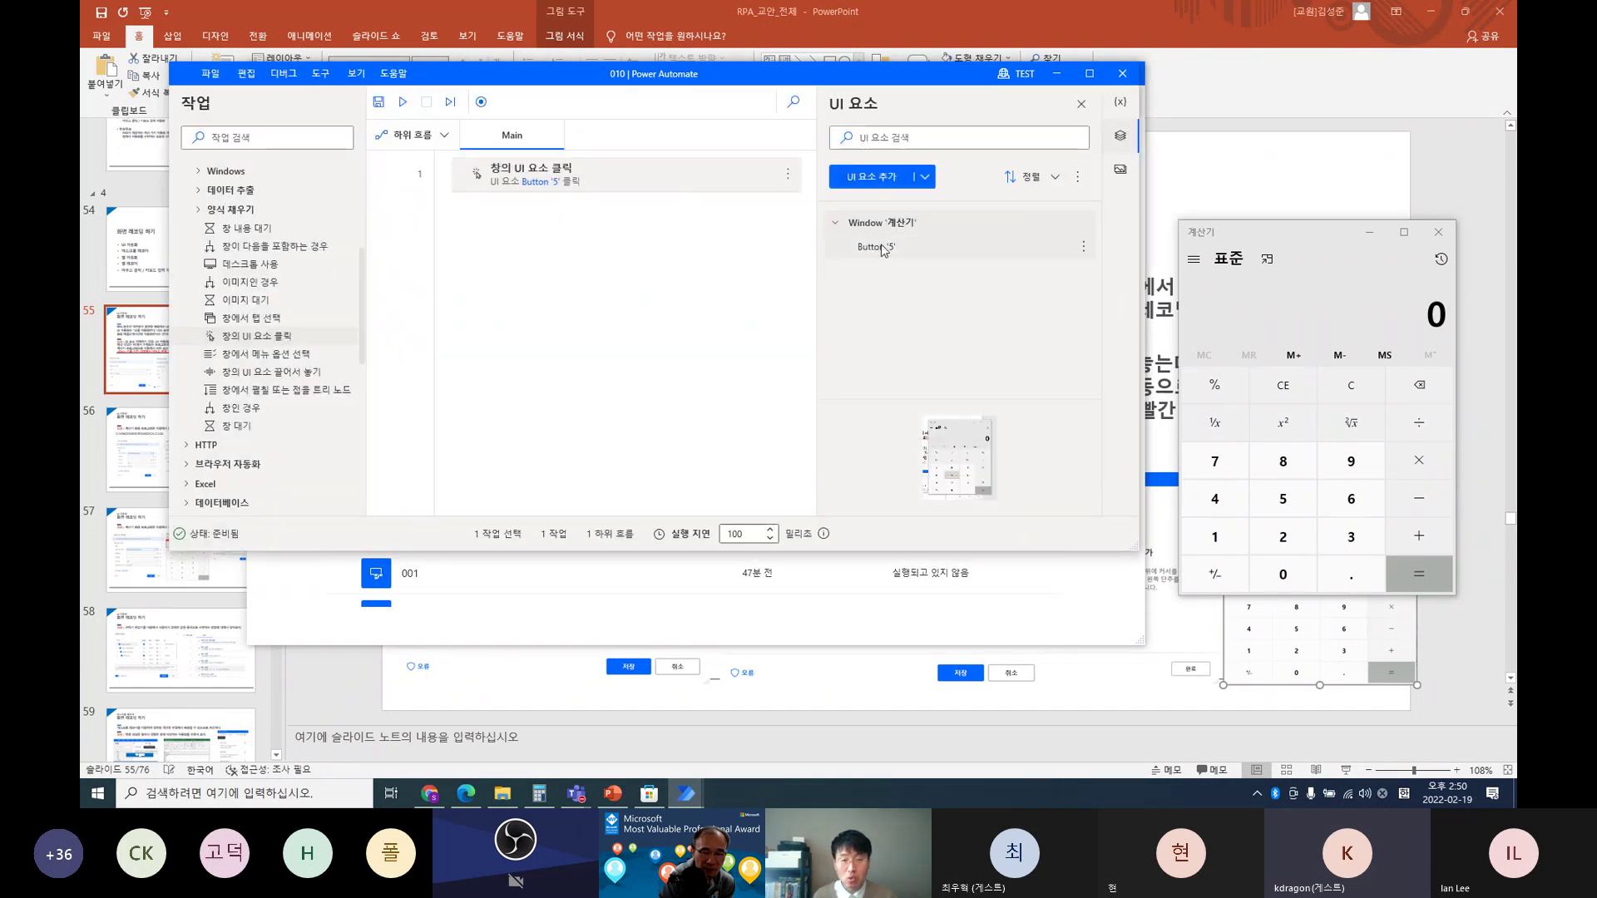
{"action": "left_click", "coordinate": [886, 247]}
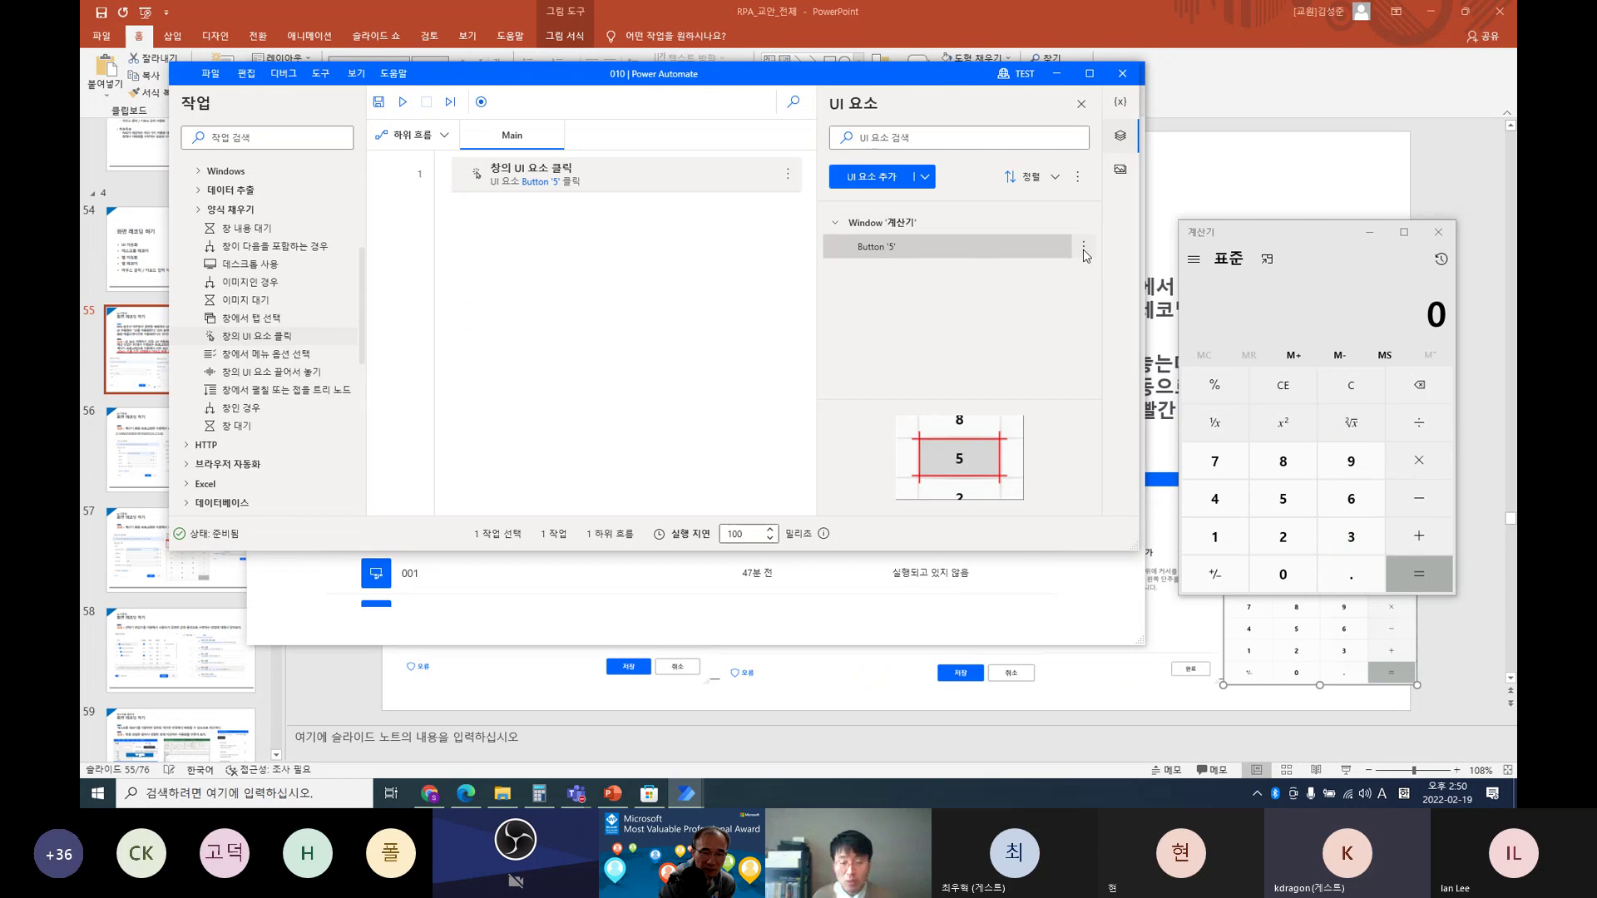
{"action": "key", "text": "ctrl"}
{"action": "key", "text": "ctrl"}
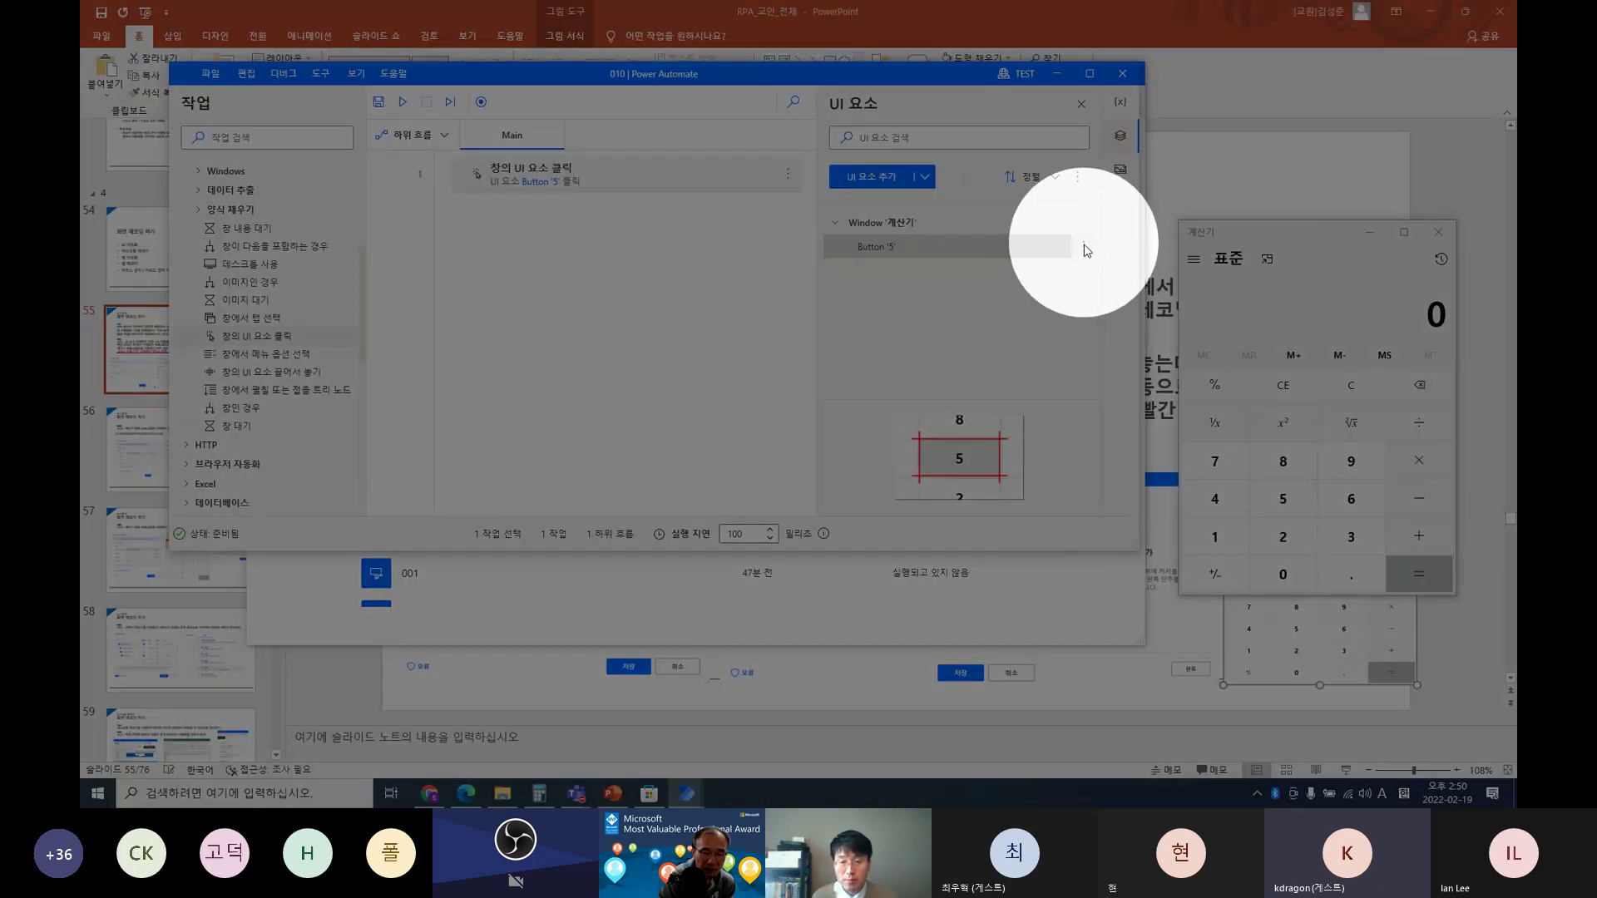
{"action": "left_click", "coordinate": [1084, 247]}
{"action": "left_click", "coordinate": [1083, 247]}
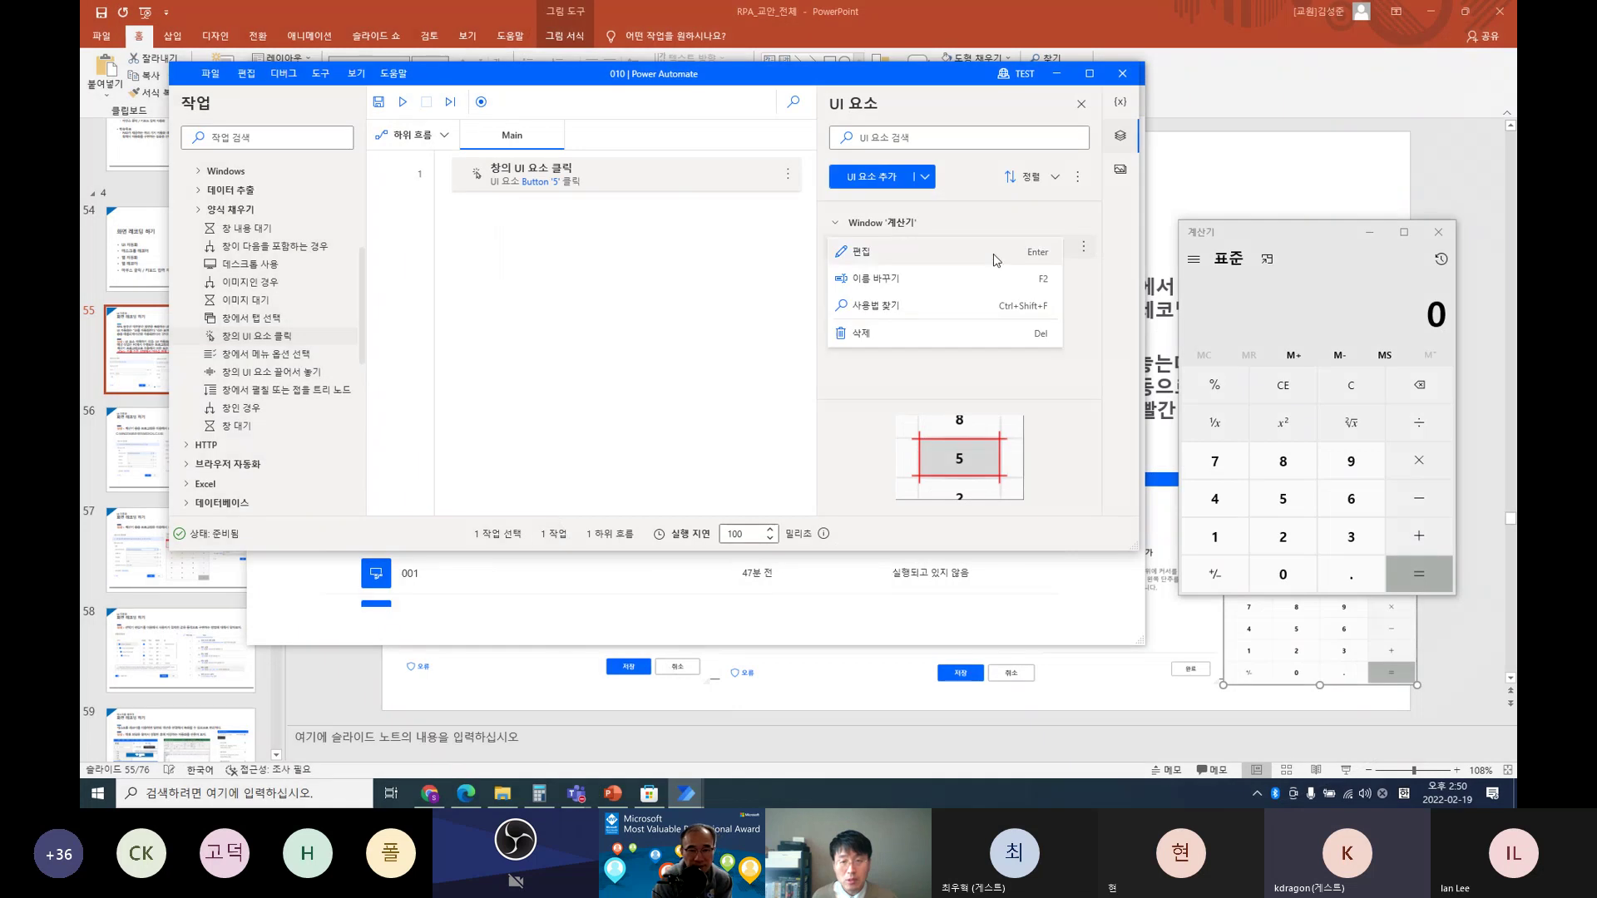
{"action": "left_click", "coordinate": [915, 252]}
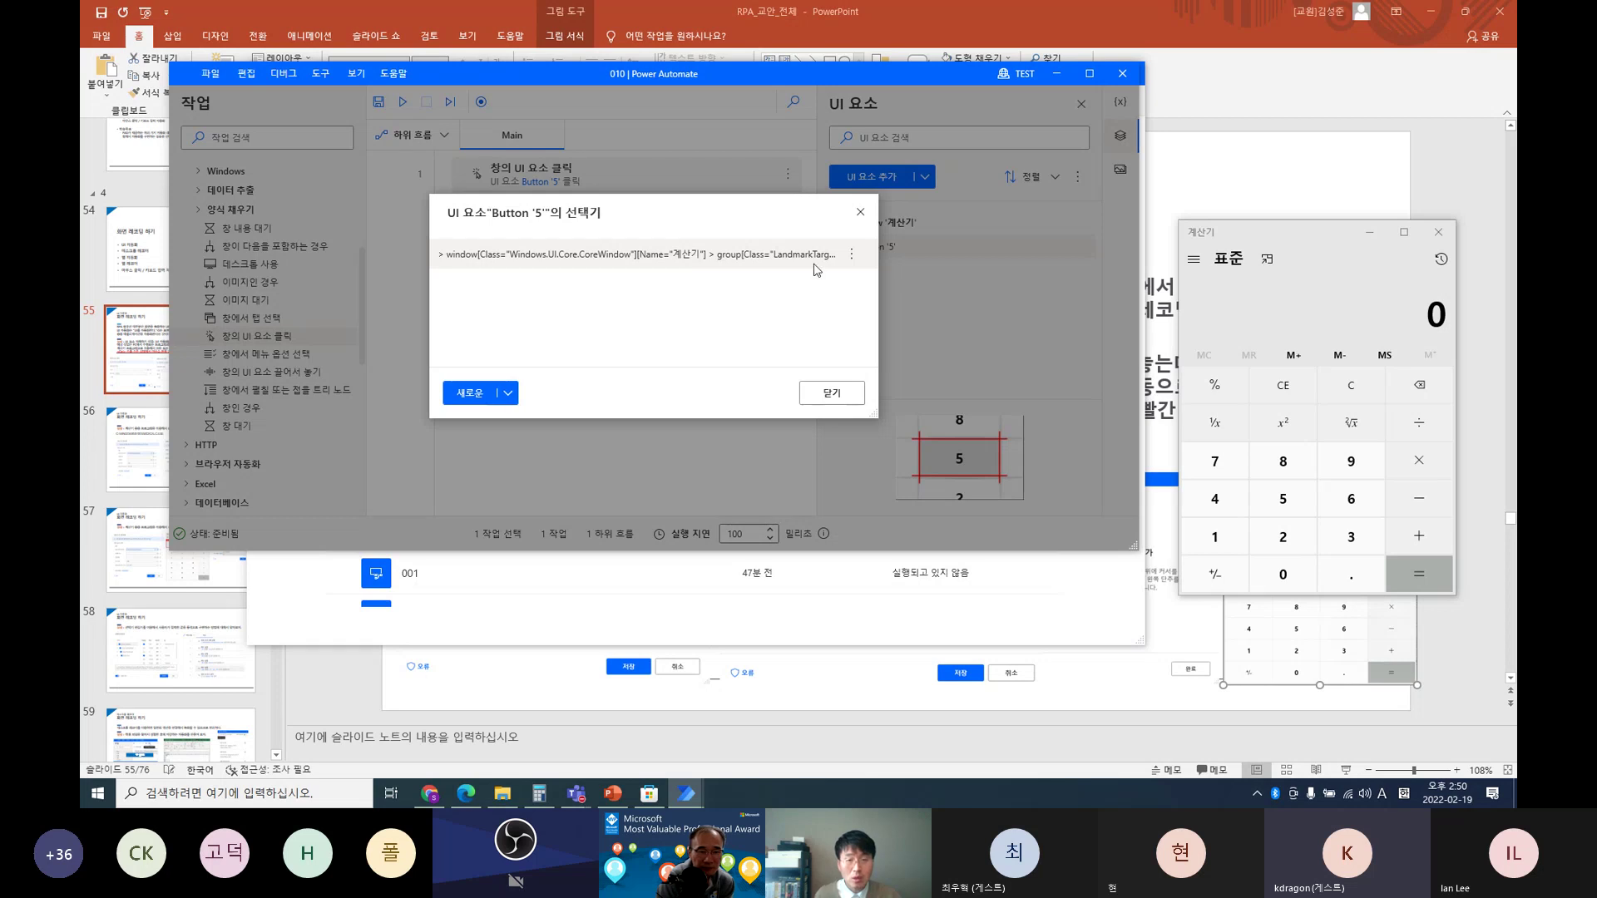
{"action": "key", "text": "ctrl"}
{"action": "key", "text": "ctrl"}
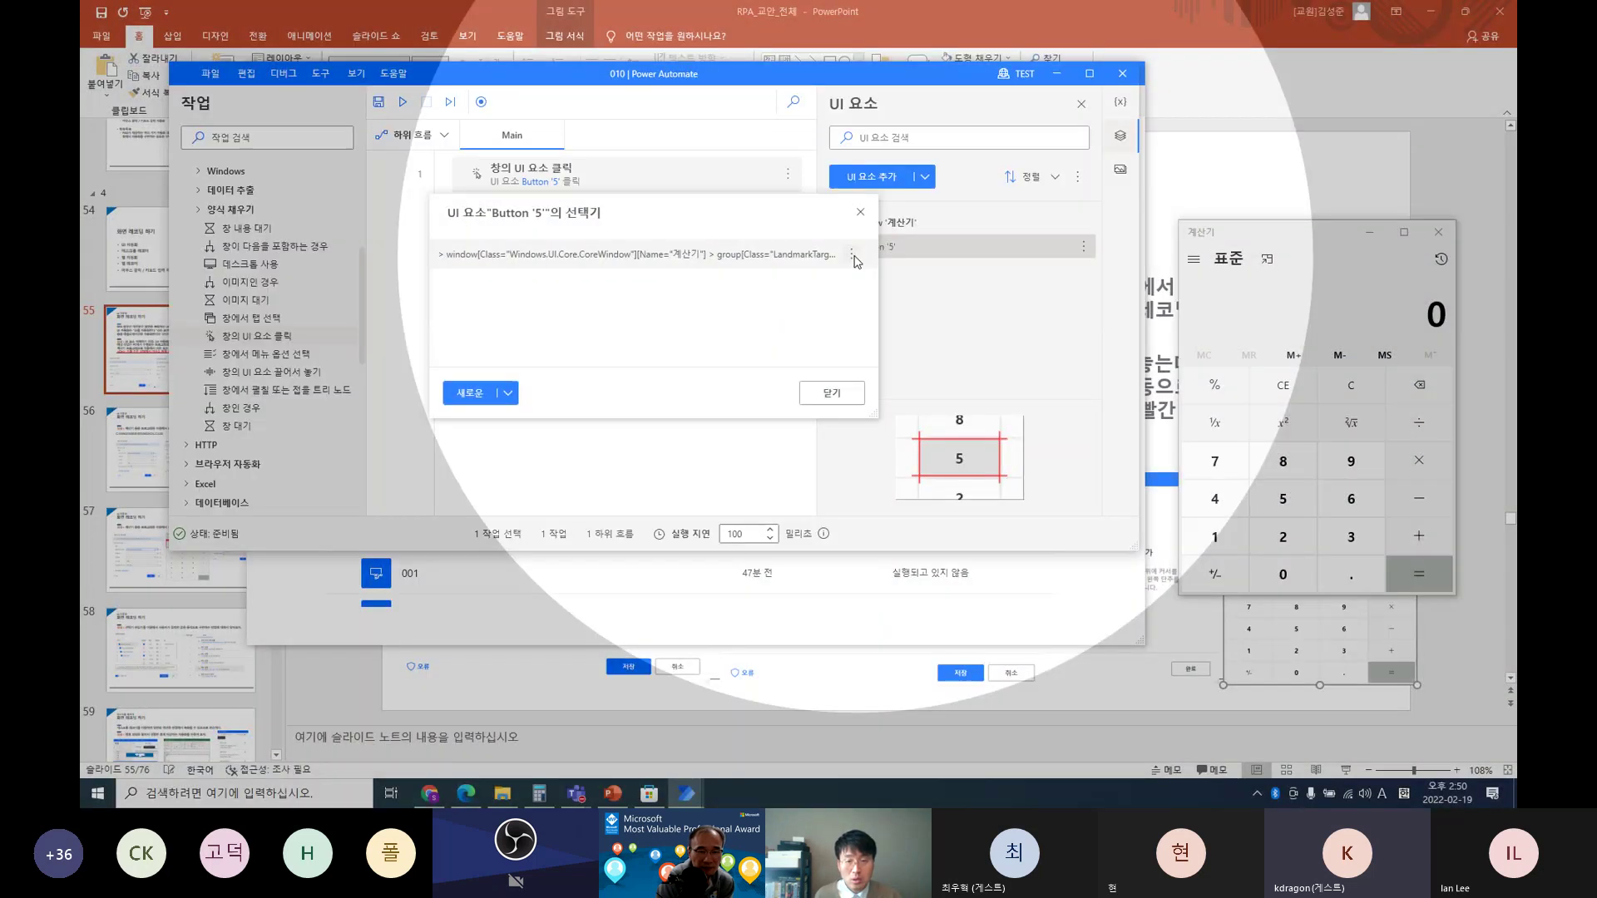
{"action": "key", "text": "Escape"}
Step: Open the selector of UI element Button '5' in the selector builder and show the attributes of its Button '5' level
{"action": "left_click", "coordinate": [1082, 250]}
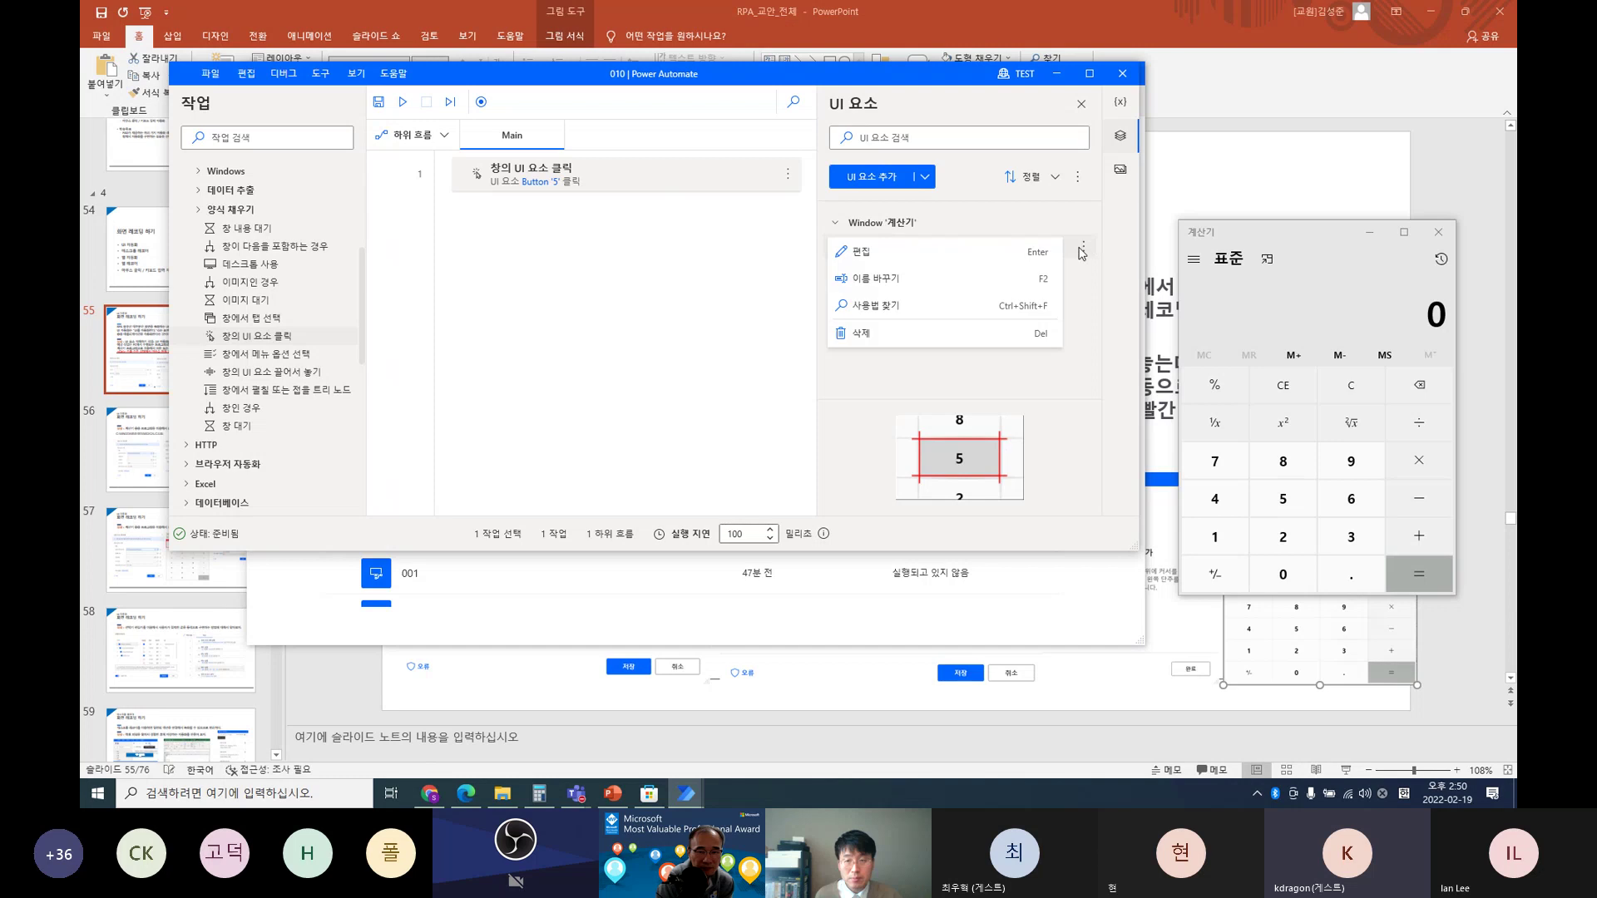
{"action": "left_click", "coordinate": [865, 251]}
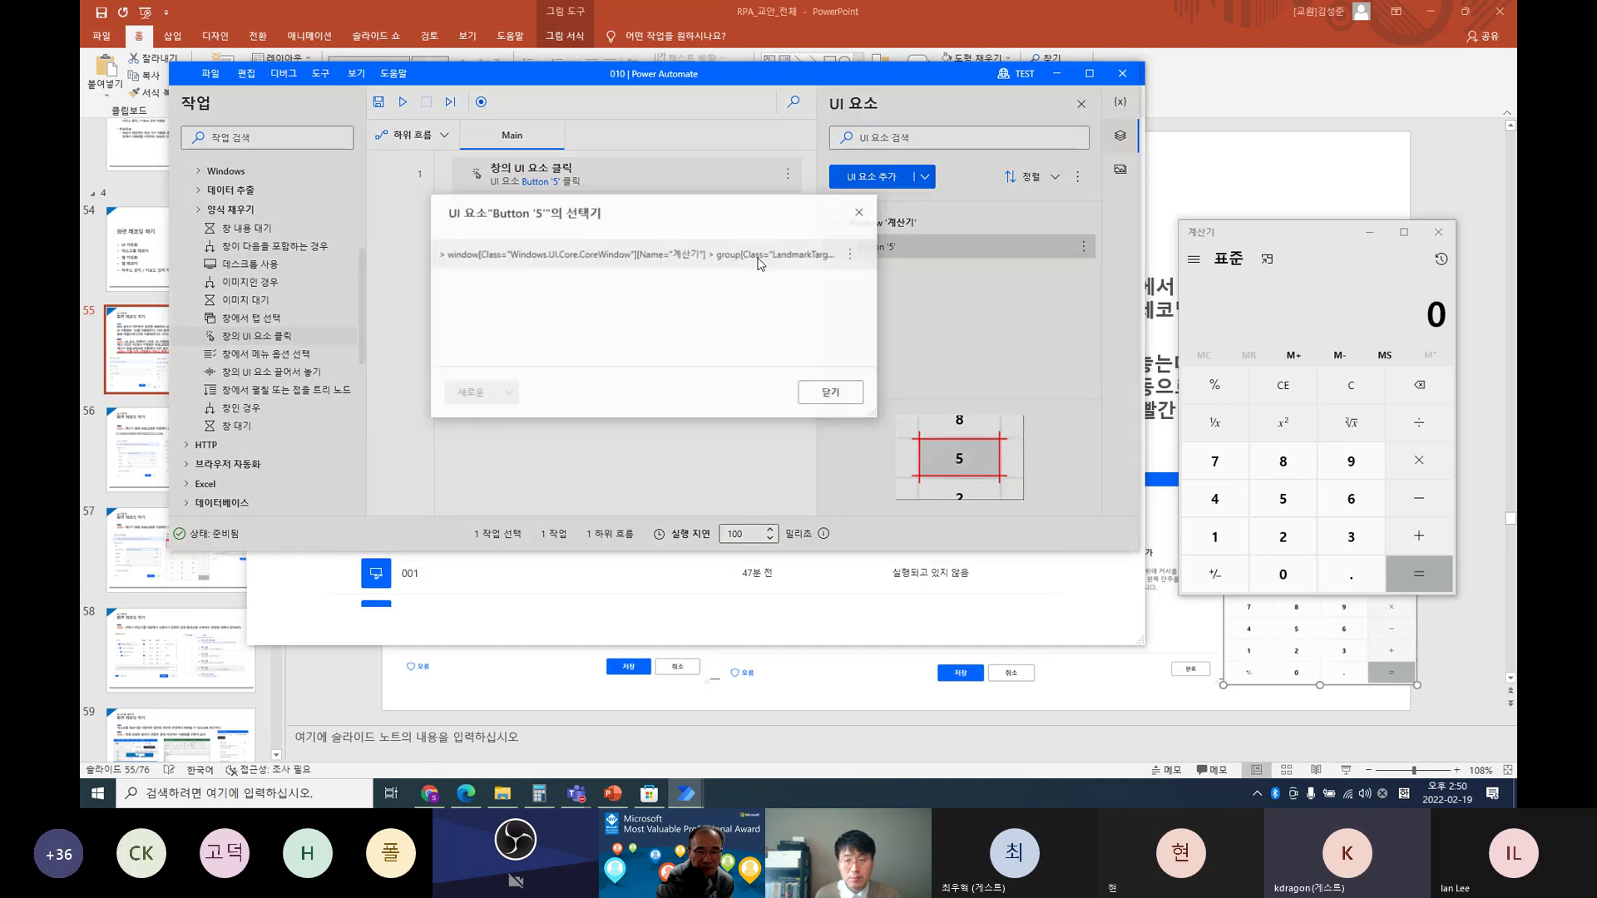
{"action": "left_click", "coordinate": [851, 257]}
{"action": "left_click", "coordinate": [733, 259]}
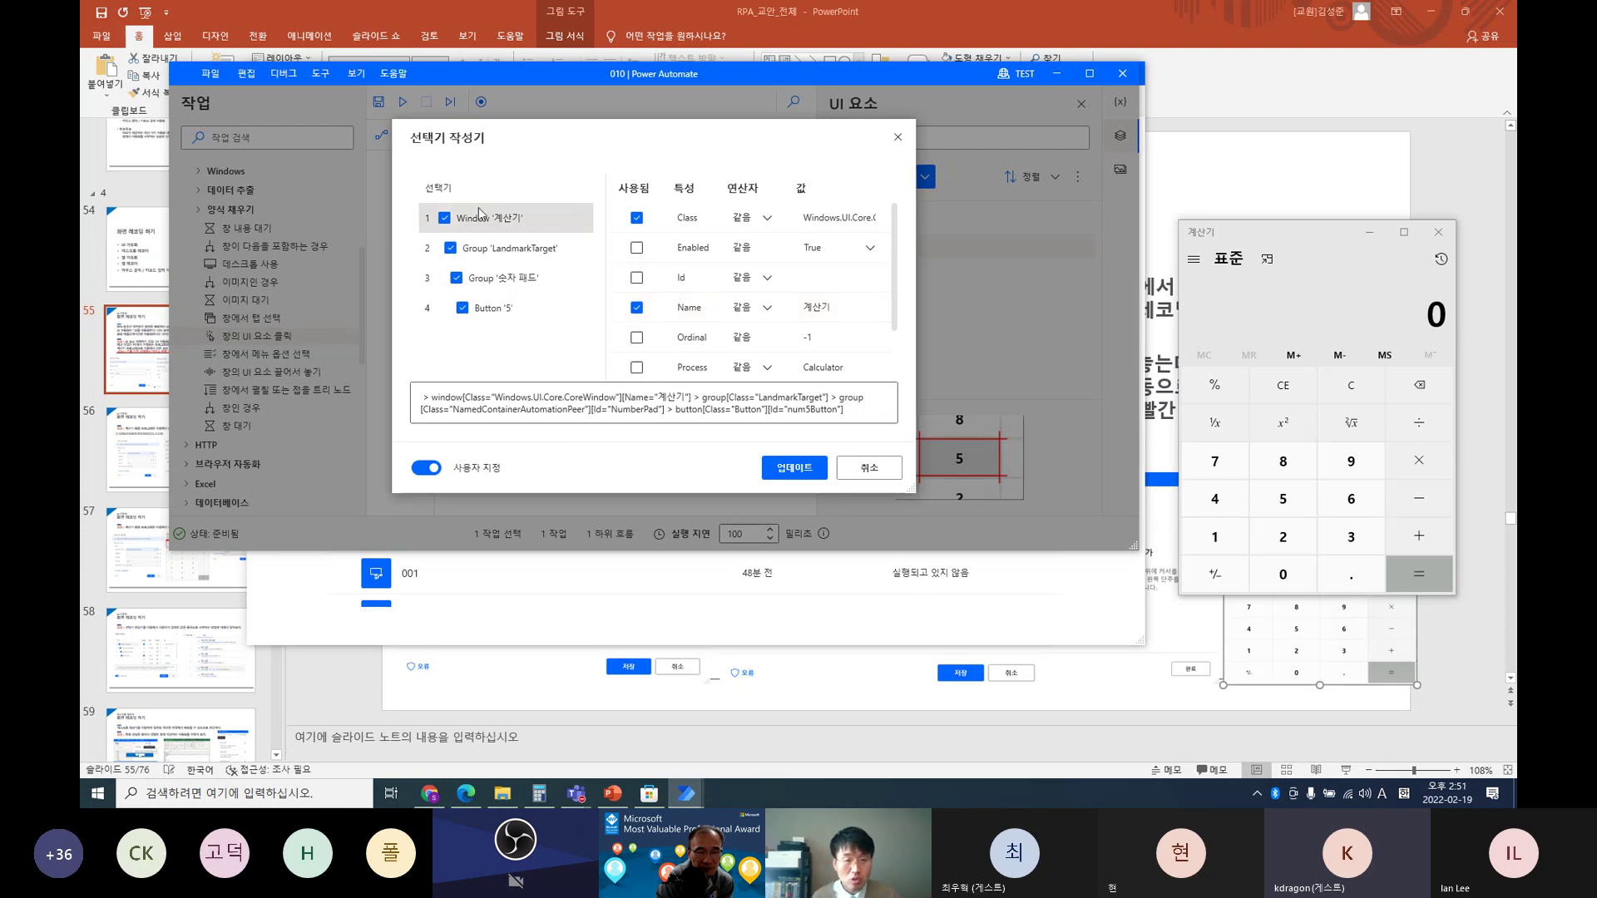
{"action": "left_click", "coordinate": [506, 311]}
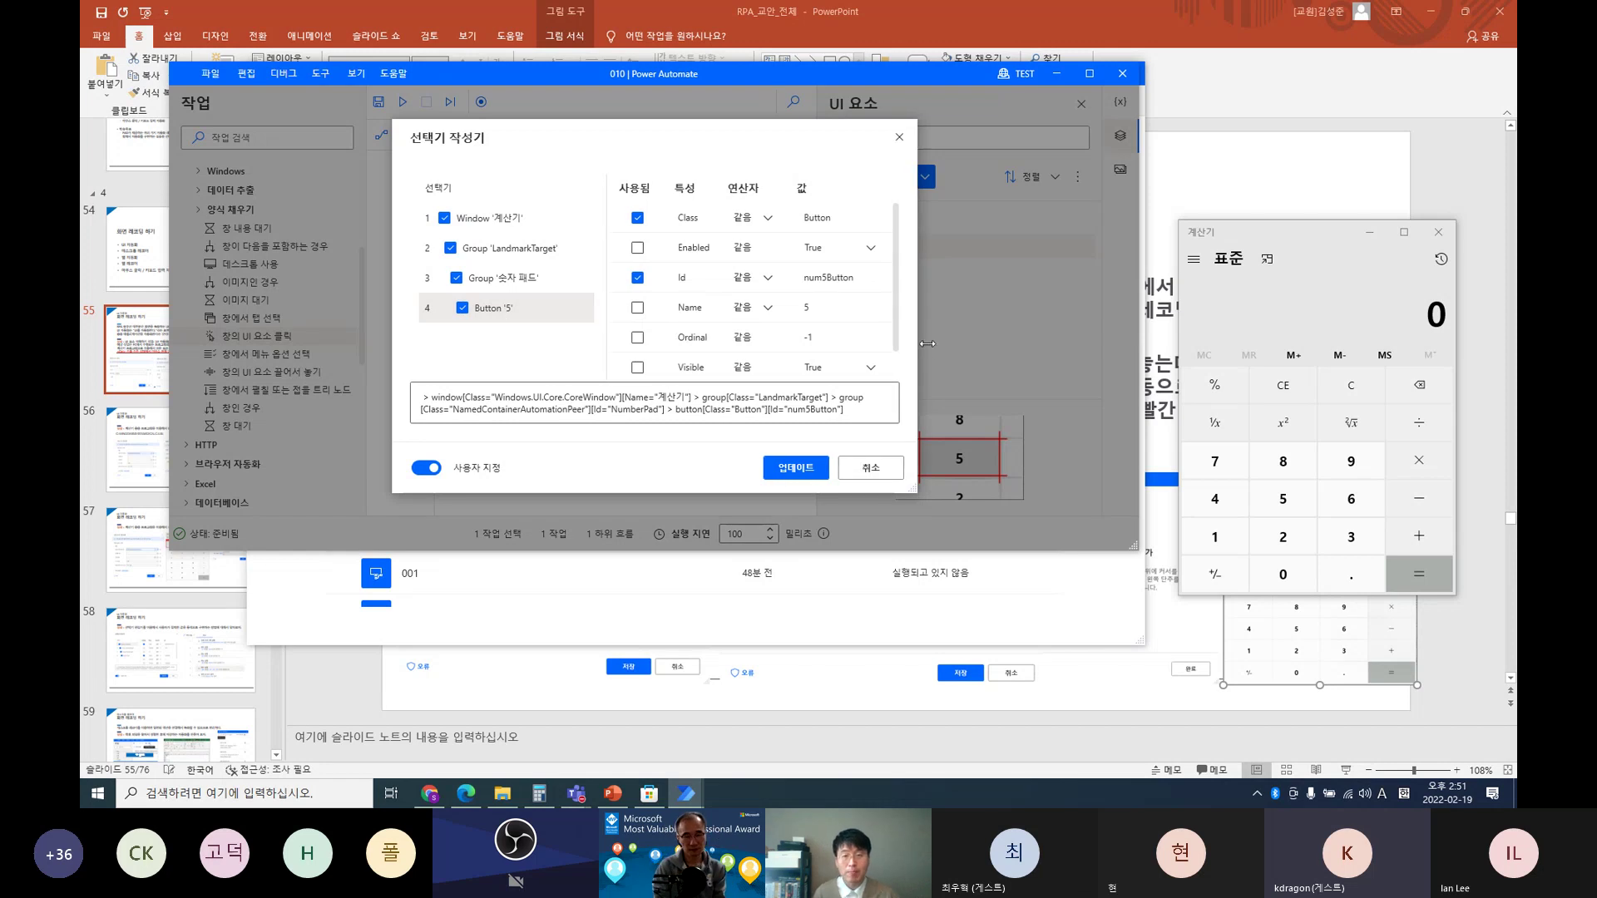
Step: Set the Id attribute of the Button '5' level to num3Button, update the selector, and run the flow
{"action": "left_click_drag", "start_coordinate": [916, 345], "coordinate": [1087, 344]}
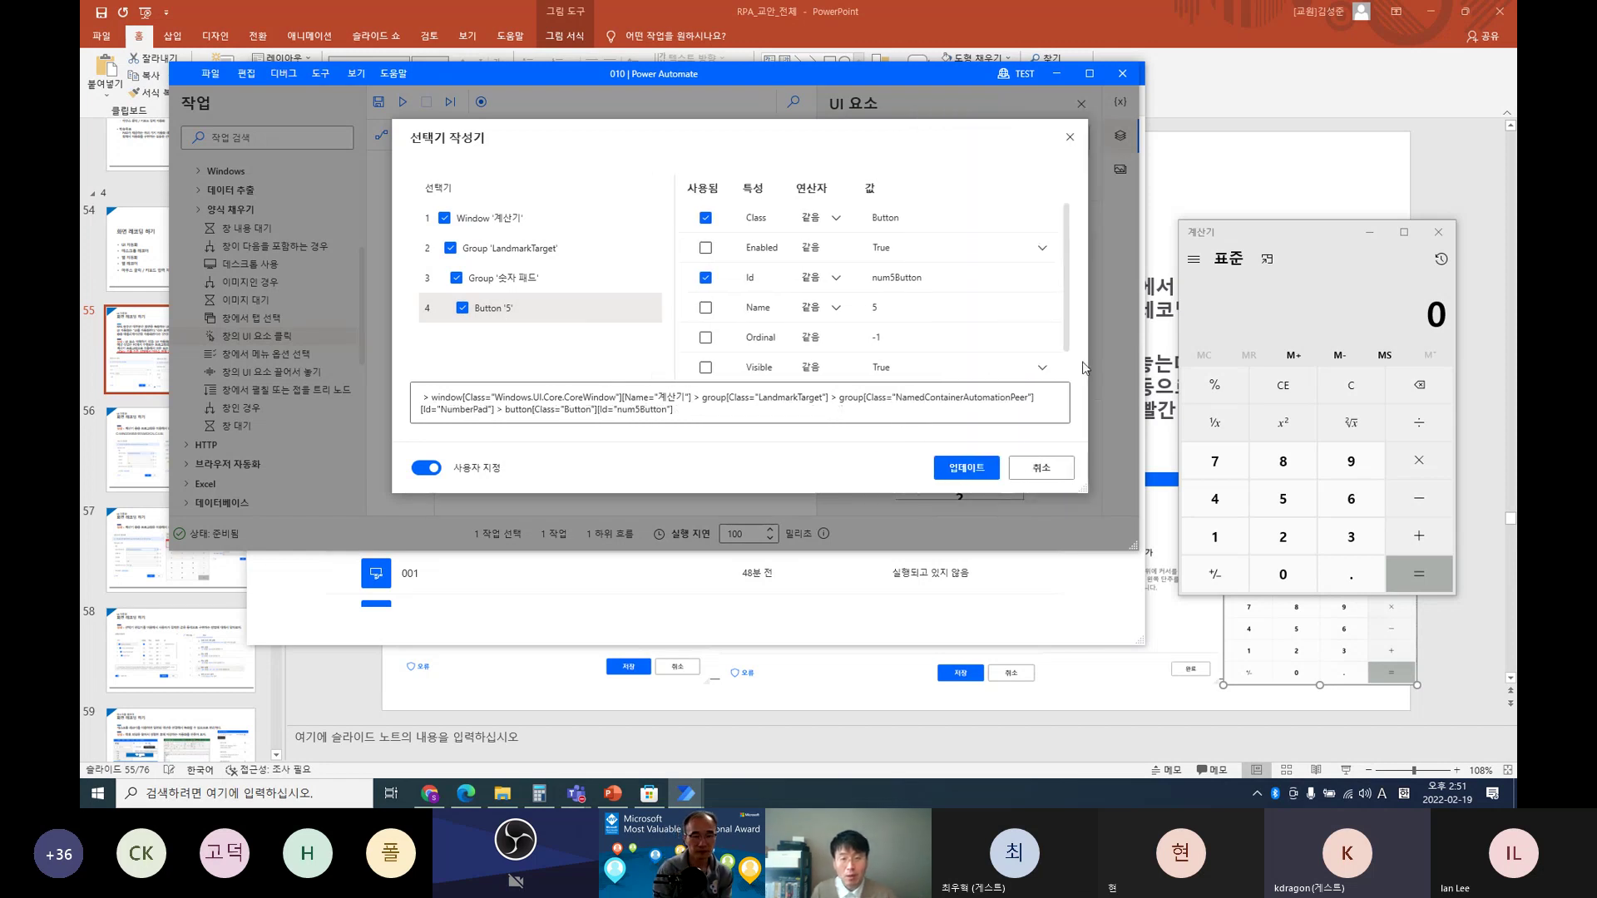
{"action": "left_click", "coordinate": [927, 277]}
{"action": "left_click_drag", "start_coordinate": [928, 277], "coordinate": [874, 277]}
{"action": "left_click", "coordinate": [933, 280]}
{"action": "left_click", "coordinate": [896, 277]}
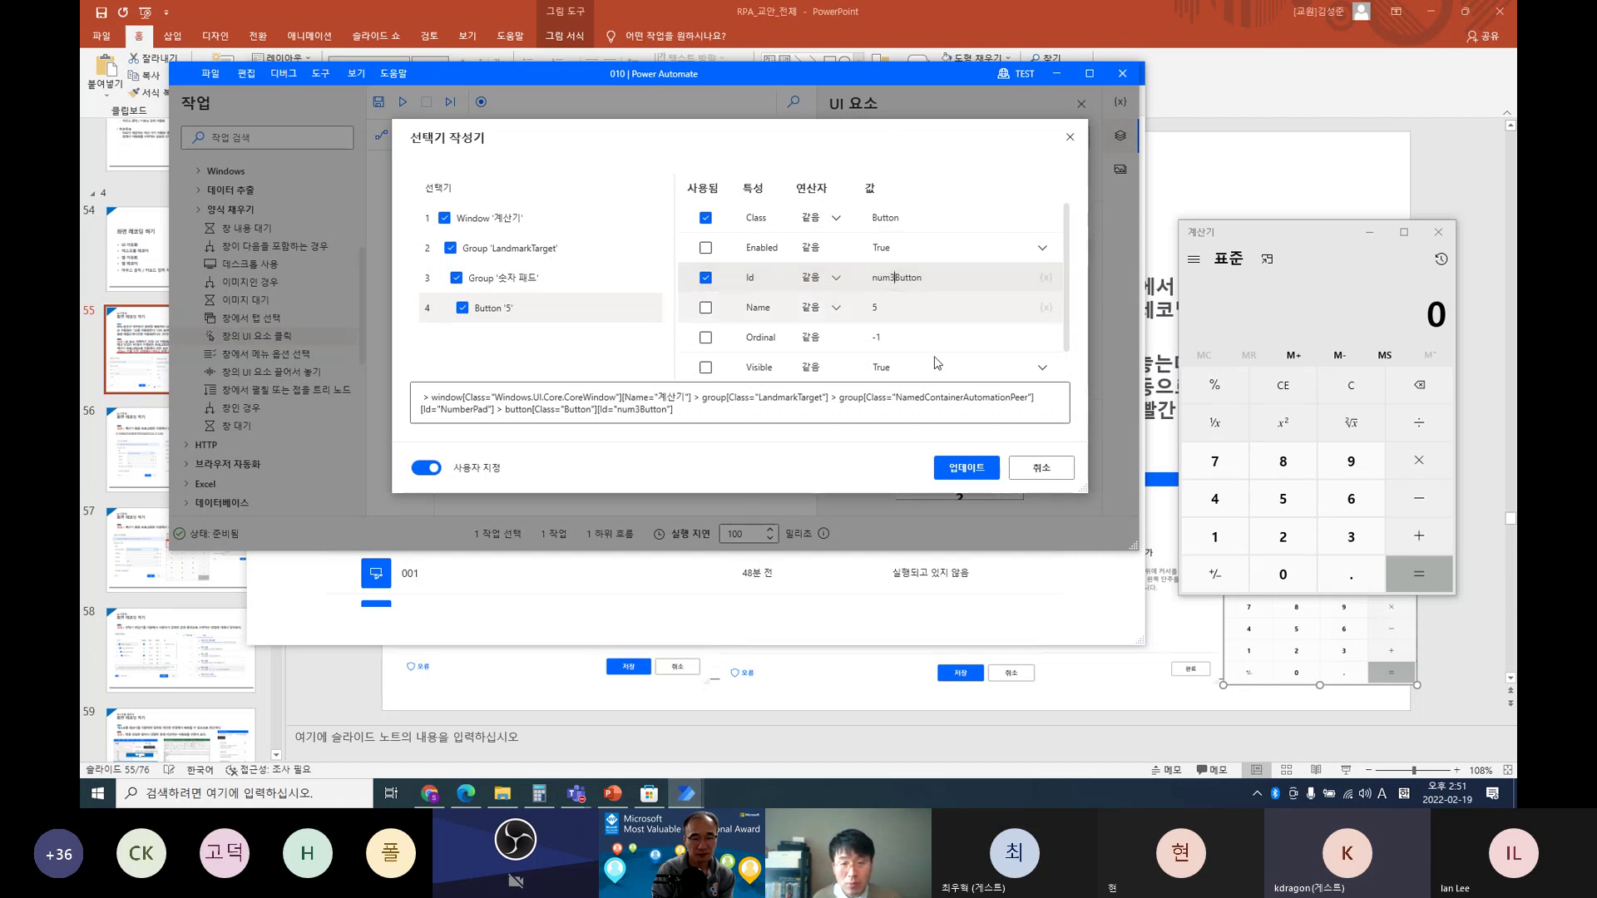
{"action": "left_click", "coordinate": [965, 467]}
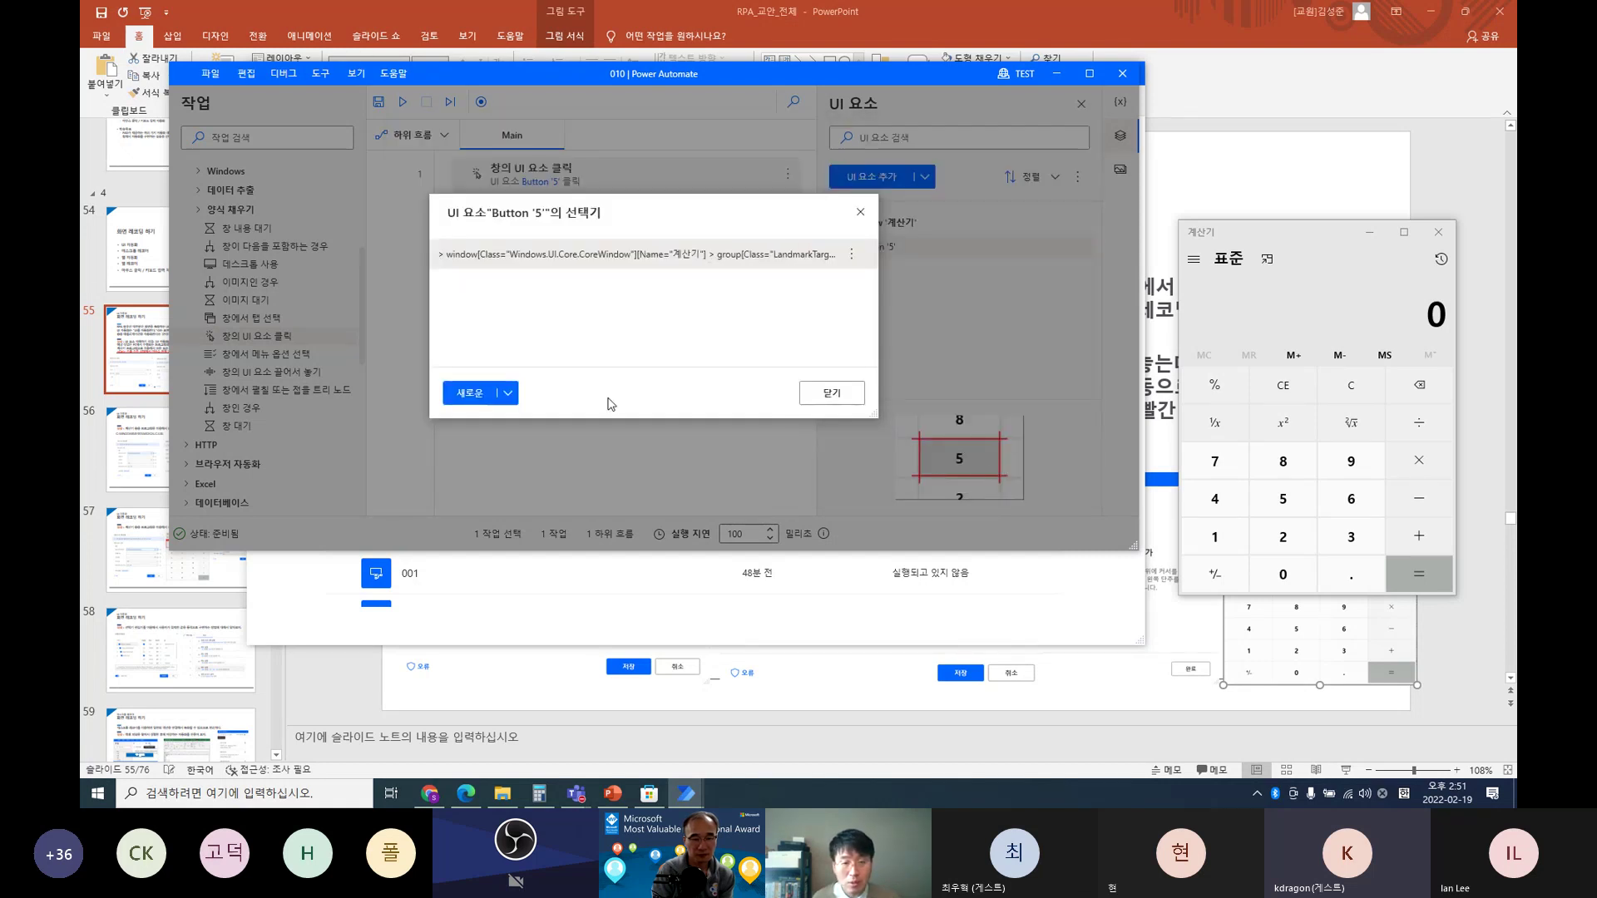
{"action": "left_click", "coordinate": [838, 398]}
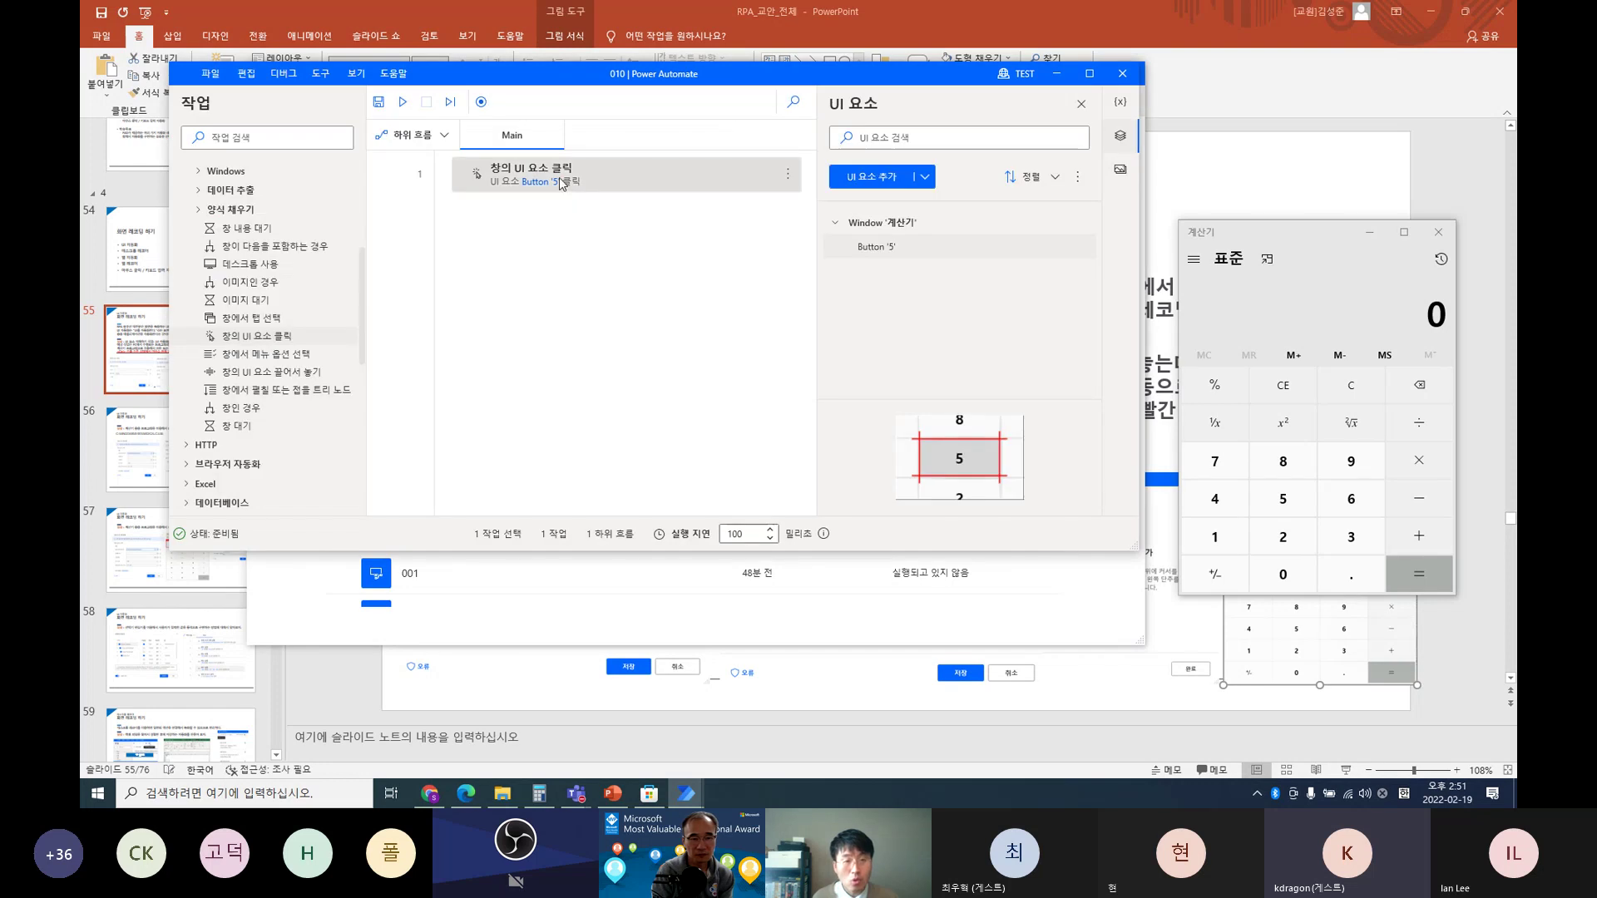
{"action": "left_click", "coordinate": [402, 101]}
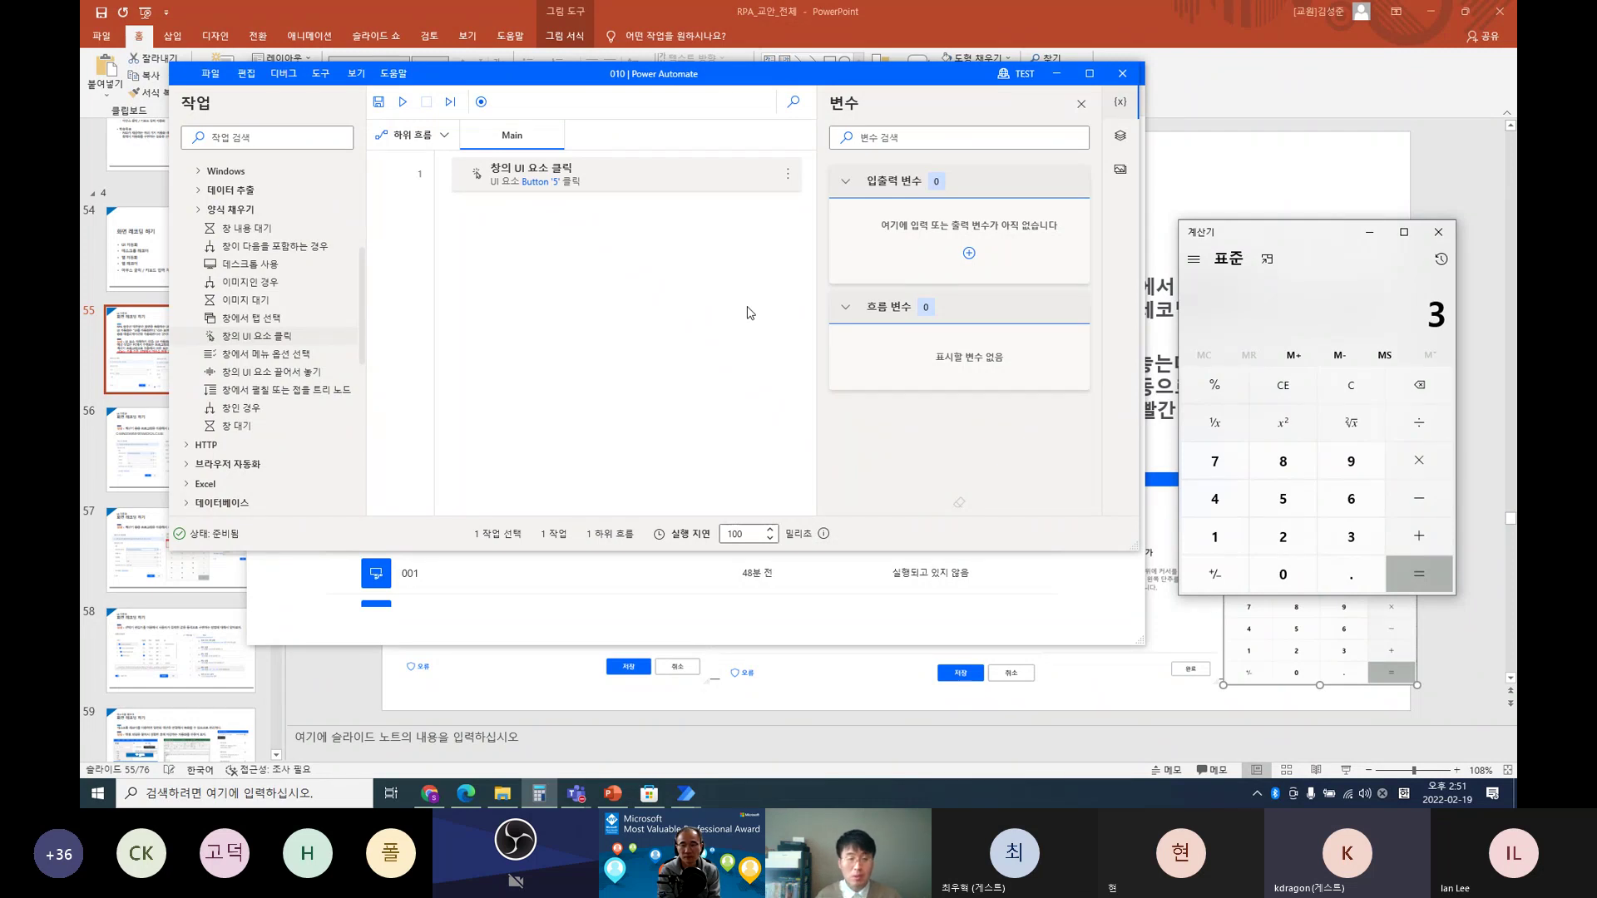
Step: Look through the available actions and expand the 메시지 상자 group
{"action": "left_click", "coordinate": [200, 211]}
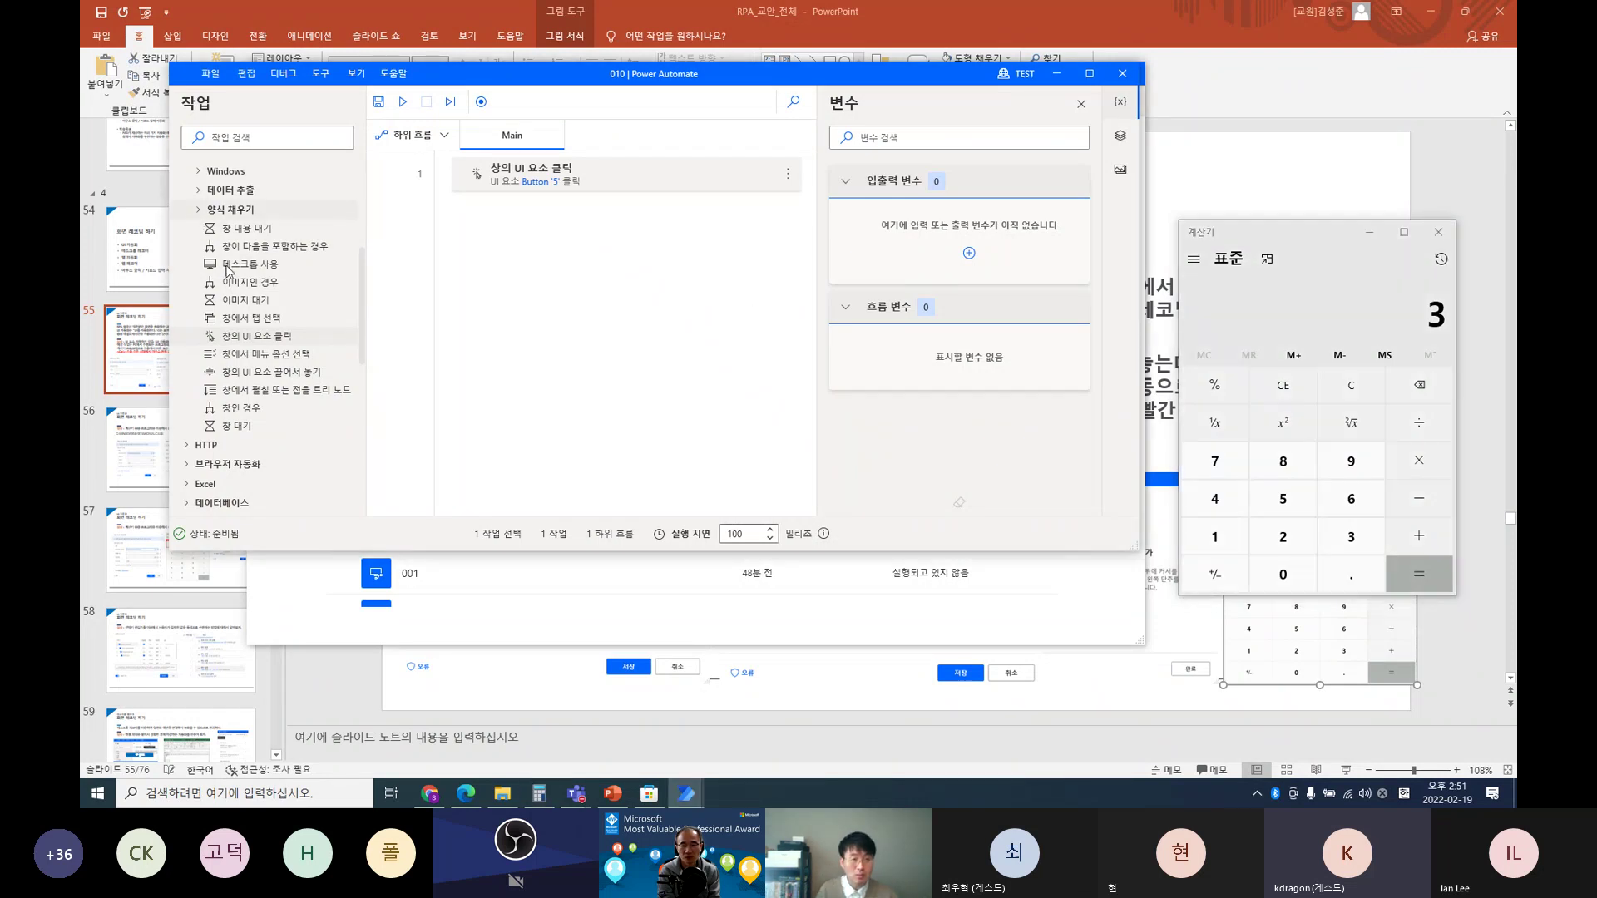
{"action": "scroll", "coordinate": [278, 408], "scroll_direction": "down", "scroll_amount": 2}
{"action": "scroll", "coordinate": [236, 401], "scroll_direction": "up", "scroll_amount": 2}
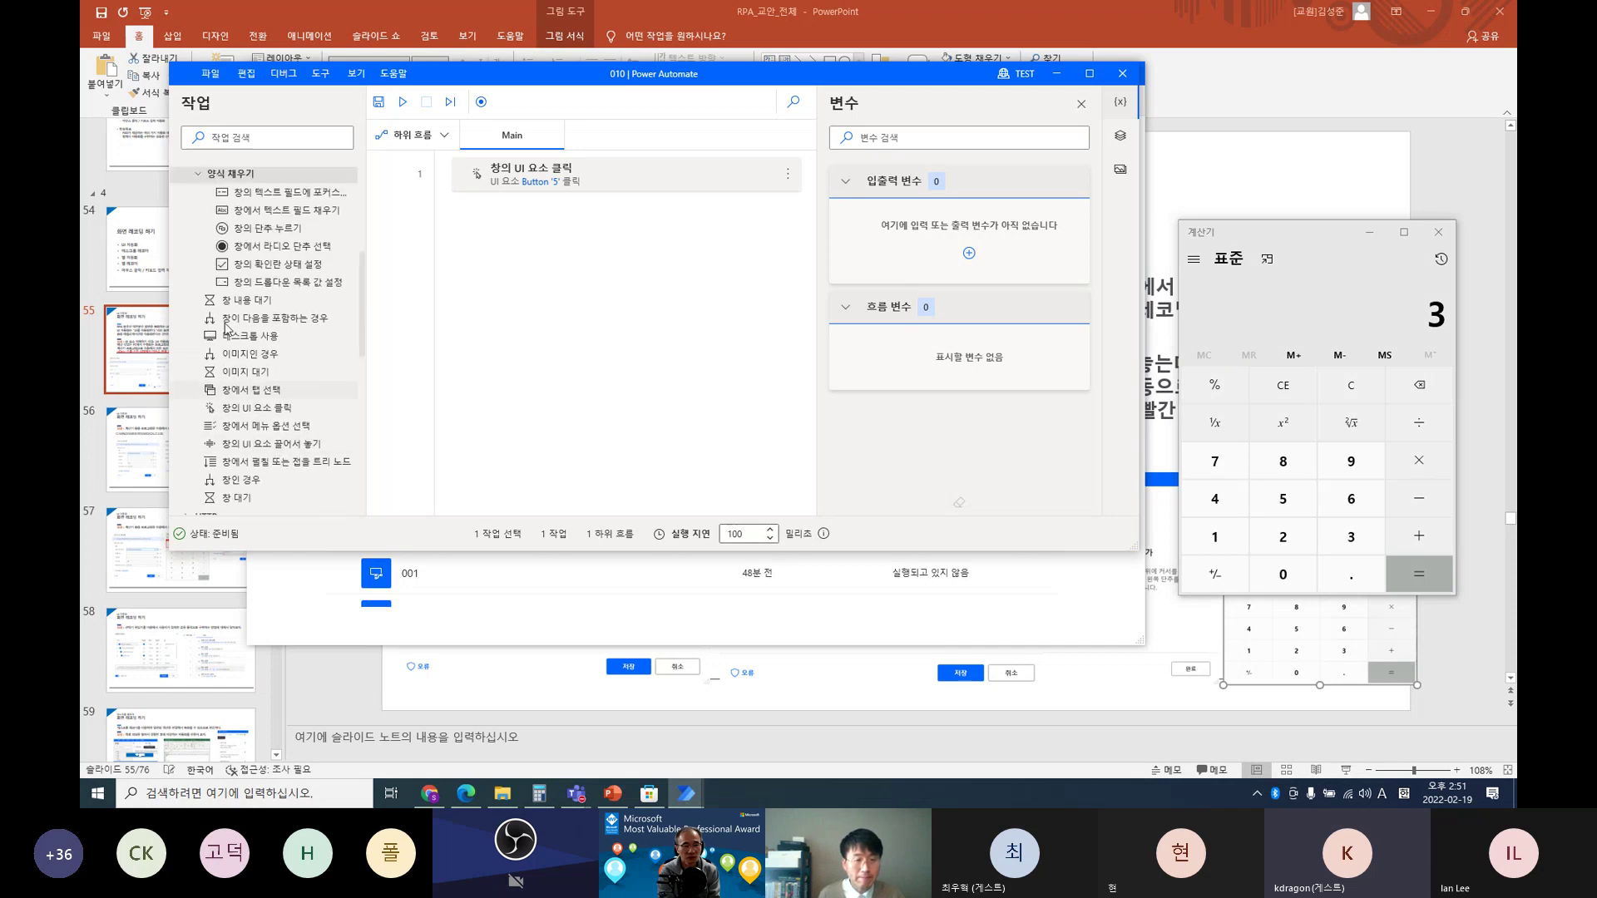
{"action": "scroll", "coordinate": [241, 391], "scroll_direction": "down", "scroll_amount": 6}
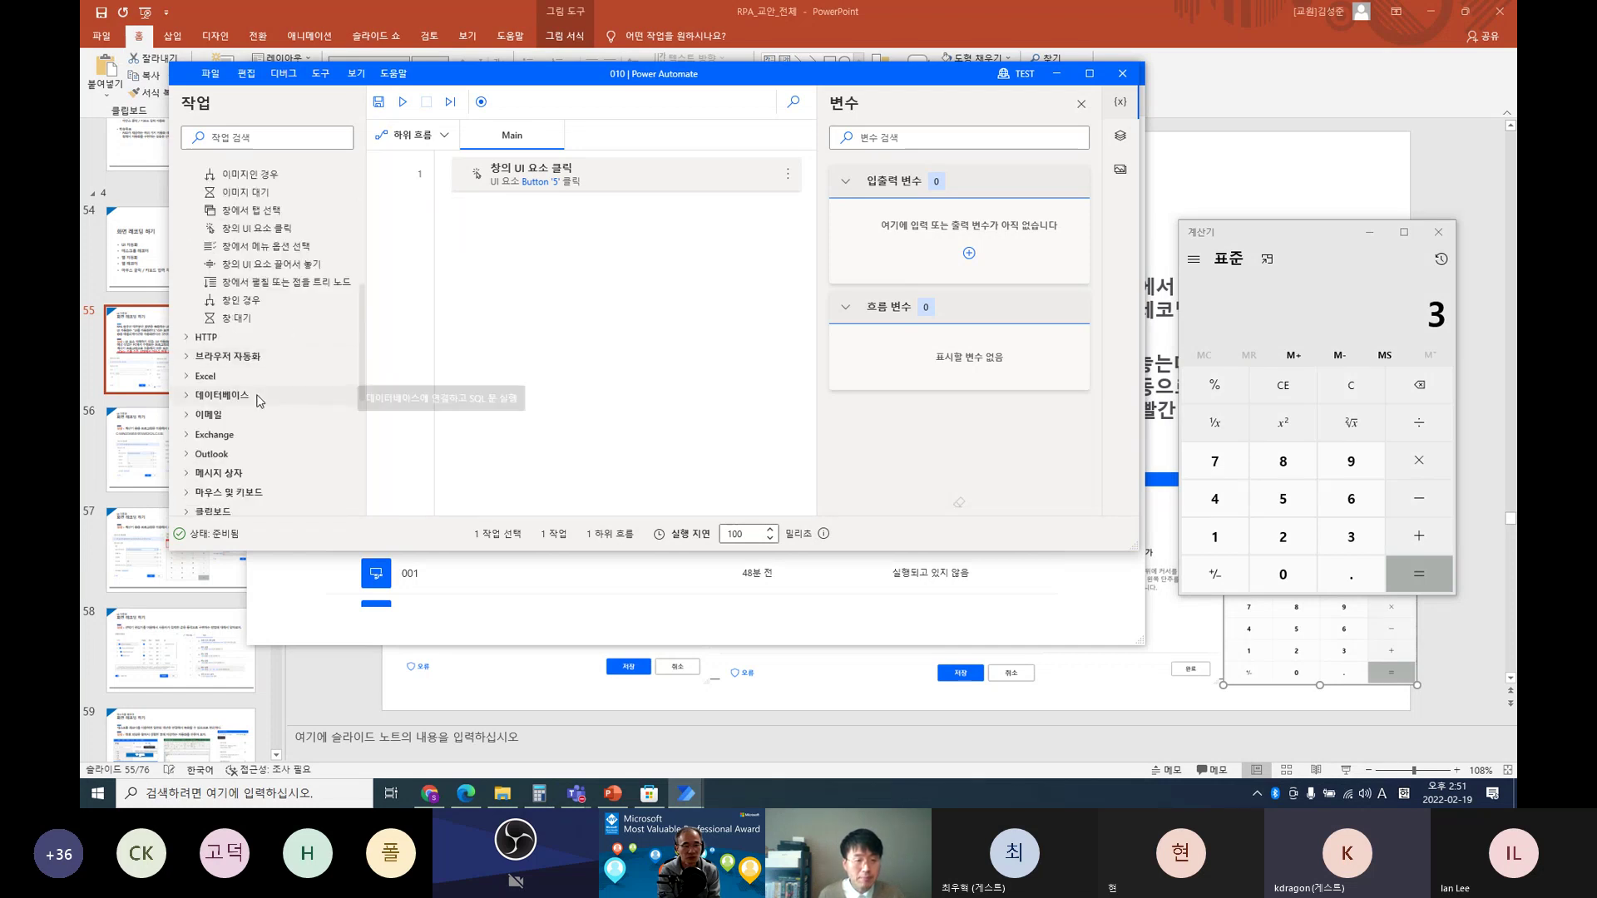
{"action": "scroll", "coordinate": [226, 386], "scroll_direction": "down", "scroll_amount": 2}
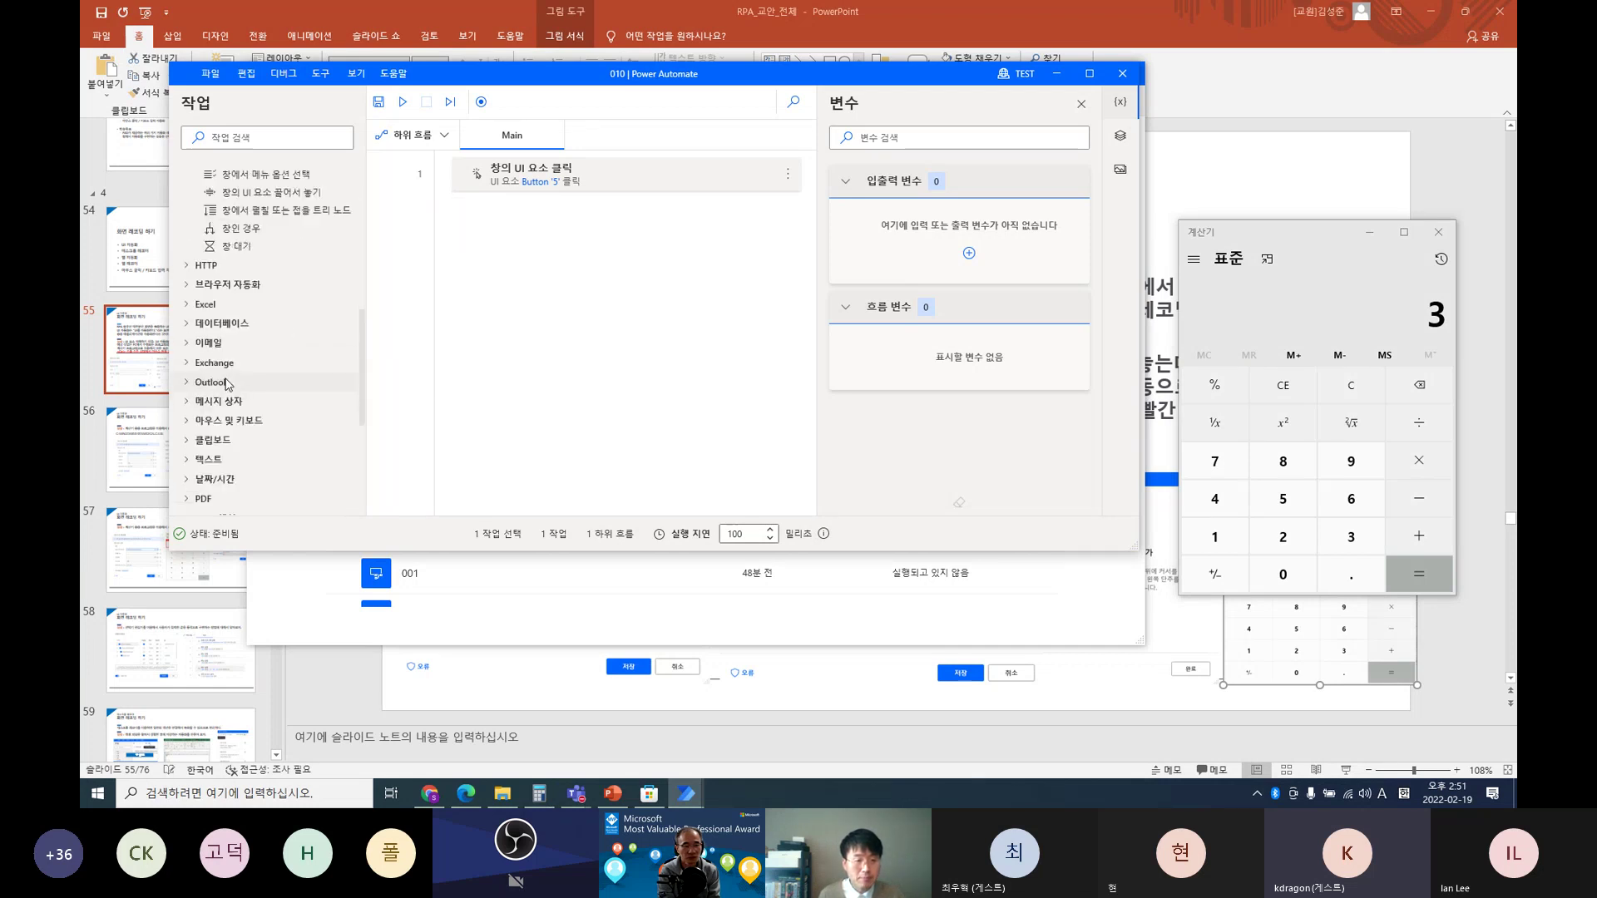
{"action": "left_click", "coordinate": [191, 402]}
Step: Try to add a 입력 대화 표시 action to the flow with the dialog title '값을 입력하세요.'
{"action": "left_click_drag", "start_coordinate": [242, 438], "coordinate": [524, 181]}
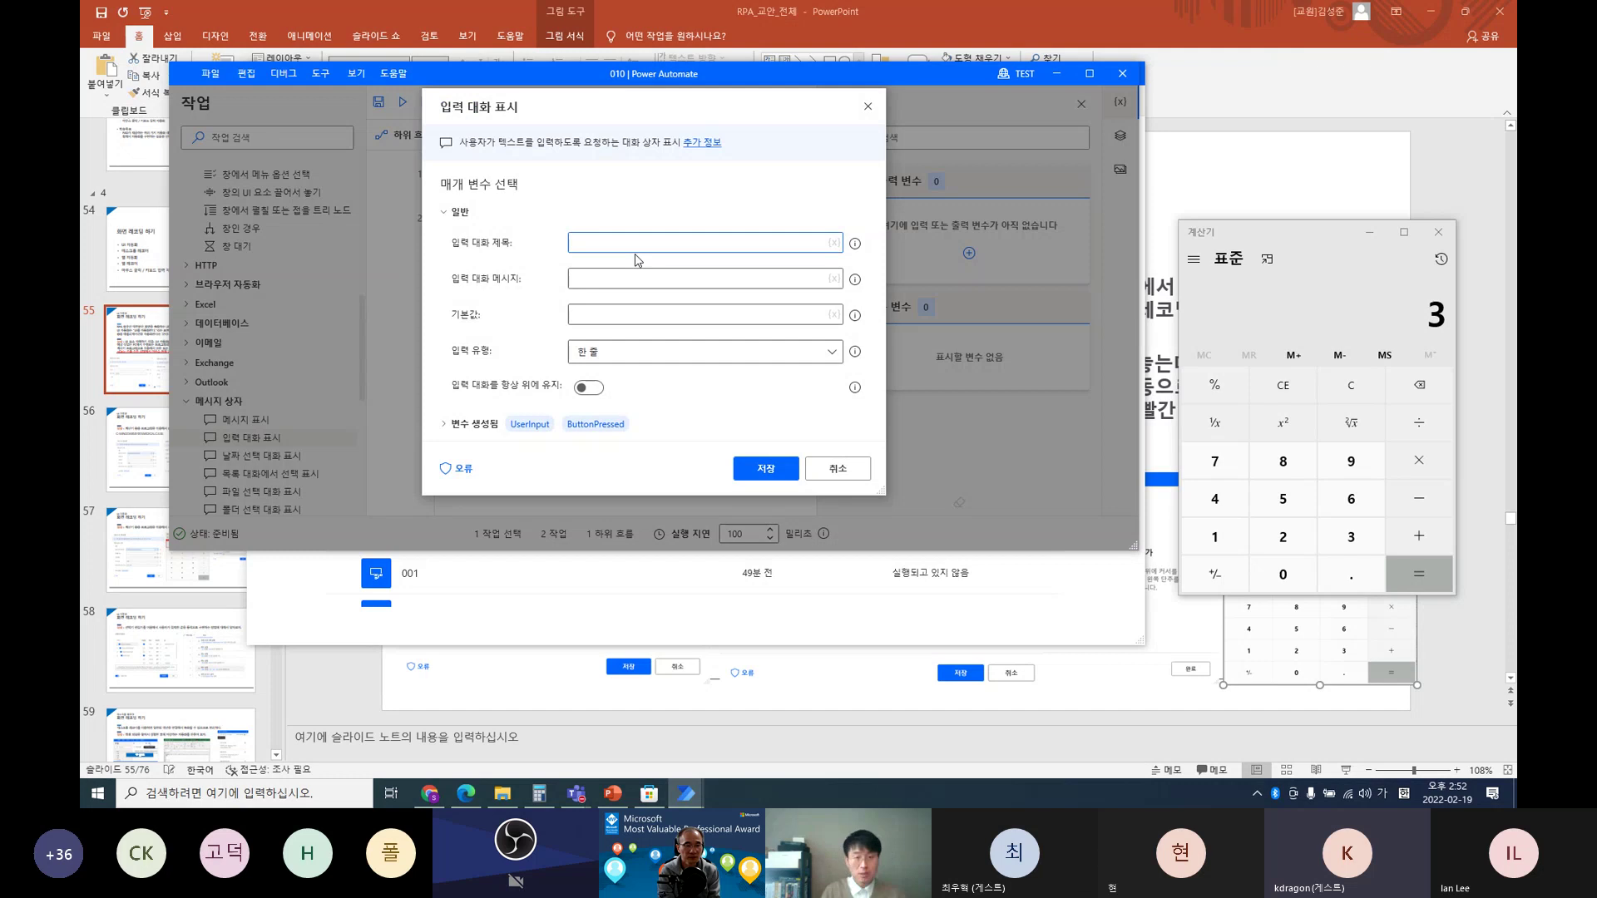
{"action": "type", "text": "값을 ㅇ비력하"}
{"action": "key", "text": "BackSpace"}
{"action": "key", "text": "BackSpace"}
{"action": "key", "text": "BackSpace"}
{"action": "key", "text": "BackSpace"}
{"action": "key", "text": "BackSpace"}
{"action": "type", "text": "입력하세요."}
Step: Try to rename the input dialog's user-input variable to IN and save the action
{"action": "left_click", "coordinate": [540, 426]}
{"action": "left_click", "coordinate": [559, 359]}
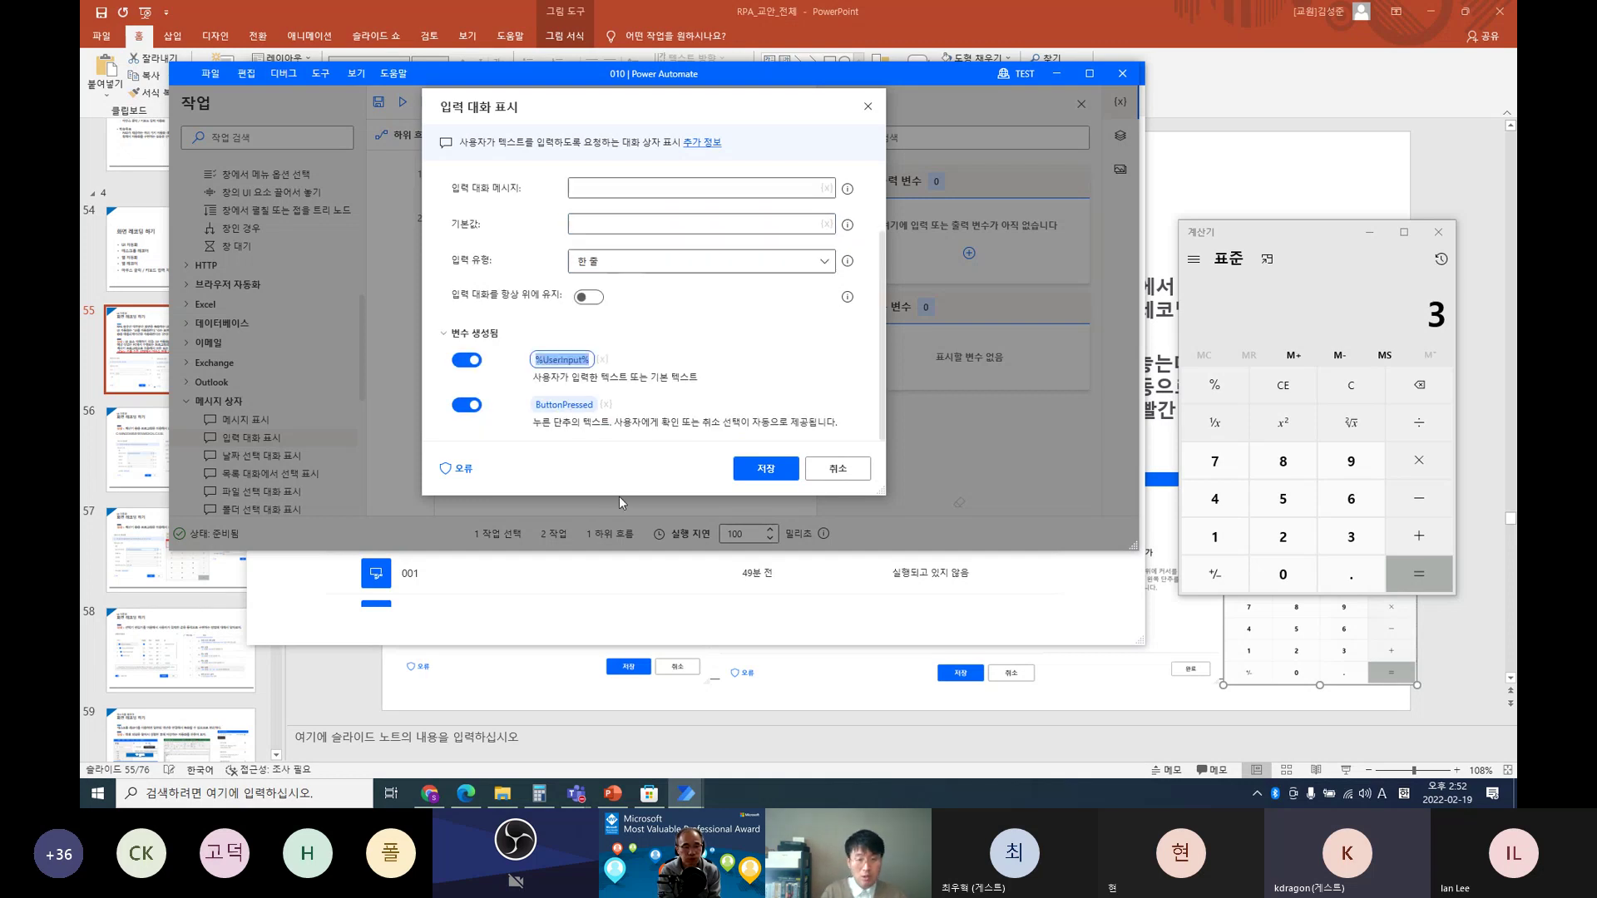
{"action": "type", "text": "IN"}
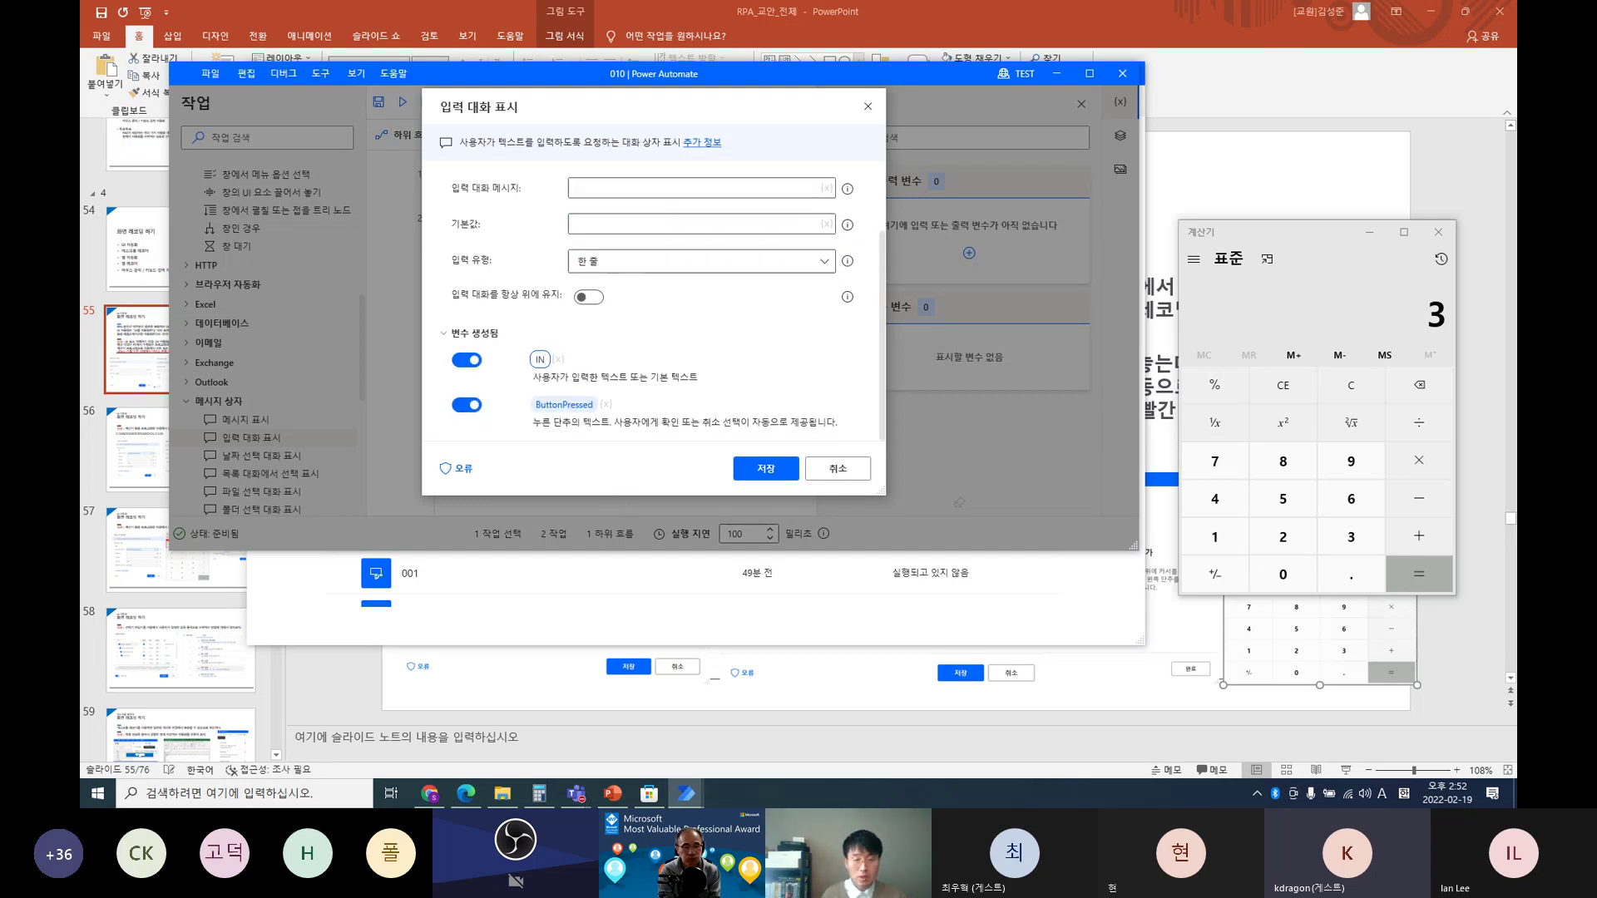
{"action": "left_click", "coordinate": [760, 471]}
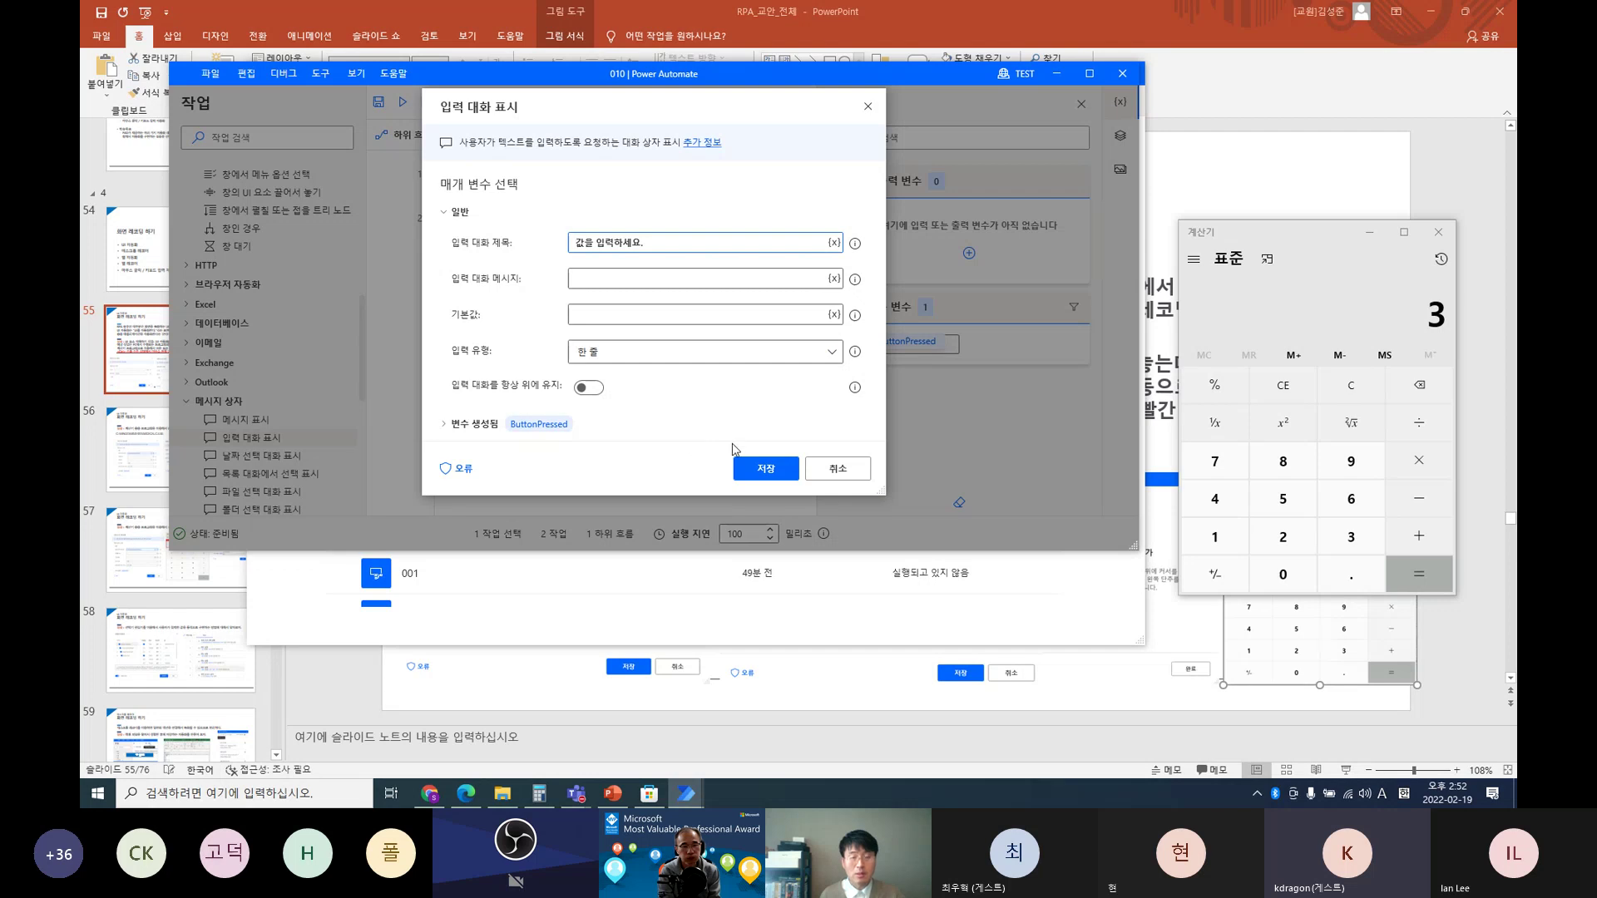
{"action": "left_click", "coordinate": [739, 463]}
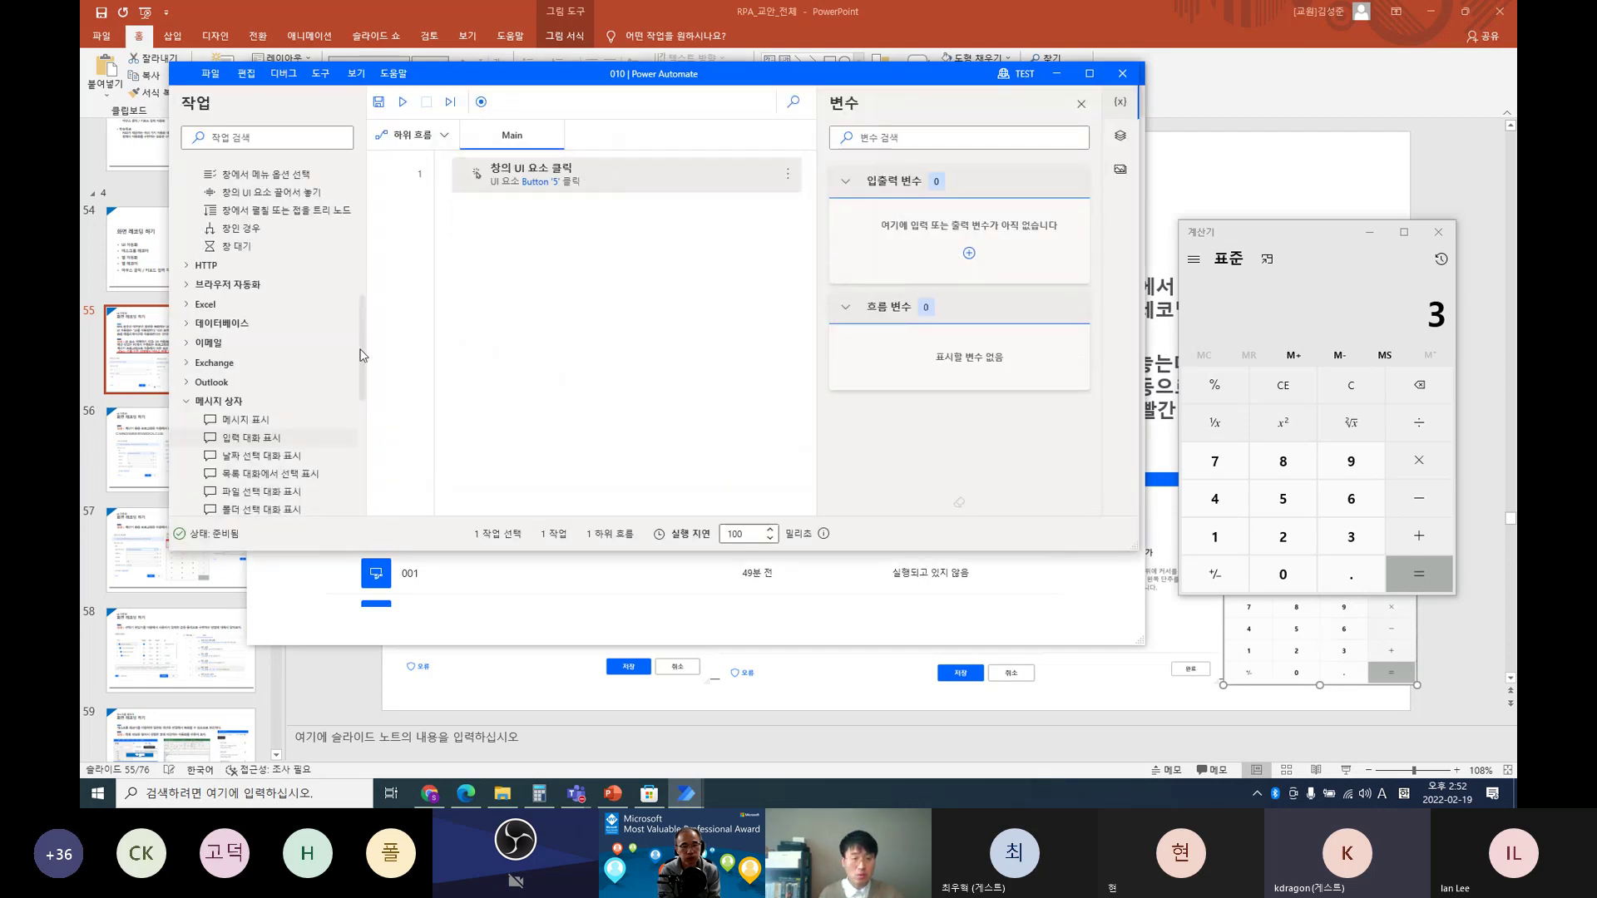
Step: Add a 입력 대화 표시 action at the start of the flow titled '숫자', saving it with the default UserInput variable
{"action": "left_click_drag", "start_coordinate": [244, 440], "coordinate": [563, 164]}
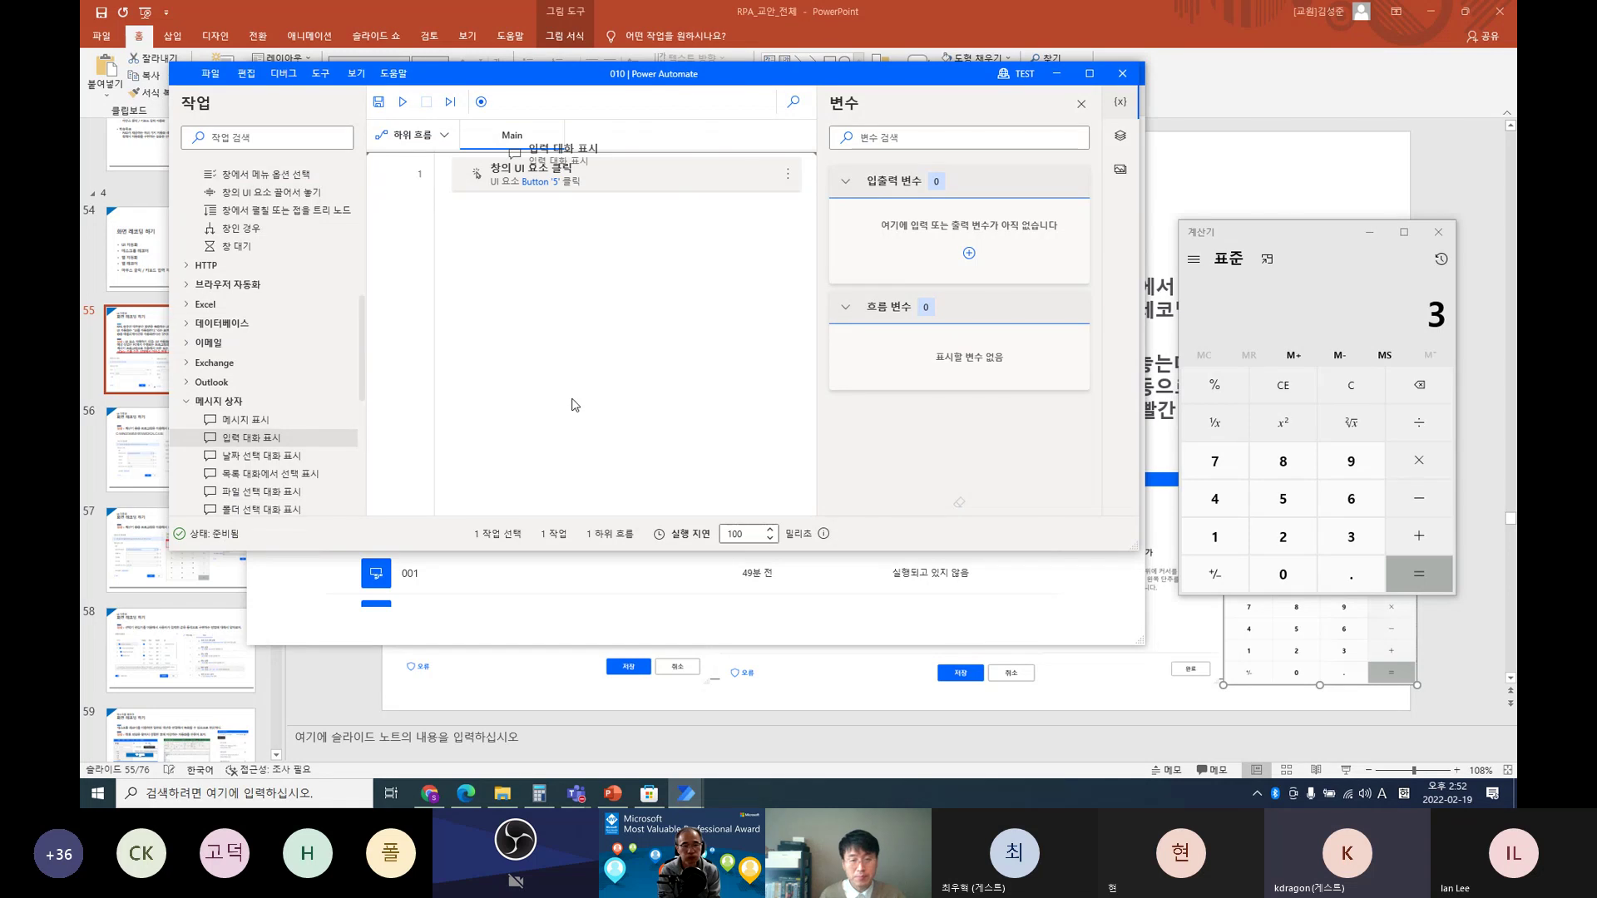
{"action": "left_click_drag", "start_coordinate": [571, 405], "coordinate": [571, 405]}
{"action": "type", "text": "숫자"}
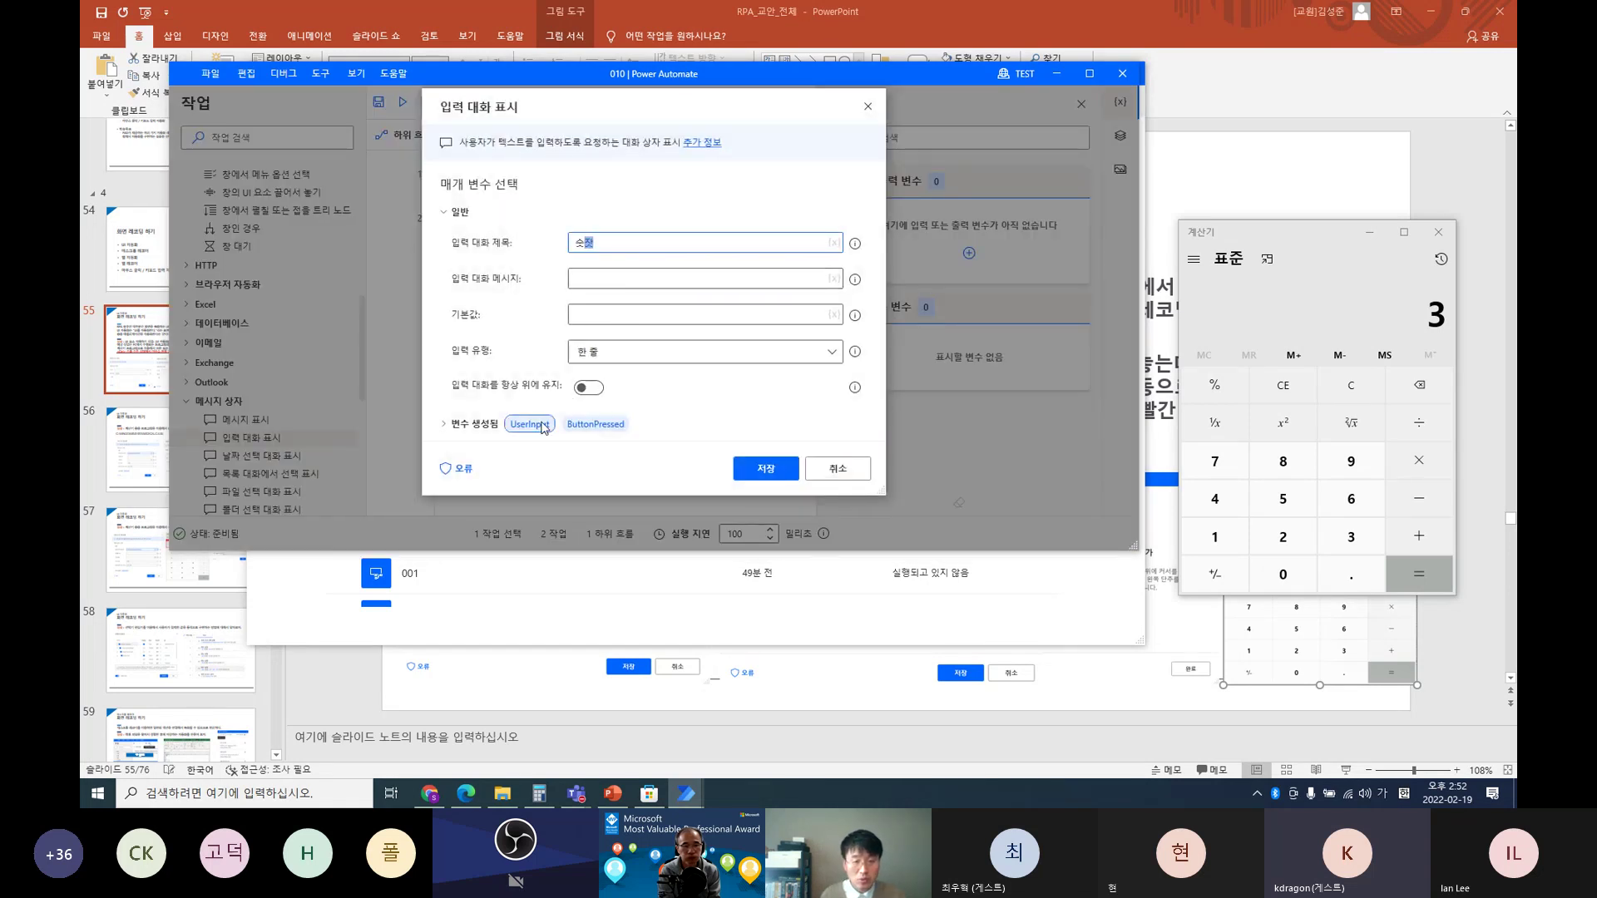
{"action": "left_click", "coordinate": [532, 424]}
{"action": "left_click", "coordinate": [561, 359]}
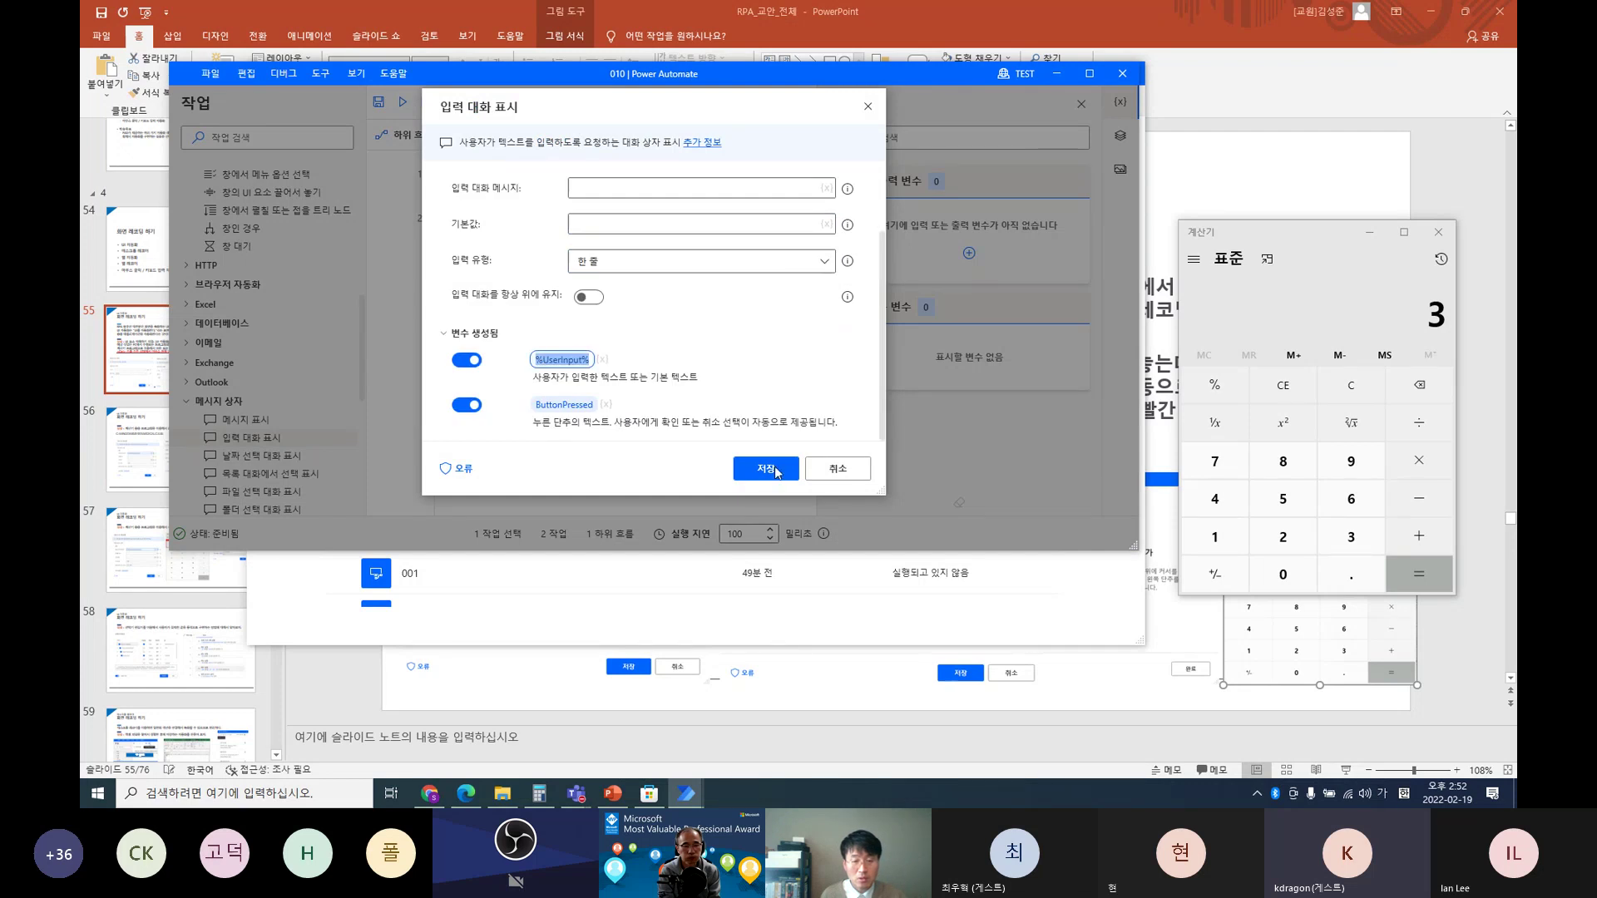
{"action": "left_click", "coordinate": [769, 470]}
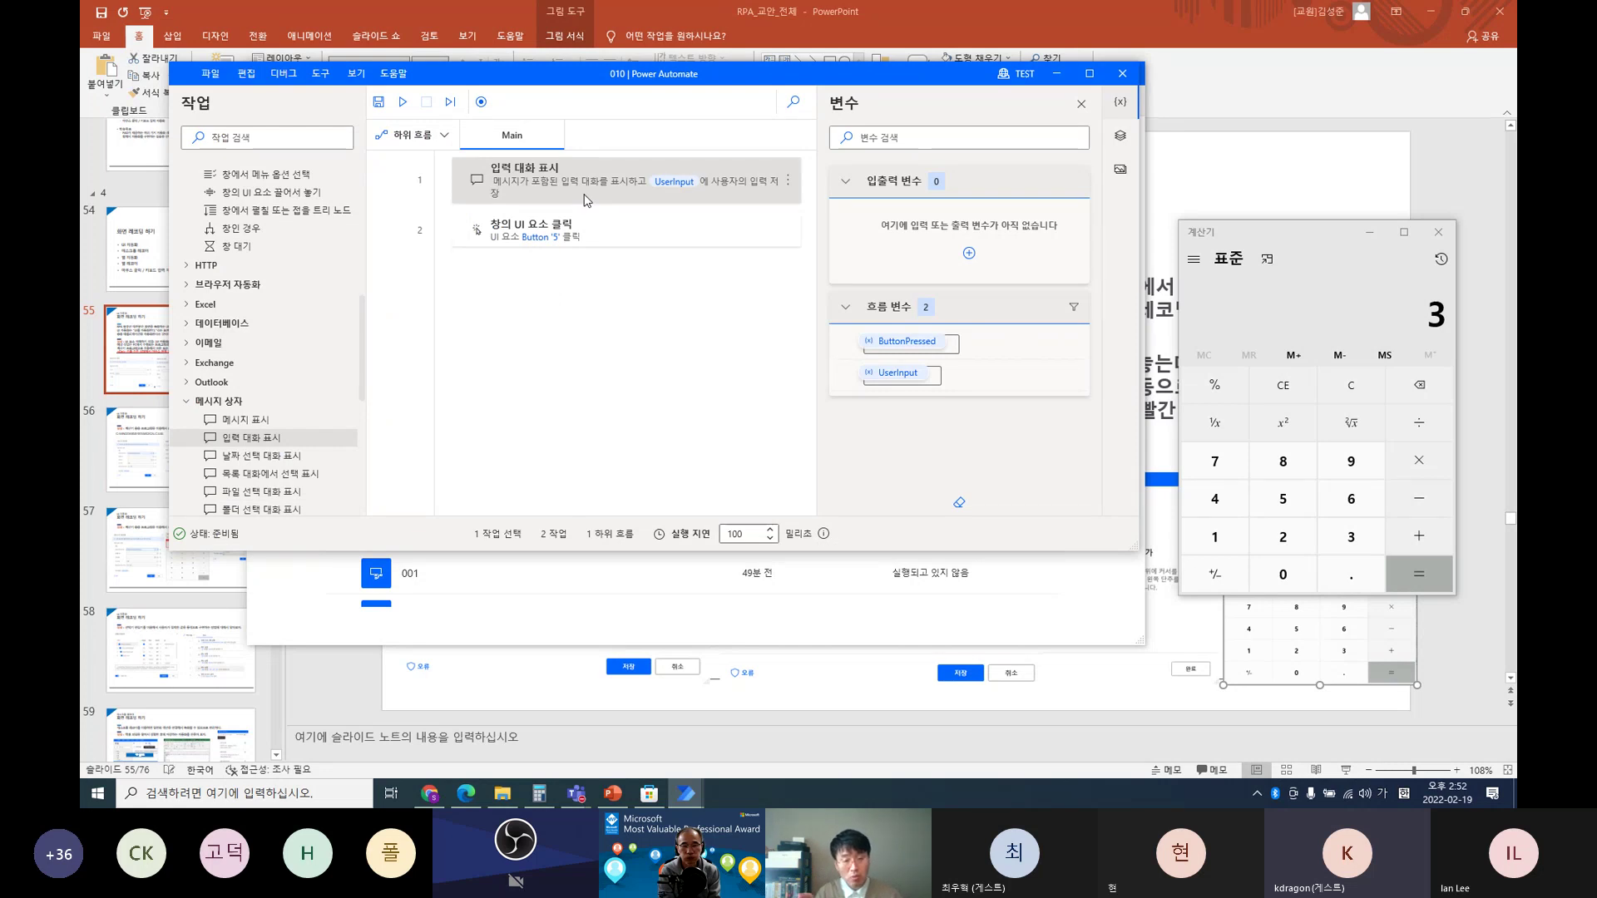
Step: Collapse the 메시지 상자 group and add a 변수 설정 action from the 변수 group to the end of the flow
{"action": "left_click", "coordinate": [188, 402]}
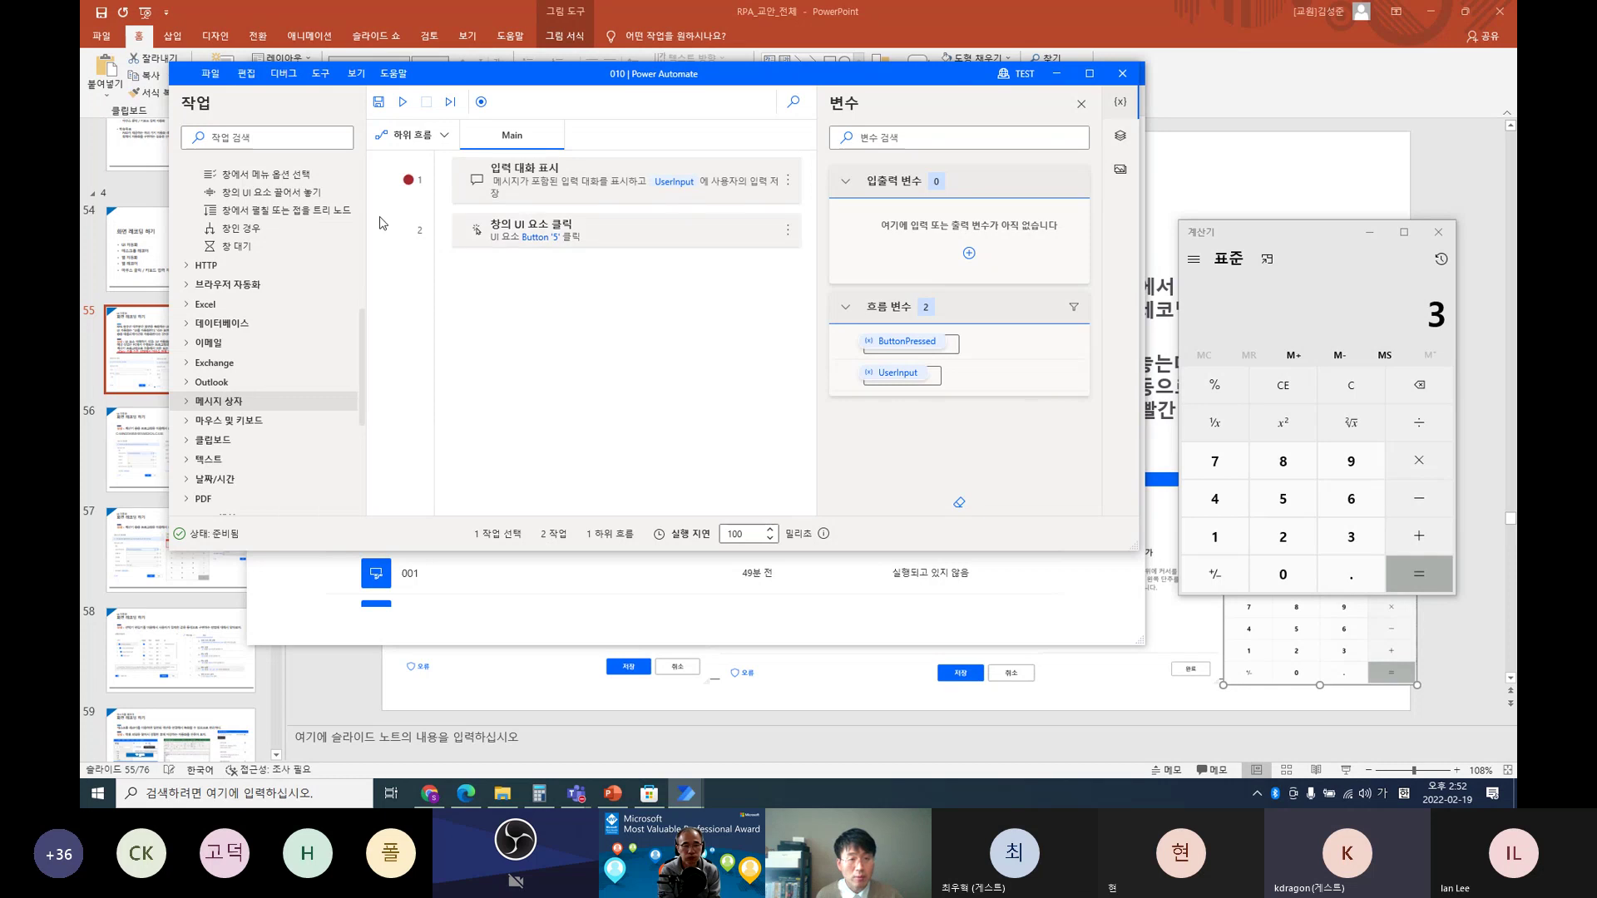
{"action": "scroll", "coordinate": [229, 178], "scroll_direction": "up", "scroll_amount": 6}
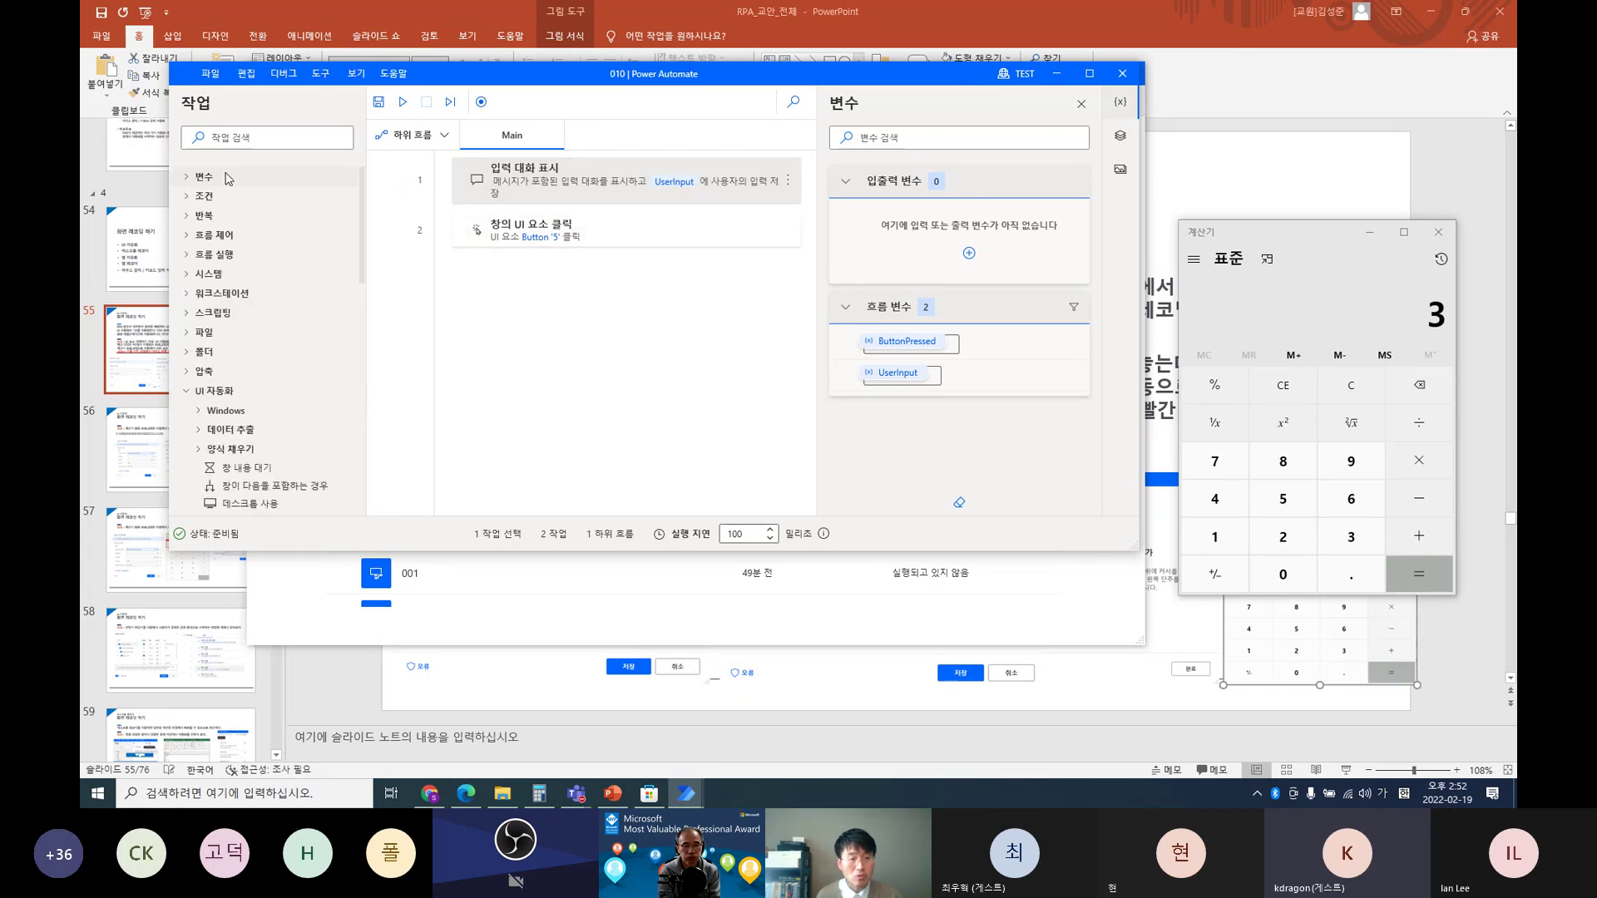
{"action": "left_click", "coordinate": [182, 184]}
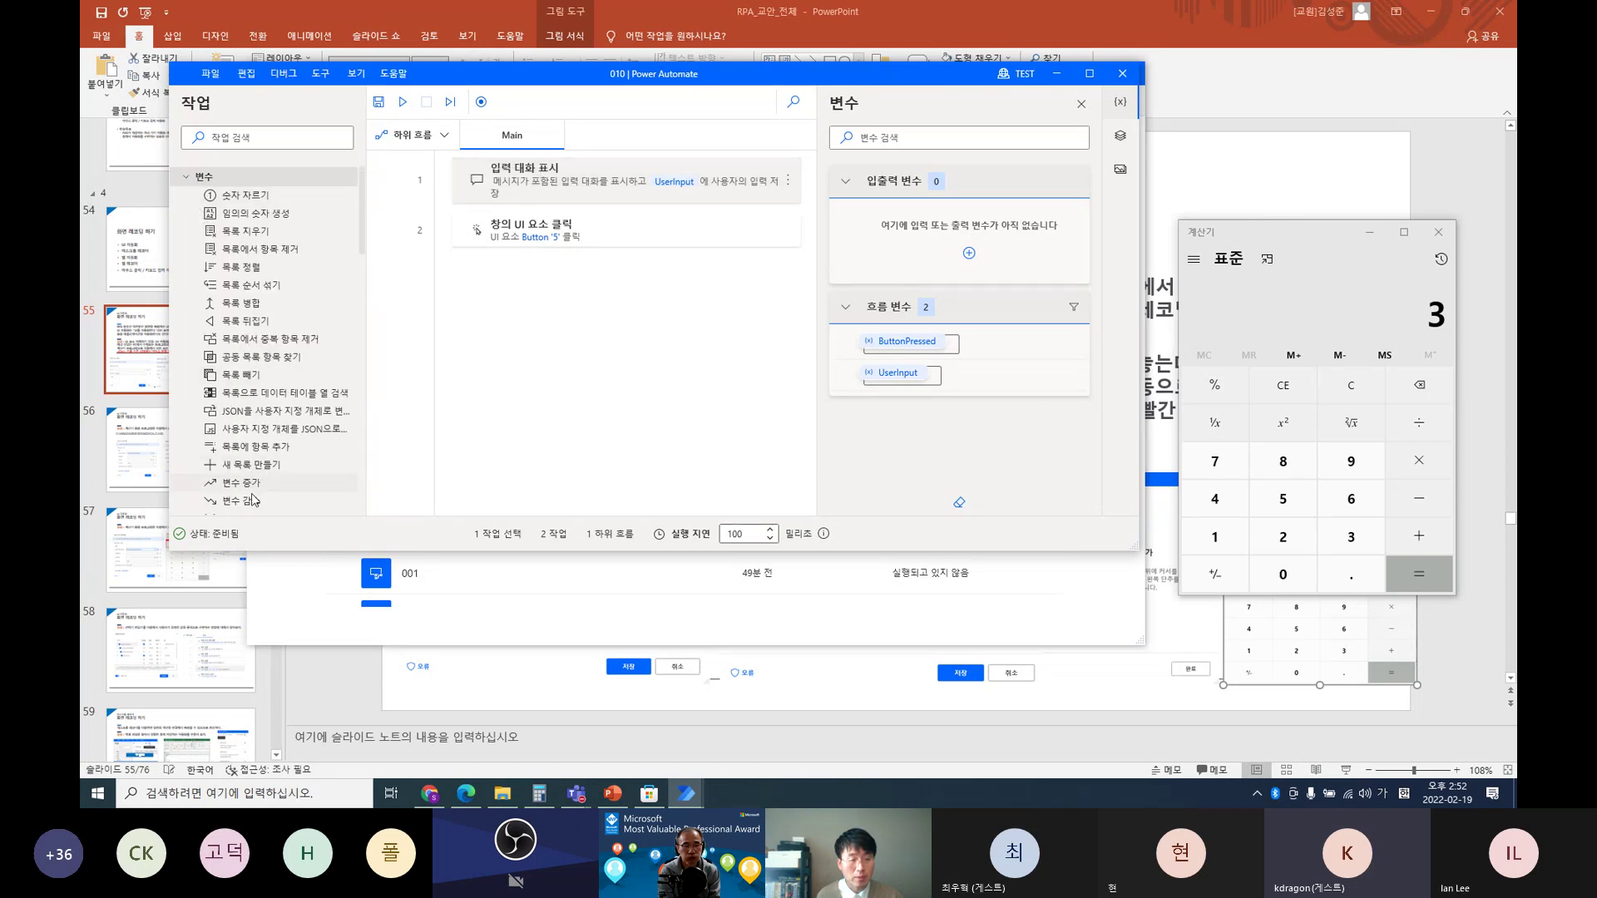
{"action": "left_click_drag", "start_coordinate": [250, 513], "coordinate": [666, 373]}
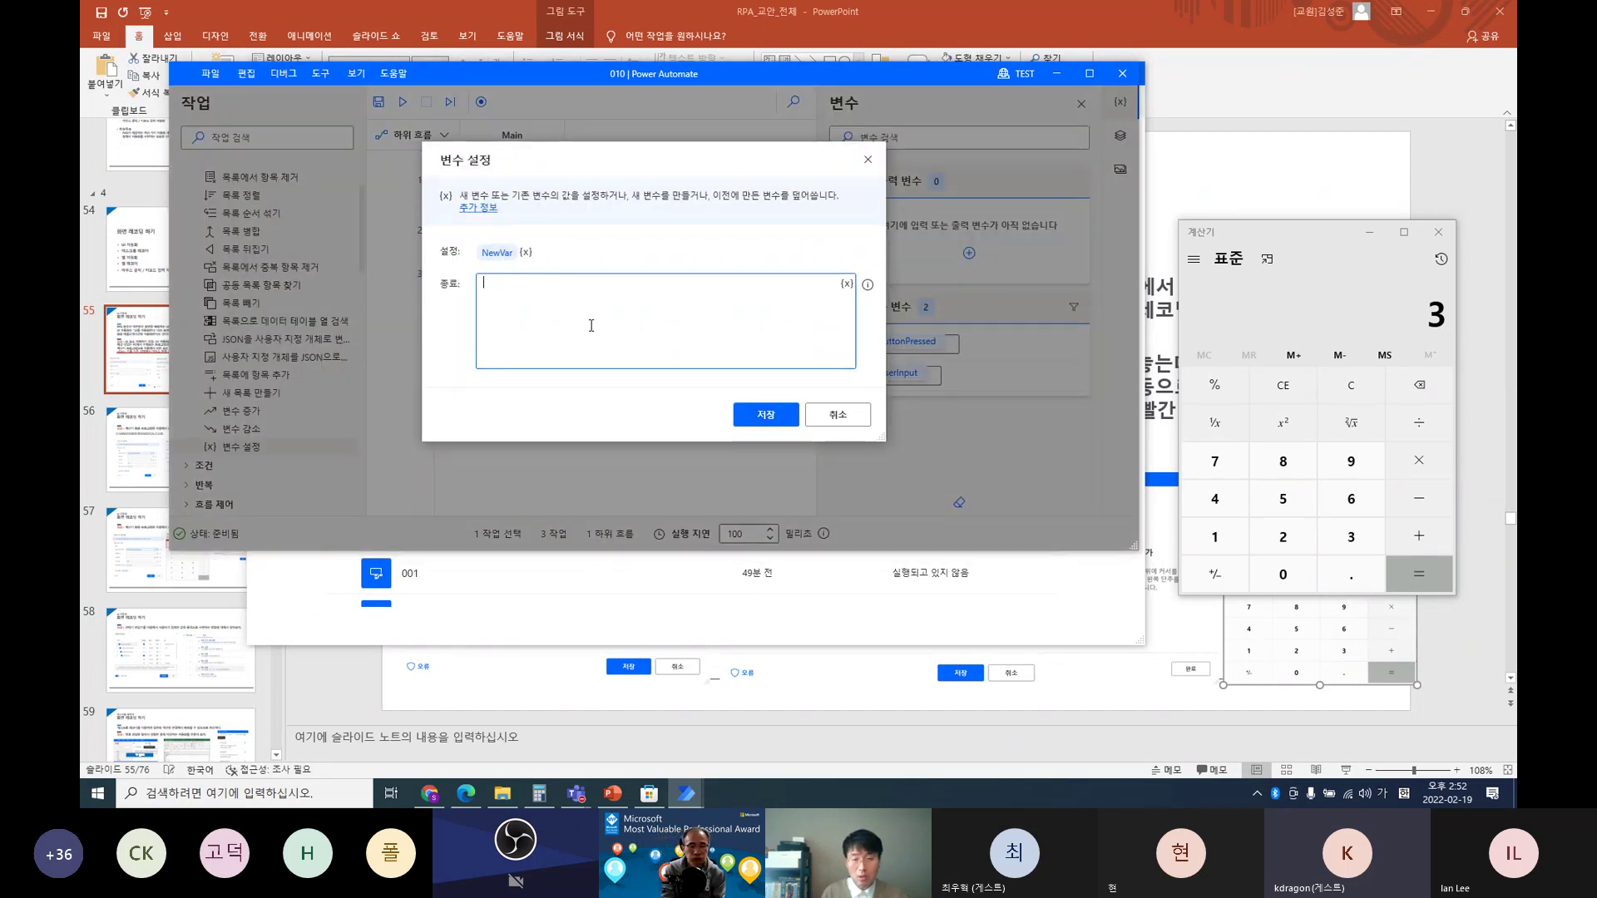
Step: Set the NewVar variable's value to num%UserInput%button in the 변수 설정 action and save it
{"action": "type", "text": "ㅜ"}
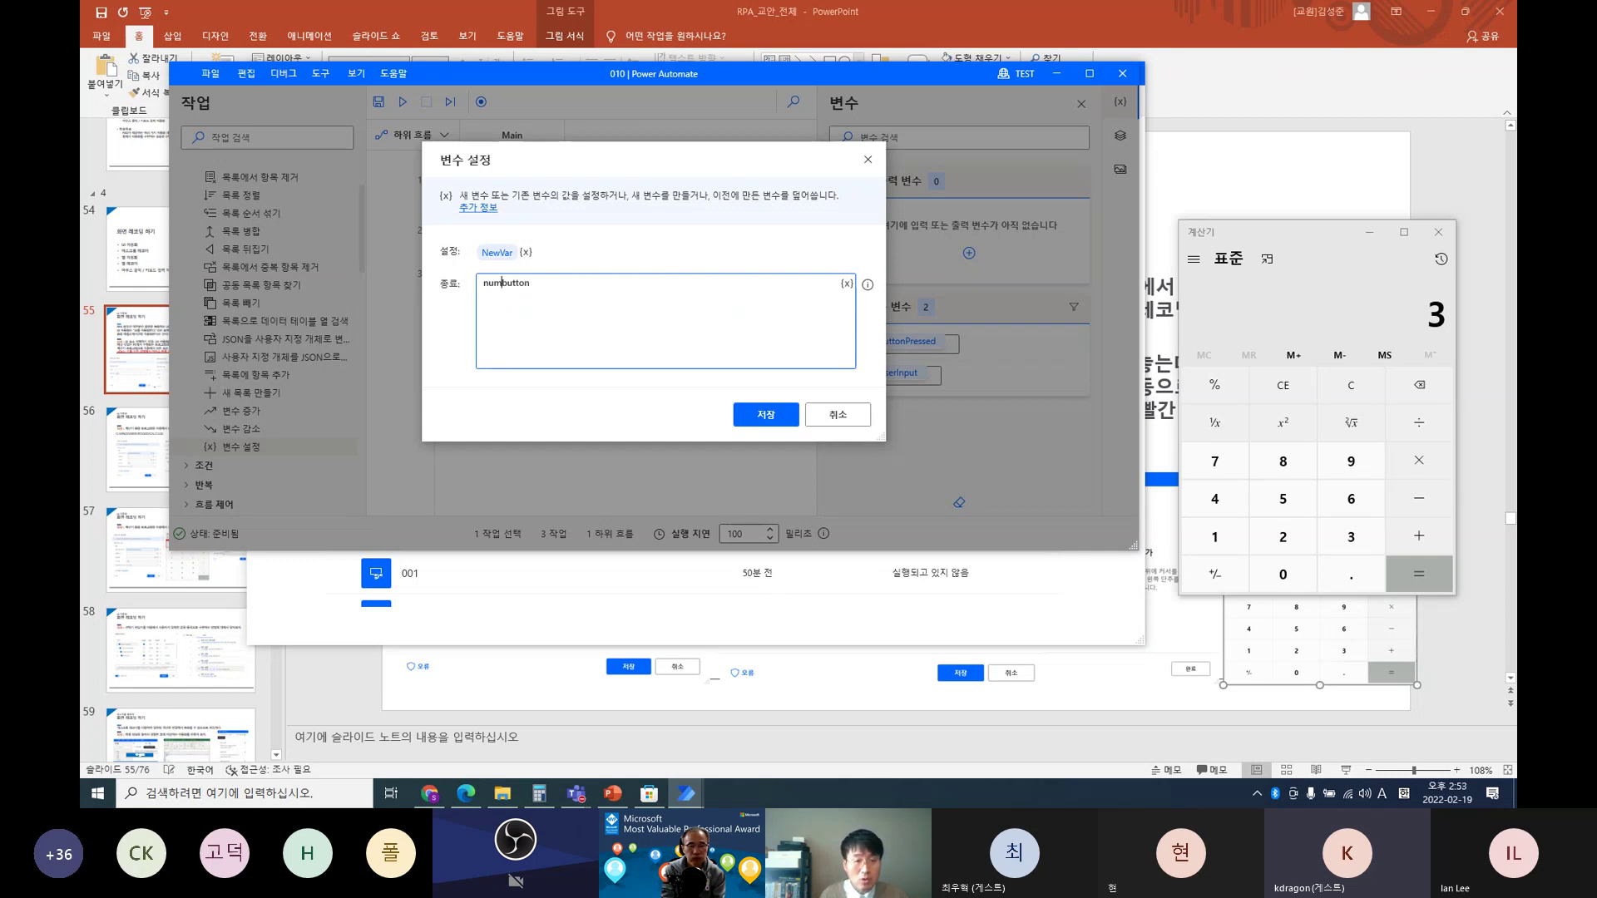
{"action": "type", "text": "5"}
{"action": "key", "text": "BackSpace"}
{"action": "left_click", "coordinate": [846, 284]}
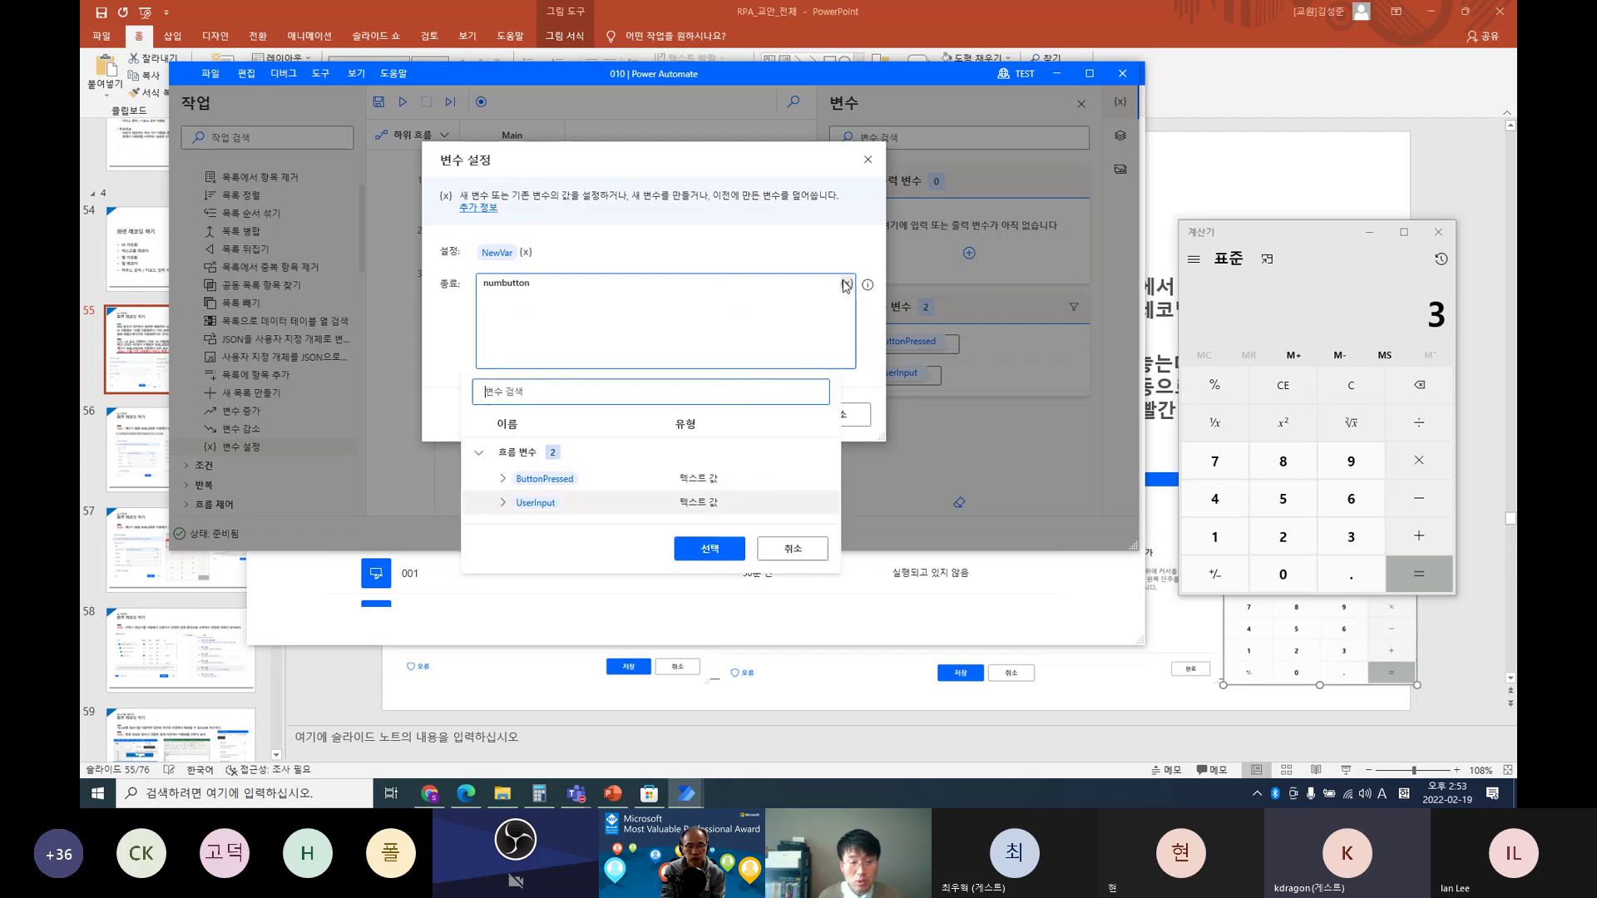
{"action": "double_click", "coordinate": [554, 503]}
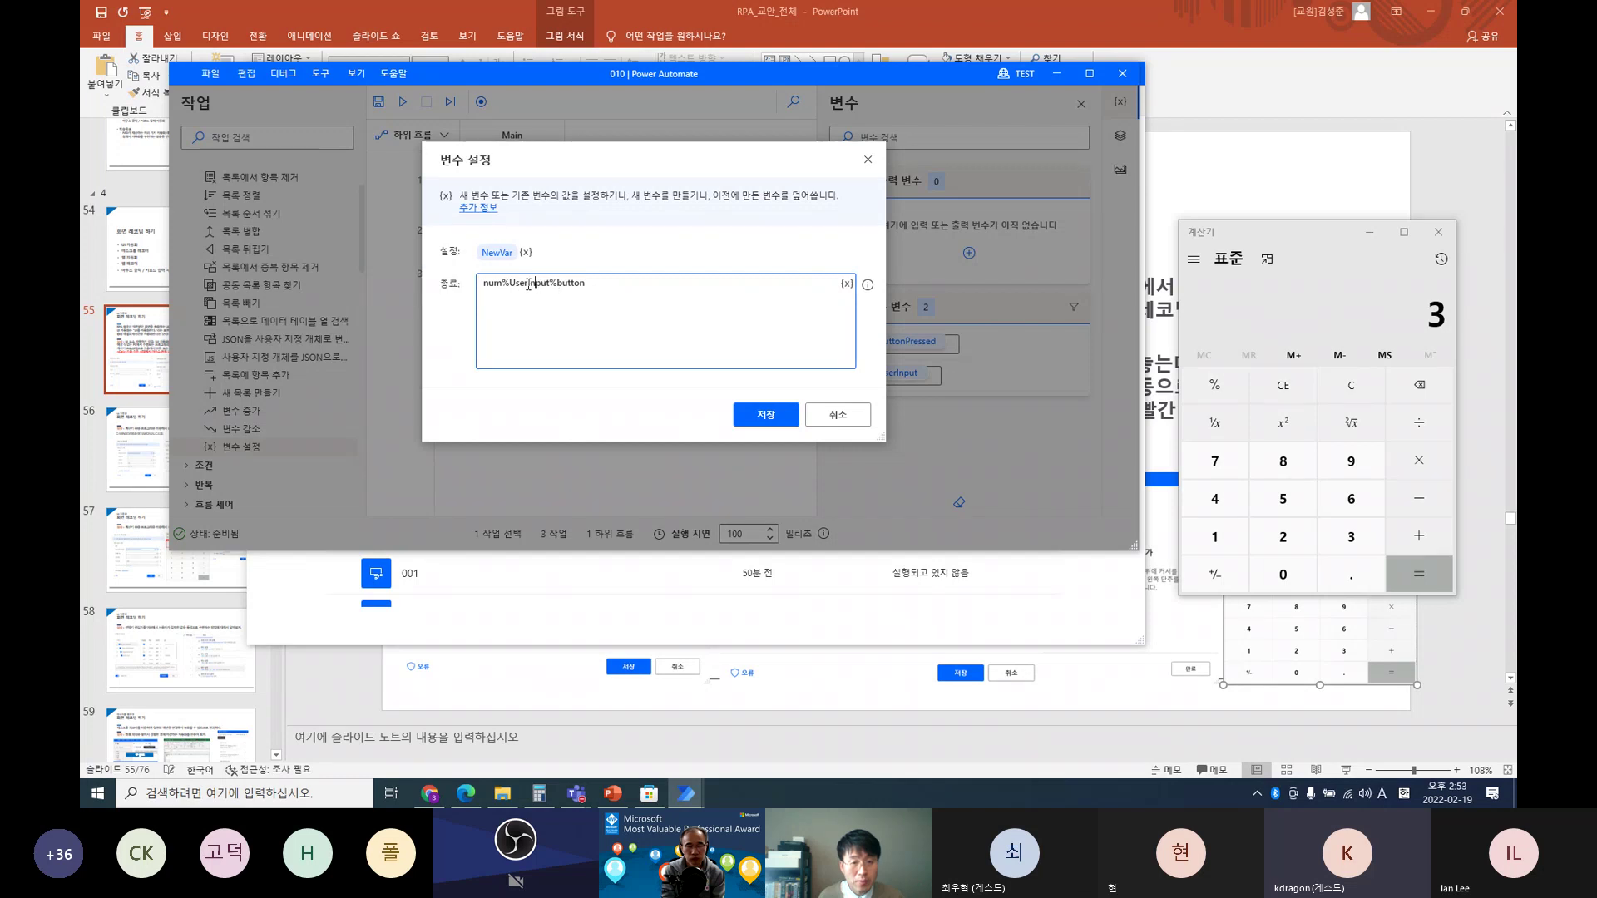
{"action": "left_click_drag", "start_coordinate": [509, 283], "coordinate": [552, 281]}
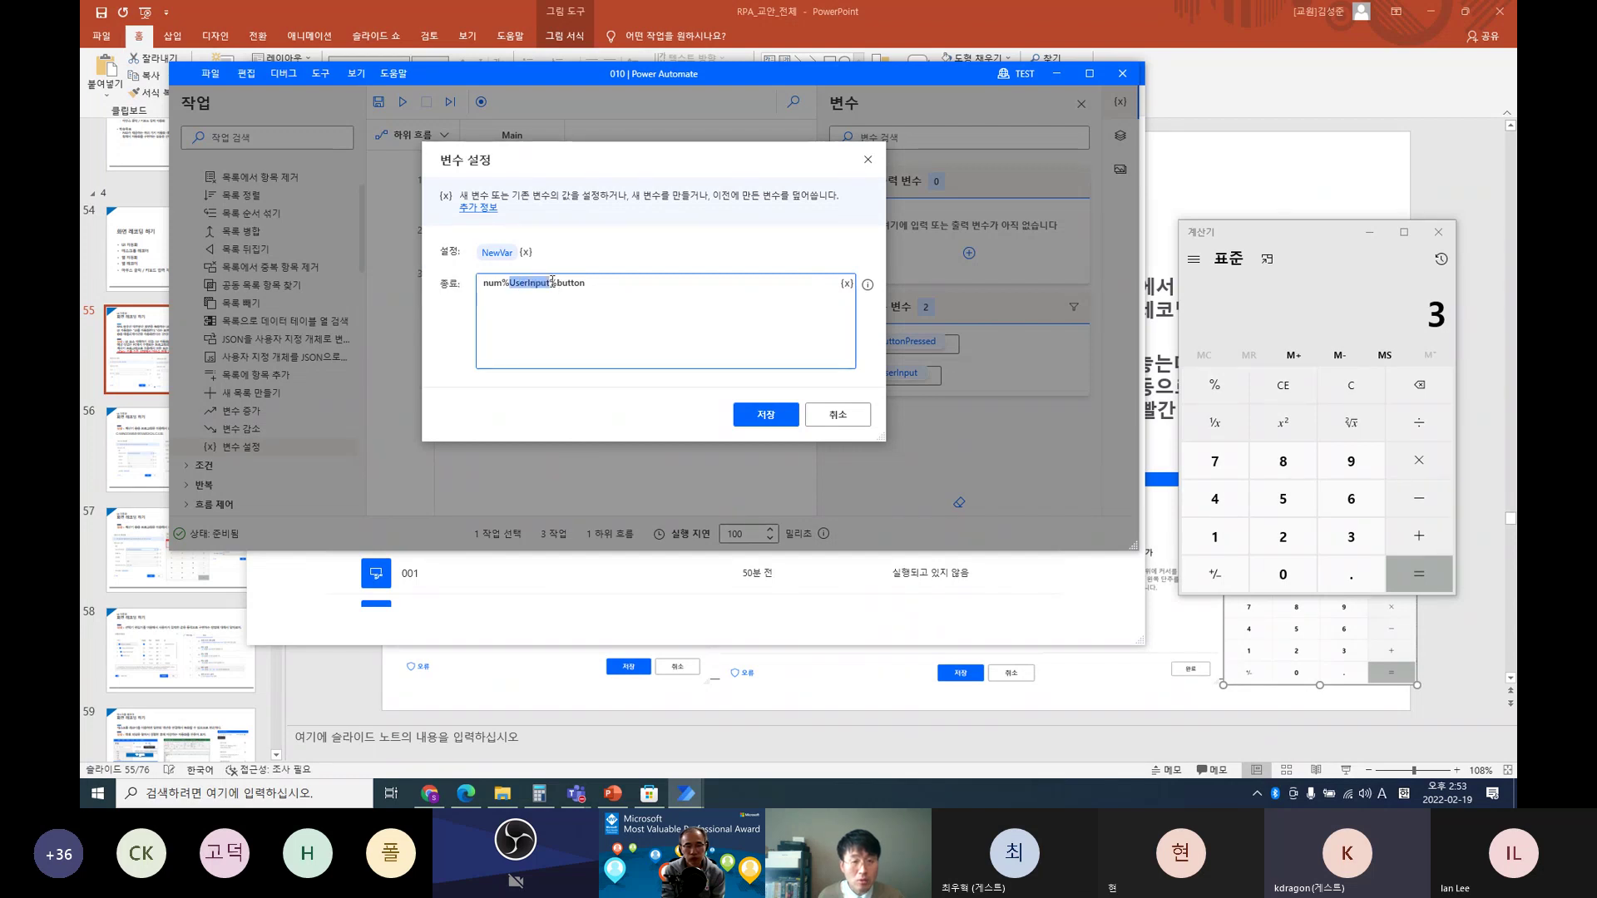
{"action": "left_click", "coordinate": [772, 421]}
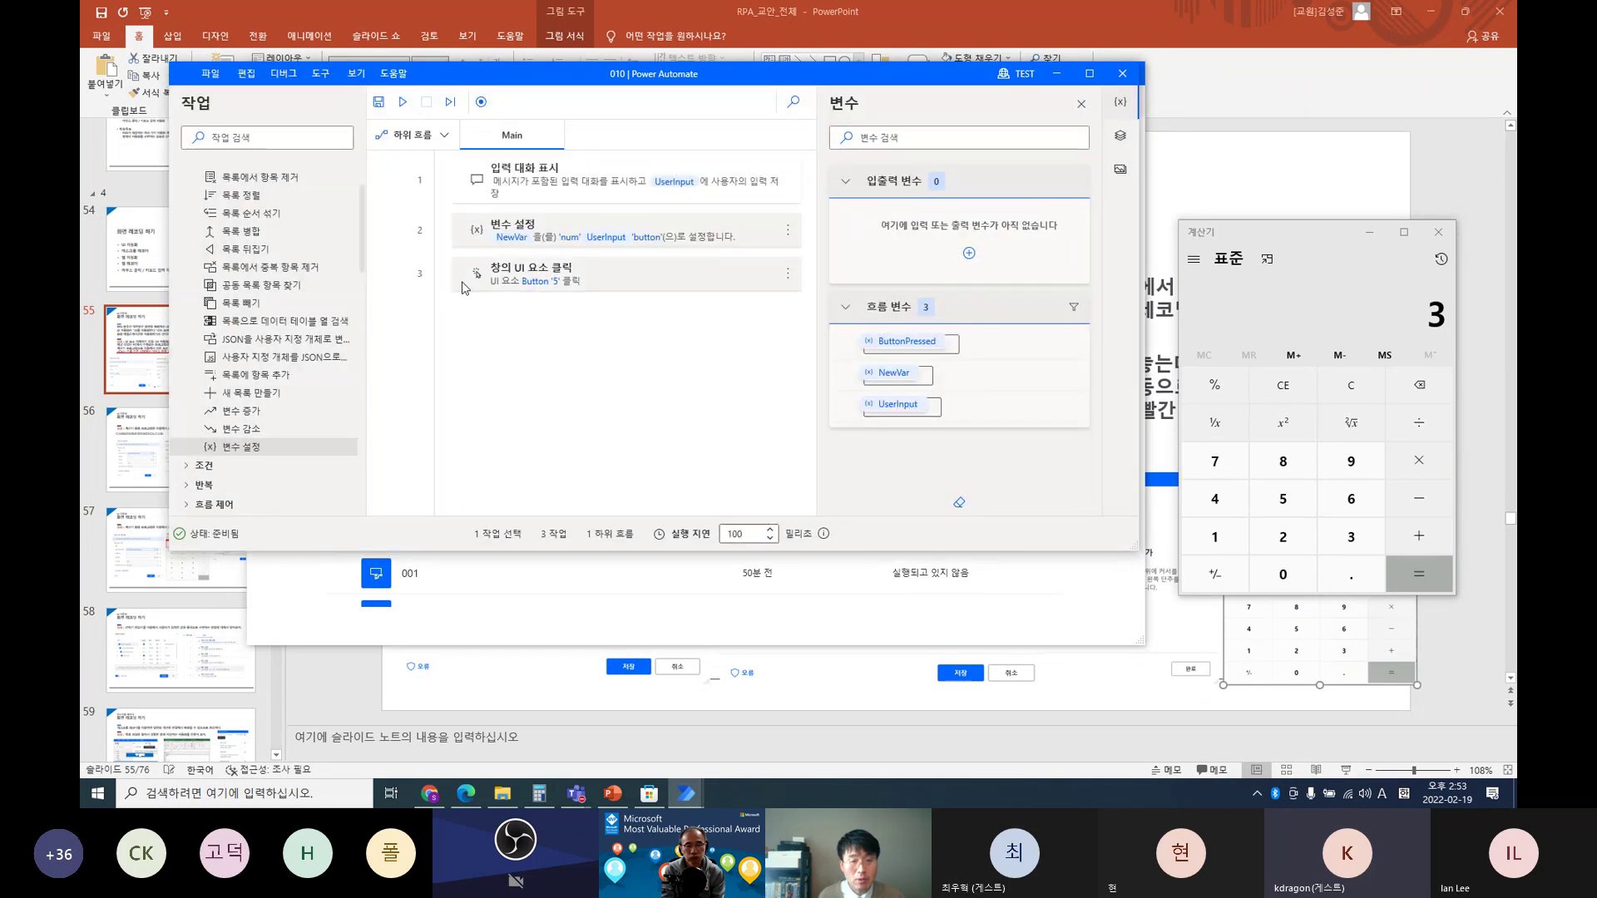
Step: Set a breakpoint on the 창의 UI 요소 클릭 action and test-run the flow, submitting 7 in the 숫자 dialog
{"action": "left_click", "coordinate": [408, 272]}
{"action": "left_click", "coordinate": [401, 102]}
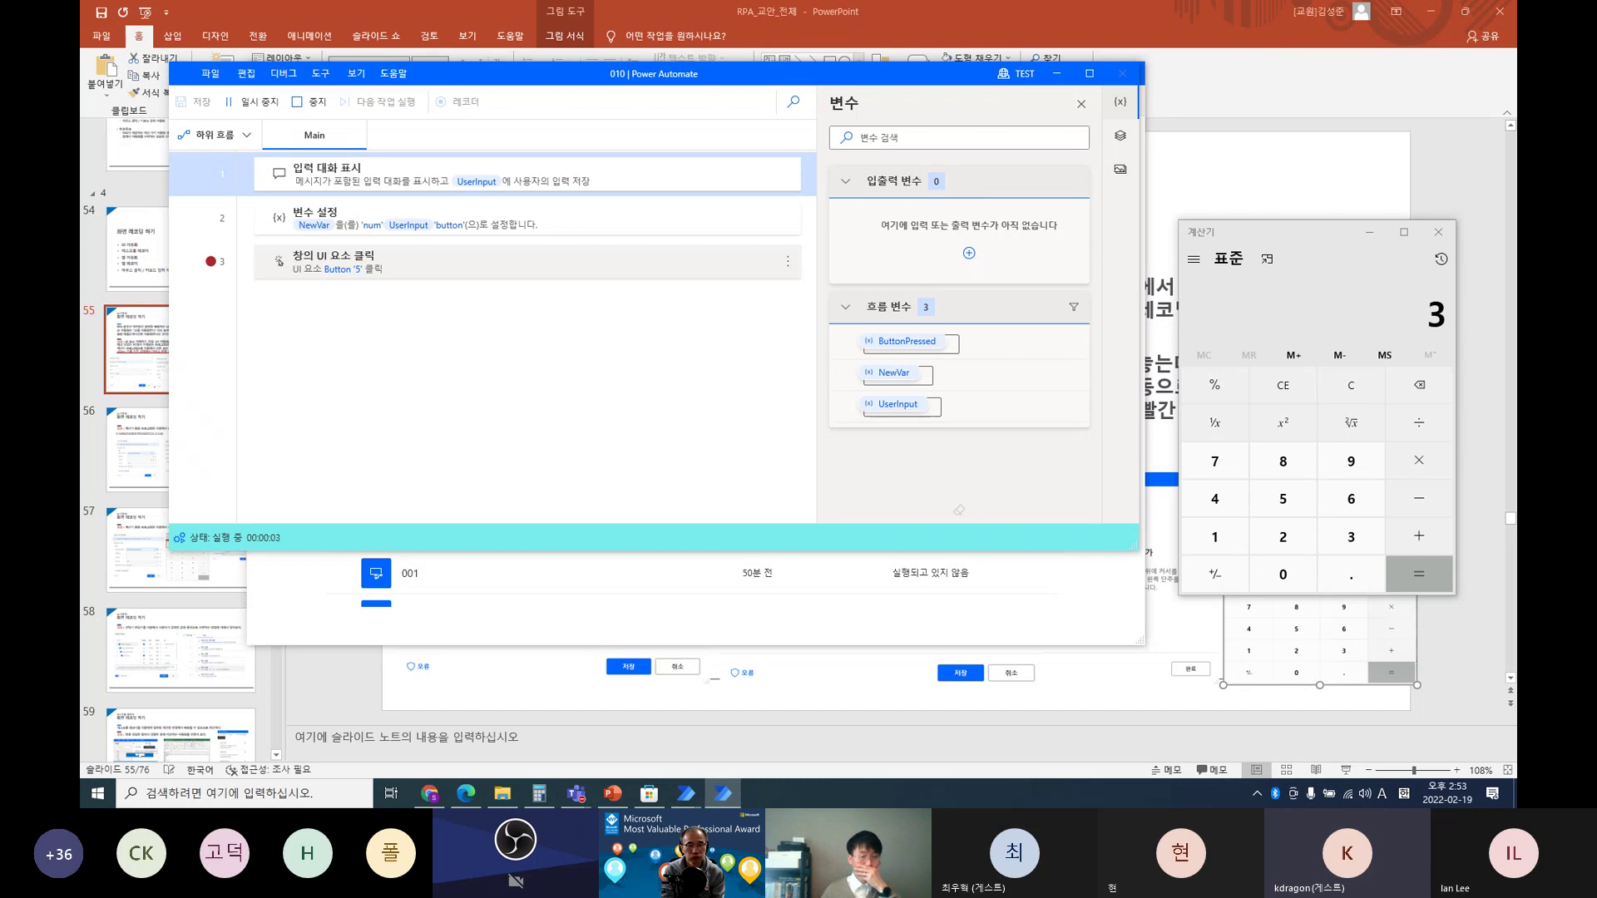
{"action": "type", "text": "7"}
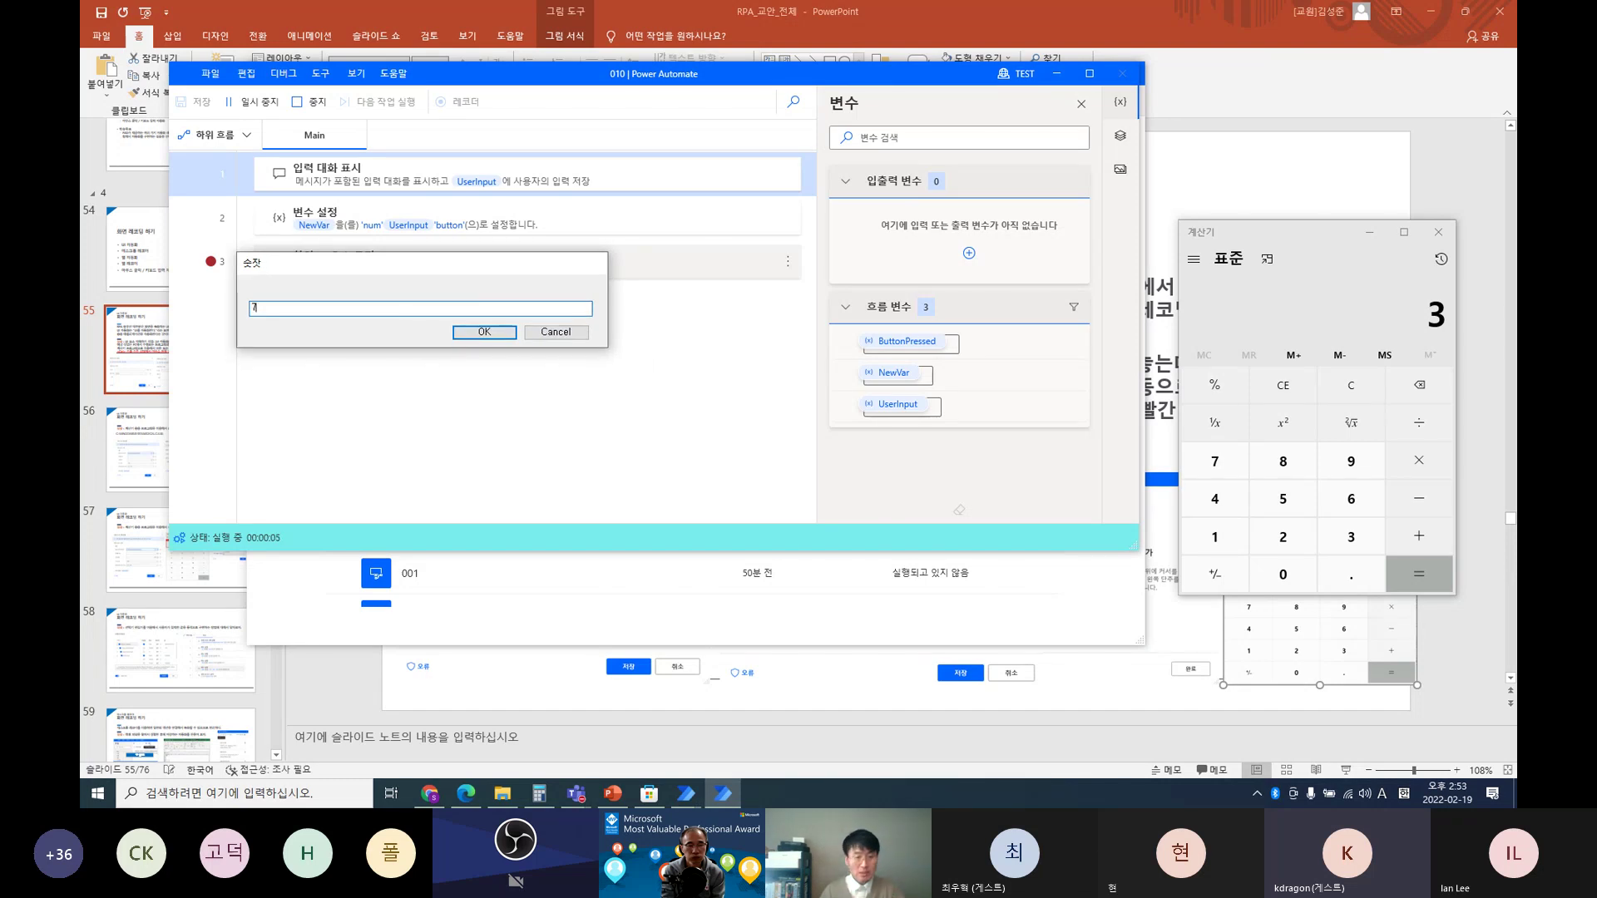
{"action": "left_click", "coordinate": [470, 331]}
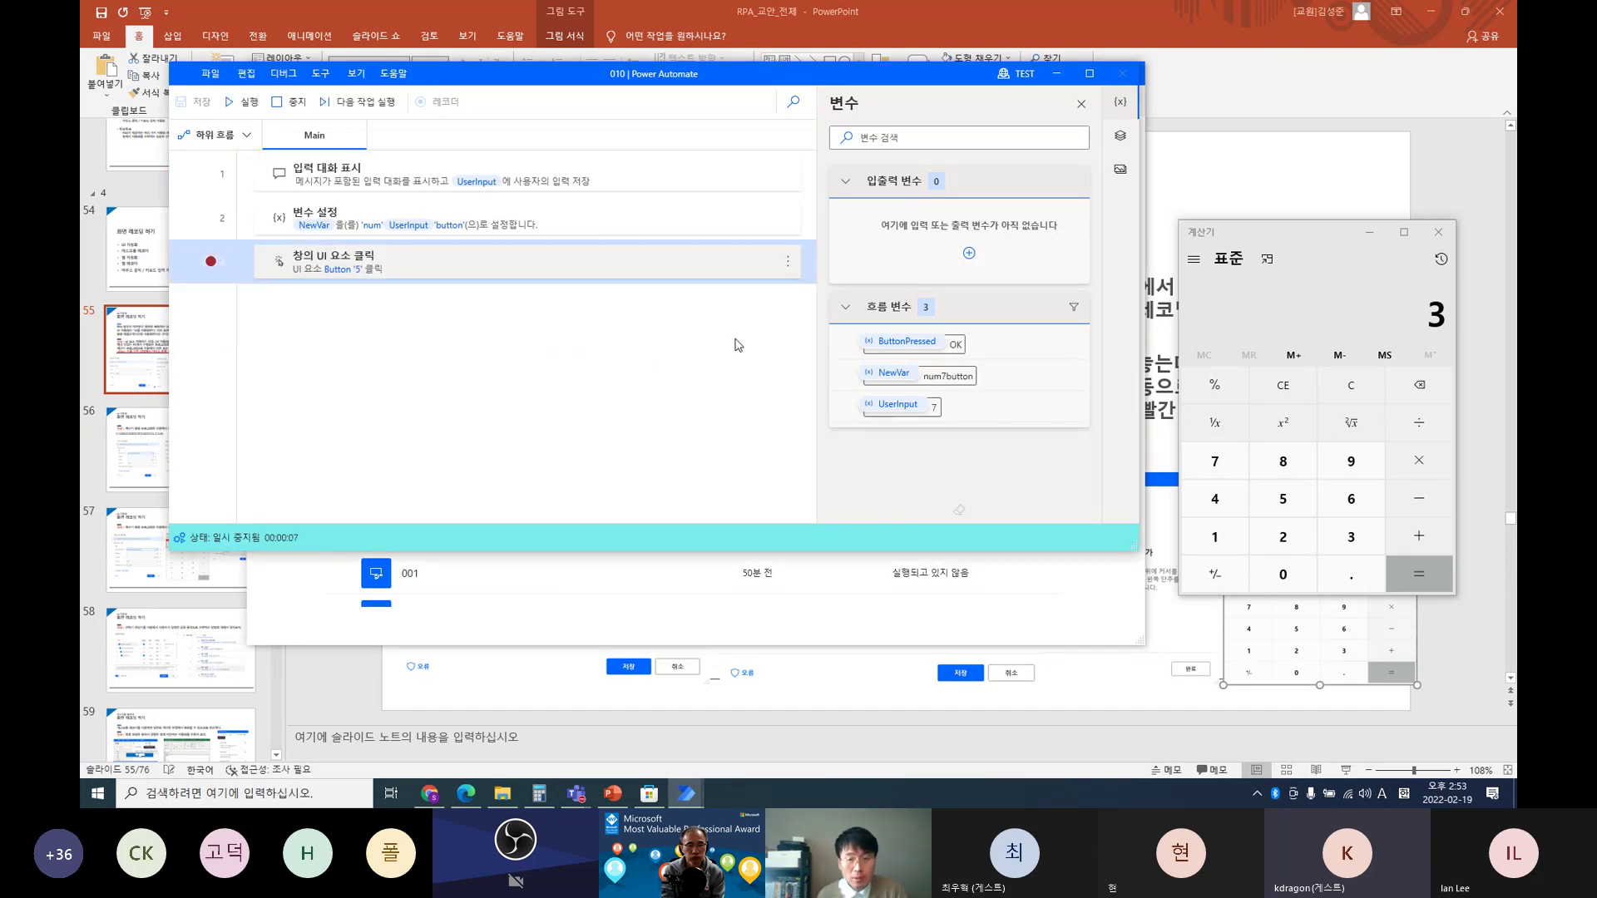
Step: Examine the full value of NewVar while the flow is paused and close the value viewer
{"action": "double_click", "coordinate": [942, 378]}
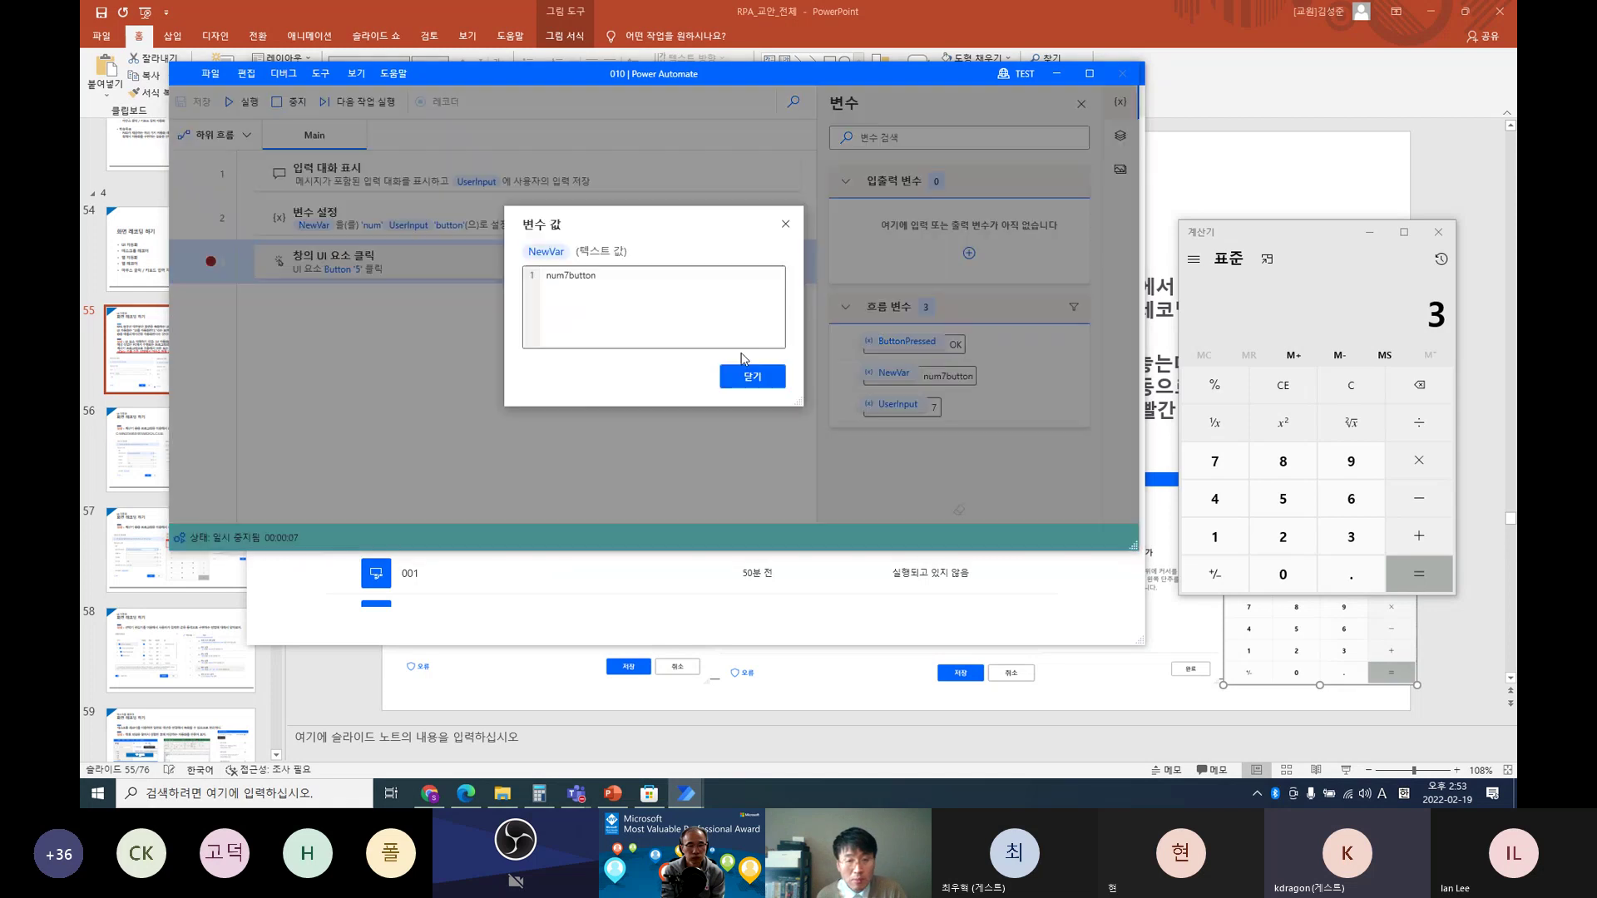
{"action": "double_click", "coordinate": [608, 281]}
{"action": "left_click", "coordinate": [564, 283]}
{"action": "left_click", "coordinate": [753, 376]}
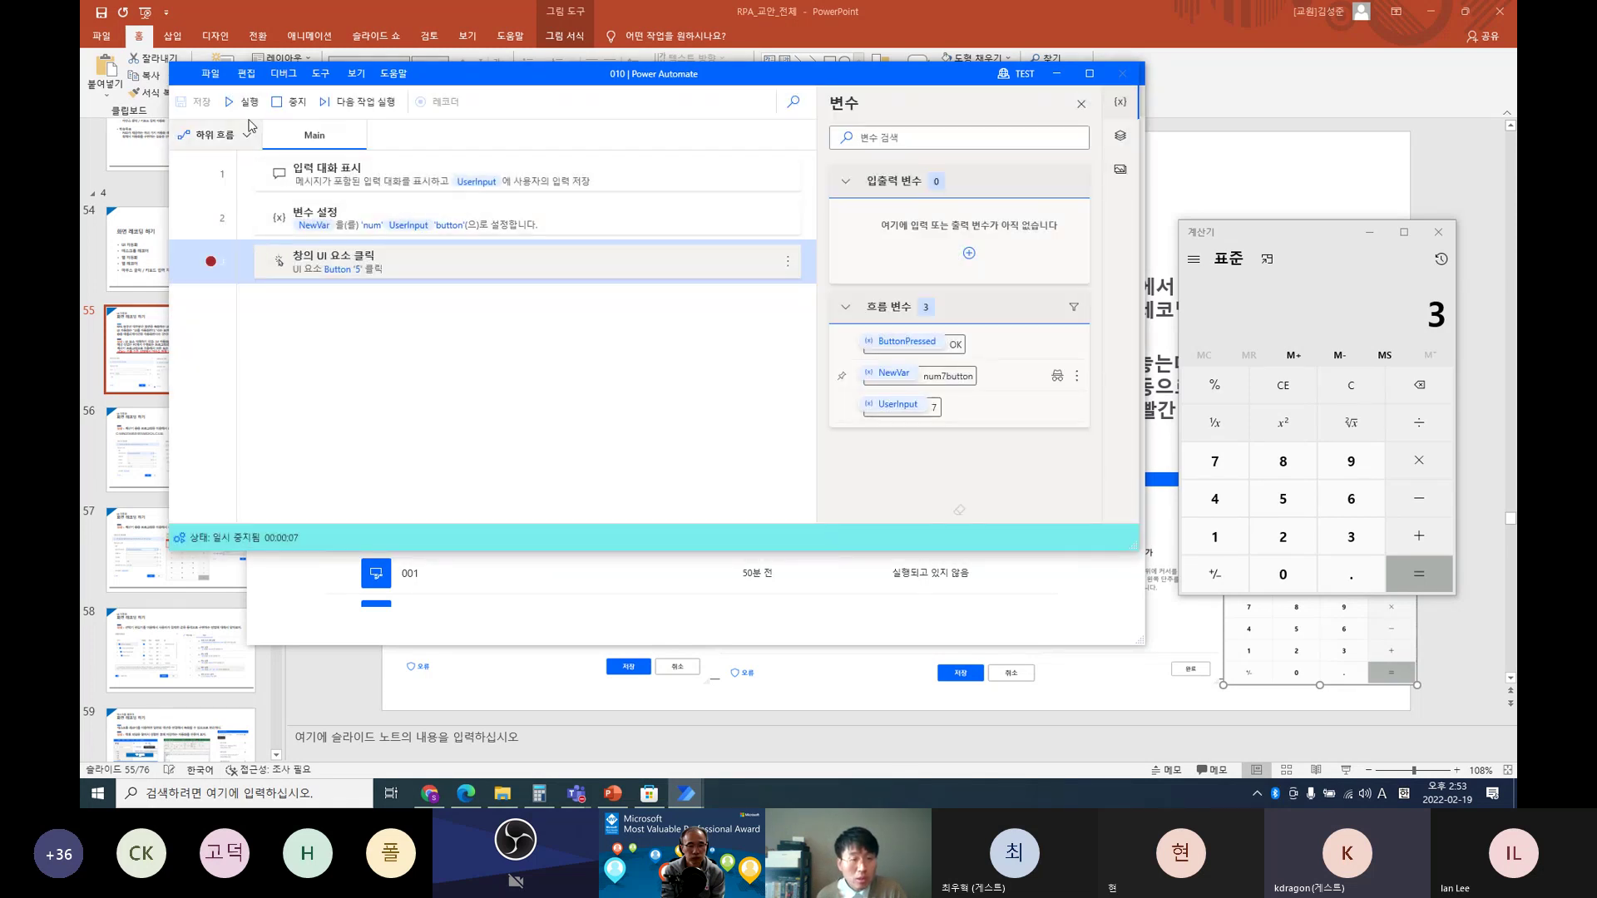
Step: Stop the paused run and remove the breakpoint from the 창의 UI 요소 클릭 action
{"action": "left_click", "coordinate": [283, 102]}
{"action": "left_click_drag", "start_coordinate": [516, 84], "coordinate": [534, 79]}
{"action": "left_click", "coordinate": [427, 268]}
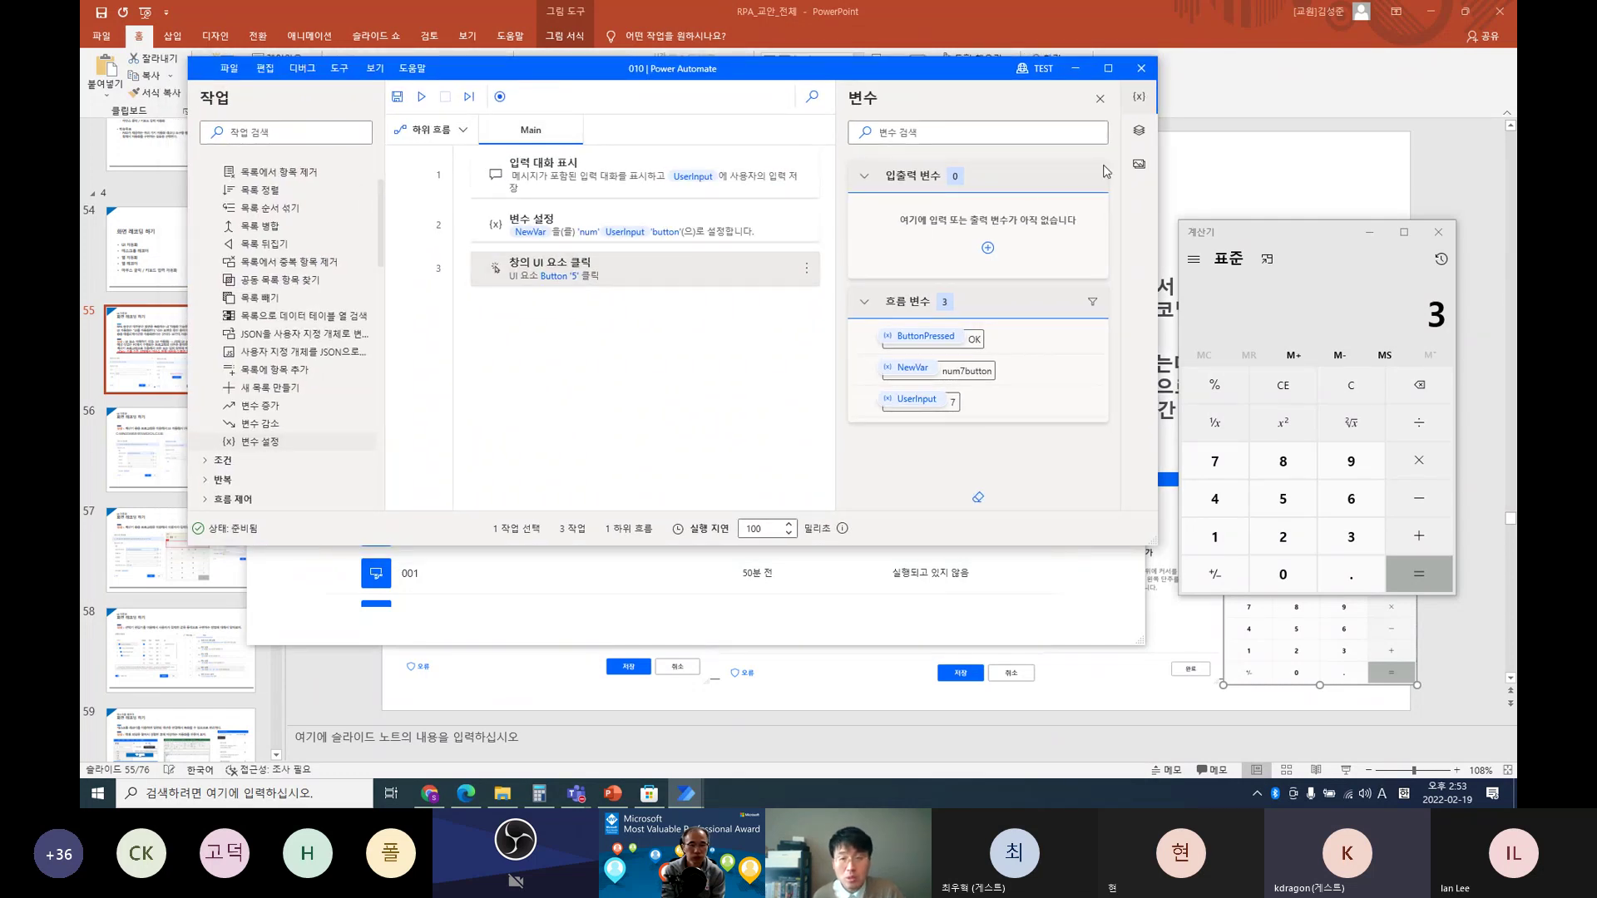
Step: Open the selector of the calculator's Button '5' UI element in the selector builder
{"action": "left_click", "coordinate": [1138, 137]}
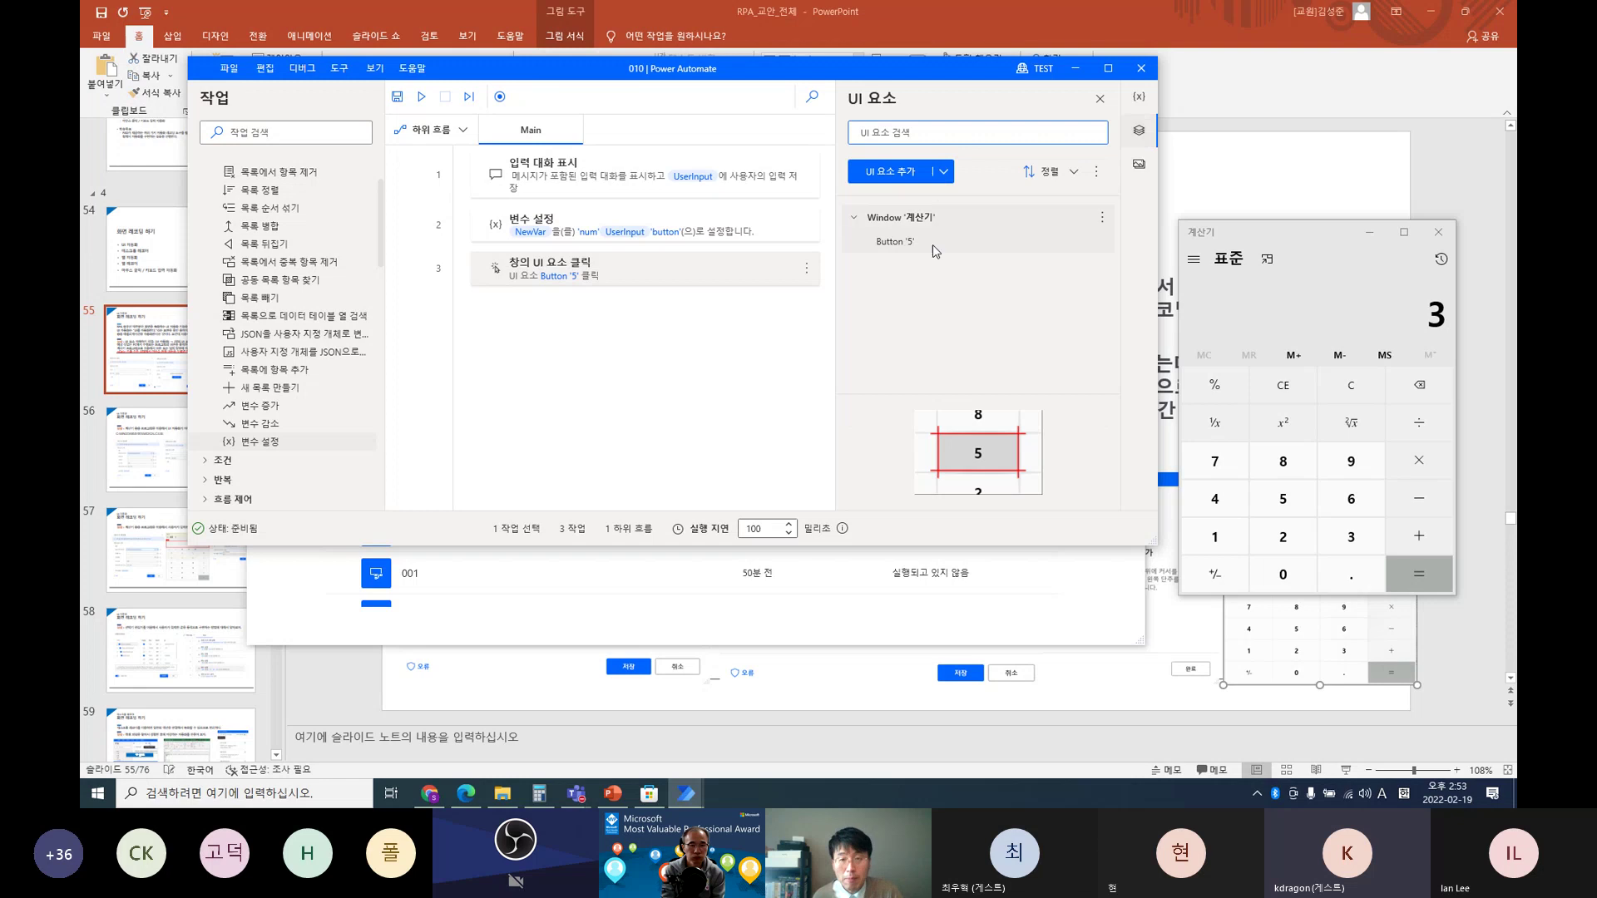
{"action": "mouse_move", "coordinate": [916, 245]}
{"action": "left_click", "coordinate": [1097, 248]}
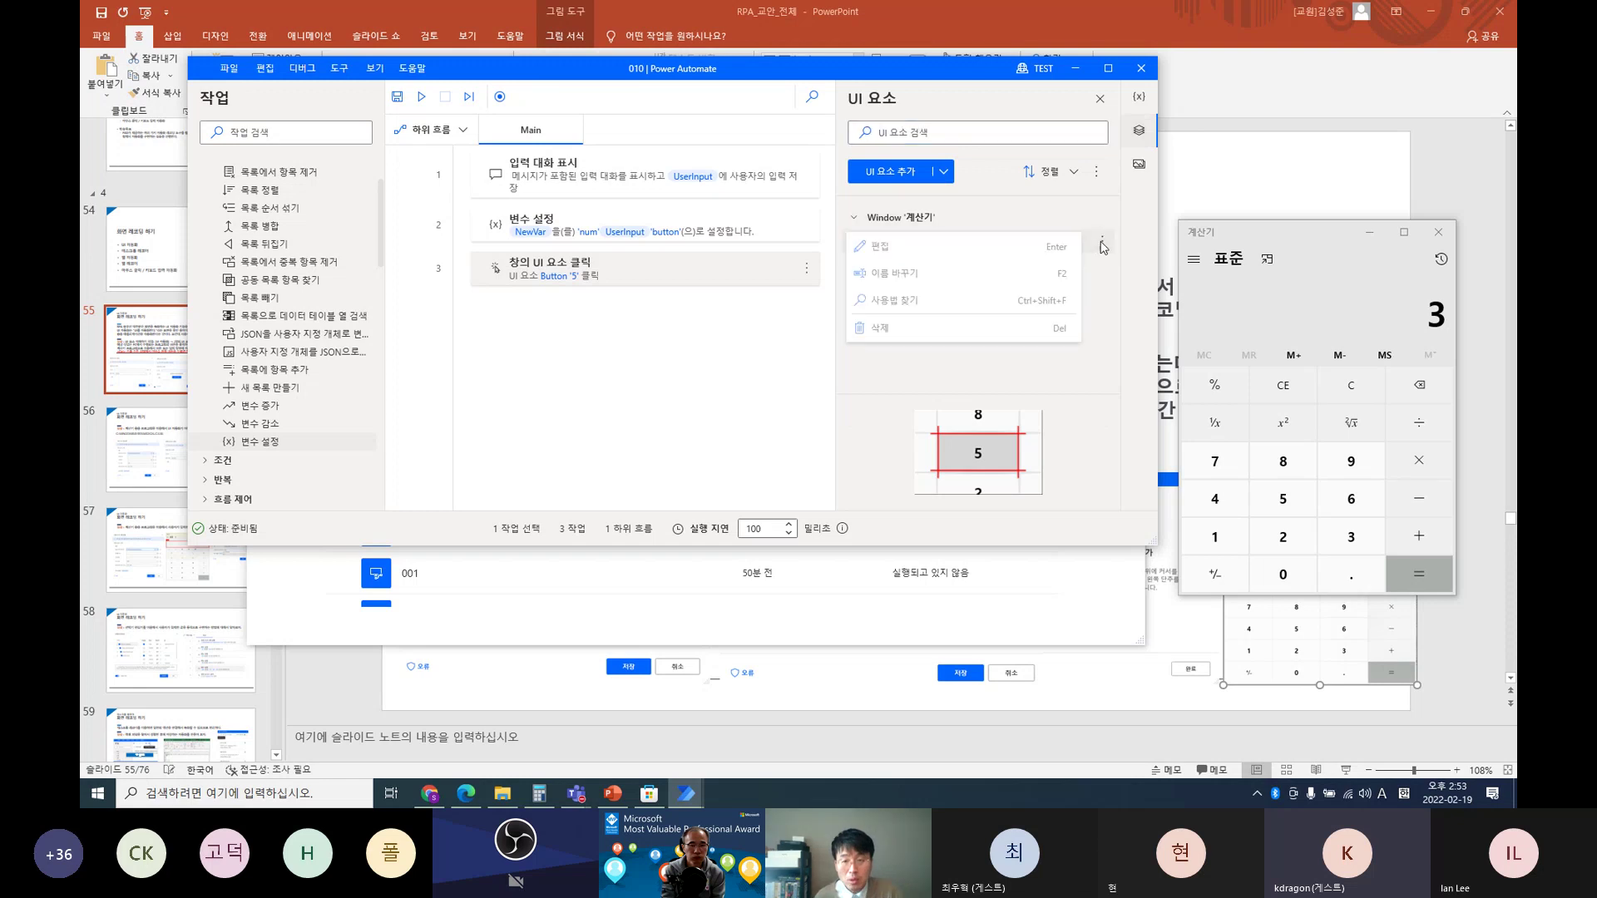
{"action": "left_click", "coordinate": [871, 263]}
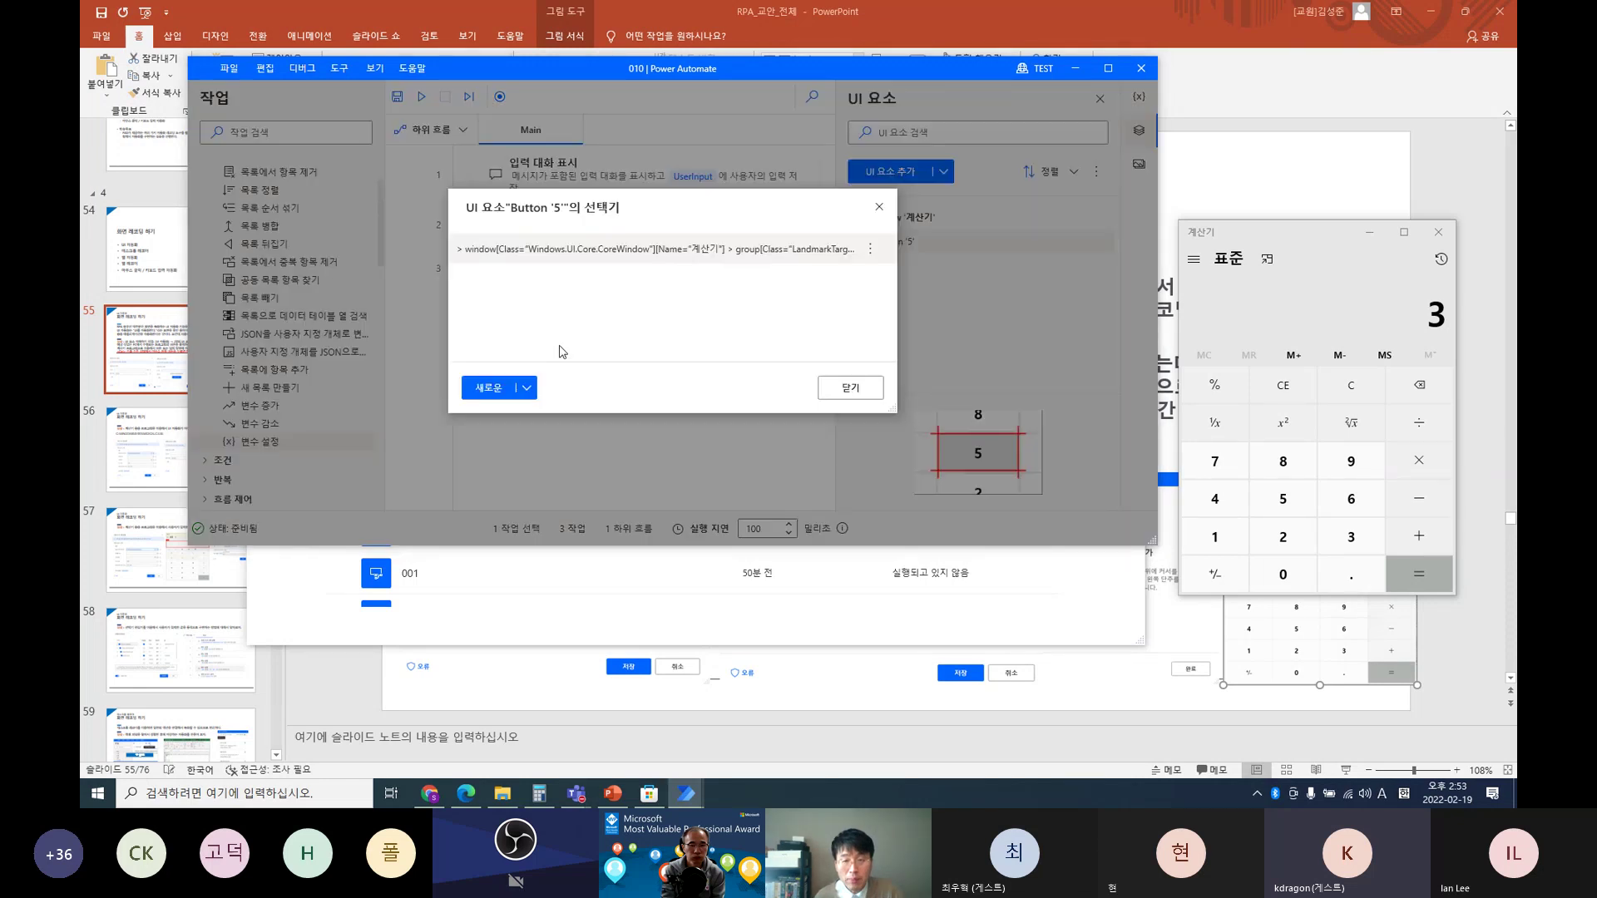
{"action": "left_click", "coordinate": [870, 252]}
{"action": "key", "text": "Escape"}
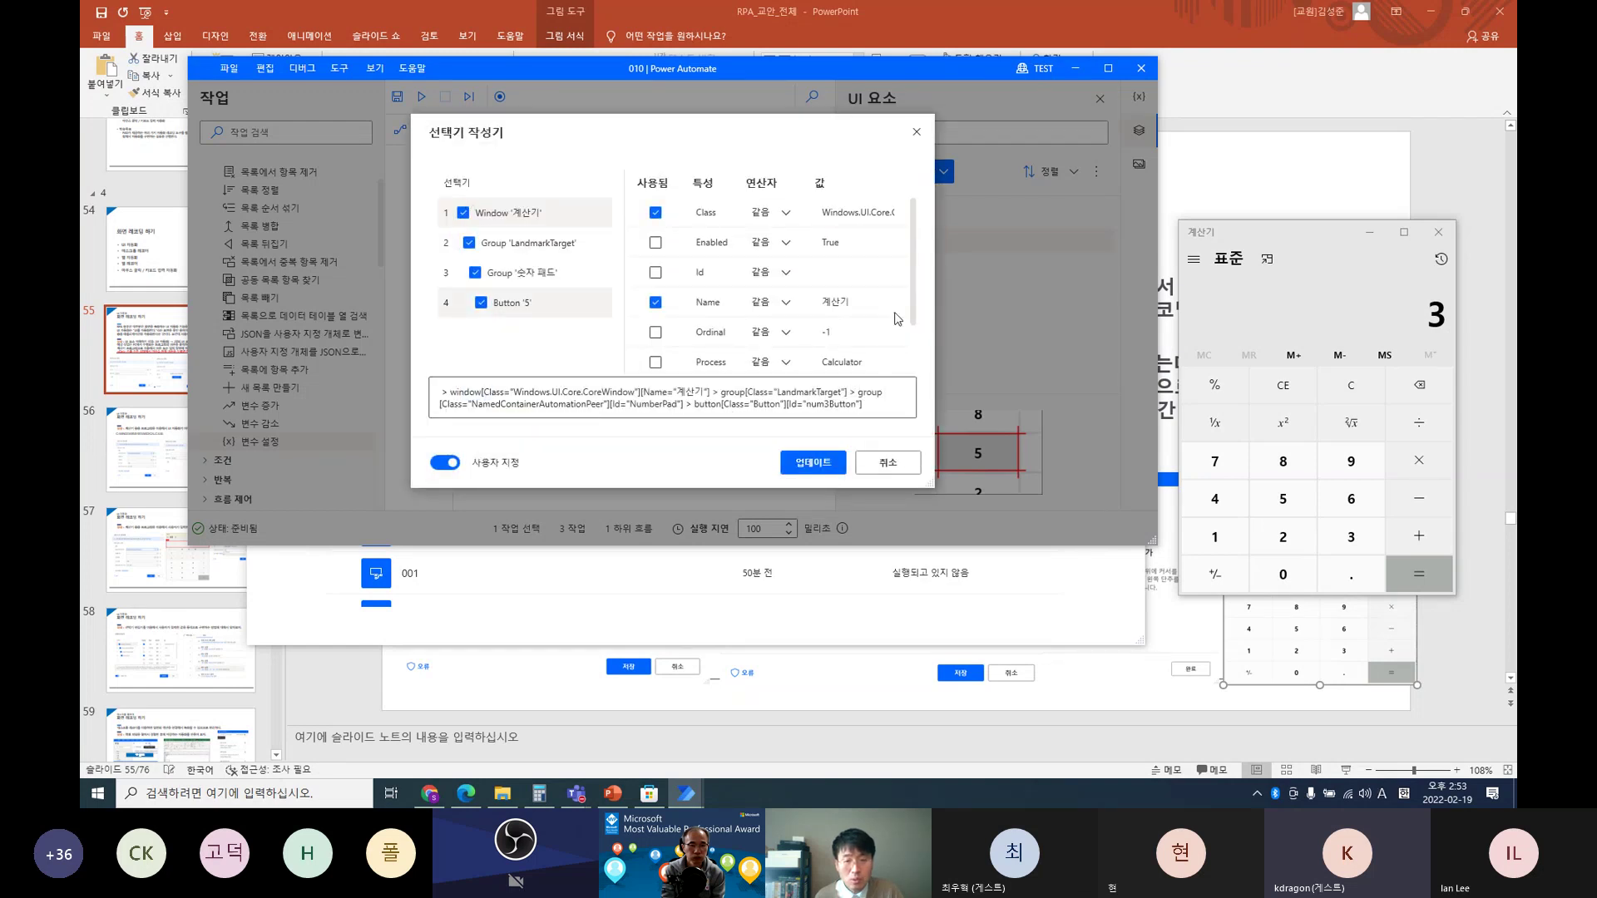
Step: Replace the Id value of the Button '5' selector level with the NewVar variable and update the selector
{"action": "left_click", "coordinate": [879, 276]}
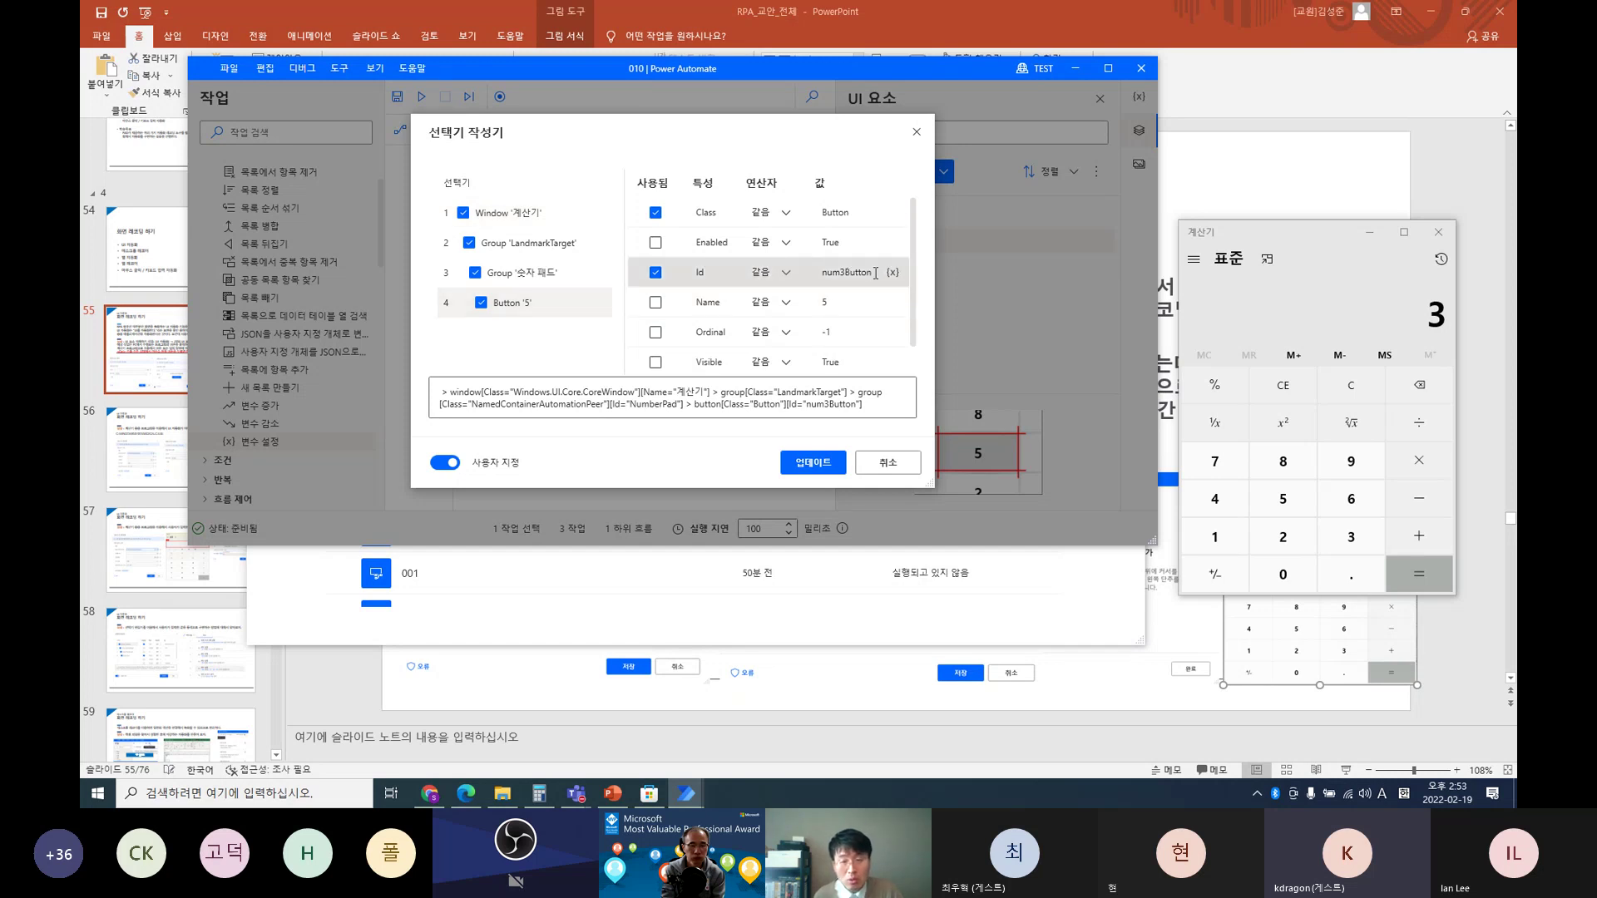
{"action": "left_click_drag", "start_coordinate": [872, 272], "coordinate": [821, 273]}
{"action": "key", "text": "BackSpace"}
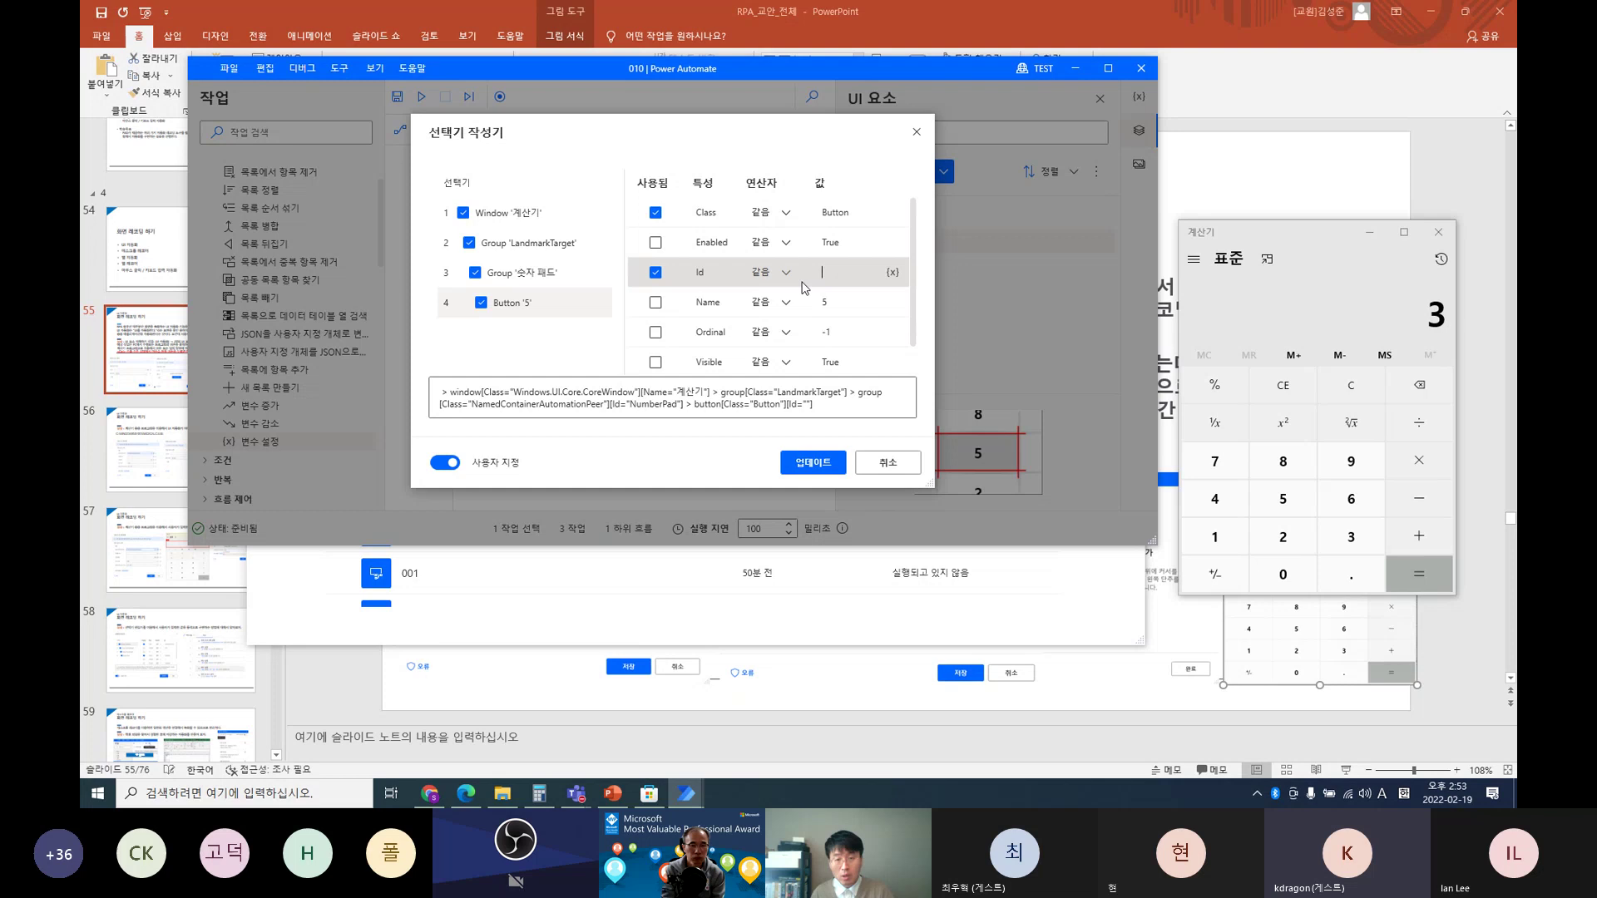
{"action": "left_click", "coordinate": [892, 274]}
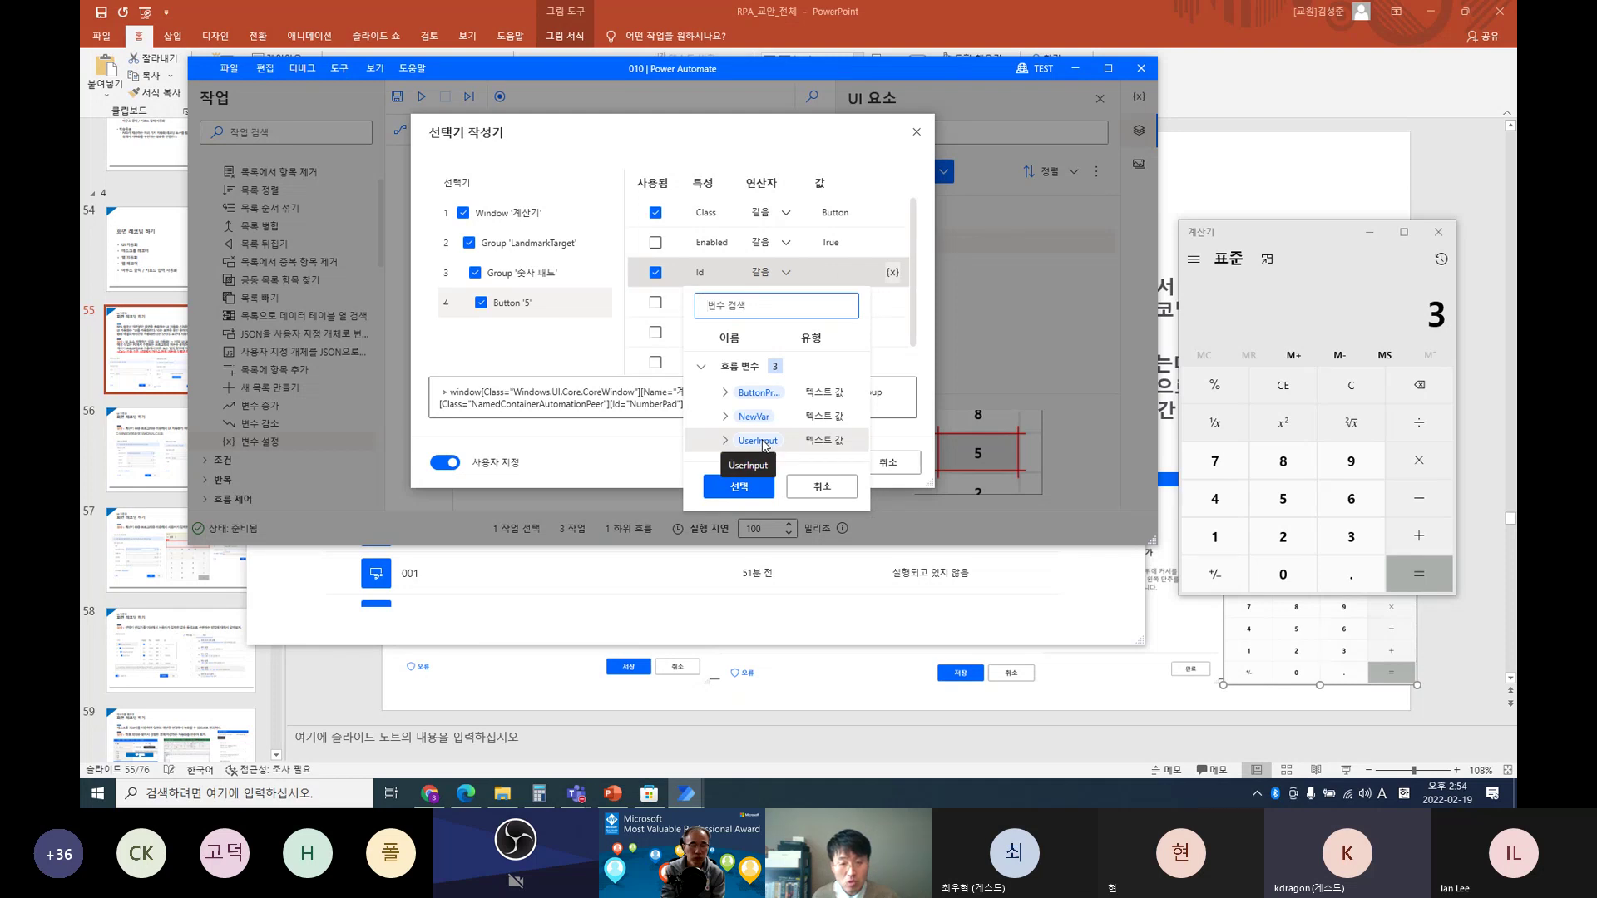
{"action": "left_click", "coordinate": [757, 419]}
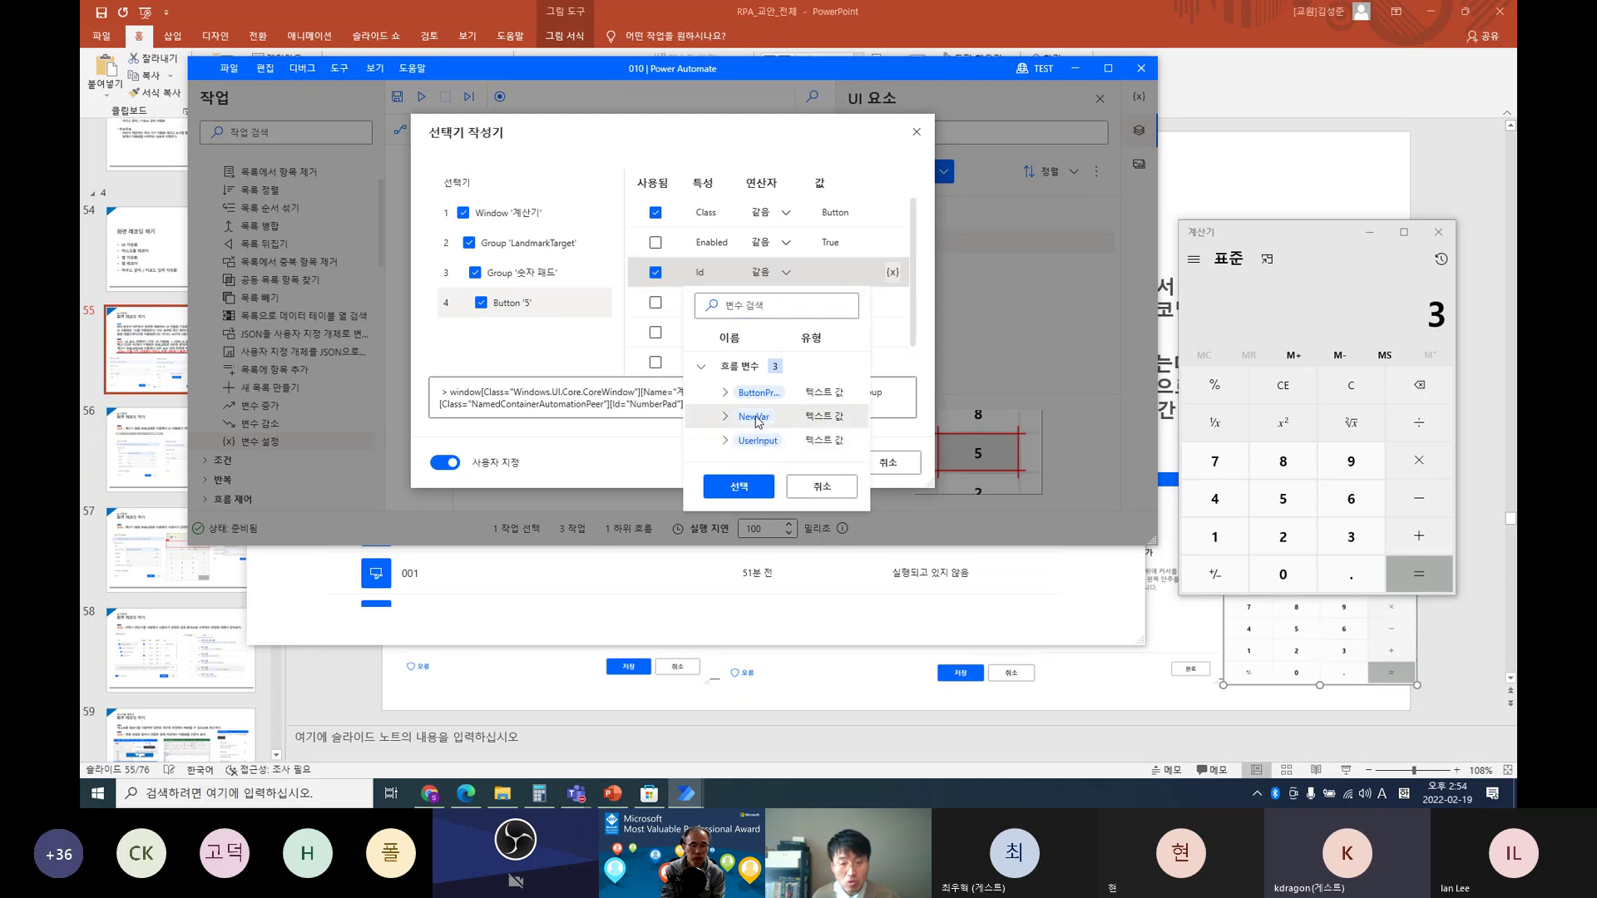
{"action": "left_click", "coordinate": [739, 486]}
{"action": "left_click", "coordinate": [812, 461]}
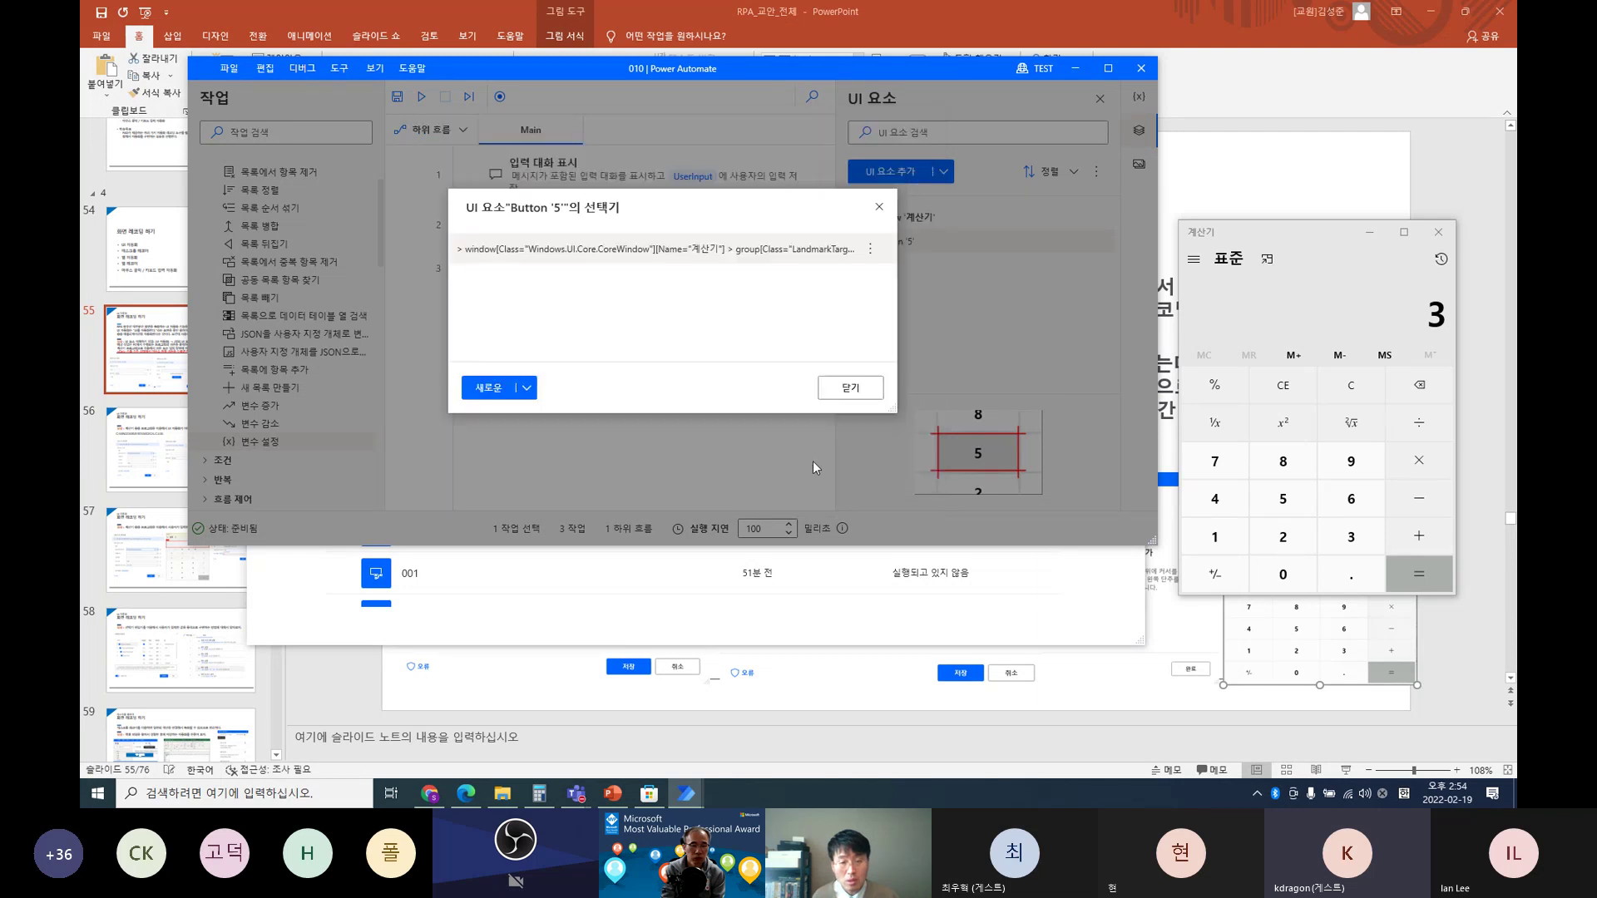
{"action": "left_click", "coordinate": [845, 390]}
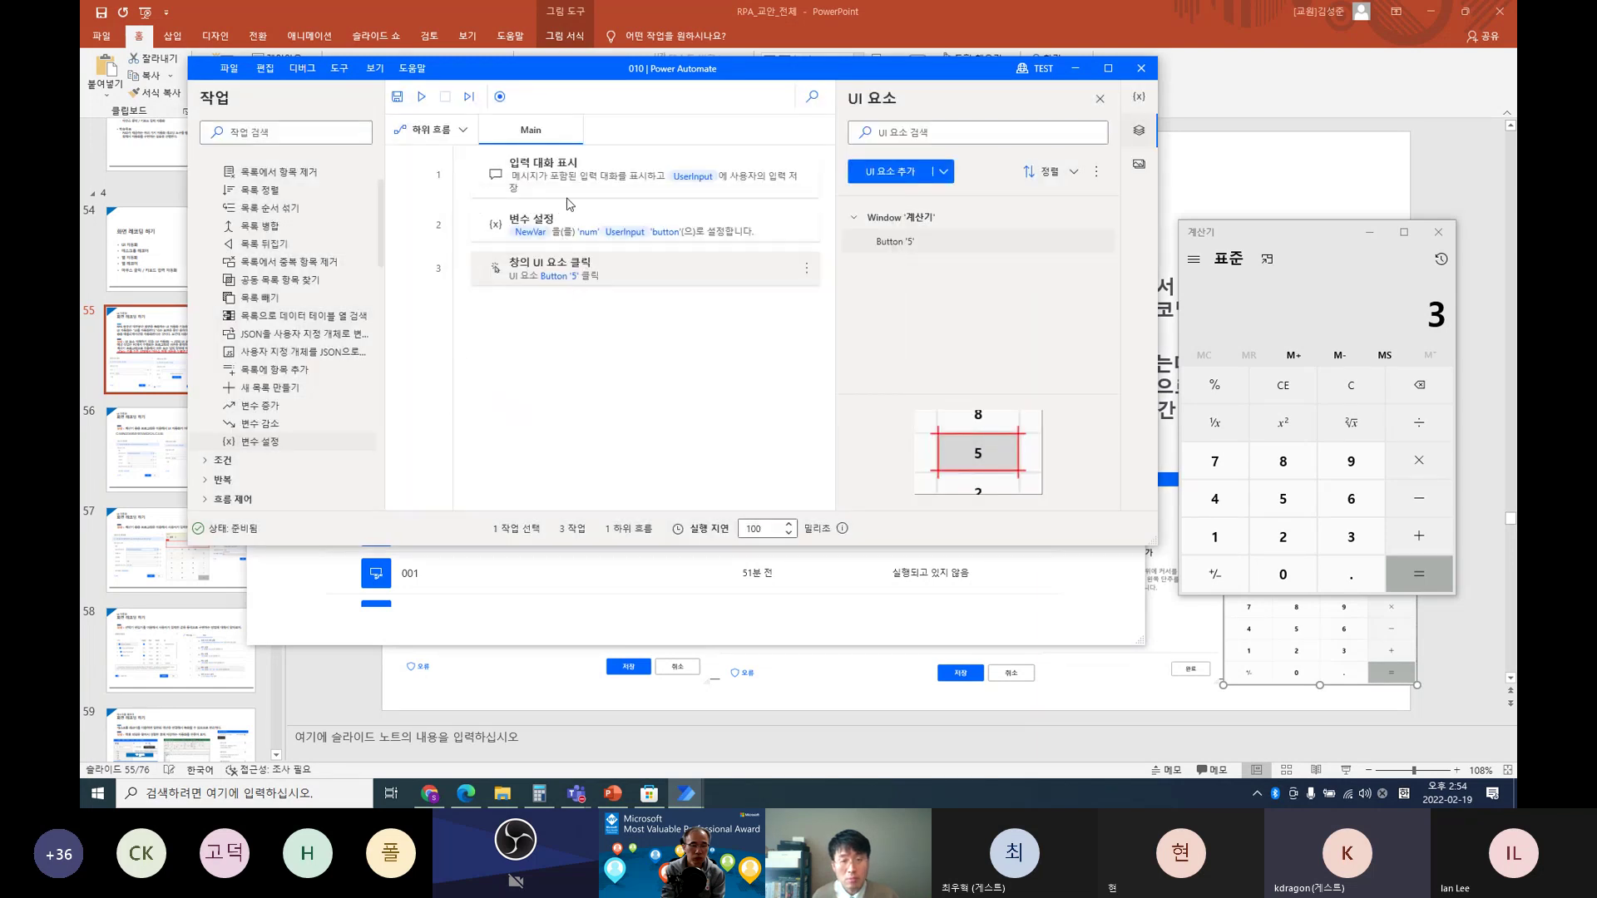
Step: Clear the calculator entry and run the flow, submitting 2 in the 숫자 dialog
{"action": "left_click", "coordinate": [1281, 385]}
{"action": "left_click", "coordinate": [421, 96]}
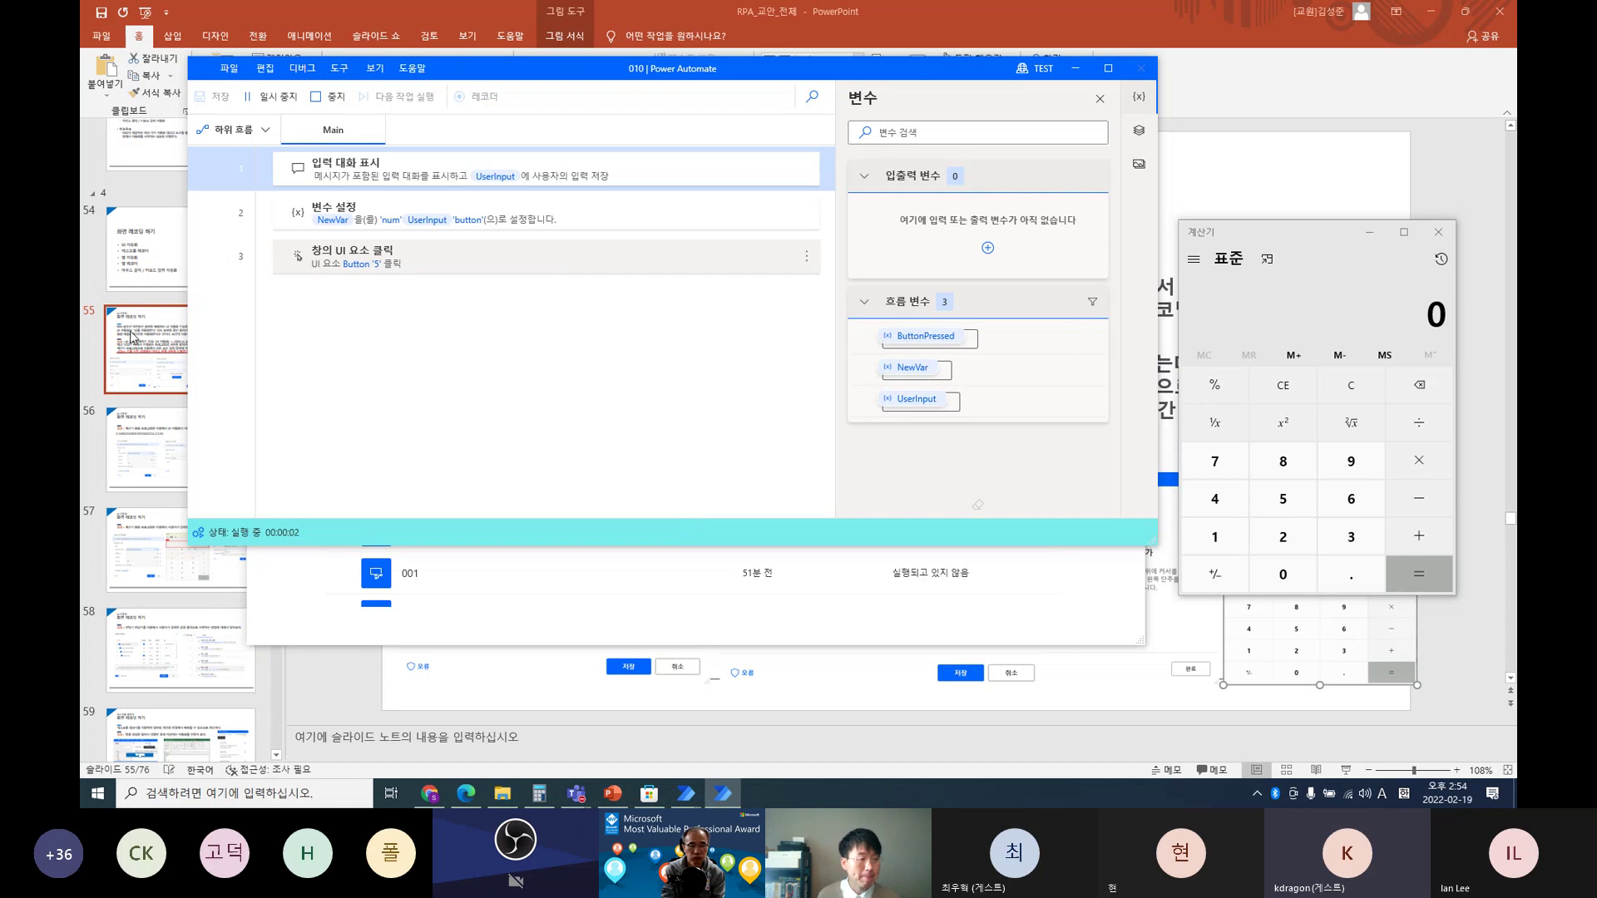
{"action": "type", "text": "2"}
{"action": "key", "text": "Return"}
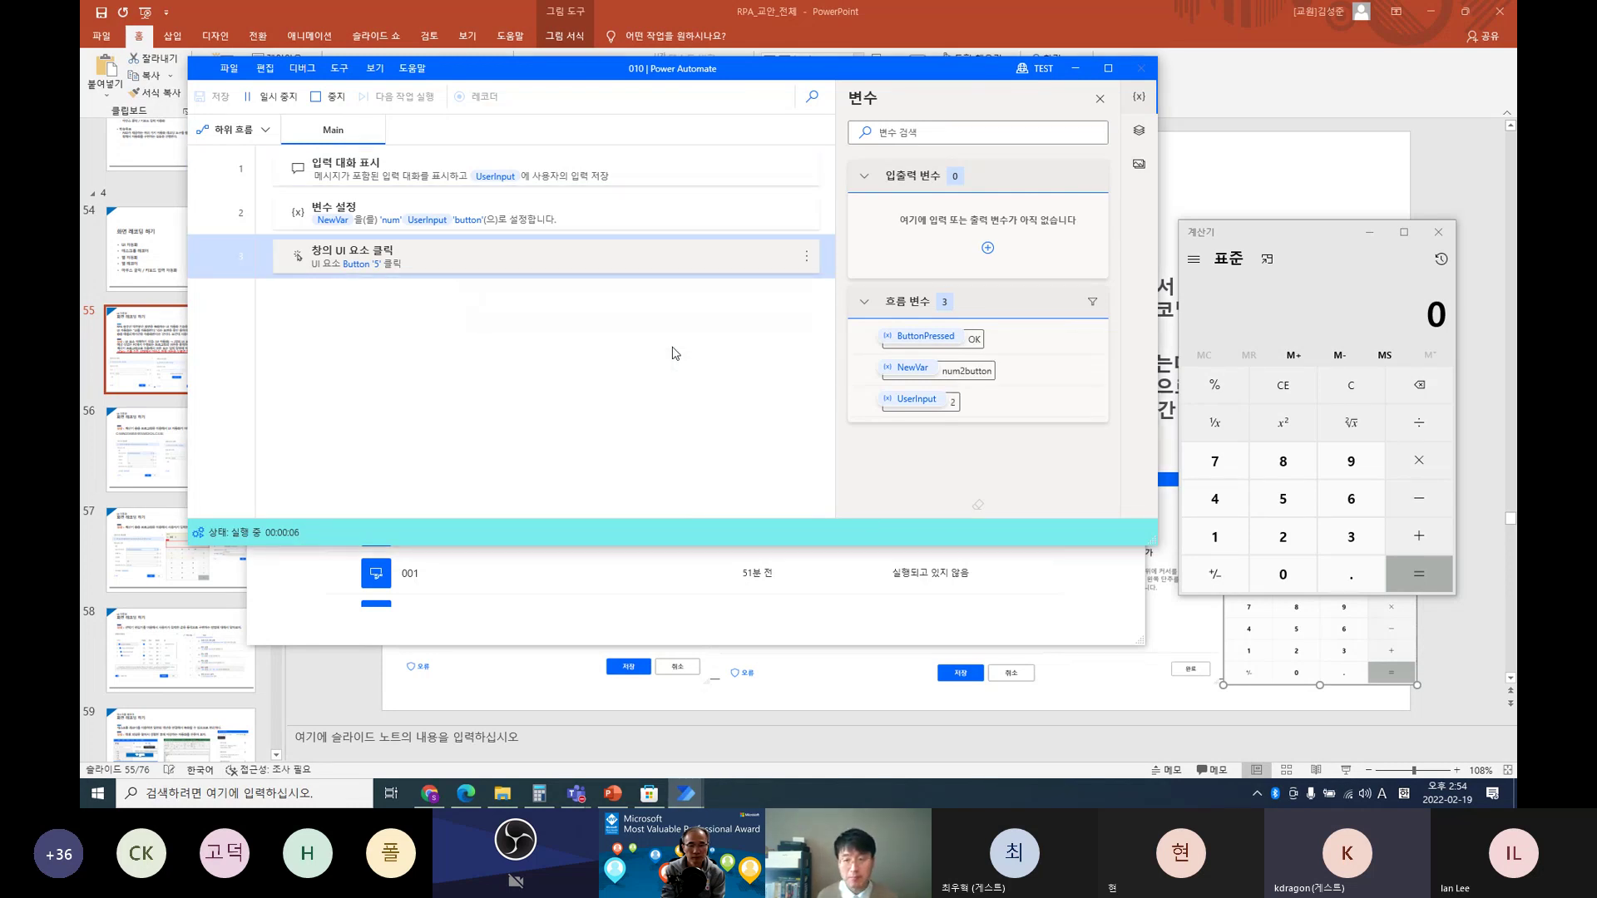